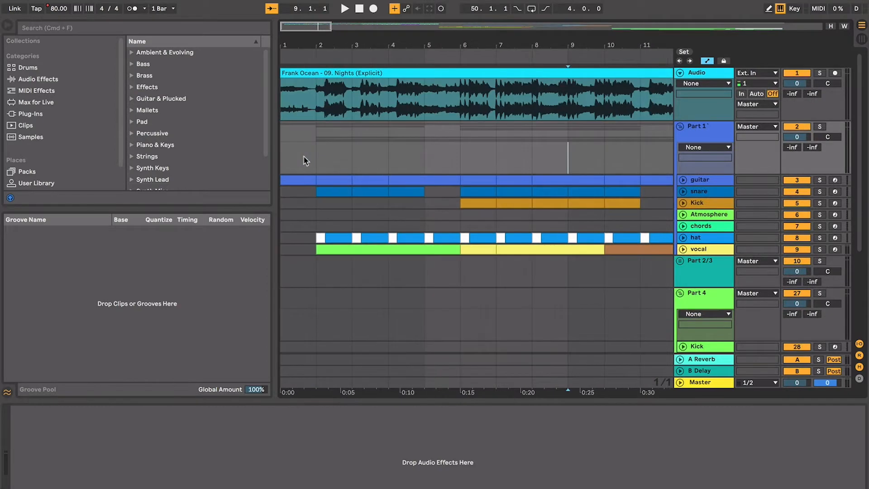
Set the insert marker to bar 1 on the Part 1 track and play the arrangement from there
key(plus)
key(plus)
scroll(304, 159, left, 2)
click(304, 157)
scroll(304, 159, up, 1)
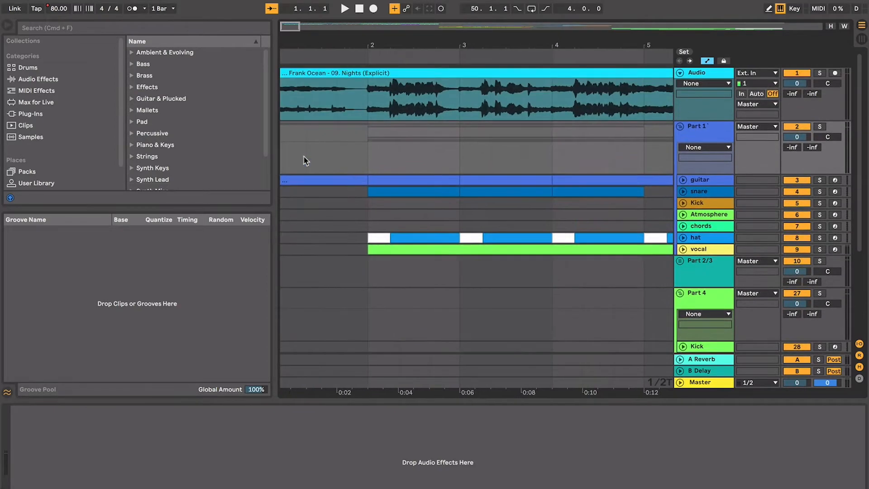
scroll(304, 159, left, 1)
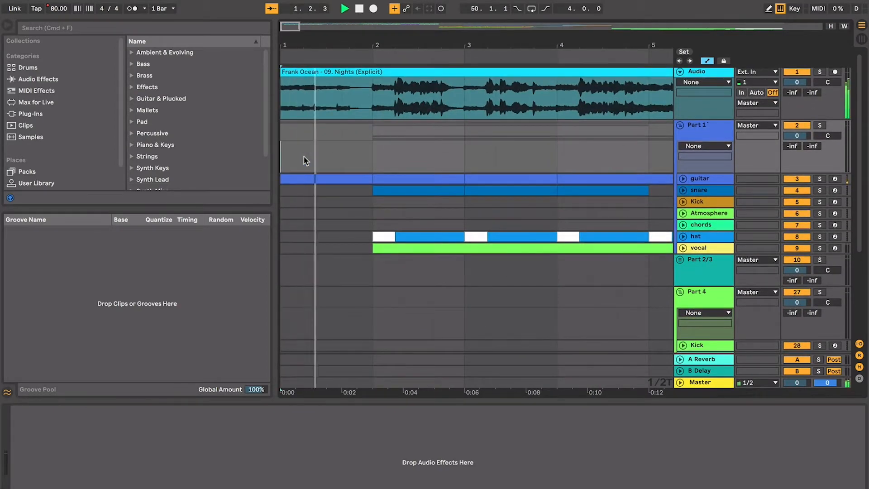
Unfold the guitar track and select its clip in bar 1
click(684, 179)
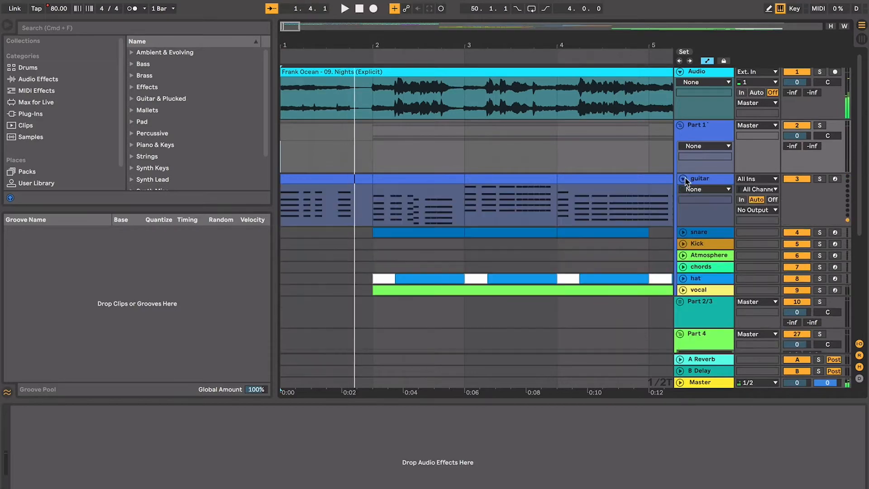
click(323, 176)
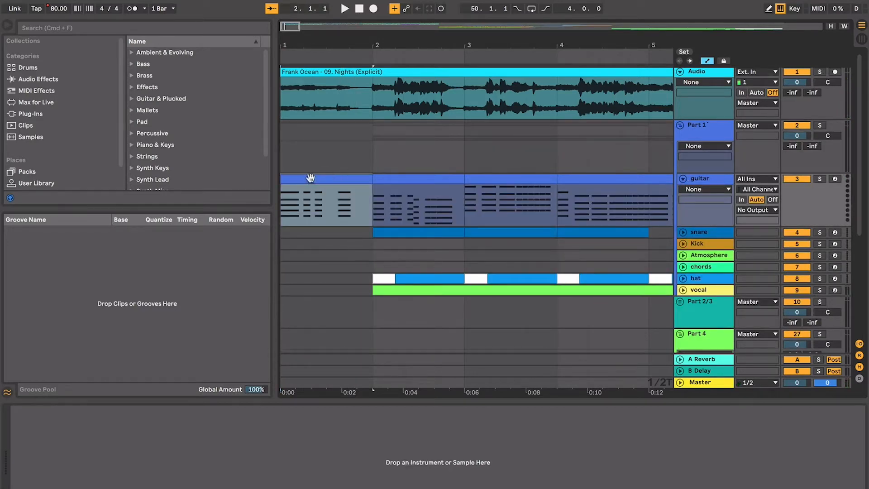
key(plus)
Place the insert marker at bar 2 and unfold the vocal and hat tracks
click(382, 158)
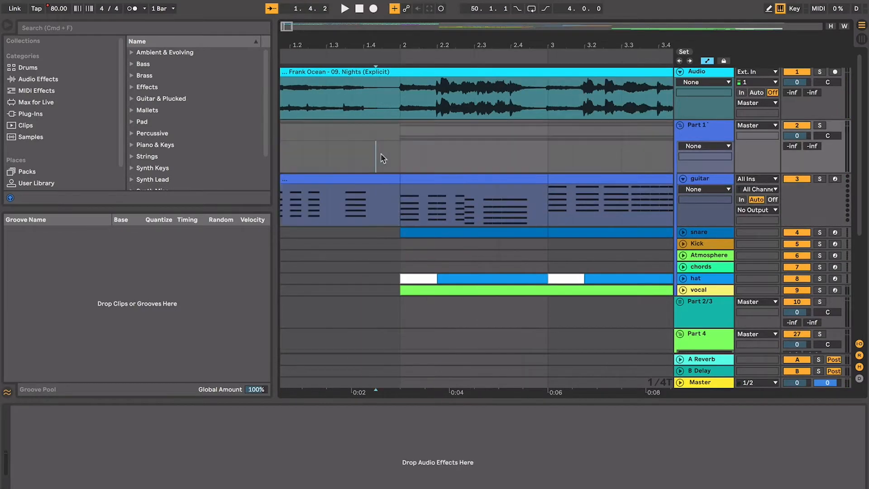
scroll(468, 164, right, 5)
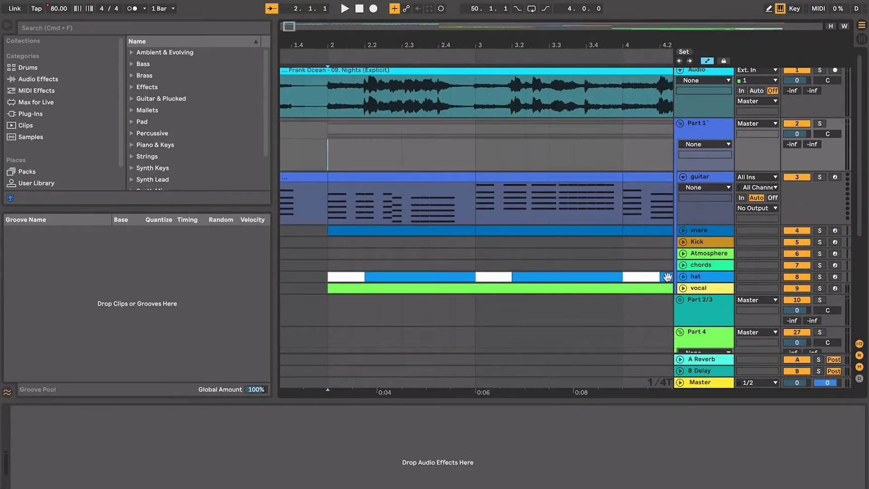
click(683, 289)
click(682, 277)
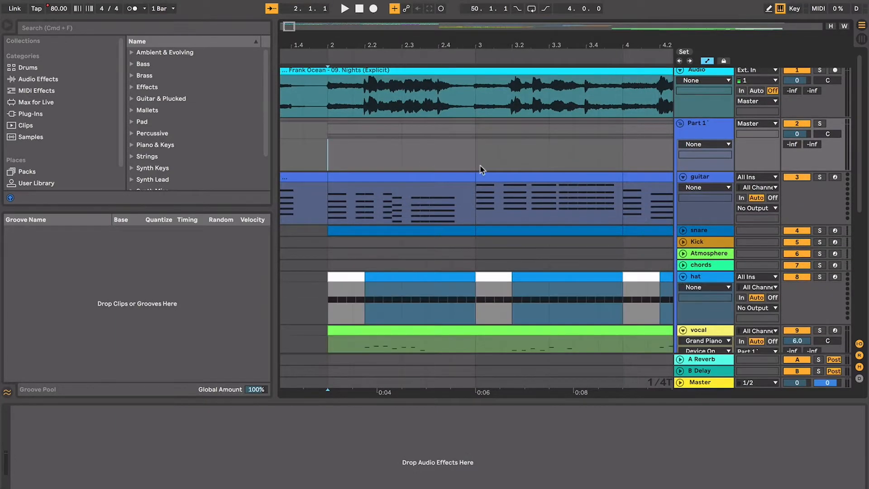
Play the arrangement from bar 2 into bar 6, unfolding the snare track during playback
key(space)
scroll(480, 166, down, 2)
scroll(480, 165, right, 4)
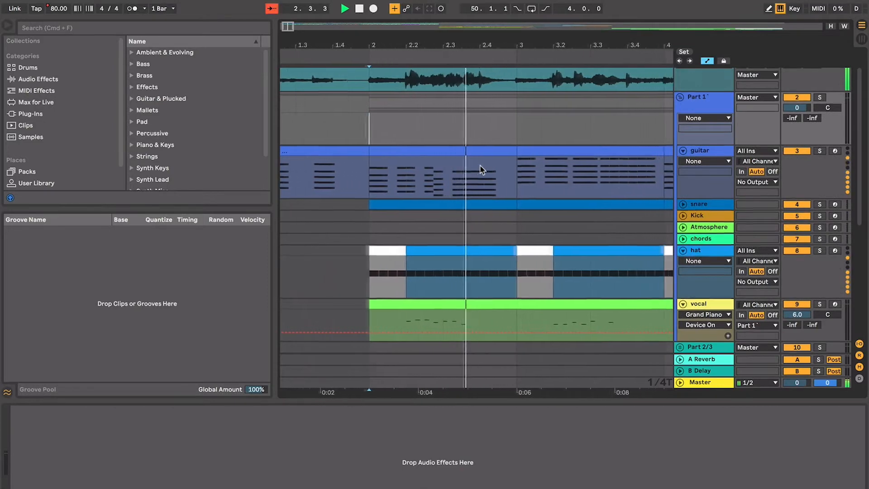
scroll(480, 165, down, 1)
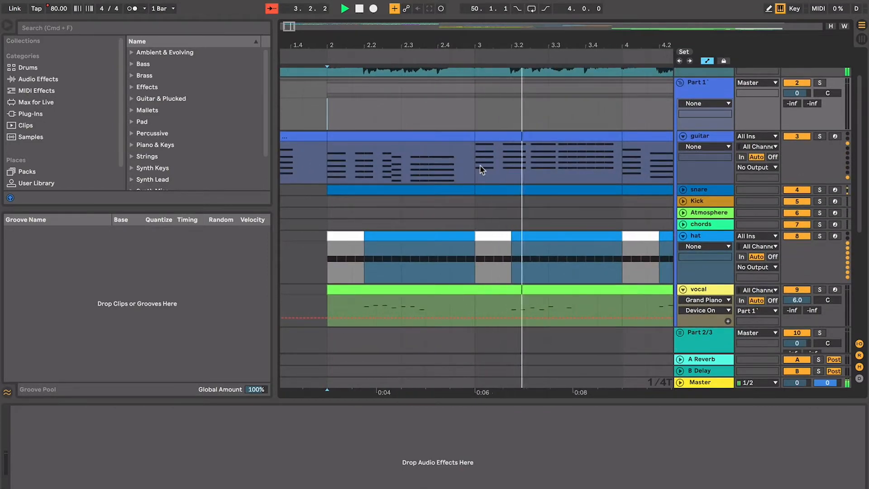
scroll(480, 165, right, 2)
scroll(480, 165, down, 1)
click(680, 182)
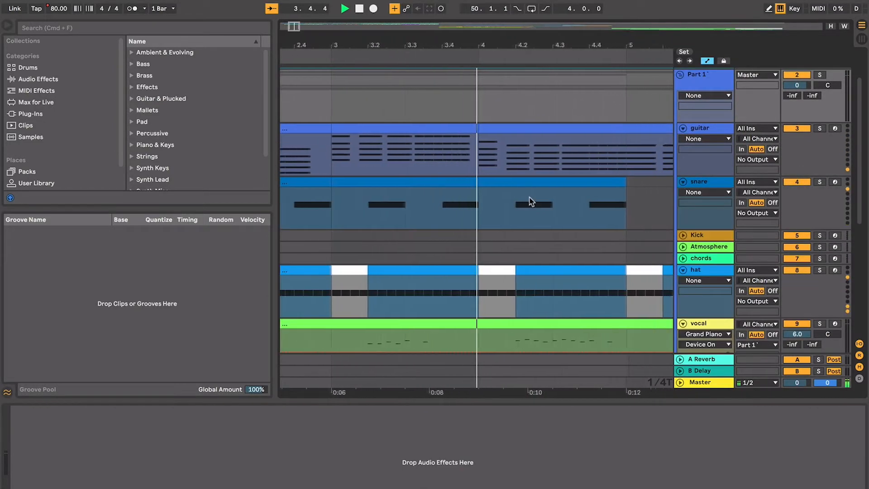
key(minus)
scroll(530, 200, down, 2)
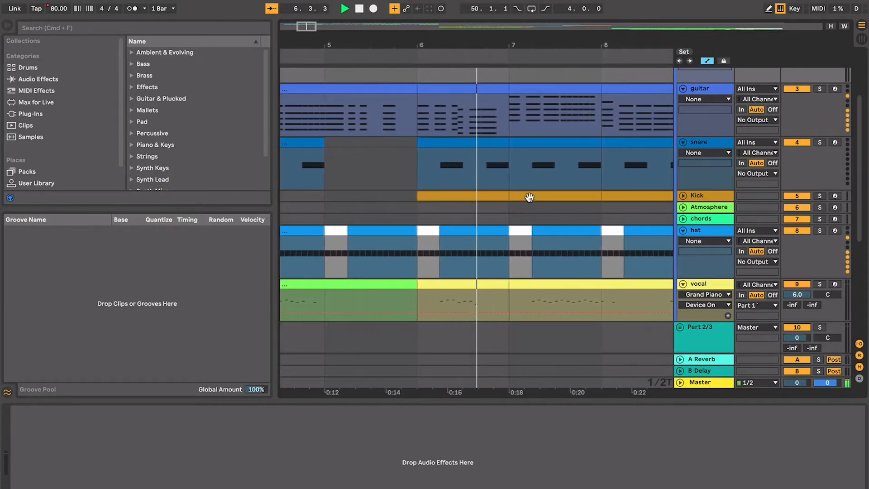
key(space)
Select the guitar clips over the four bars from bar 2, loop that range and play it
scroll(494, 230, down, 5)
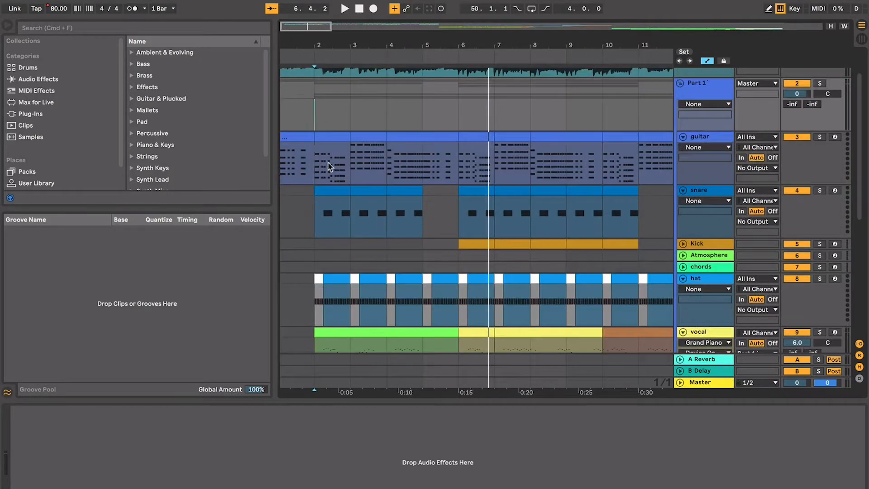
click(330, 167)
key(plus)
key(plus)
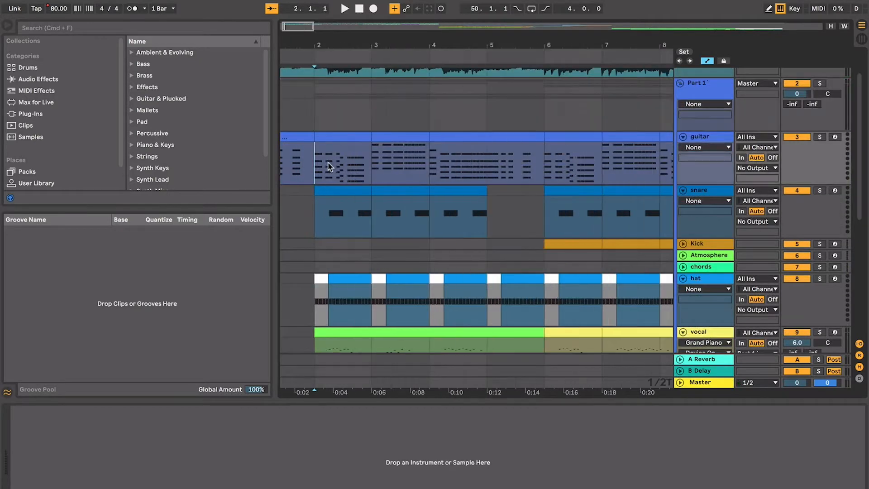
scroll(343, 140, right, 3)
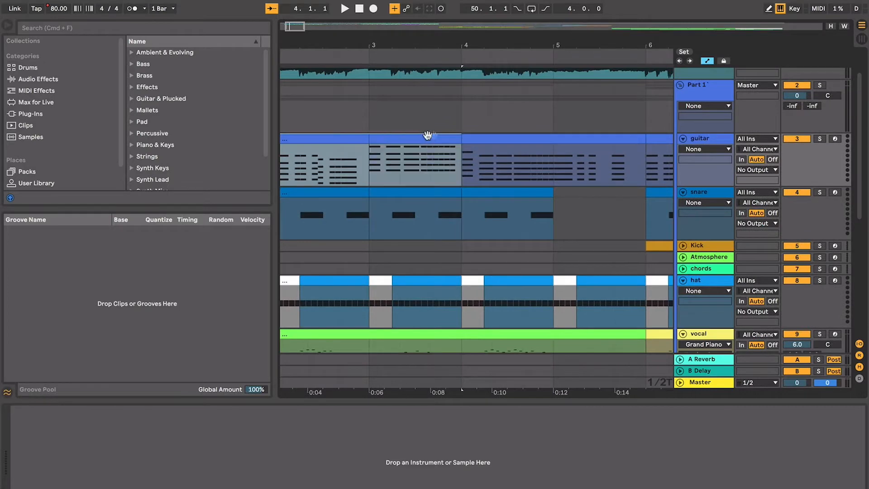
shift+click(484, 141)
key(space)
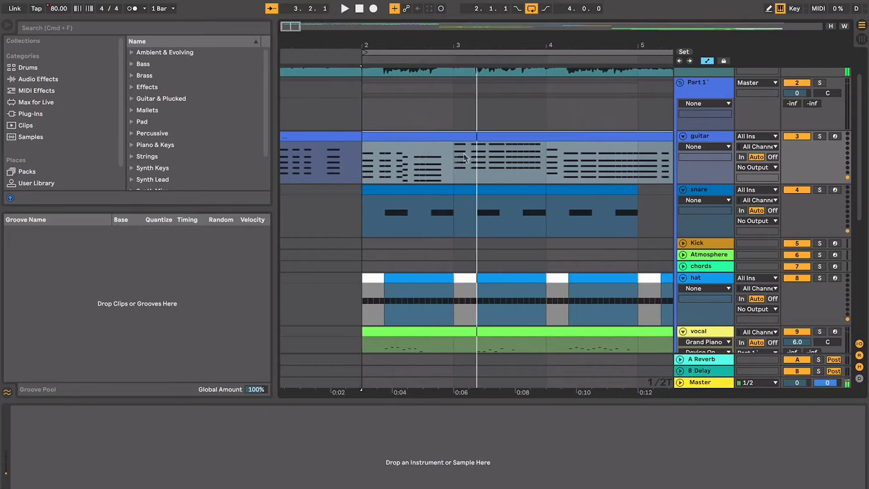
key(space)
Highlight the guitar notes at the start of bar 3 and the snare clips in bars 2 and 3
click(430, 169)
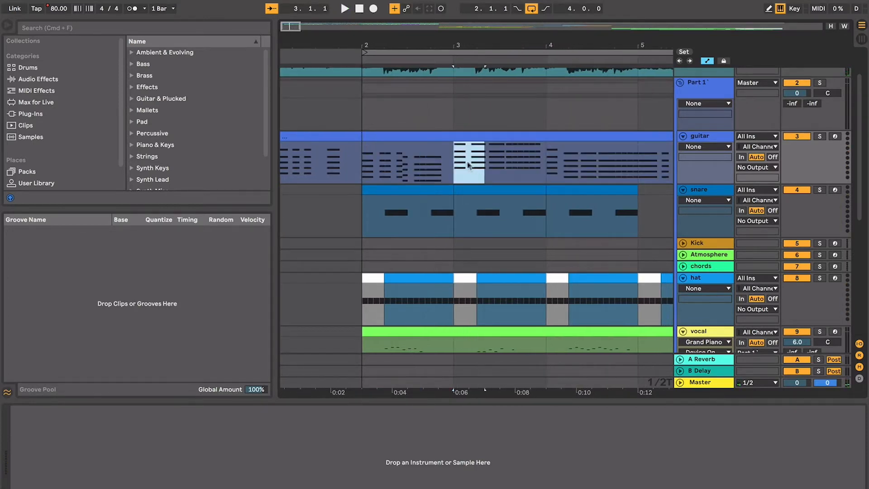
drag(555, 185, 432, 187)
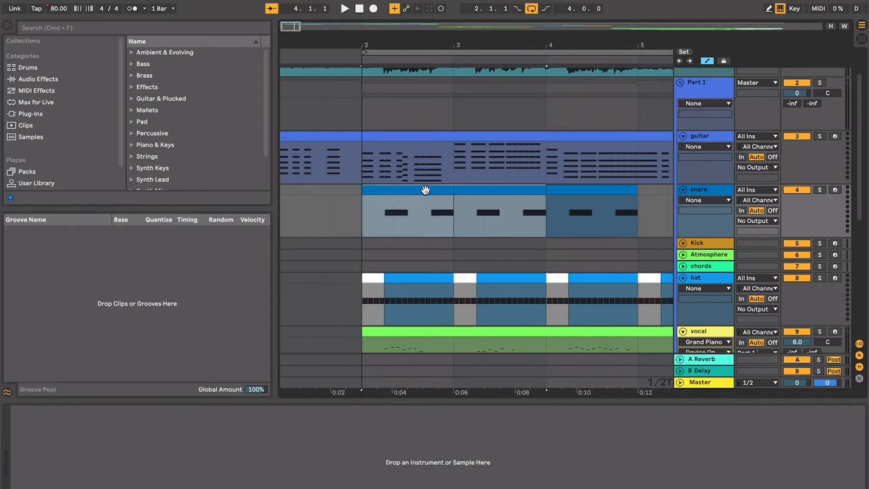
Select the first white hat clip at bar 2 and listen to the hat pattern through that bar
scroll(425, 190, down, 2)
click(360, 240)
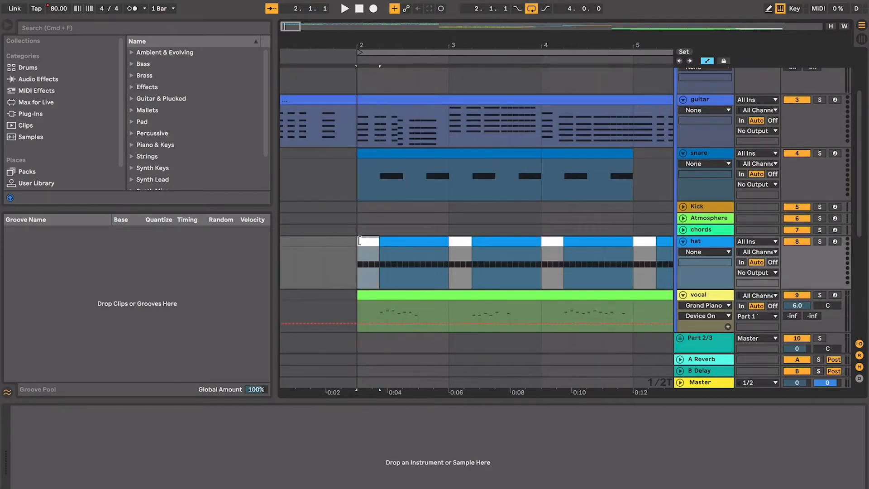
scroll(374, 240, up, 2)
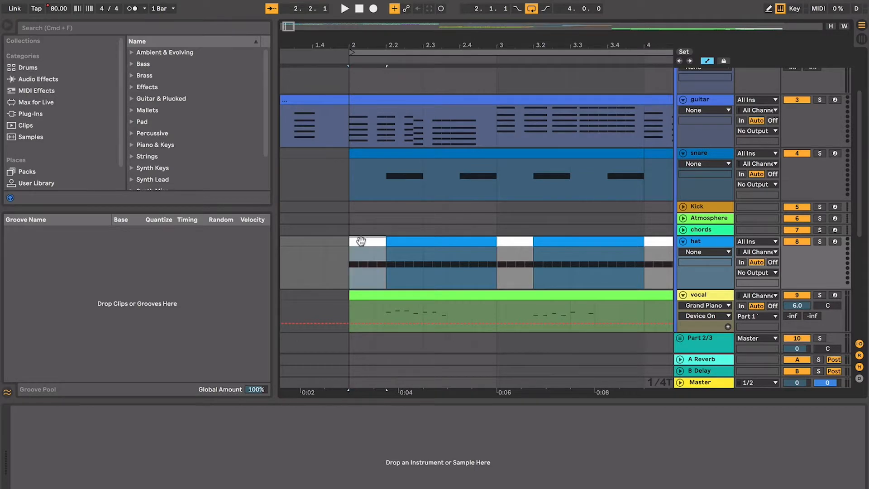
key(space)
key(space)
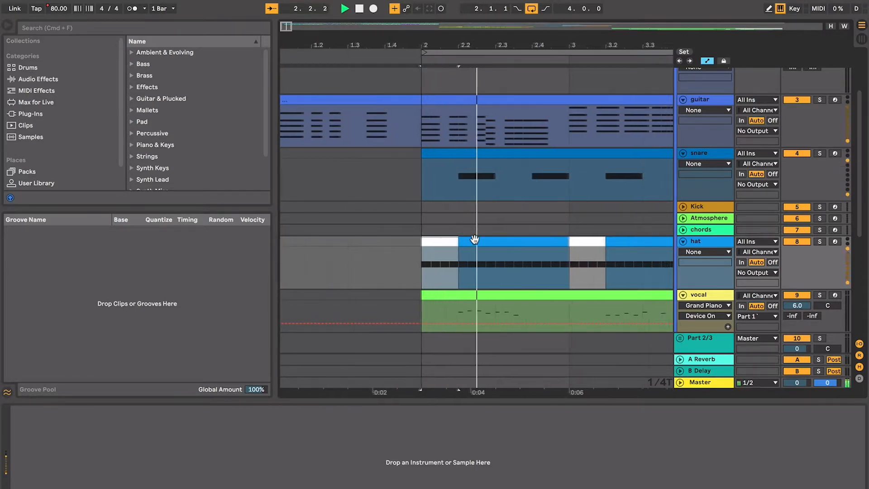
key(space)
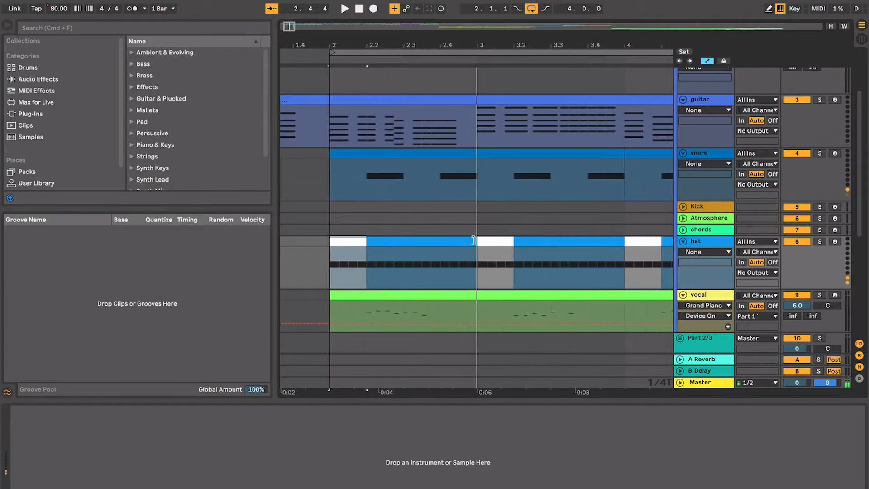
Select the blue hat clip in bar 2, reselect the white clip before it and play from there
click(455, 242)
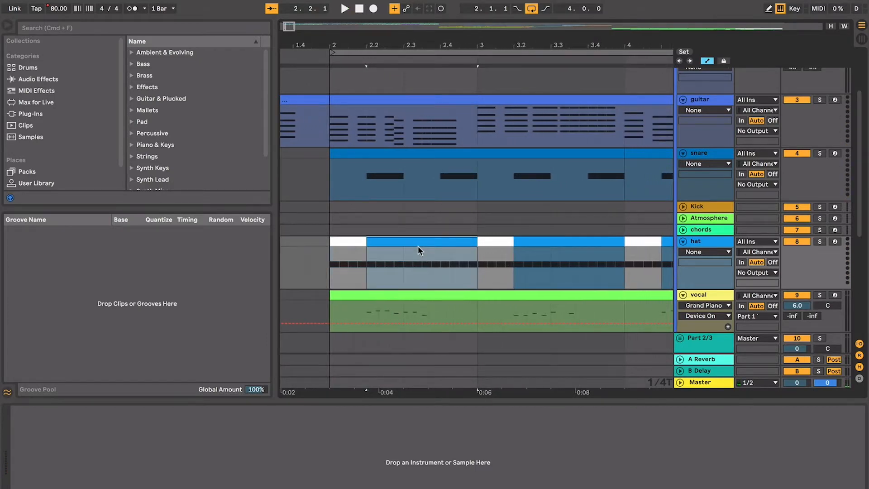
click(351, 244)
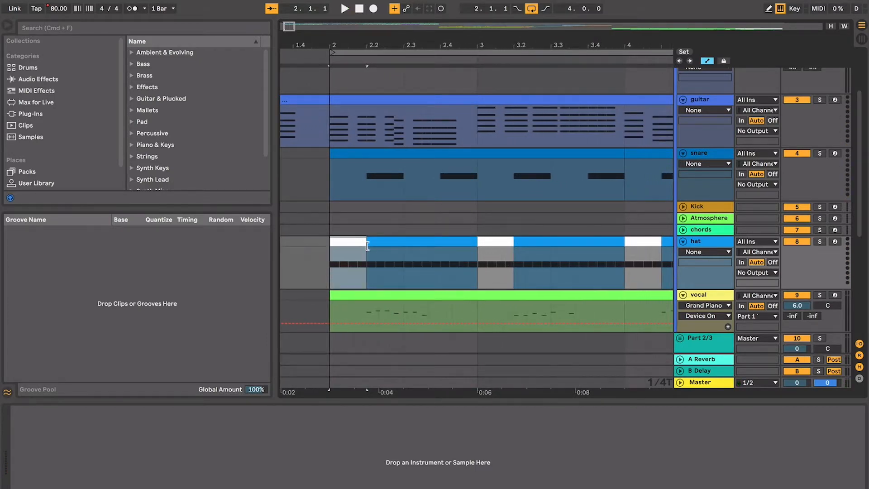
key(space)
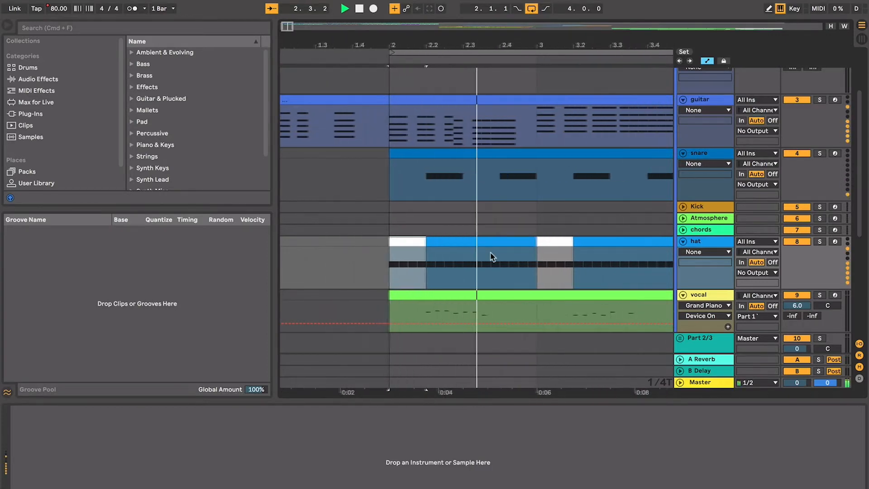
key(space)
Place the insert marker at bar 71 on the Part 4 Kick track and play the drums from there
scroll(490, 252, down, 5)
scroll(491, 253, down, 8)
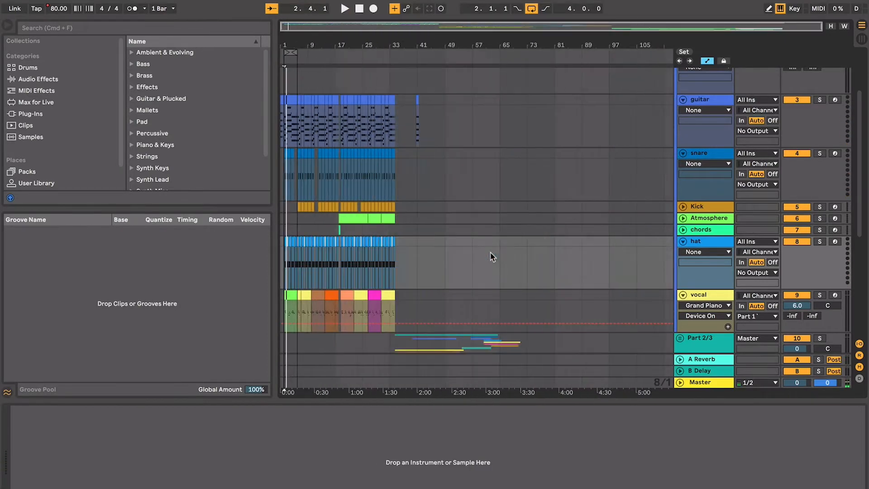
scroll(491, 253, down, 8)
scroll(740, 261, down, 3)
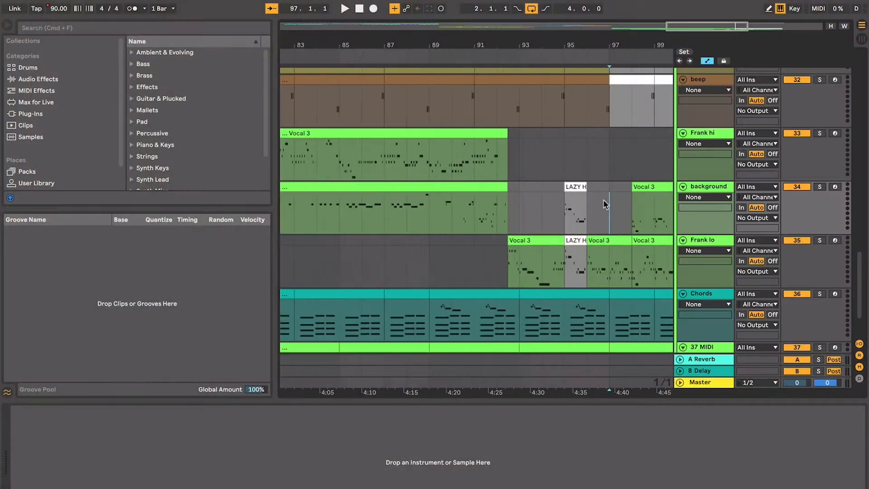
scroll(603, 200, down, 5)
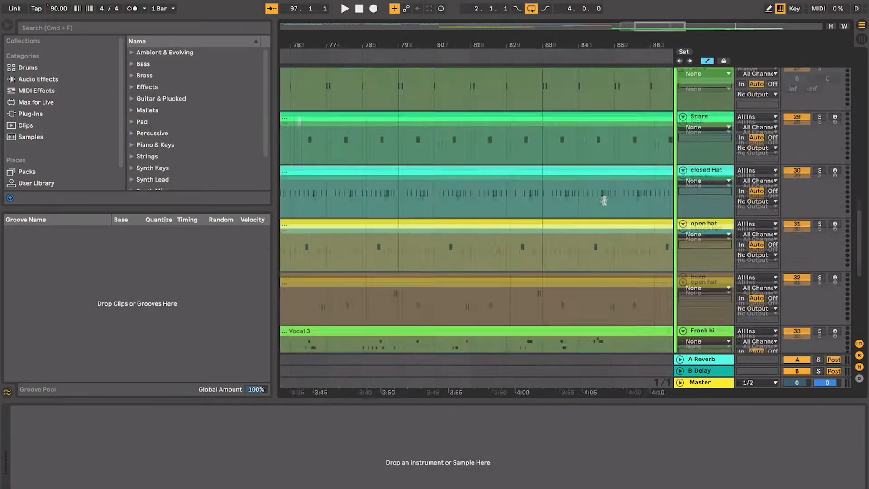
scroll(604, 199, up, 4)
click(379, 168)
scroll(379, 168, up, 10)
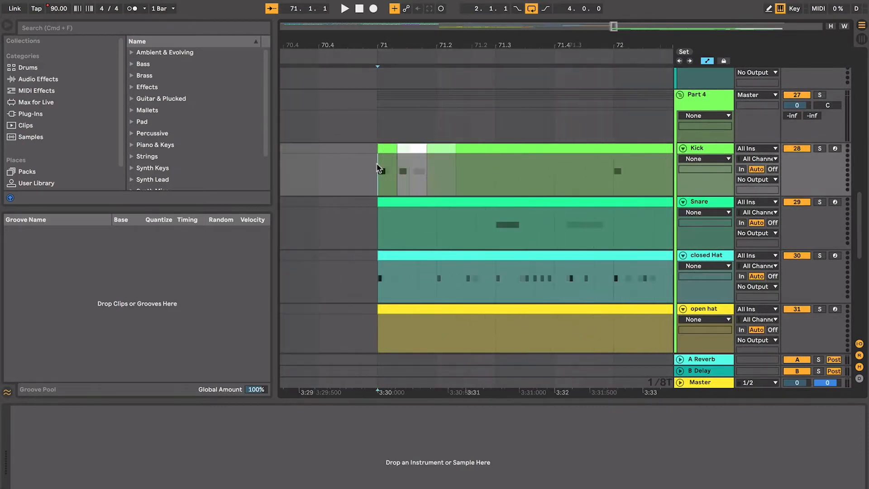
key(space)
key(space)
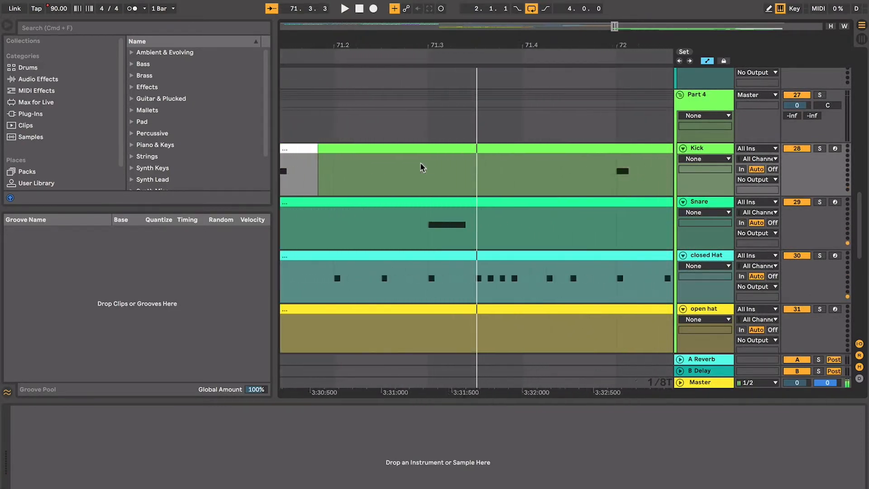
Select the short white Kick clip in bar 71 and return to the beginning of the arrangement
key(minus)
click(361, 150)
key(minus)
key(minus)
key(minus)
key(minus)
key(minus)
key(minus)
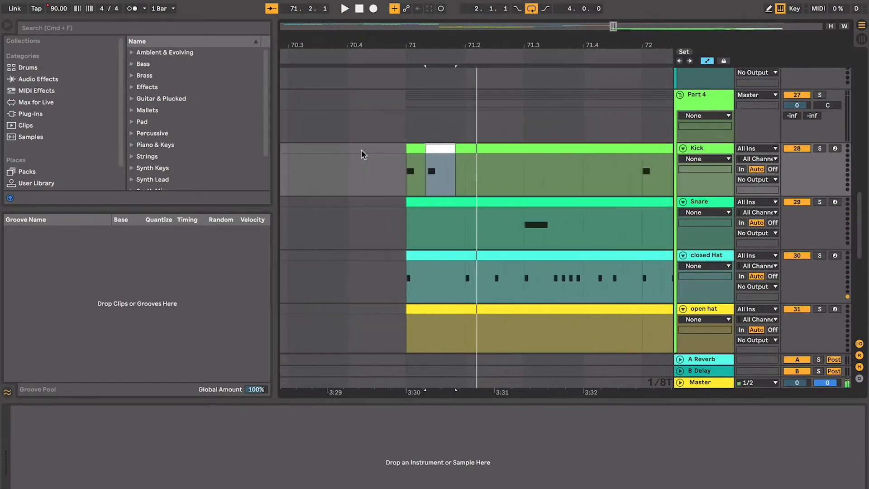
drag(362, 152, 672, 383)
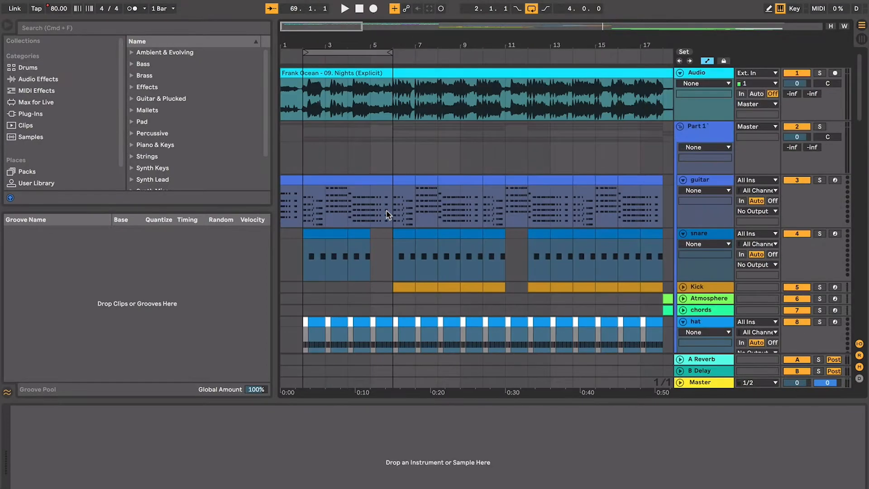
Place the insert marker at bar 3 on the guitar track, and move it to bar 2 on the chords track
click(325, 206)
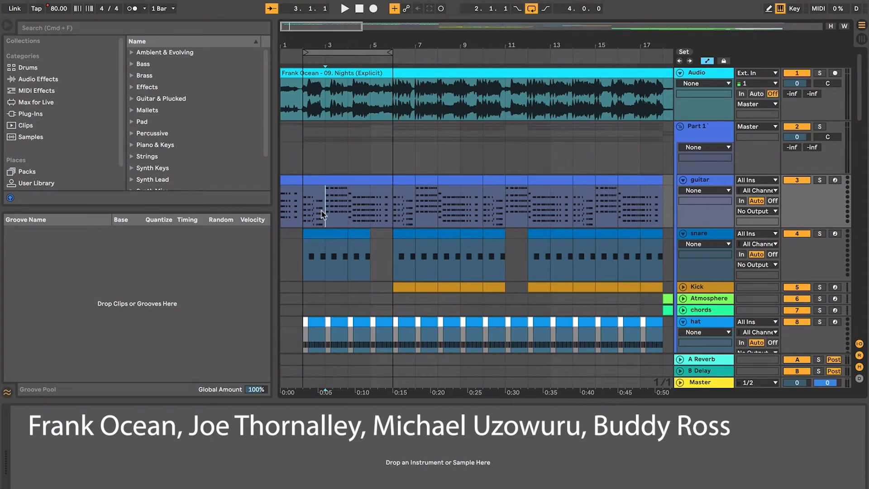
key(plus)
key(plus)
key(plus)
scroll(322, 211, left, 3)
scroll(322, 211, down, 3)
click(362, 199)
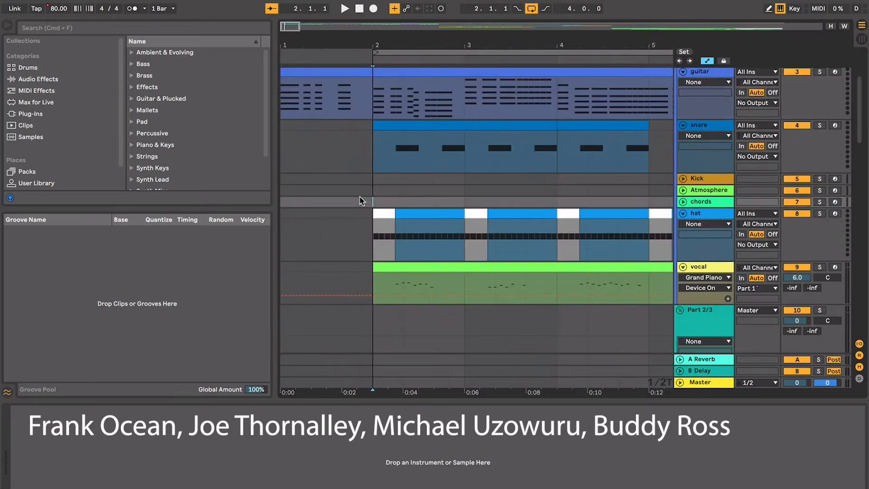
Select the green vocal clip spanning bars 2 to 5 and show it within the wider Part 1 arrangement
scroll(360, 199, right, 3)
scroll(360, 199, down, 1)
key(plus)
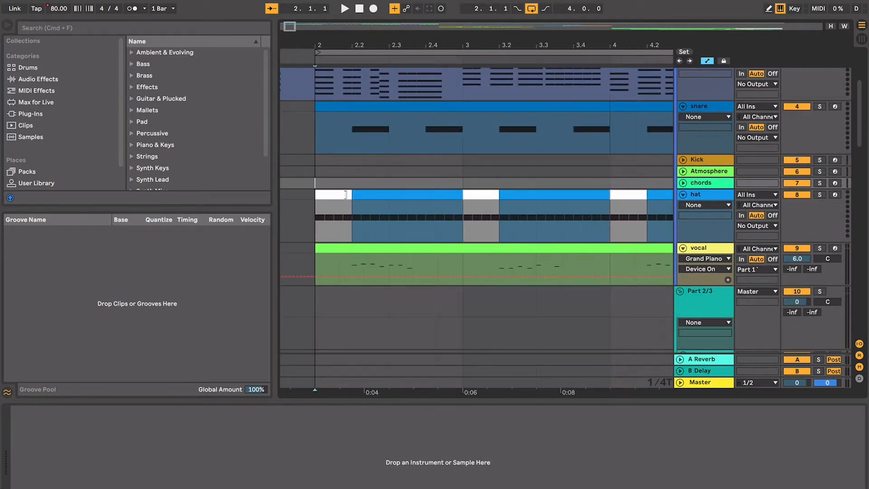
click(392, 246)
key(minus)
key(minus)
key(minus)
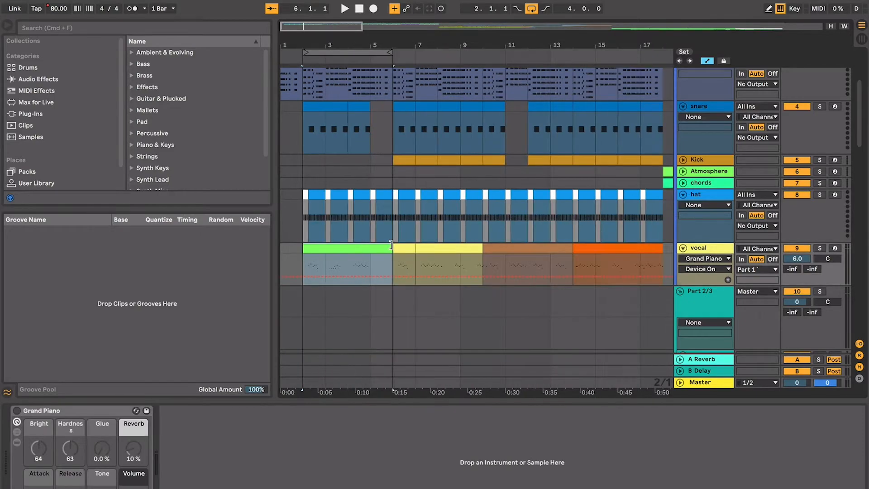
Select the first Kick clip at bar 6 and show the Part 1 arrangement up to bar 33
scroll(392, 247, up, 3)
click(392, 223)
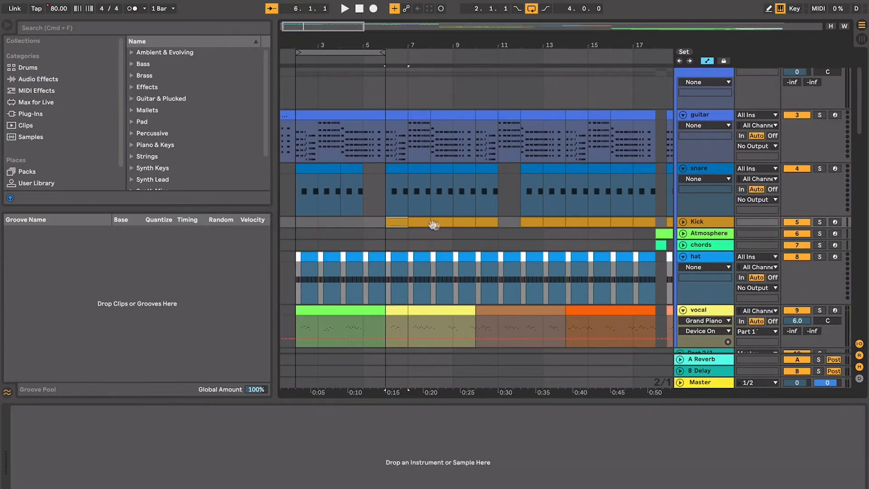
scroll(437, 230, up, 3)
scroll(437, 230, down, 3)
scroll(437, 230, right, 2)
key(minus)
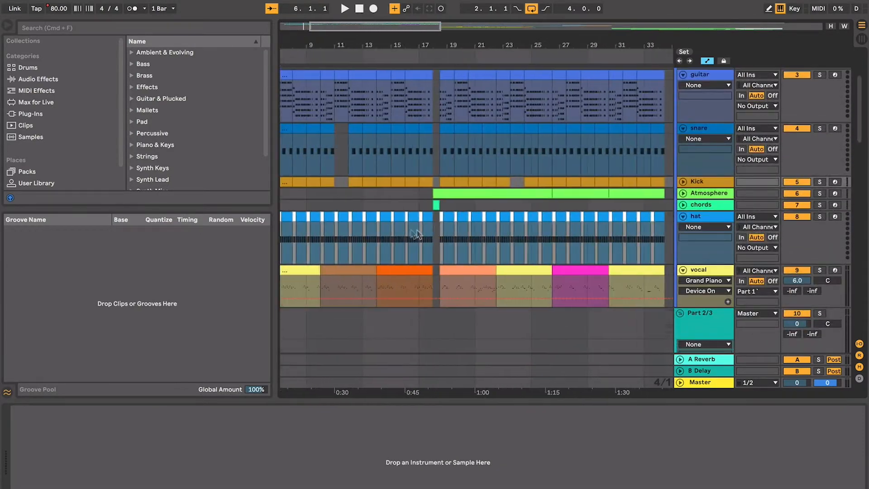
Unfold the Atmosphere track and select its first clip, starting at bar 18
click(682, 193)
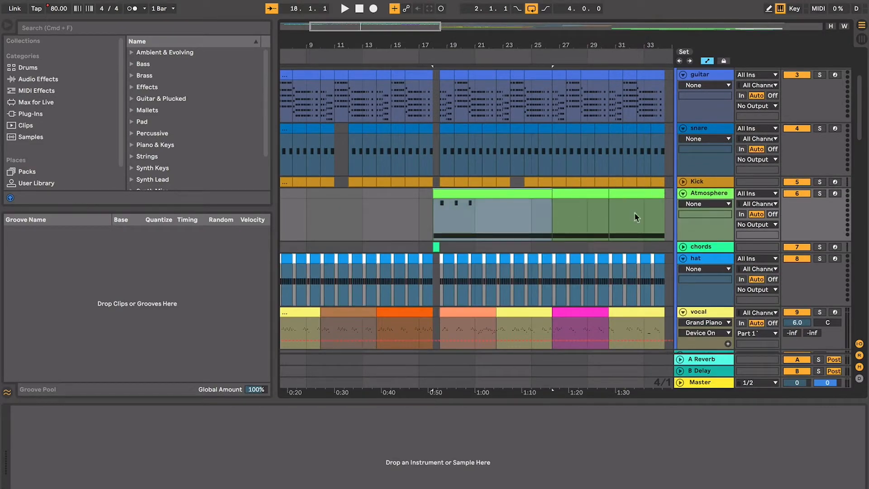
scroll(441, 245, down, 2)
key(minus)
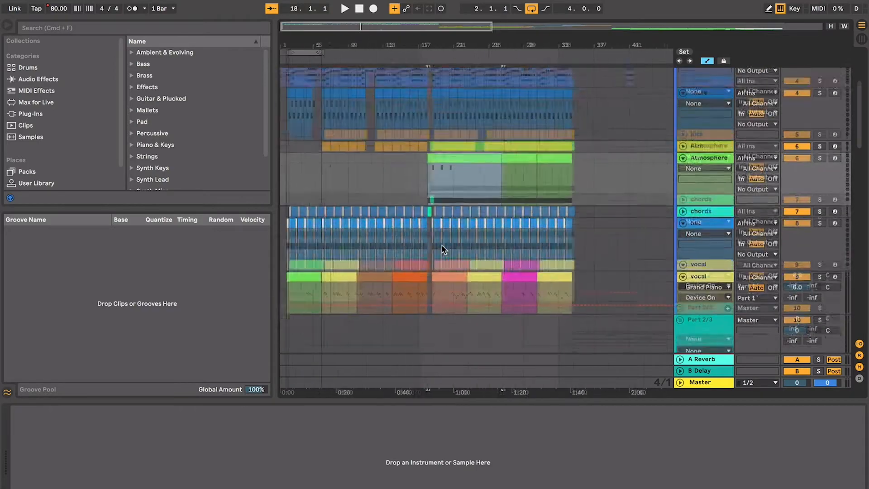
Select the yellow vocal clip at bar 7 and compare it with the guitar and drum tracks above
click(308, 253)
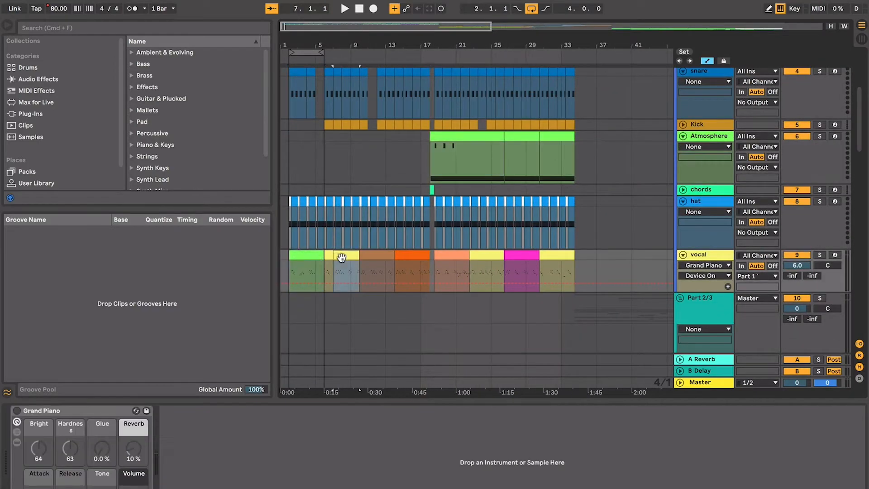
scroll(342, 257, up, 5)
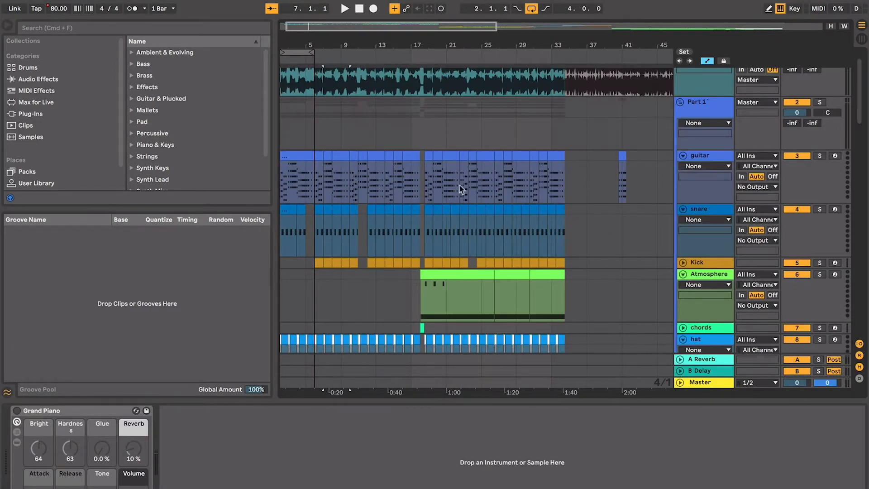
scroll(521, 195, down, 3)
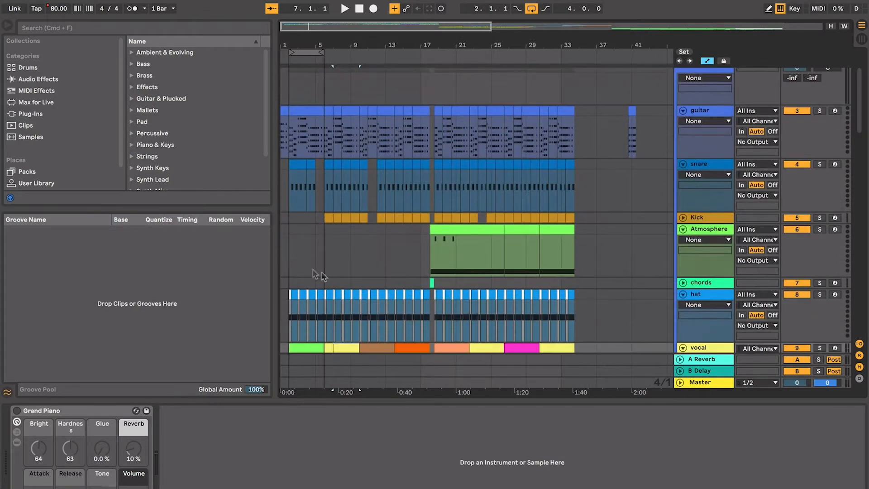
Select the Atmosphere track's time range from bar 1 to about bar 33, and switch the selection to the green vocal clip
drag(293, 267, 568, 259)
scroll(471, 258, down, 3)
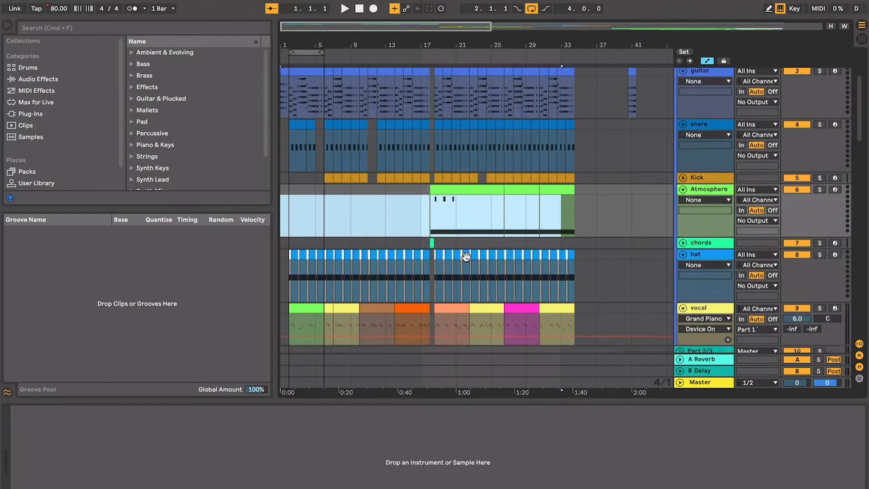
click(397, 266)
click(315, 266)
scroll(315, 267, up, 5)
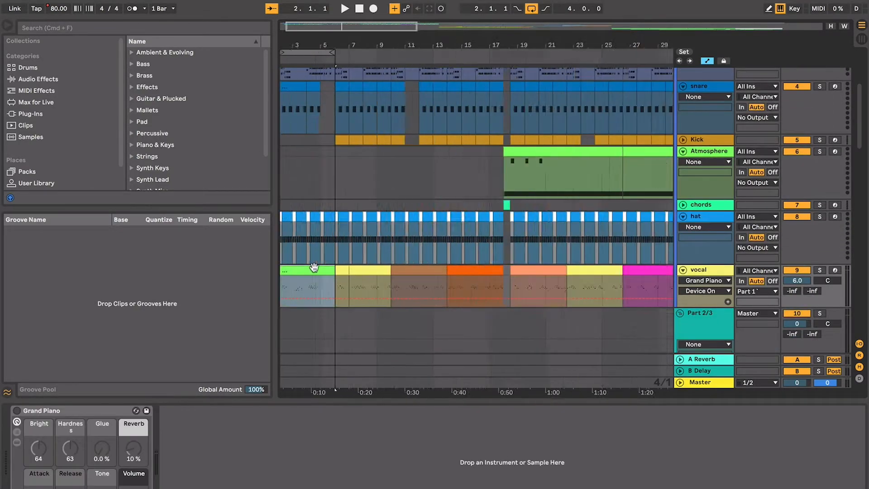
Select the yellow vocal section spanning bars 6 to 9 and increase the vocal track's height to reveal its notes
scroll(315, 266, left, 4)
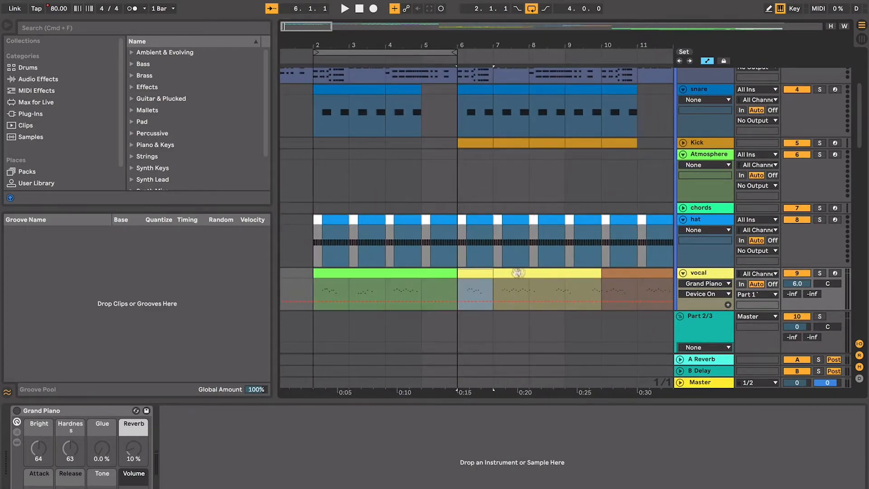
scroll(522, 272, right, 3)
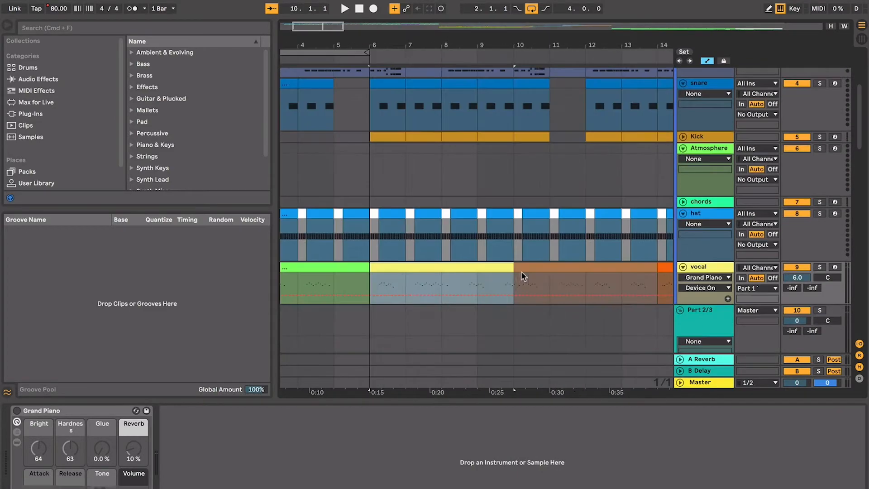
click(453, 266)
drag(699, 303, 699, 350)
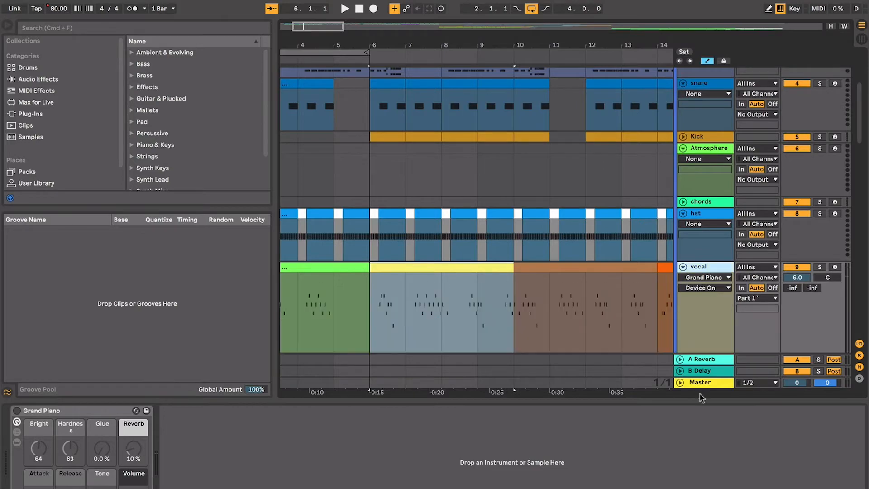
Examine the vocal notes across all Part 1 clips, moving the insert marker along the track from bar 3 to bar 13
scroll(454, 316, down, 4)
scroll(454, 316, left, 2)
click(351, 238)
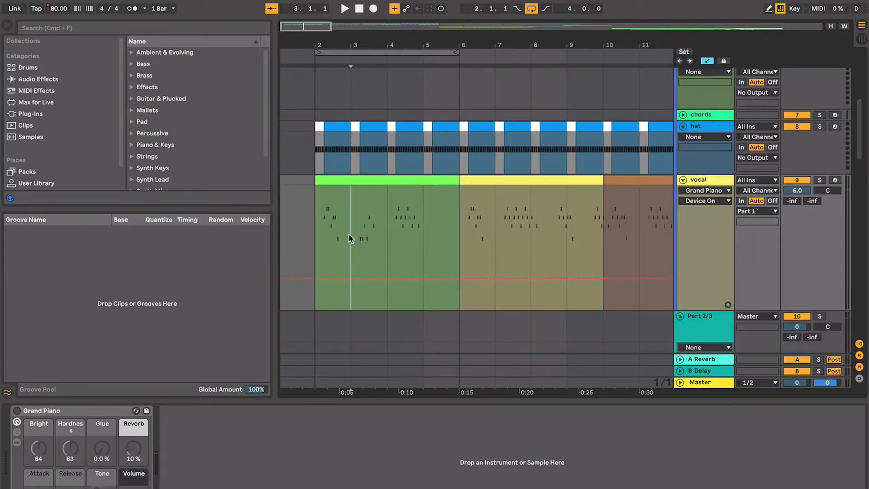
click(459, 229)
scroll(459, 229, down, 3)
click(504, 217)
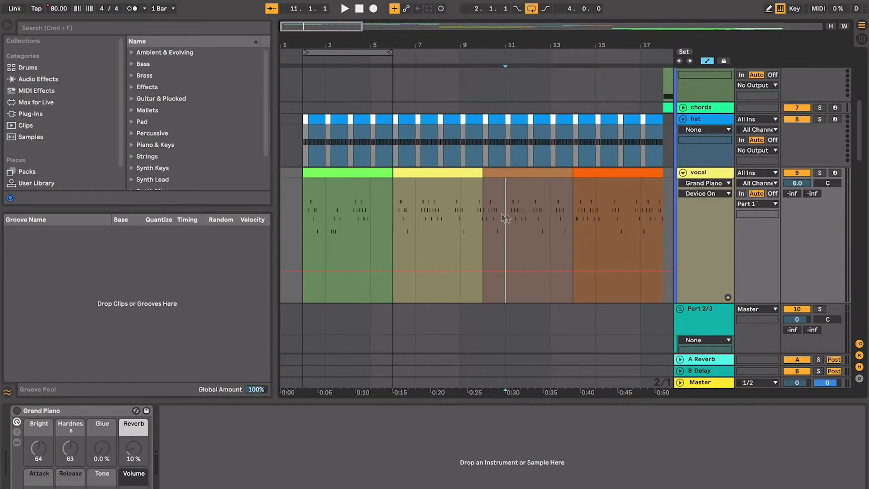
click(550, 217)
scroll(540, 212, right, 2)
scroll(575, 220, right, 10)
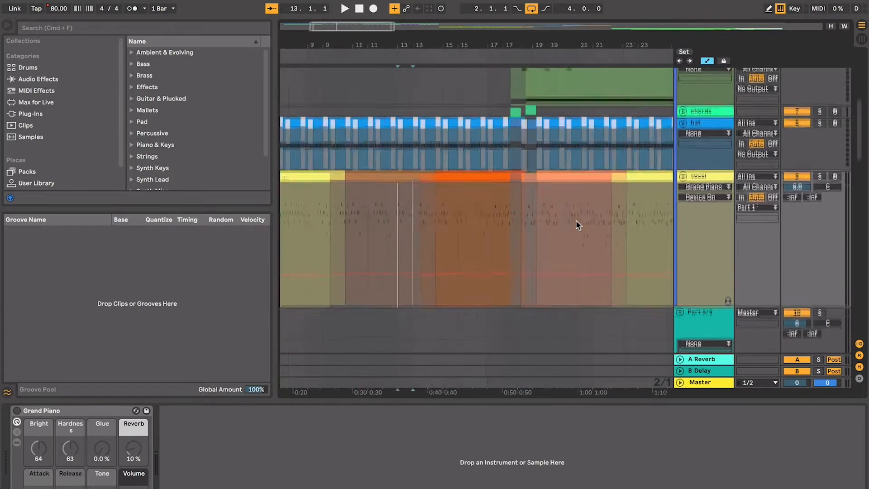
scroll(575, 220, up, 3)
scroll(576, 220, right, 3)
scroll(576, 220, down, 1)
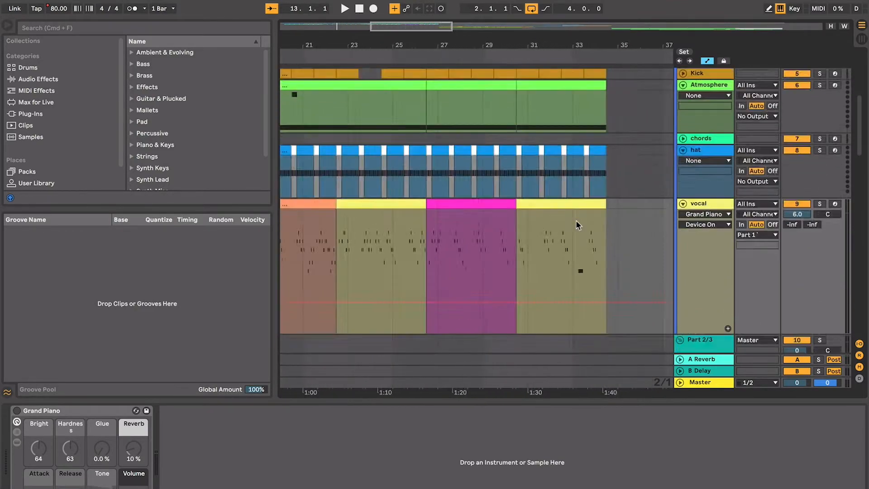
Play Part 1 from bar 2 with the loop off, showing the opening beats in close-up
scroll(575, 220, left, 6)
scroll(576, 220, up, 3)
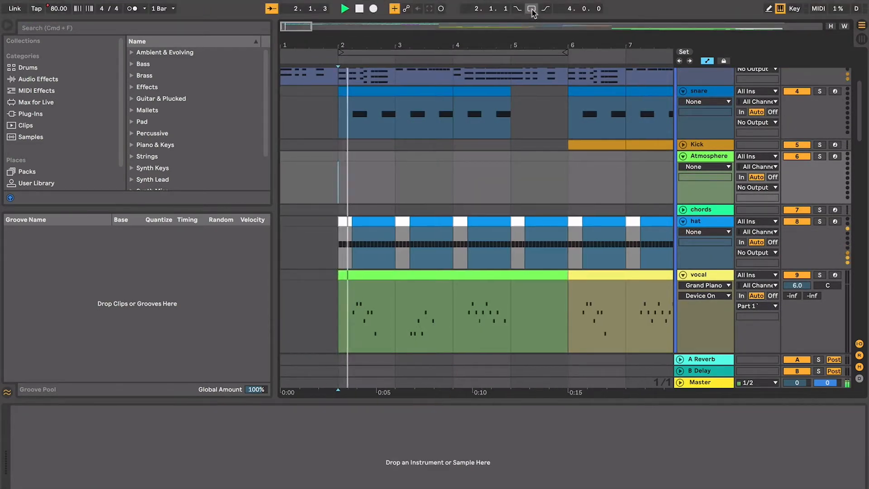
key(plus)
key(plus)
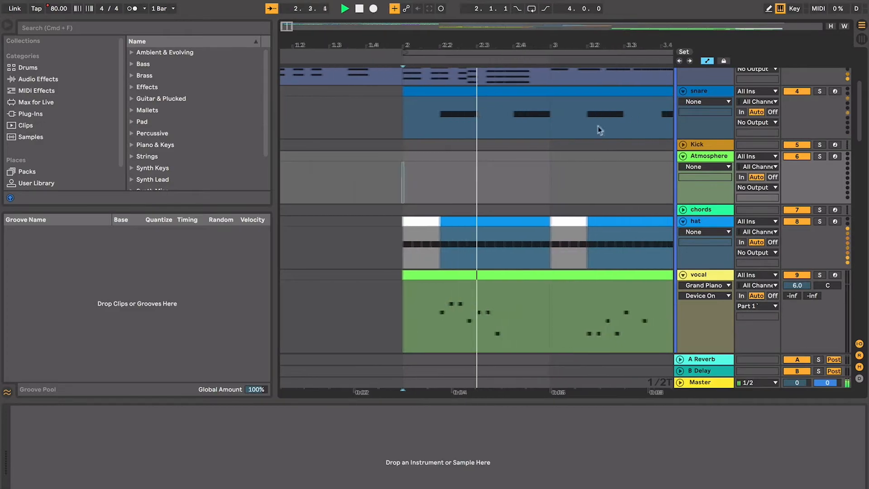
Move the guitar track below the snare track and hide the browser
scroll(604, 127, up, 3)
drag(697, 106, 593, 226)
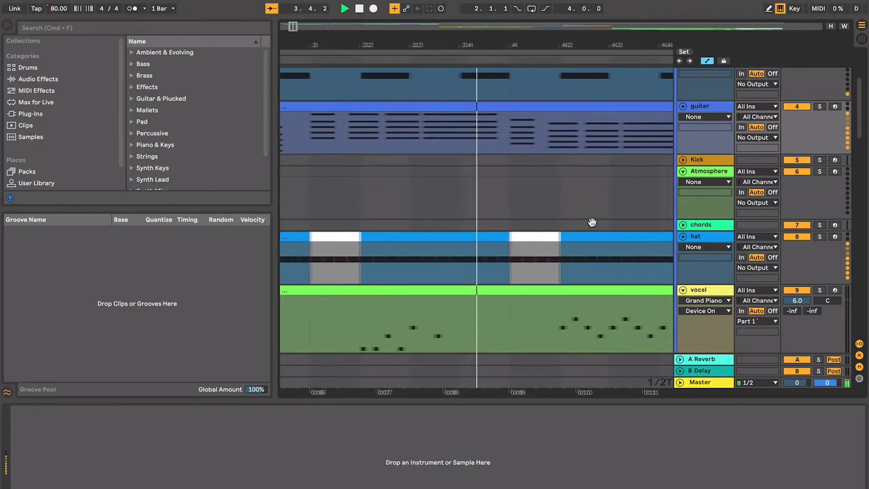
key(super+alt+b)
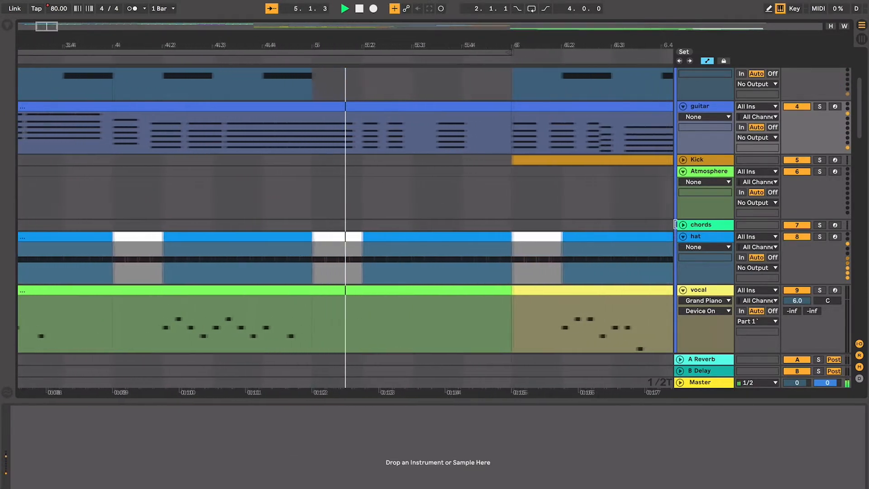
Unfold the Kick track and reorder the tracks so Atmosphere sits above Kick and guitar sits below it
click(683, 160)
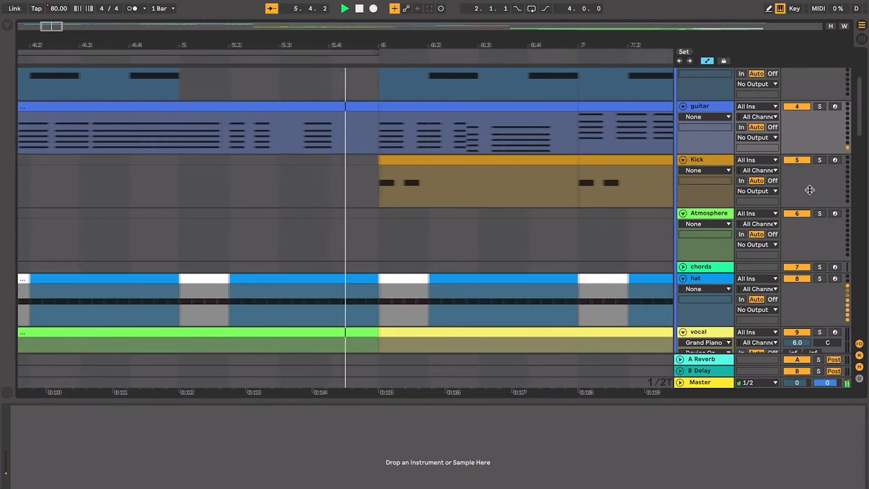
scroll(809, 190, down, 5)
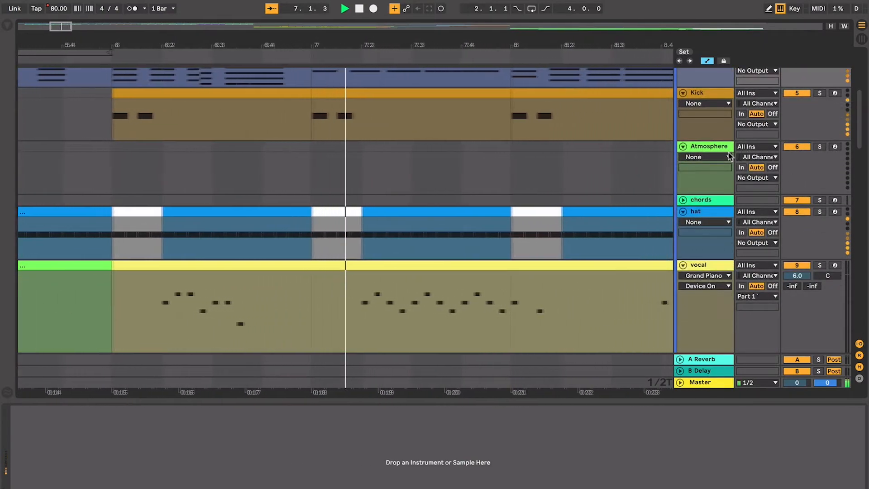
scroll(727, 151, up, 3)
drag(707, 125, 708, 229)
drag(711, 129, 617, 200)
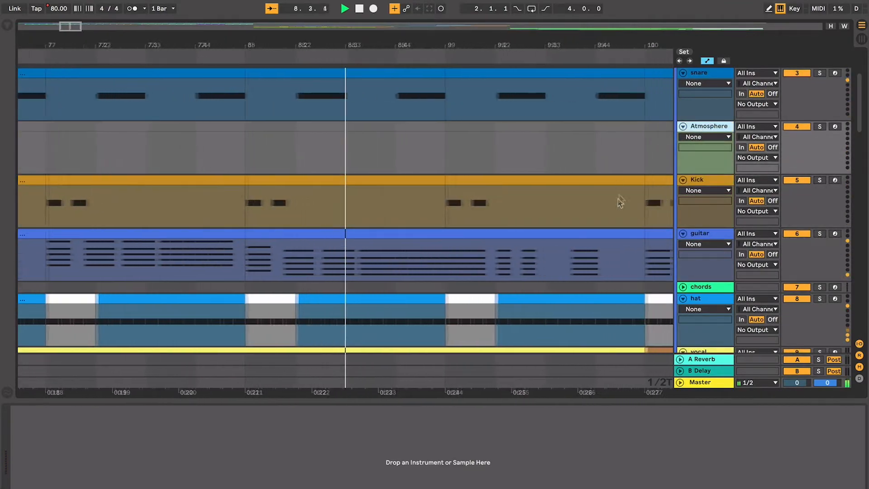
Hide the device view below the arrangement and unfold the chords track
scroll(617, 199, down, 2)
key(ctrl+alt+l)
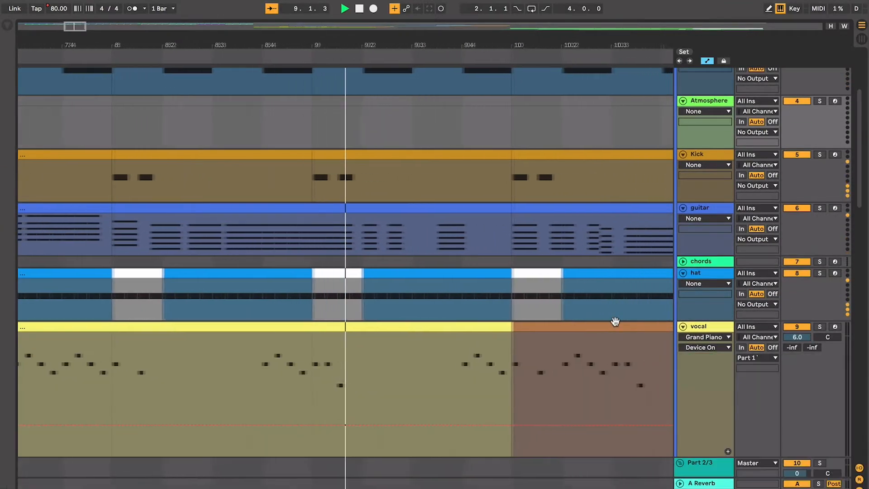
scroll(615, 322, up, 3)
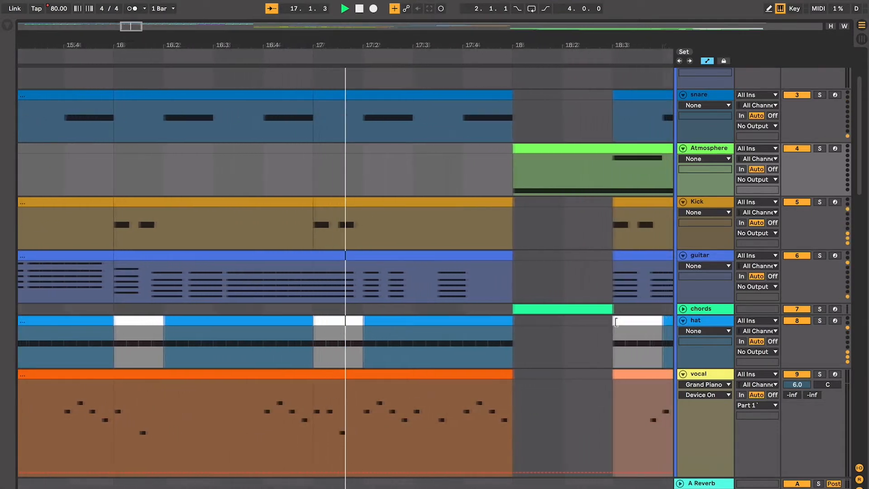
click(682, 309)
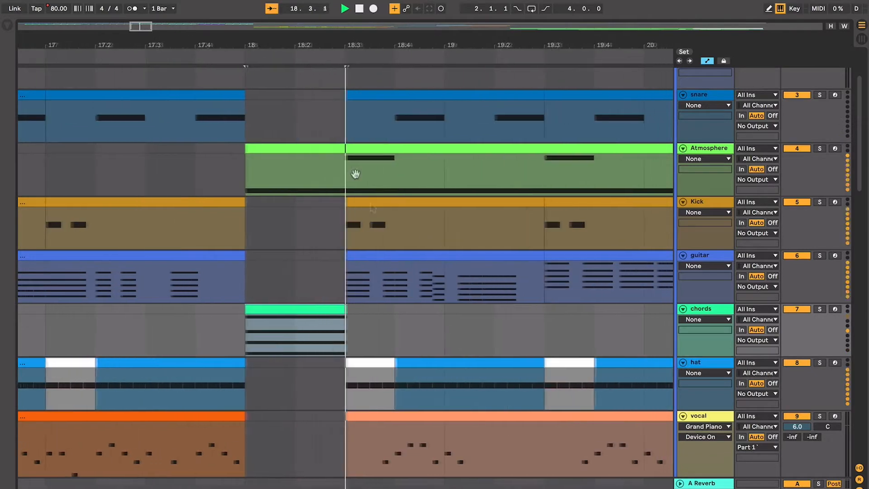
Select the Atmosphere clip starting at bar 18 and follow its playback in a wider time range
click(337, 150)
key(minus)
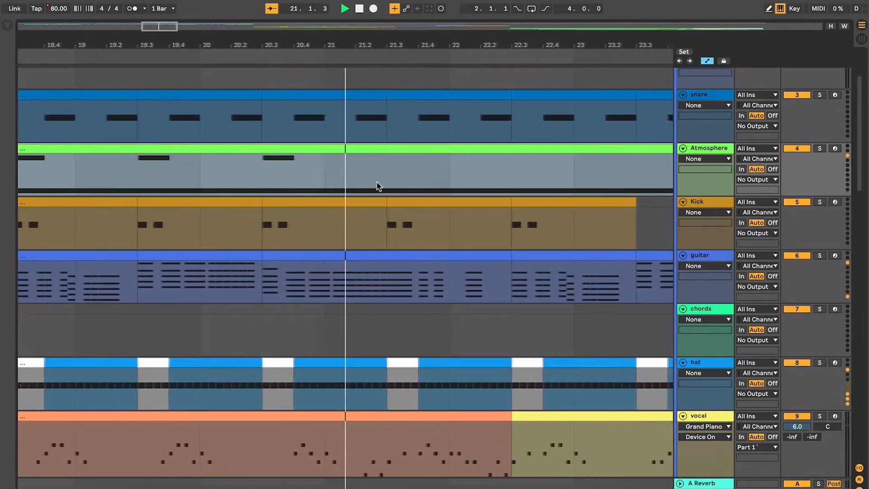
scroll(375, 196, down, 1)
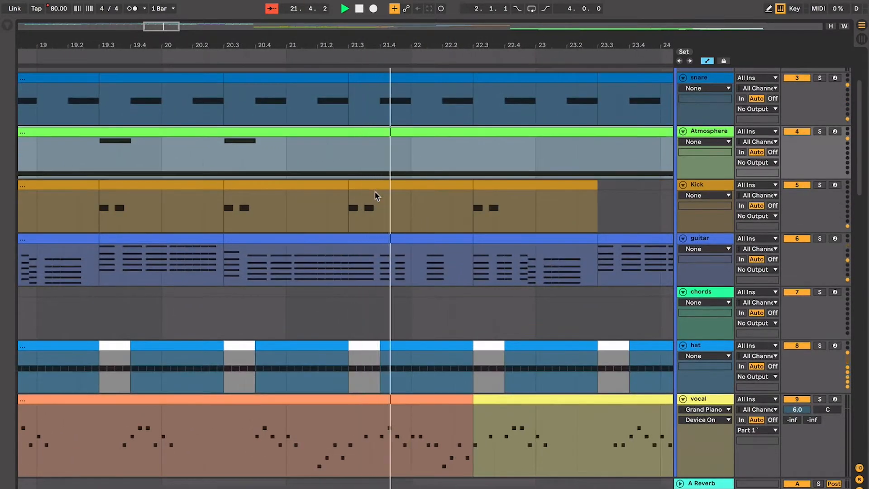
Stop playback and place the insert marker in the Kick track's gap in bar 18
click(375, 193)
key(space)
scroll(375, 193, left, 7)
scroll(376, 193, down, 1)
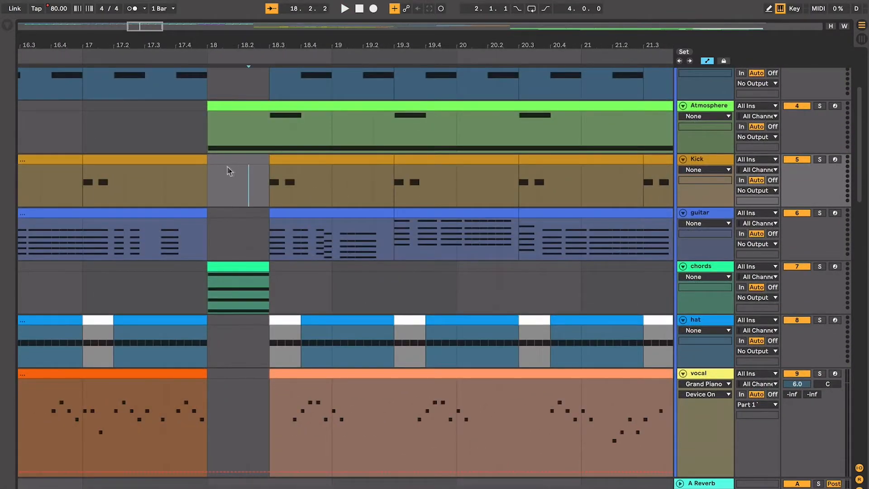
Play the lead-in from bar 17 on the chords track, stop in bar 18 and select the chords clip there
scroll(216, 168, left, 3)
scroll(217, 169, up, 1)
click(312, 282)
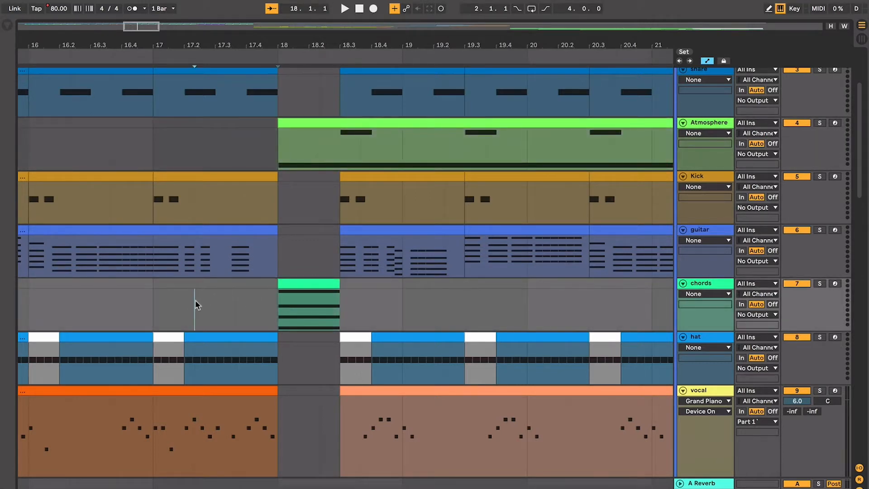
key(space)
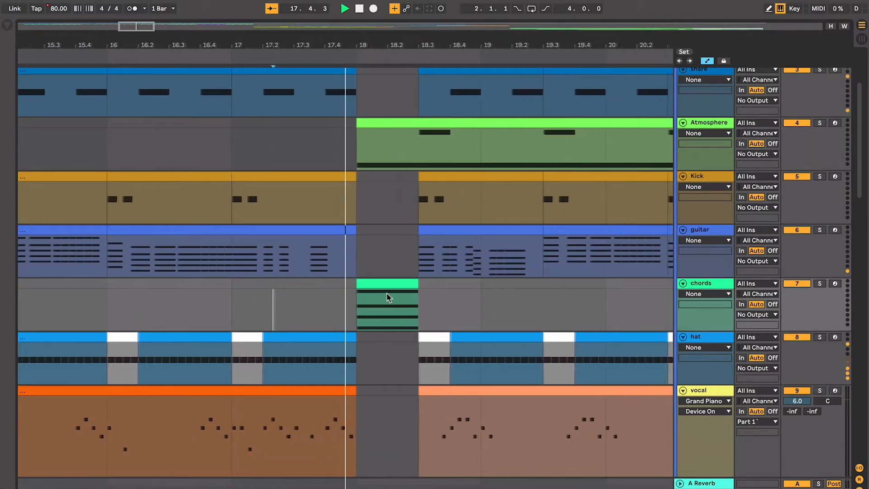
click(347, 284)
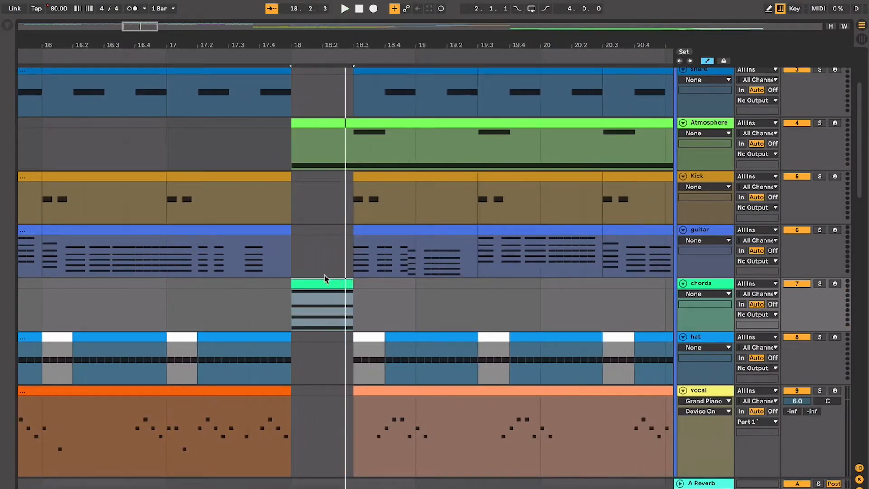
Select the Atmosphere clip, play from its start at bar 18, and stop within that bar
scroll(342, 280, up, 2)
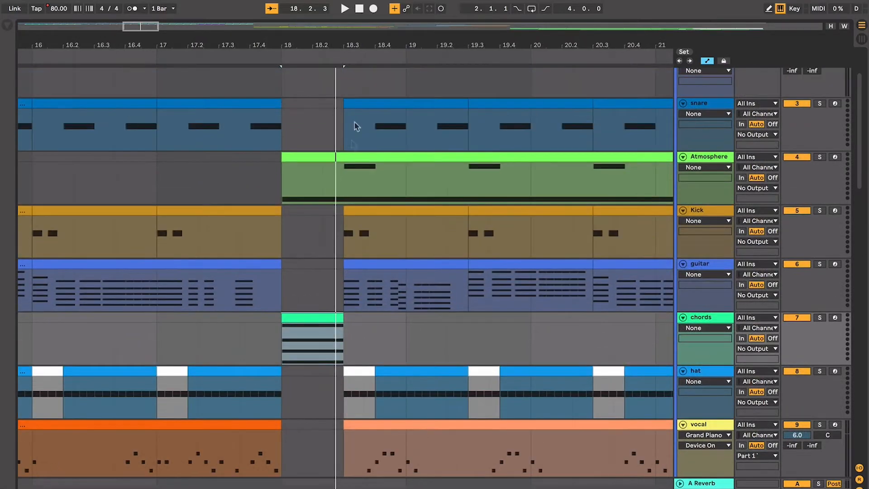
click(343, 159)
key(space)
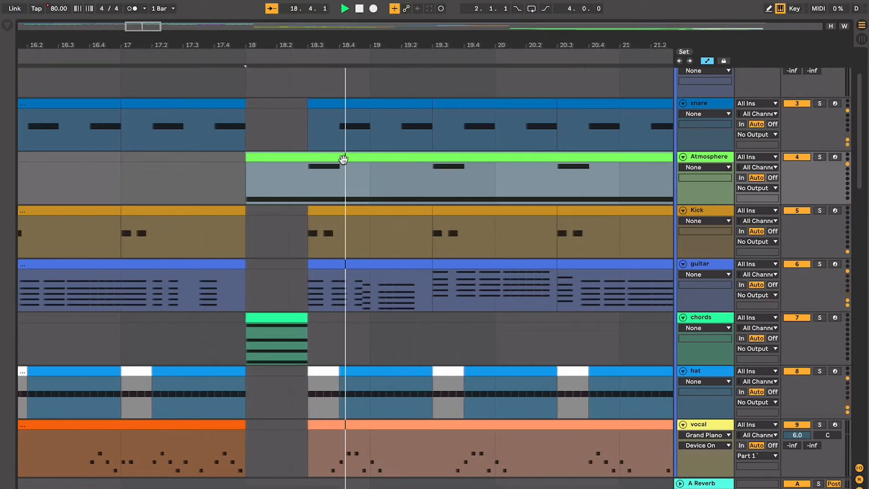
key(space)
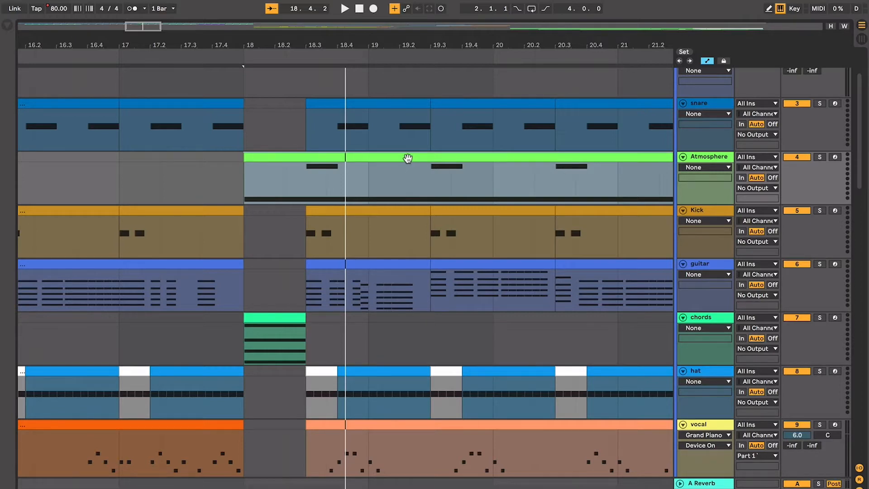
Mark the Atmosphere clip's time range between its high notes at 18.3 and 19.3
drag(305, 177, 435, 183)
click(421, 180)
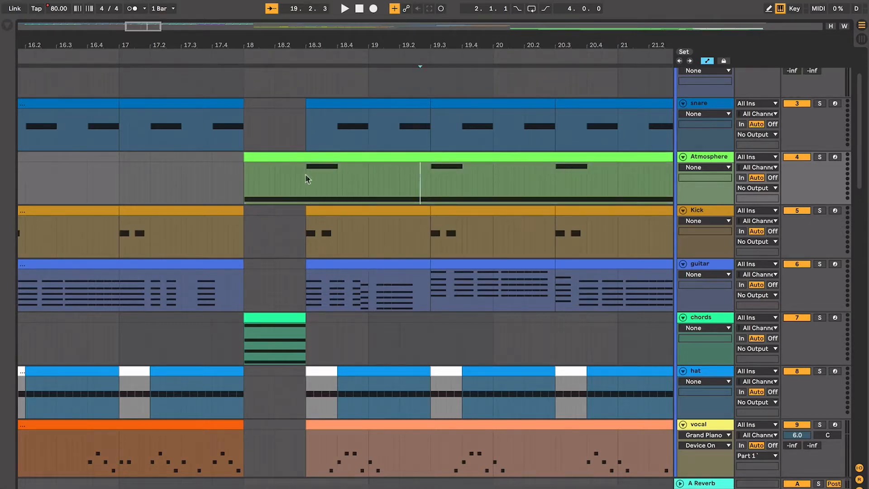
drag(373, 181, 320, 190)
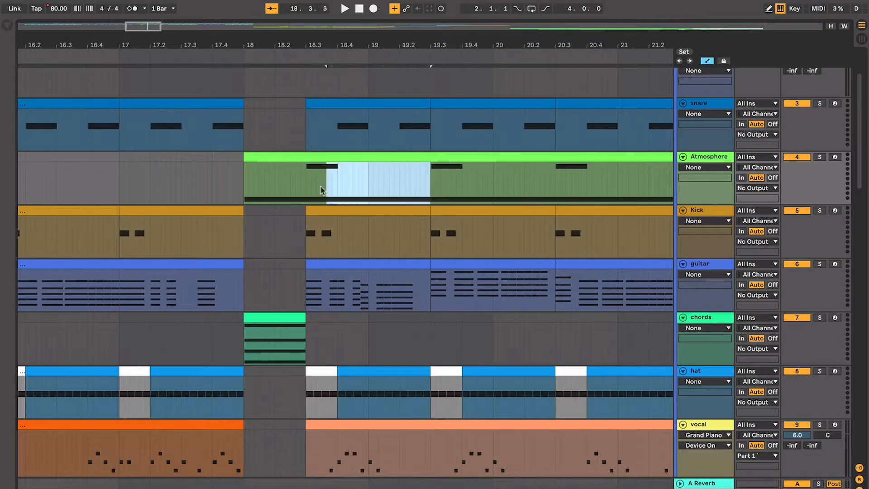
scroll(417, 195, left, 3)
scroll(416, 194, right, 3)
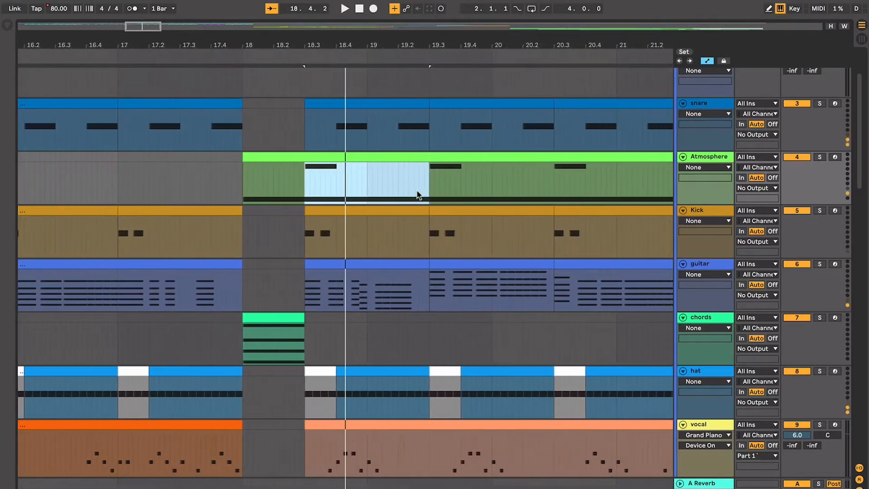
Place the insert marker at the Atmosphere clip's high note at 20.3, and play the clip from 18.4.3
click(429, 196)
key(space)
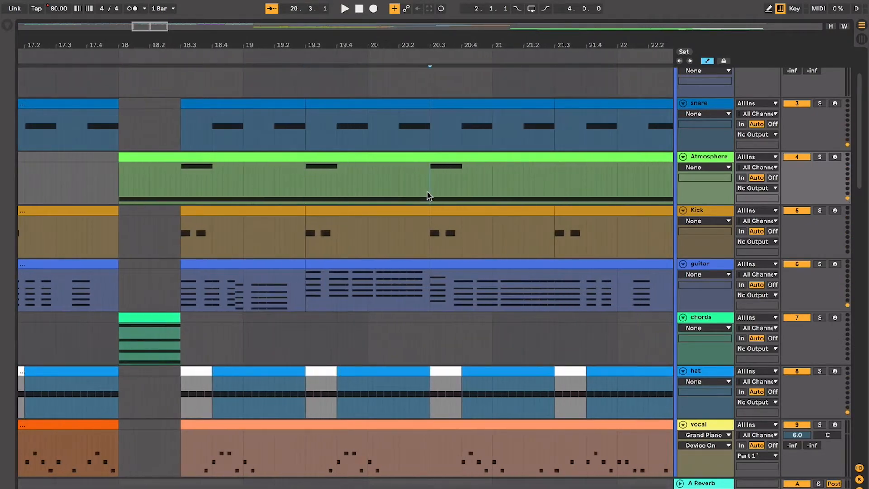
key(space)
scroll(429, 196, left, 4)
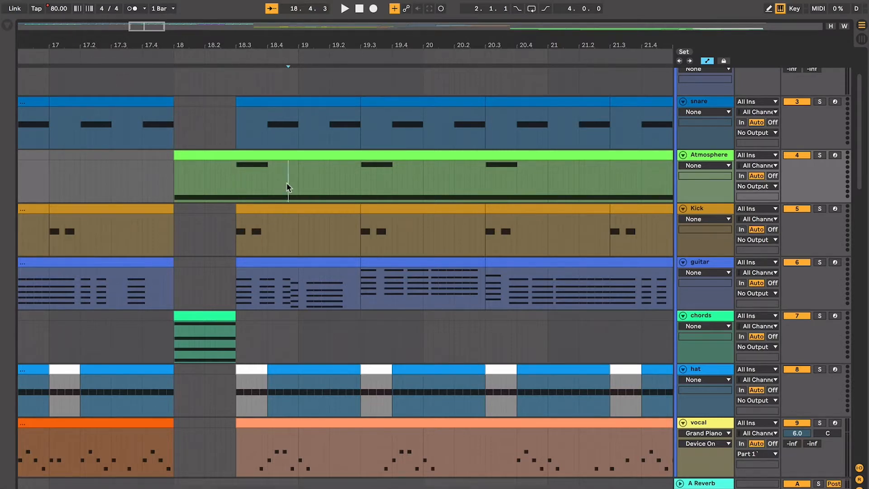
key(space)
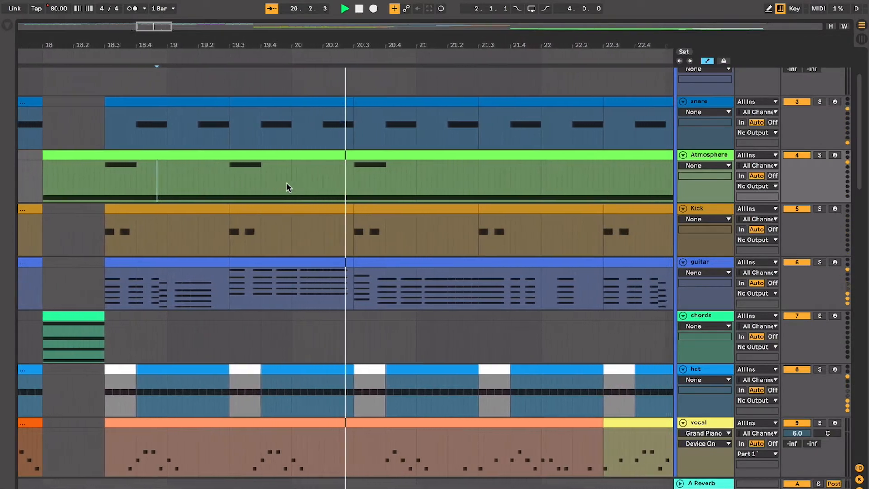
Select the Atmosphere range from 19.4 to 20.2, play from its start and stop in bar 21
drag(296, 184, 309, 177)
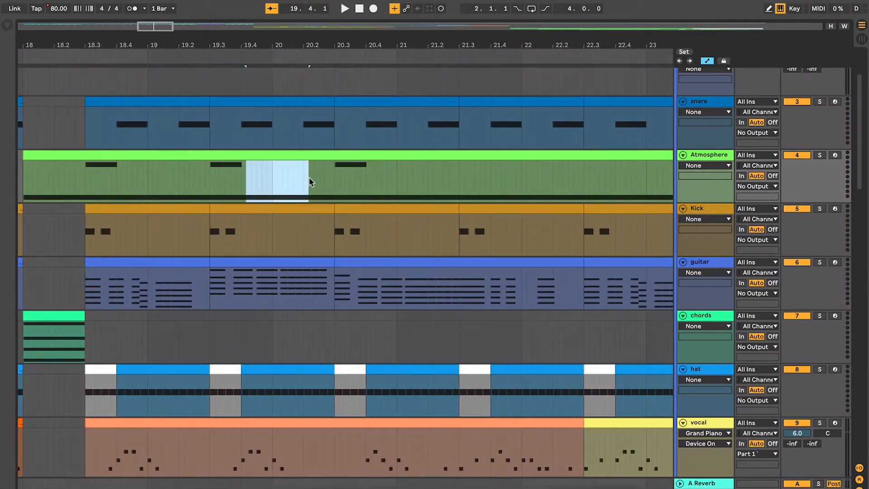
click(246, 178)
key(space)
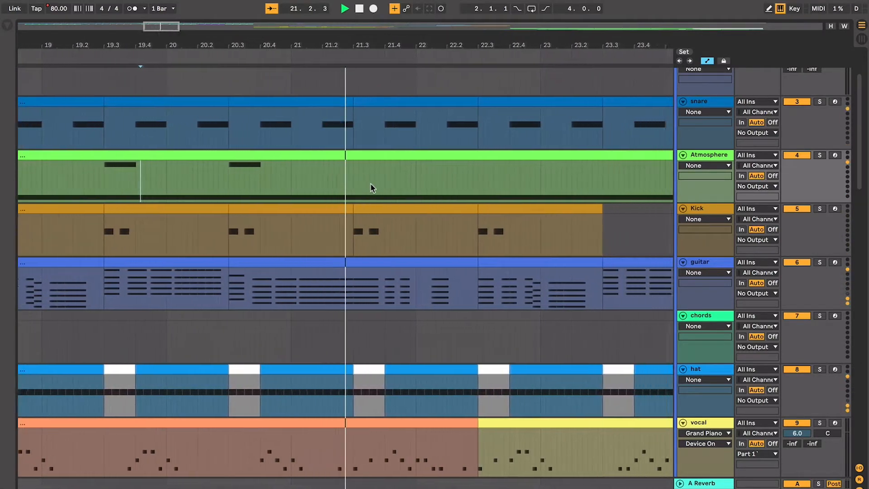
key(minus)
key(minus)
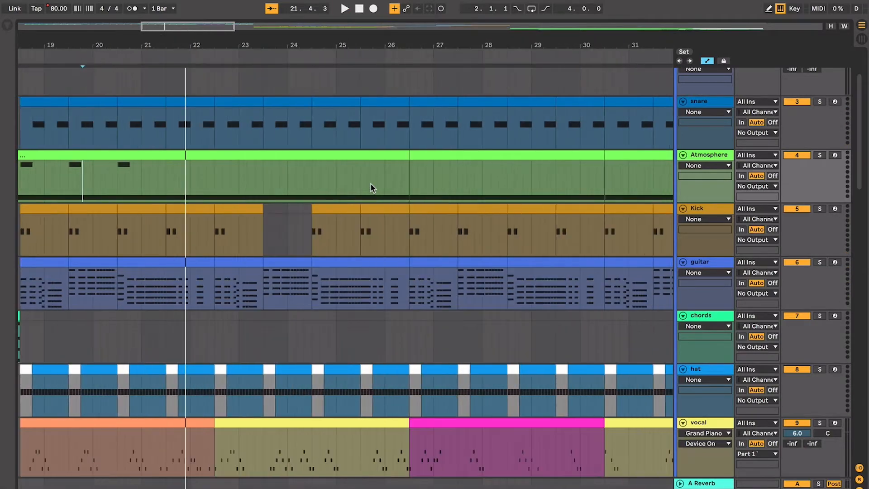
Place the insert marker at 21.3 on the Atmosphere track and follow playback from there into bar 31
scroll(371, 183, left, 3)
scroll(370, 183, up, 1)
scroll(321, 203, down, 2)
scroll(321, 202, left, 2)
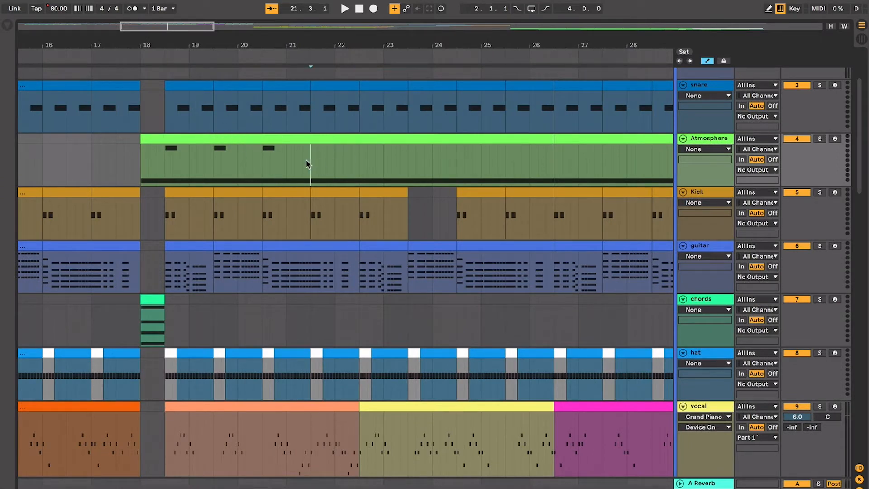
key(space)
key(plus)
key(plus)
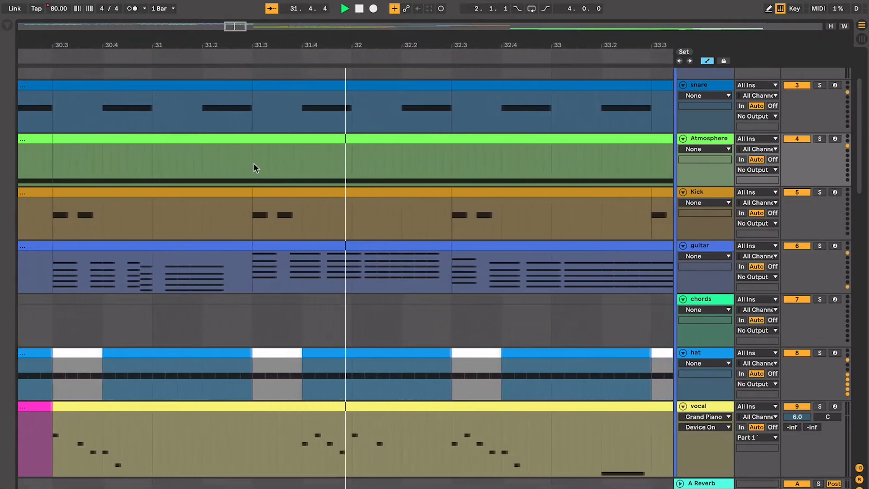
Play from 30.3 on the Atmosphere track and stop in bar 31
scroll(254, 166, down, 1)
scroll(255, 166, left, 2)
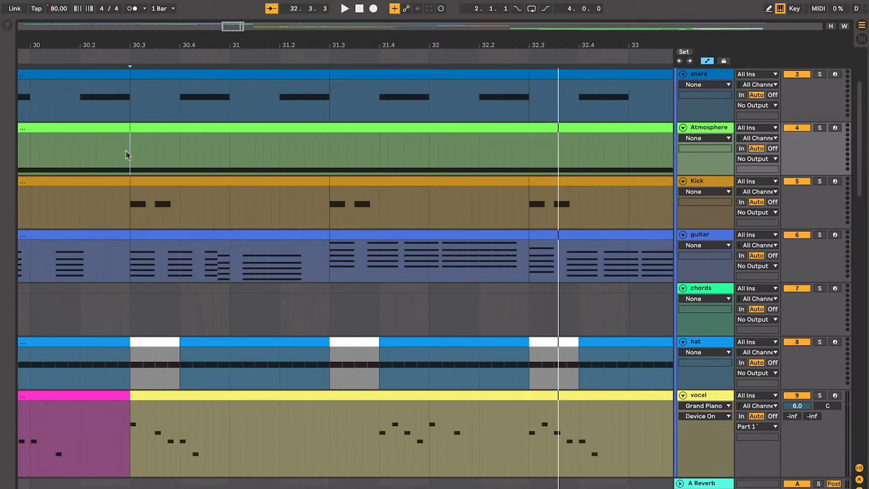
key(space)
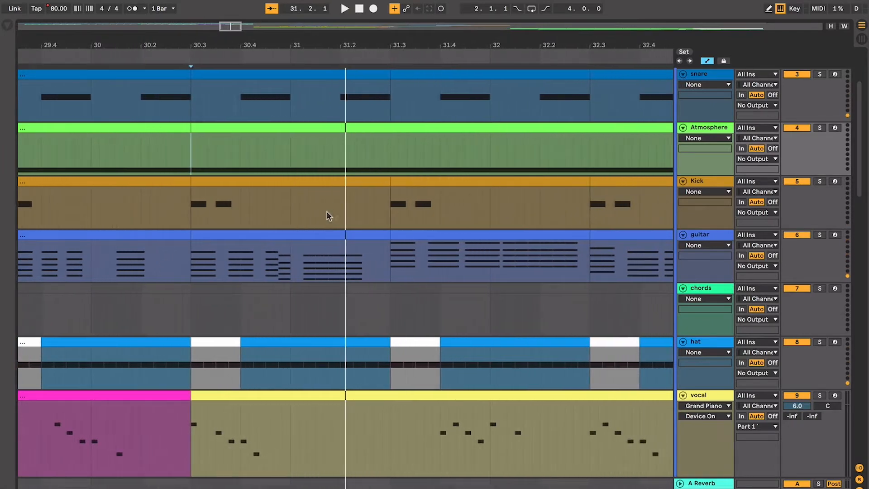
Add a MIDI track below chords with a short clip leading into bar 31, containing the notes F#3, G3 and G3
click(689, 281)
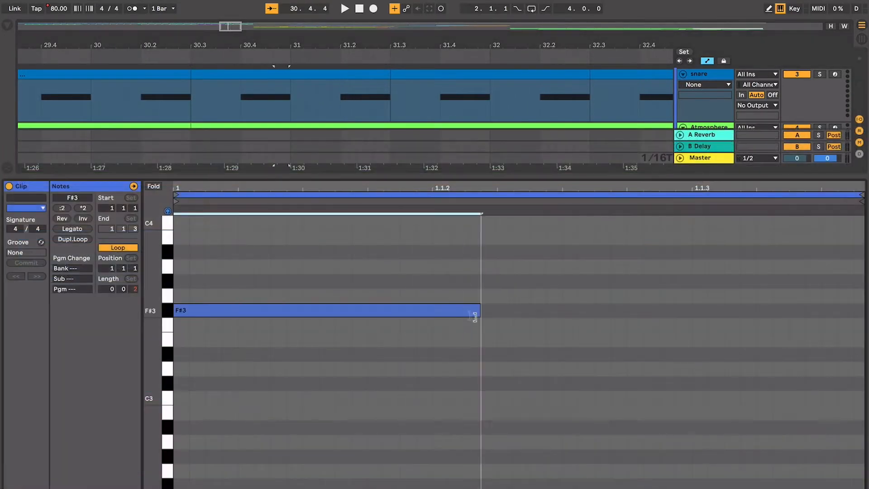
drag(474, 317, 431, 310)
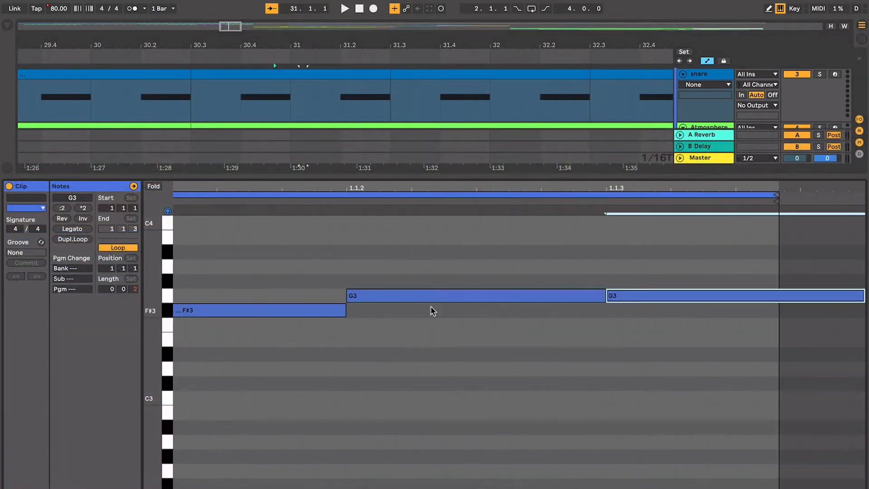
key(Up)
key(Up)
key(ctrl+alt+l)
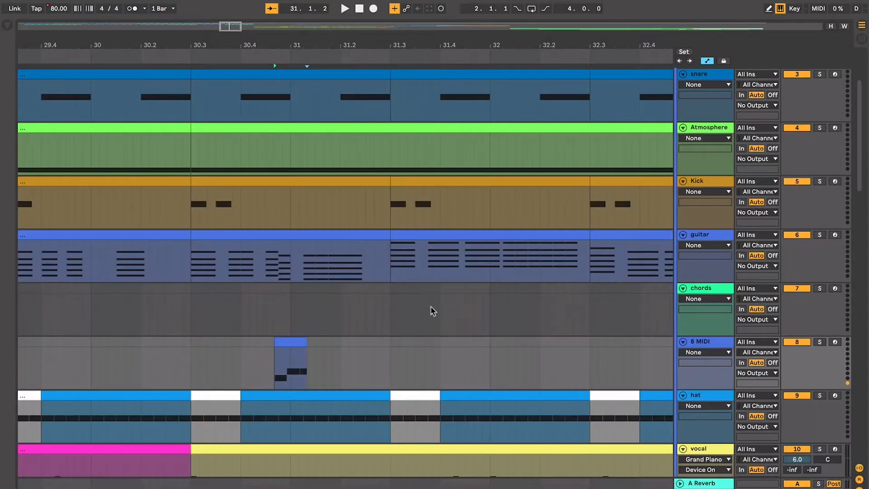
Extend the new MIDI clip to span 30.3 to 31.3 and duplicate it directly after itself
click(302, 343)
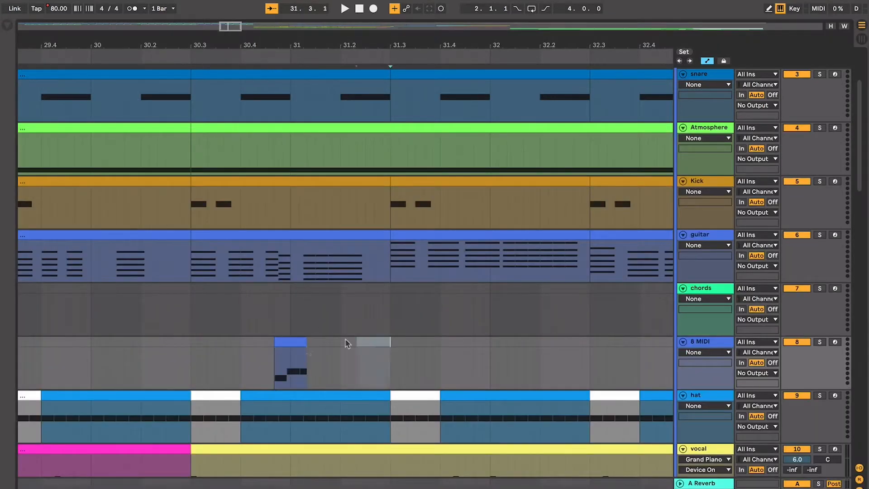
drag(346, 343, 199, 348)
key(ctrl+d)
key(minus)
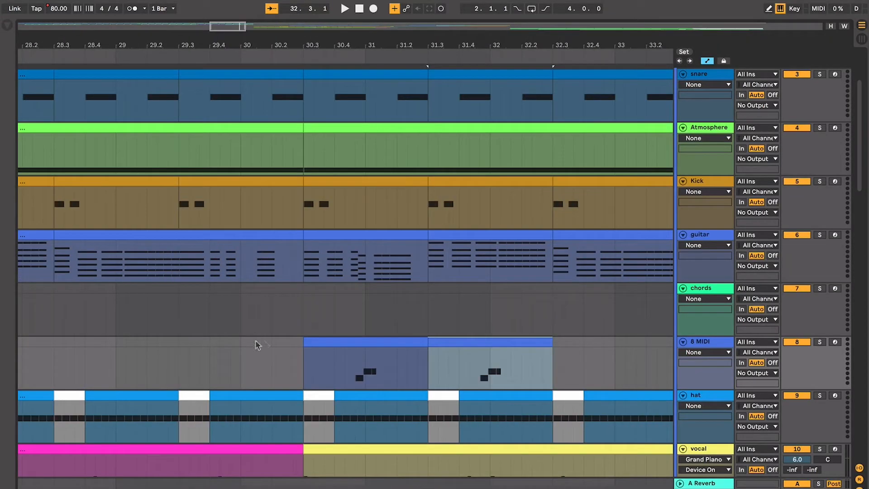
Play the two new MIDI clips from 30.3 and stop playback in bar 32
click(300, 343)
key(space)
key(plus)
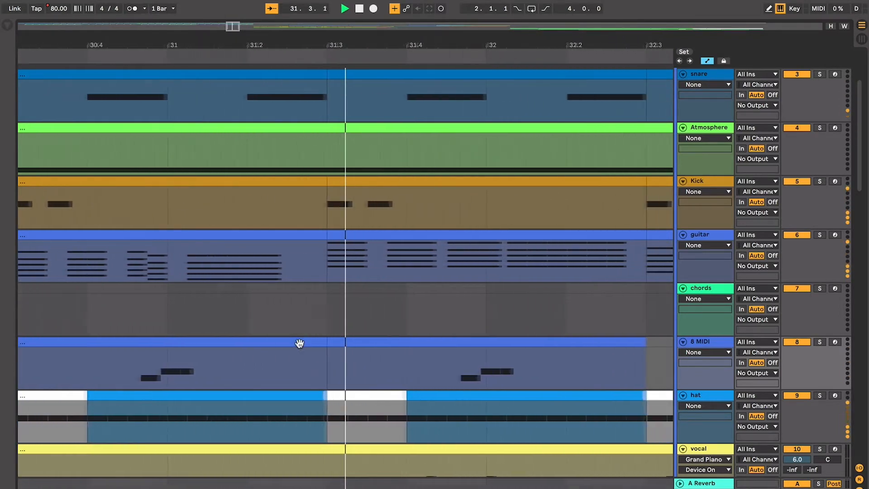
click(299, 343)
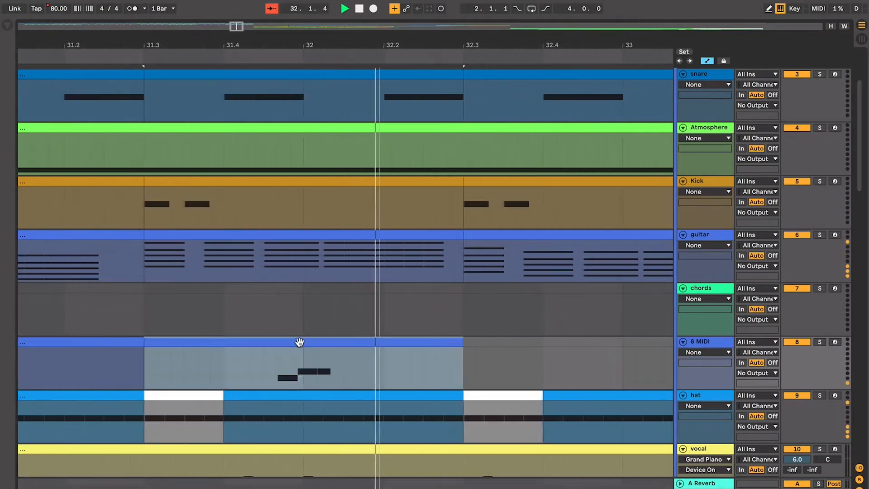
key(minus)
key(minus)
key(space)
Copy the one-bar MIDI clip at 30.3 to the preceding bar, starting at 29.3
shift+click(249, 341)
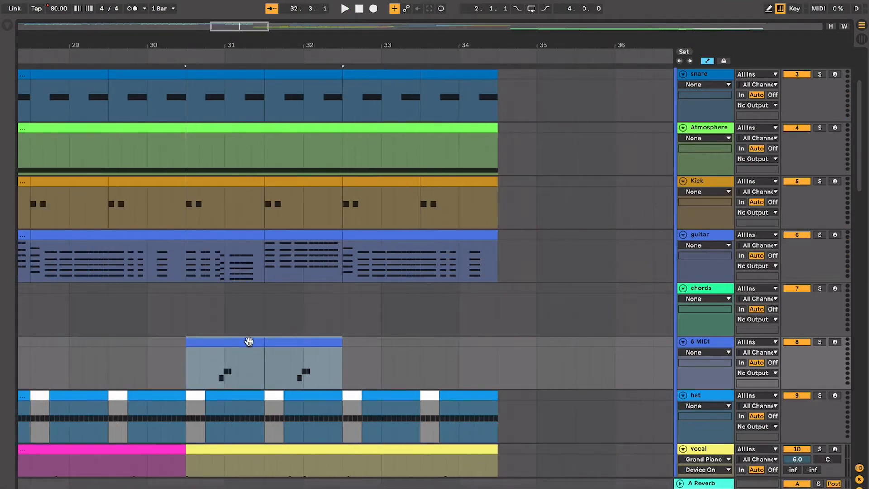
scroll(248, 340, left, 5)
scroll(249, 341, down, 1)
click(348, 339)
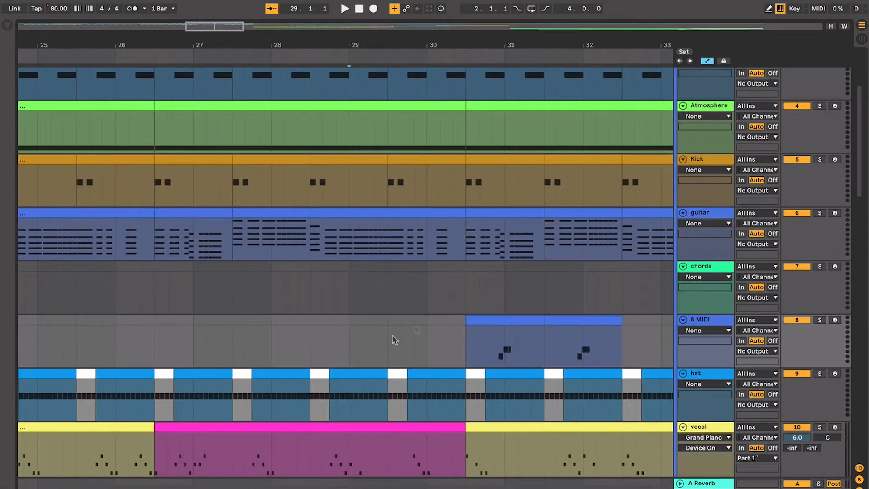
click(496, 320)
drag(496, 320, 416, 323)
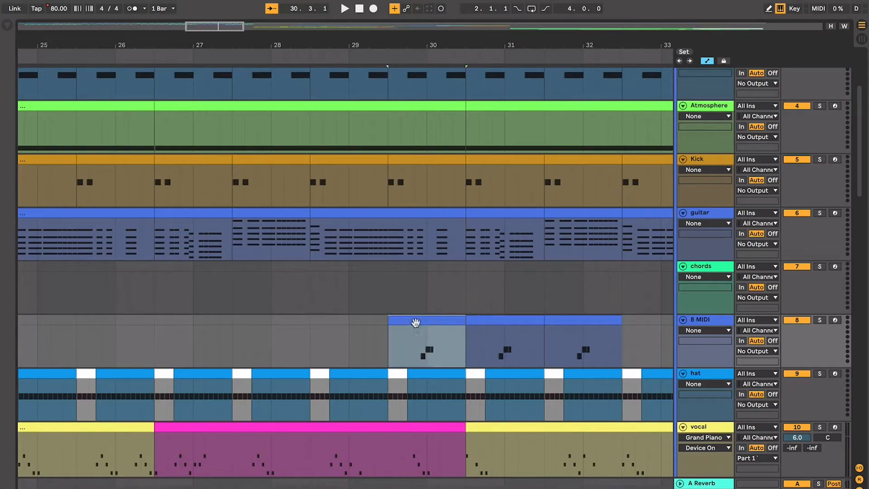
scroll(417, 346, left, 4)
click(353, 318)
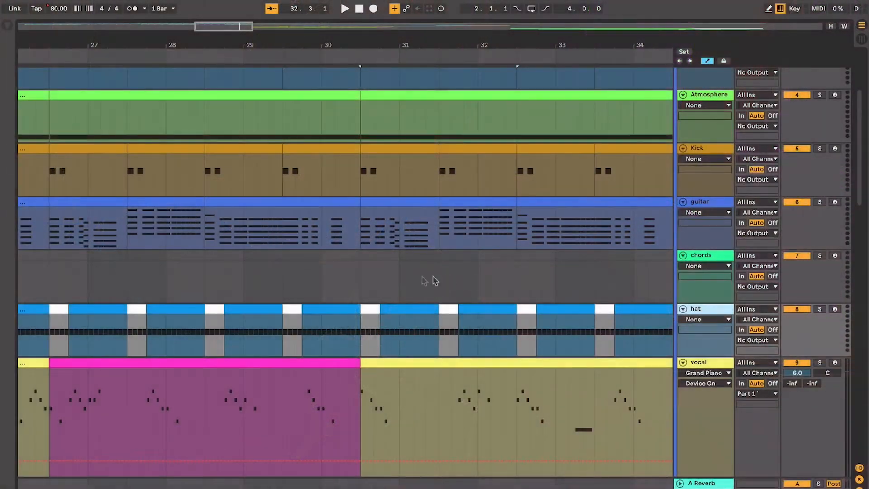
Play from 30.3 on the chords track and follow the vocal and hat clips to the end of Part 1
click(413, 284)
scroll(412, 281, right, 5)
scroll(413, 281, down, 1)
click(242, 246)
key(space)
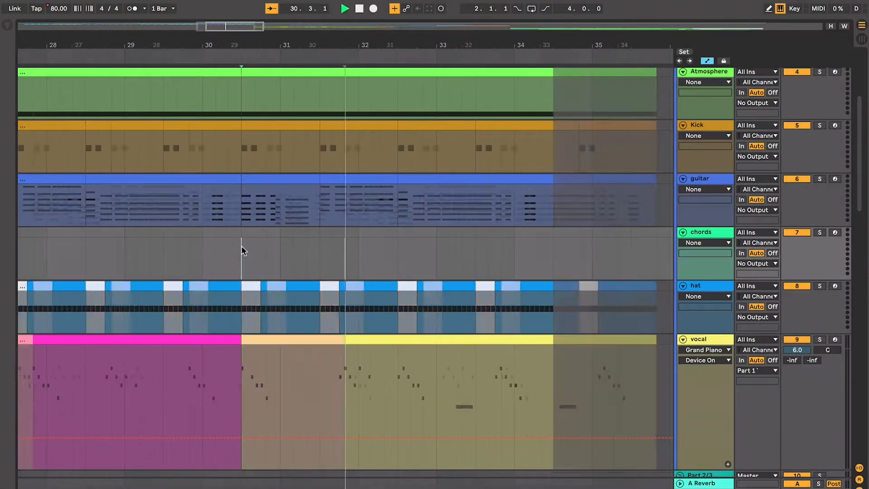
key(plus)
key(plus)
key(plus)
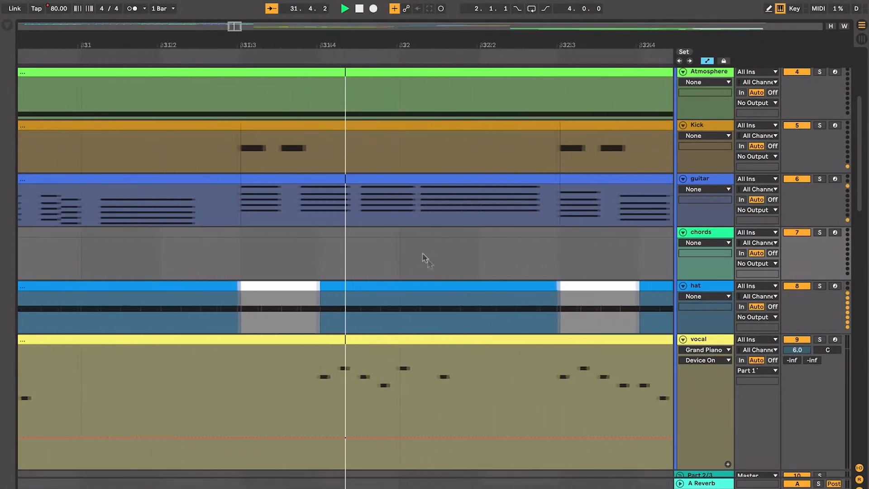
scroll(445, 282, down, 1)
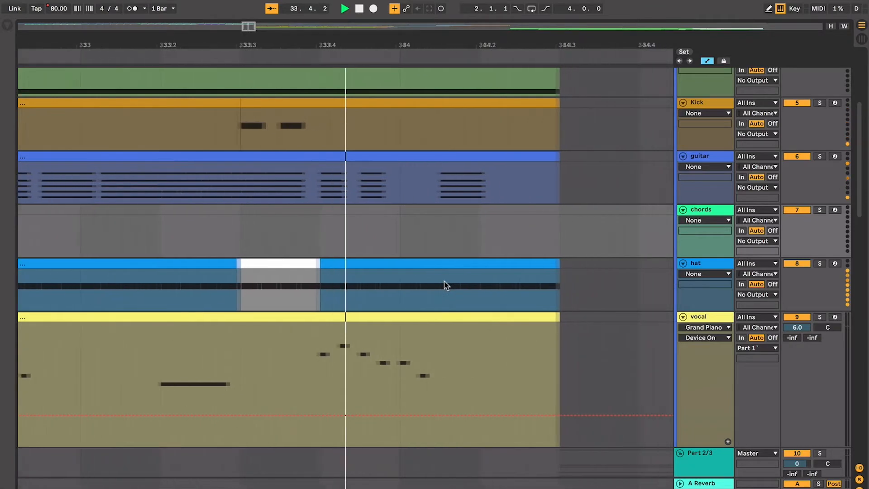
scroll(445, 281, down, 5)
scroll(445, 281, down, 10)
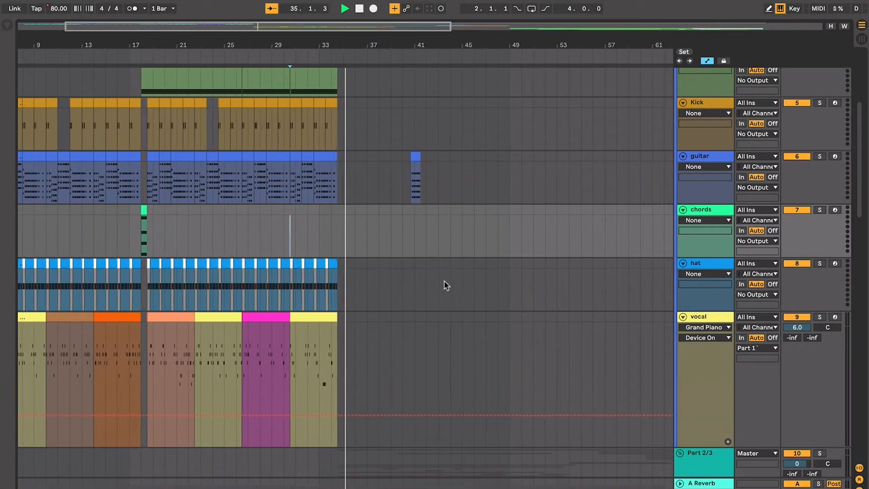
Stop playback, collapse all Part 1 tracks and select the snare clip at bar 16
click(699, 264)
click(698, 317)
alt+click(684, 264)
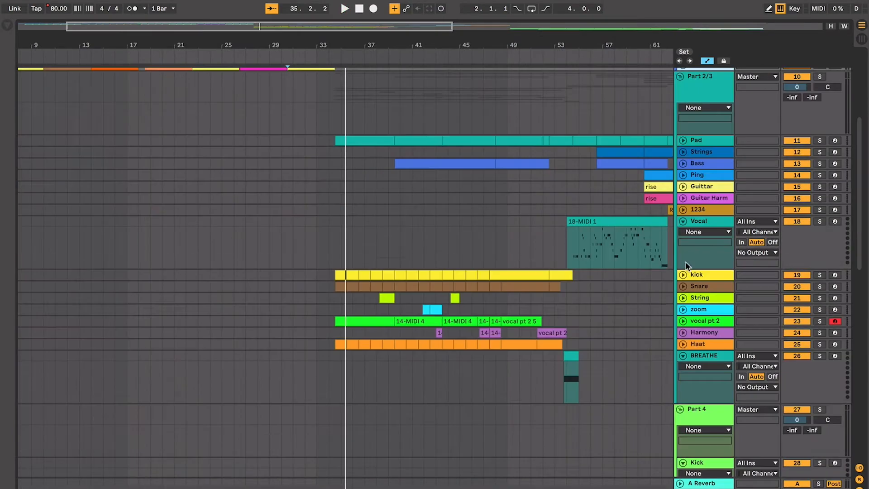
scroll(366, 182, up, 5)
scroll(366, 181, left, 3)
click(228, 201)
click(198, 181)
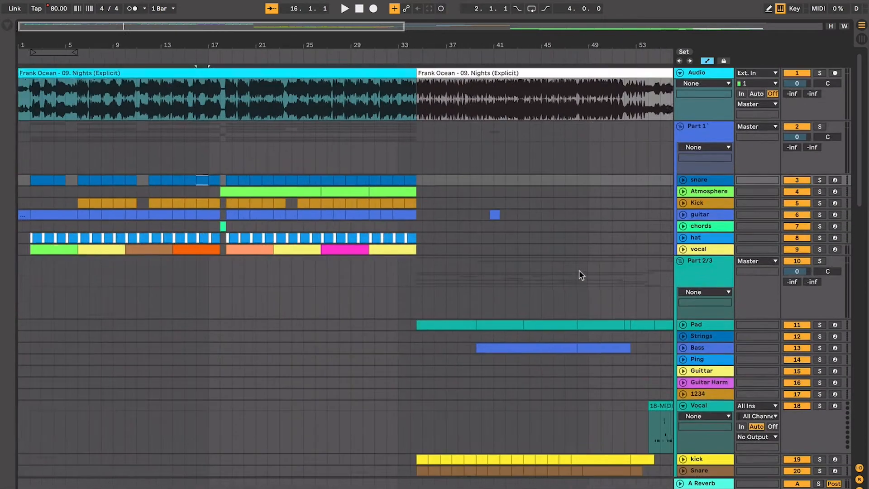
Expand the vocal track, select its first clip at bar 2, and move the insert marker to the chords track in bar 26
click(683, 249)
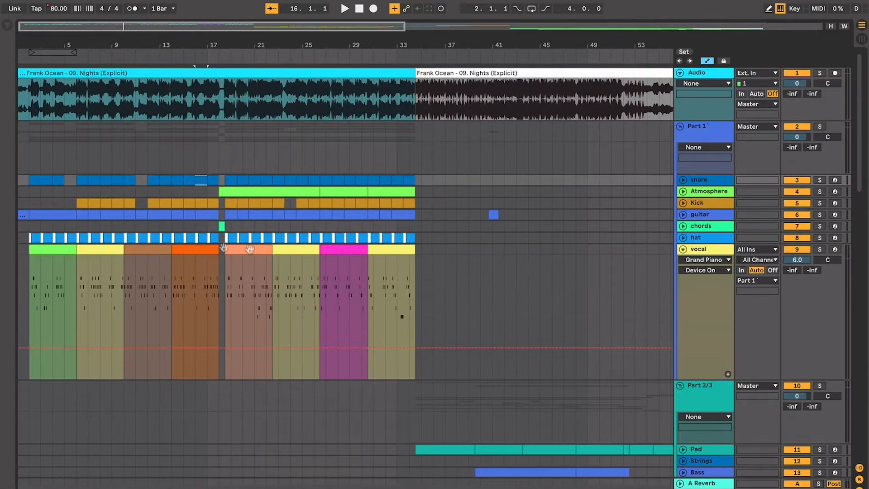
click(52, 258)
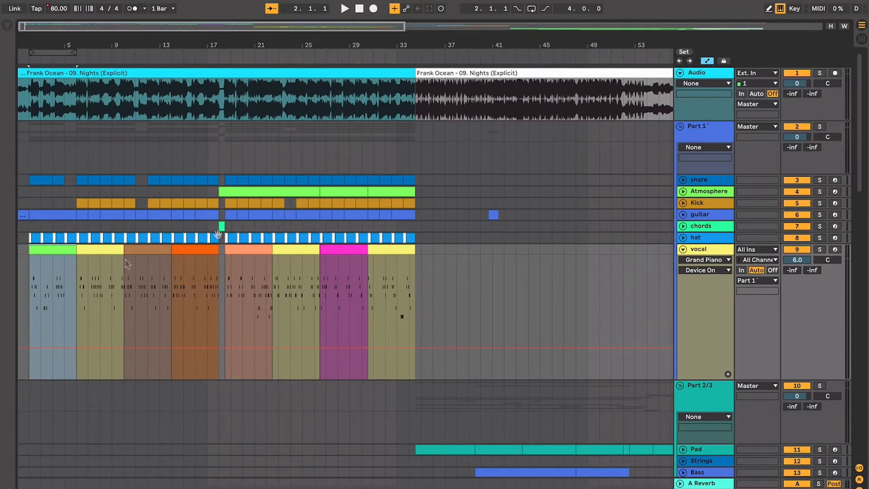
click(317, 226)
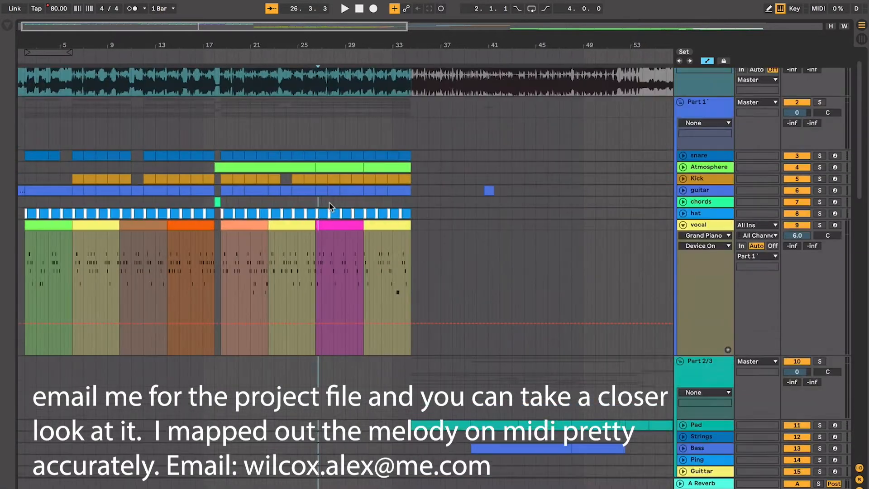
click(314, 204)
Expand the Atmosphere track and select its clip starting at 26.3
scroll(312, 199, up, 8)
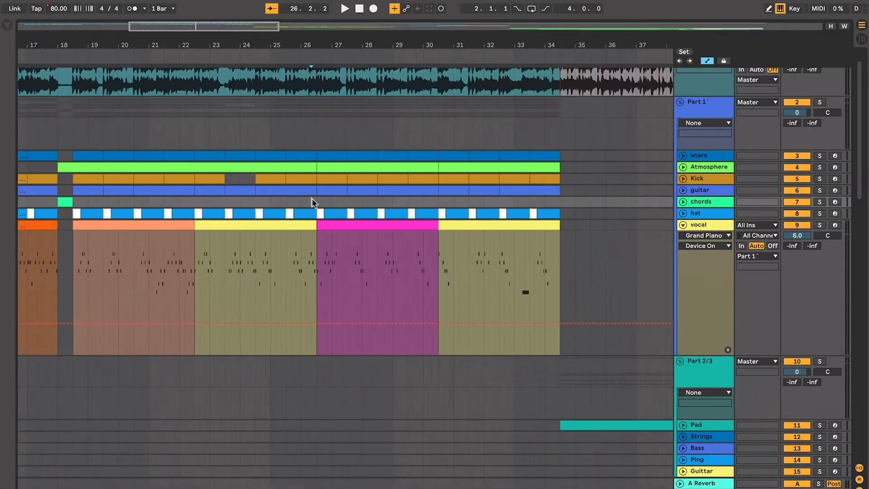
click(683, 166)
click(452, 165)
scroll(423, 167, left, 3)
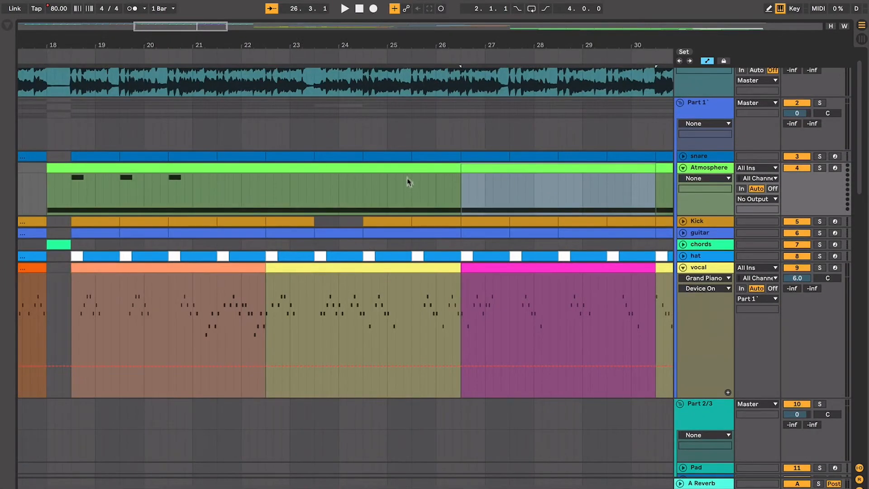
Select the Atmosphere clip starting at bar 18 and set the insert marker inside it at 18.2.2
click(406, 166)
scroll(266, 164, left, 1)
scroll(267, 165, down, 1)
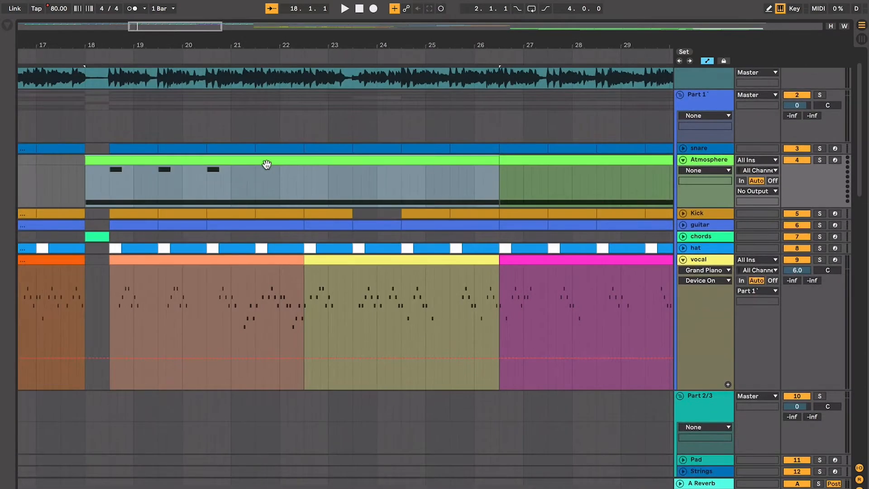
scroll(266, 164, left, 1)
scroll(266, 164, down, 1)
click(153, 172)
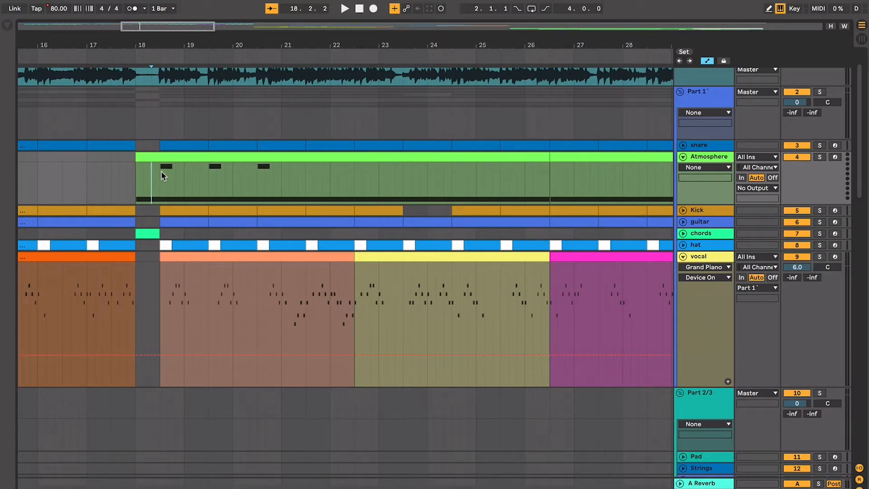
Set the insert marker on the chords track at bar 33 and select the Part 2/3 group track
scroll(163, 177, down, 3)
scroll(163, 177, right, 10)
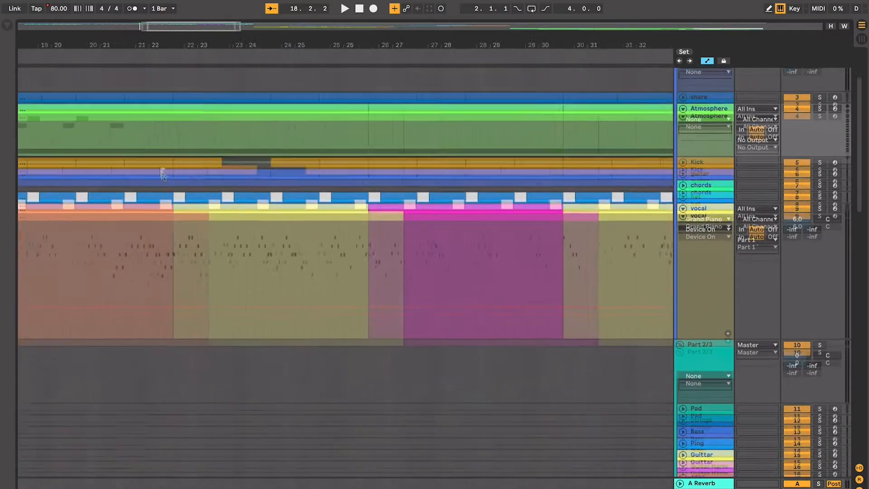
click(428, 162)
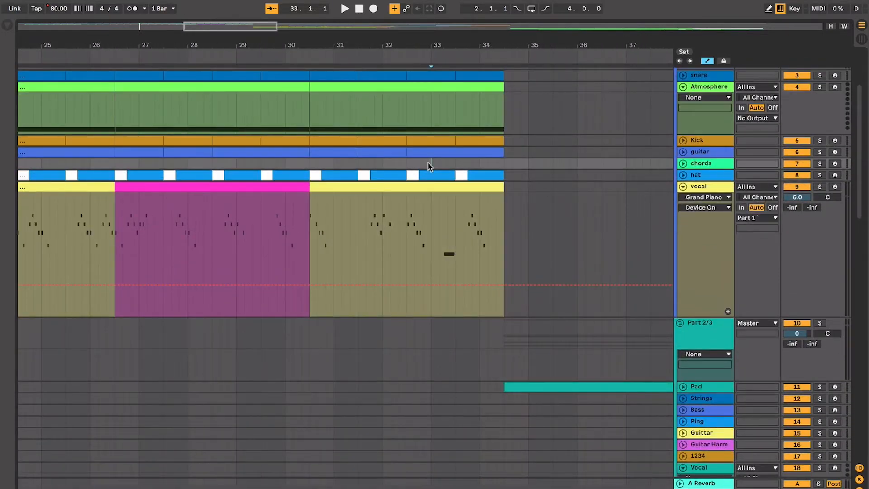
scroll(428, 161, down, 2)
scroll(427, 162, right, 3)
click(697, 275)
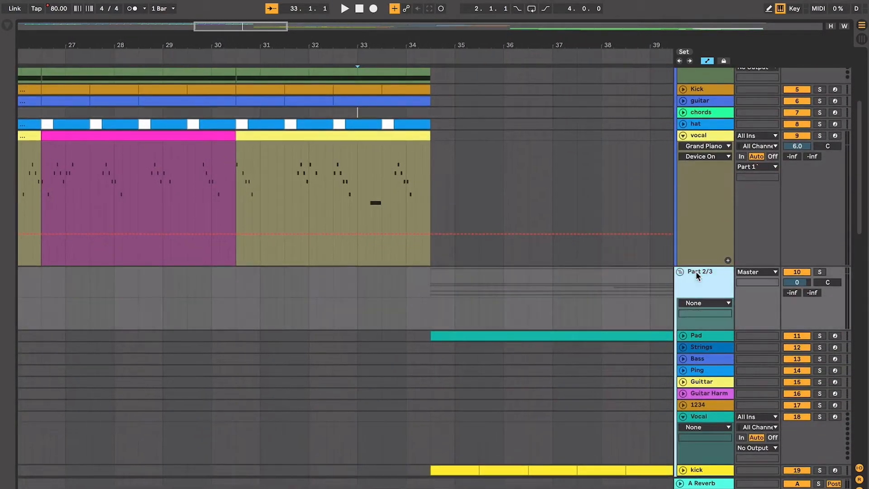
Play from bar 33 on the chords track into Part 2/3, and stop with the insert marker on the vocal track at bar 34
click(362, 117)
key(space)
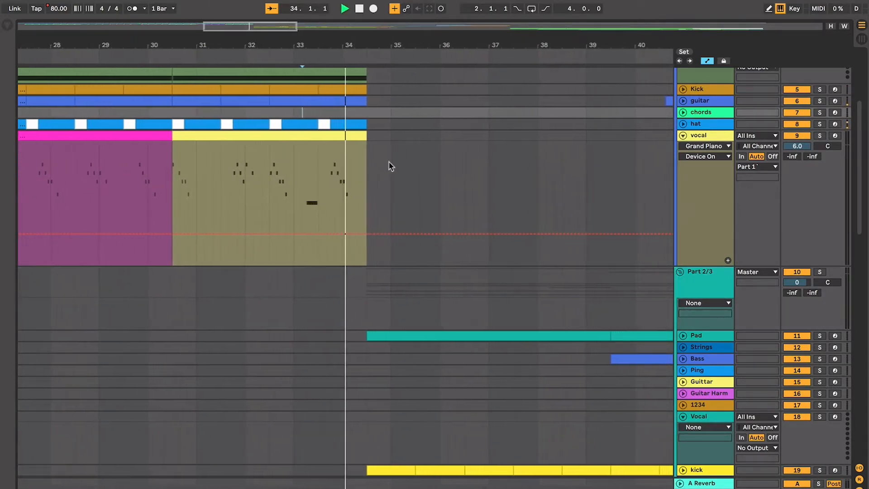
scroll(390, 166, down, 1)
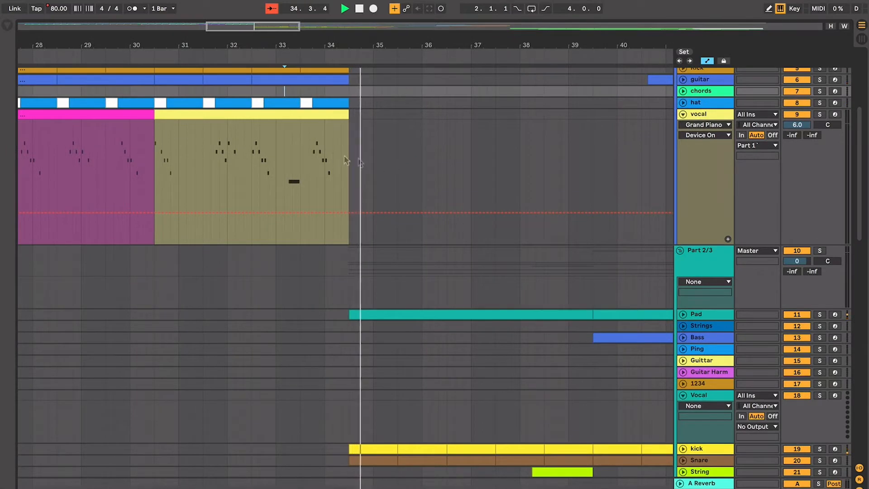
click(323, 154)
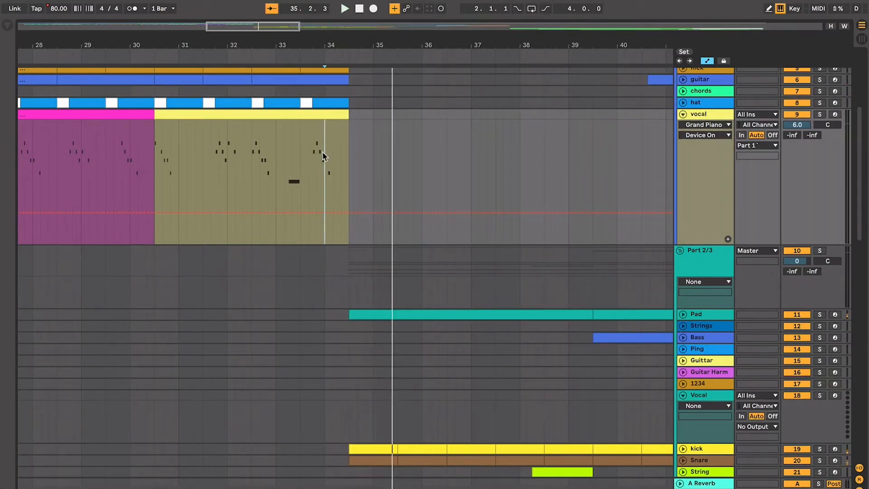
Replay the transition from the end of the vocal clip, stop, and set the insert marker at 34.3 on the Part 2/3 group
scroll(323, 156, up, 3)
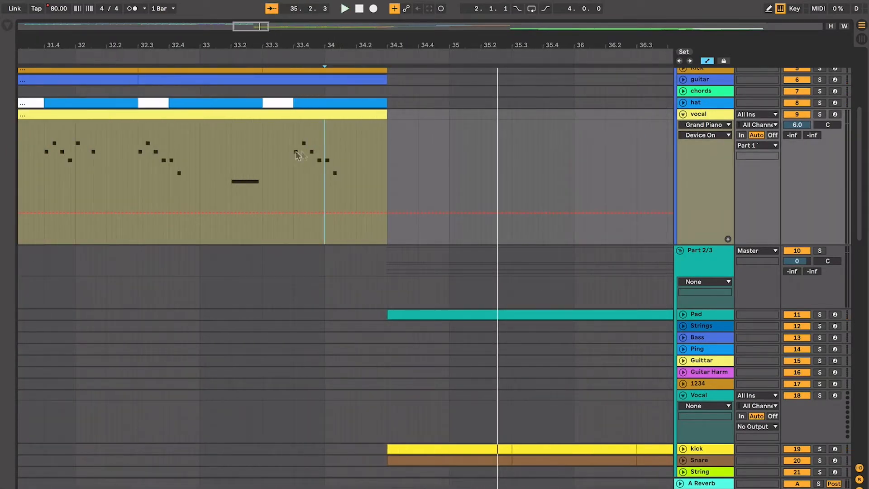
key(space)
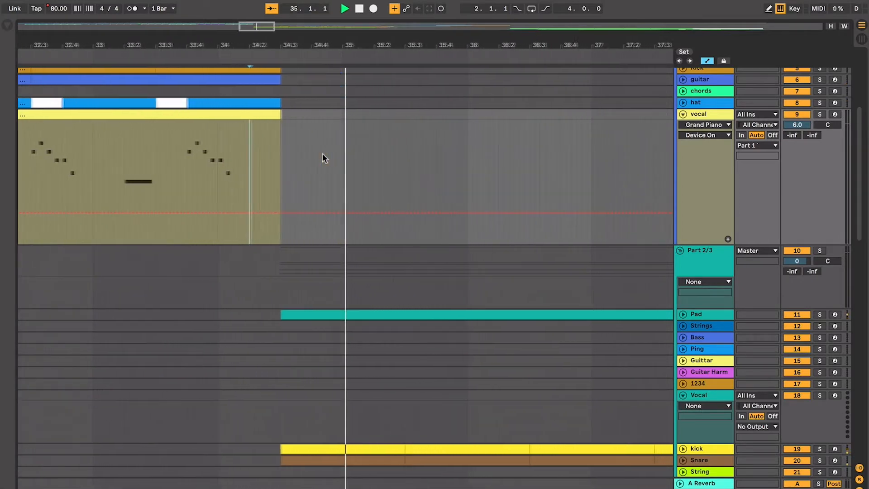
key(space)
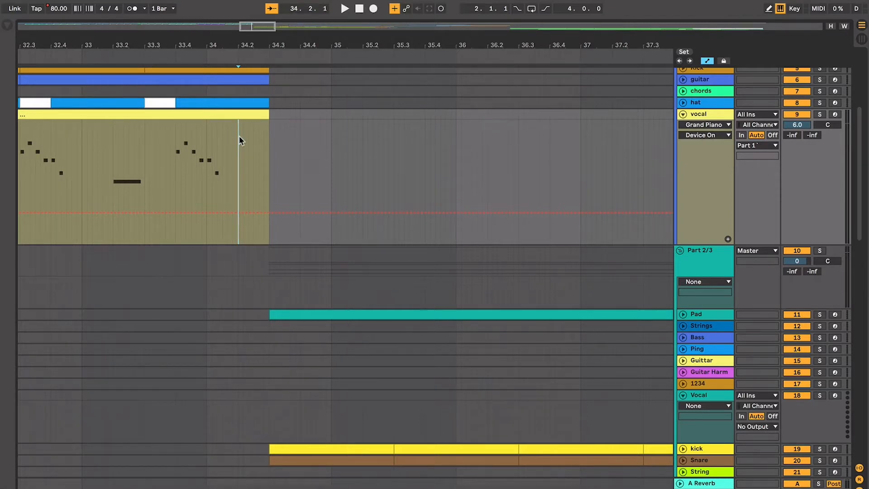
key(space)
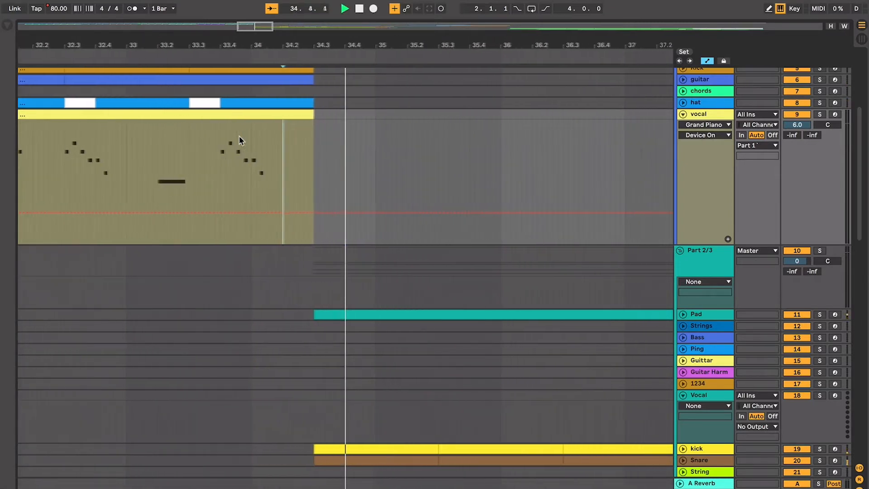
key(space)
click(281, 284)
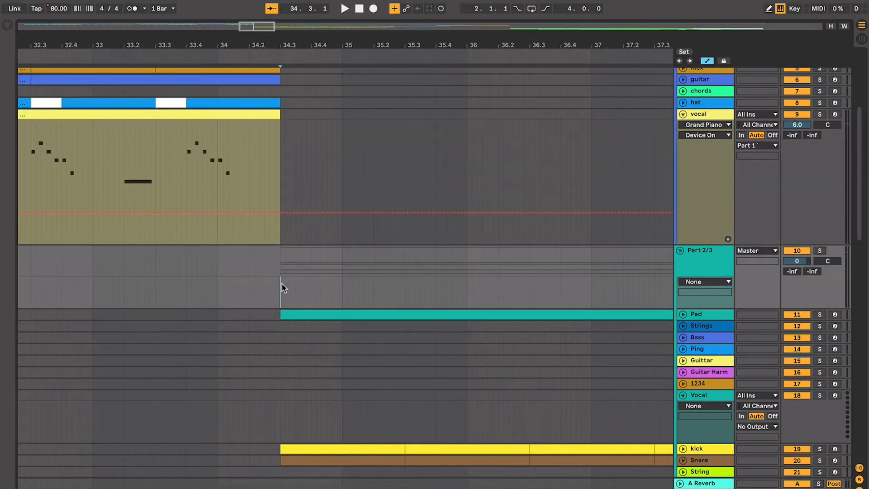
Expand the Pad track in Part 2/3 and play the arrangement from bar 34
scroll(282, 284, down, 2)
scroll(282, 284, up, 2)
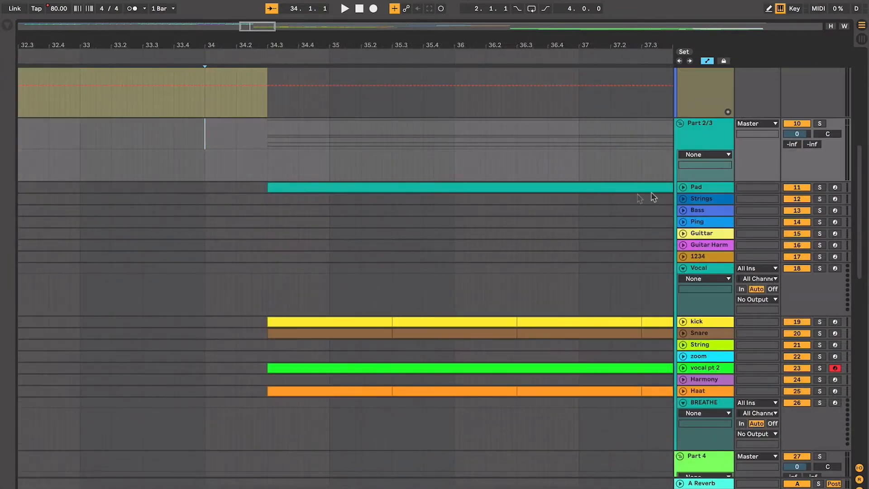
click(682, 187)
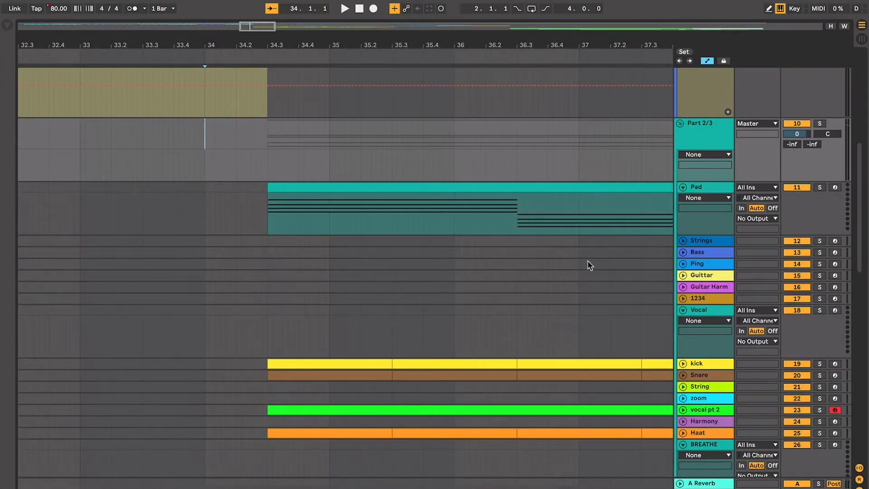
key(space)
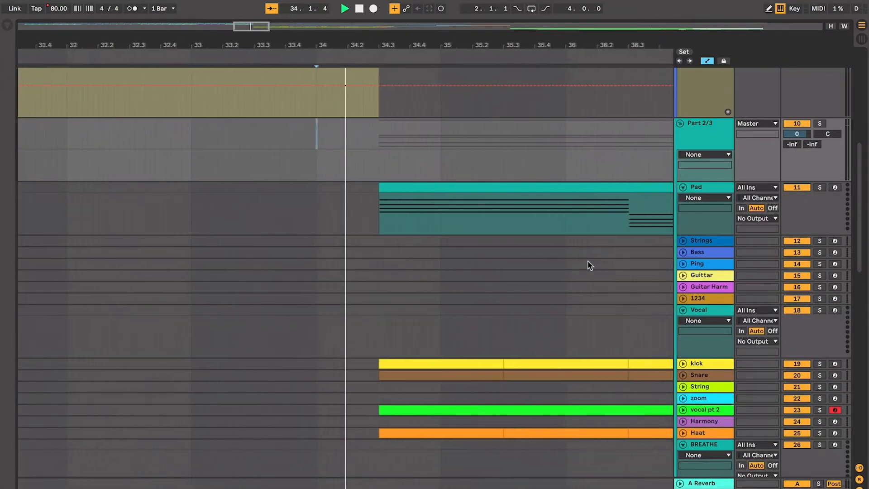
Expand the kick, Snare, vocal pt 2 and Haat tracks of Part 2/3 while the arrangement plays
click(683, 364)
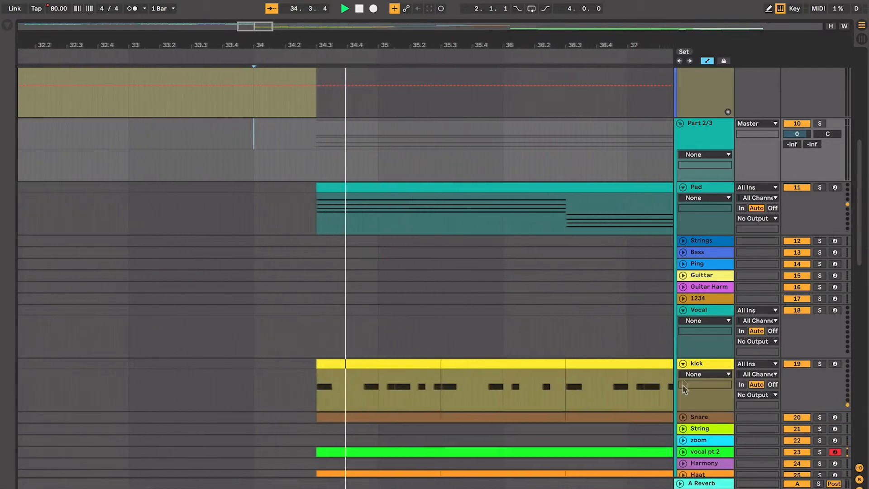
click(683, 416)
scroll(577, 387, down, 3)
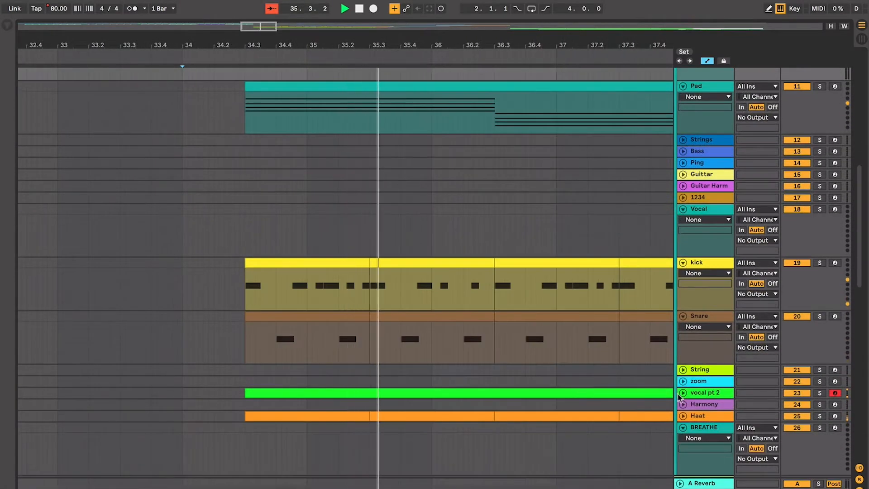
click(683, 395)
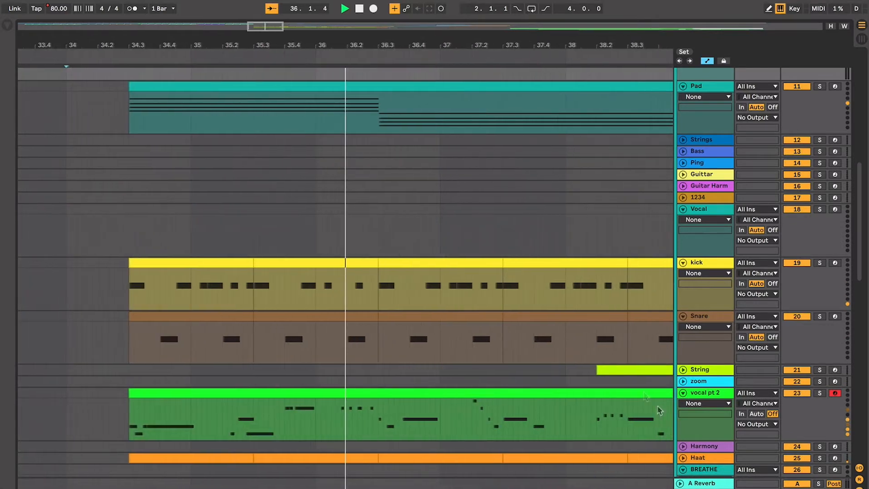
click(683, 458)
scroll(512, 398, down, 2)
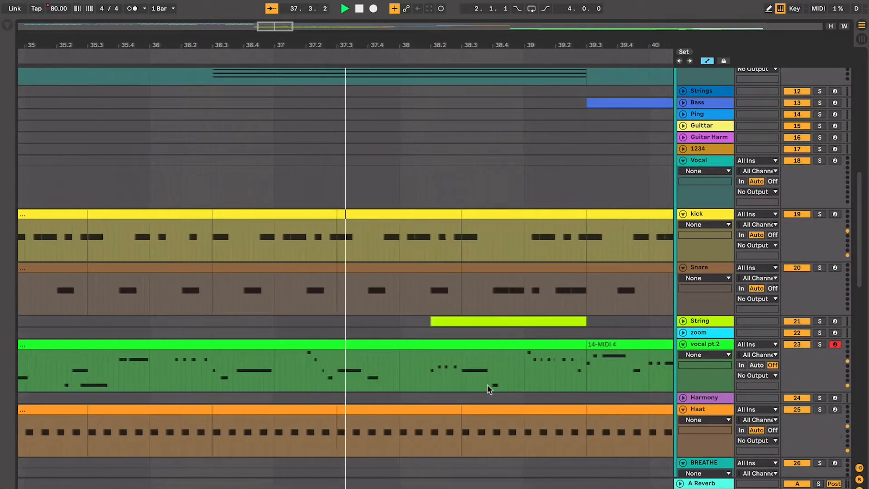
scroll(487, 384, up, 1)
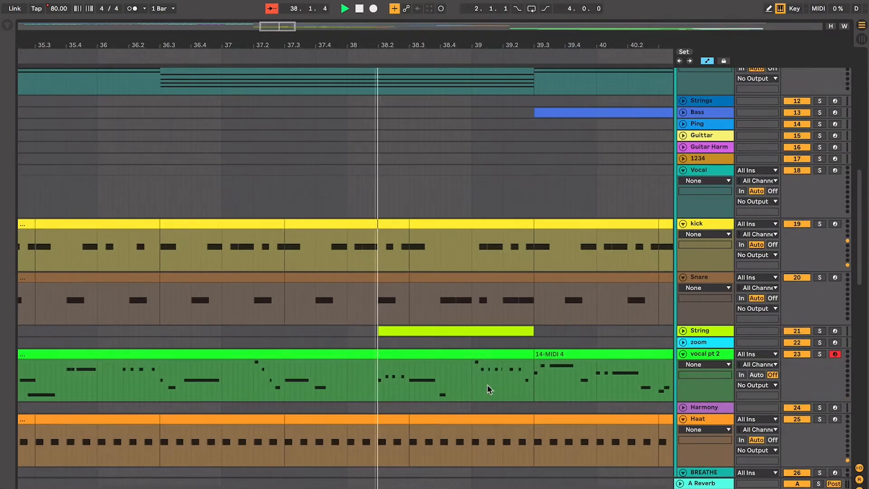
Stop playback, arrange vocal pt 2, Haat, kick, Snare and Bass in that order directly below Pad, and expand Bass
key(minus)
key(minus)
scroll(487, 385, up, 4)
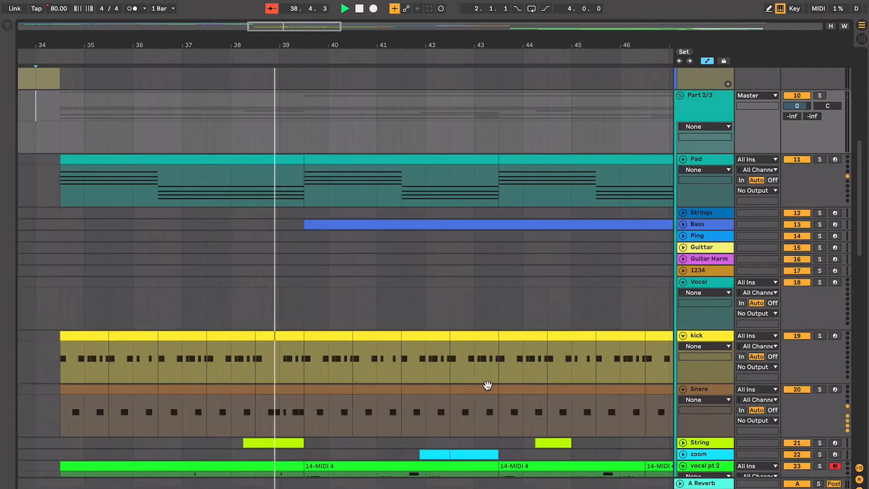
scroll(488, 385, down, 2)
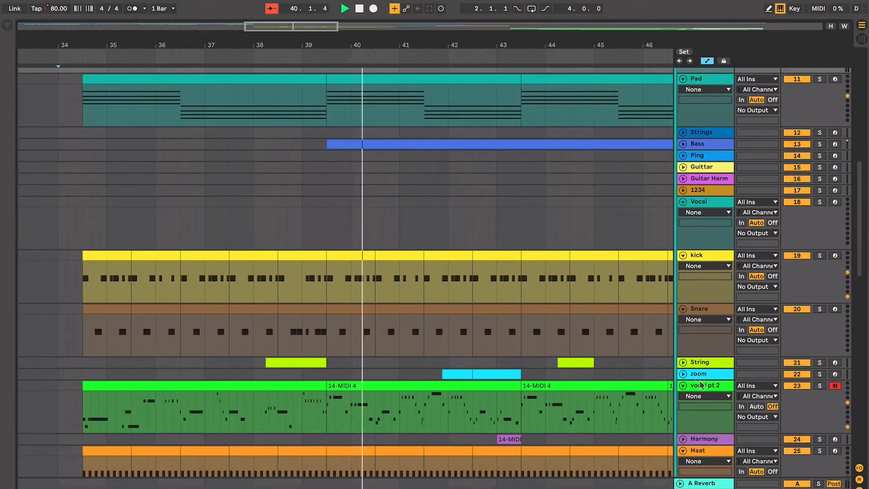
scroll(703, 399, down, 1)
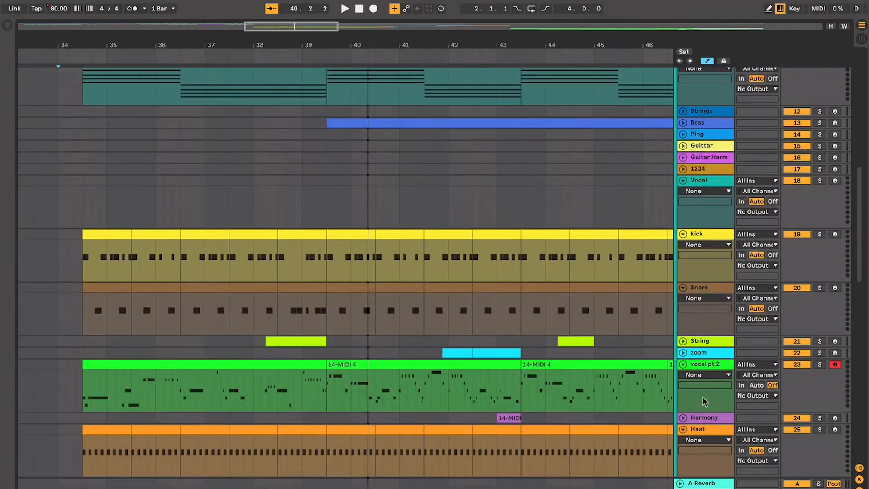
click(709, 371)
click(709, 431)
click(705, 366)
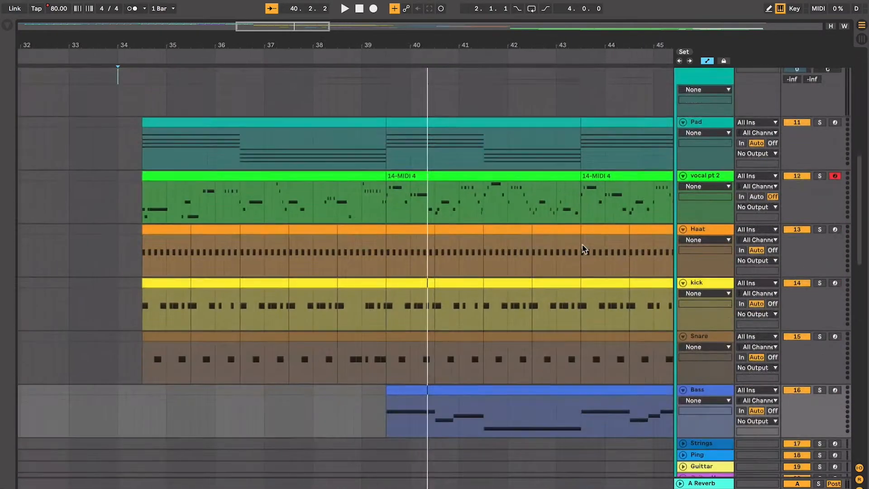
Select the first vocal pt 2 clip at 34.3 and zoom in on its notes
scroll(582, 252, down, 2)
scroll(582, 252, left, 2)
click(296, 142)
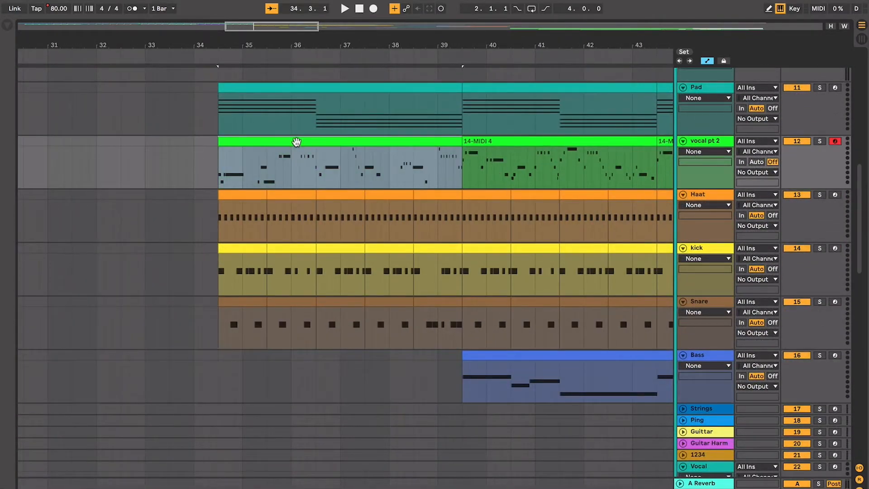
key(z)
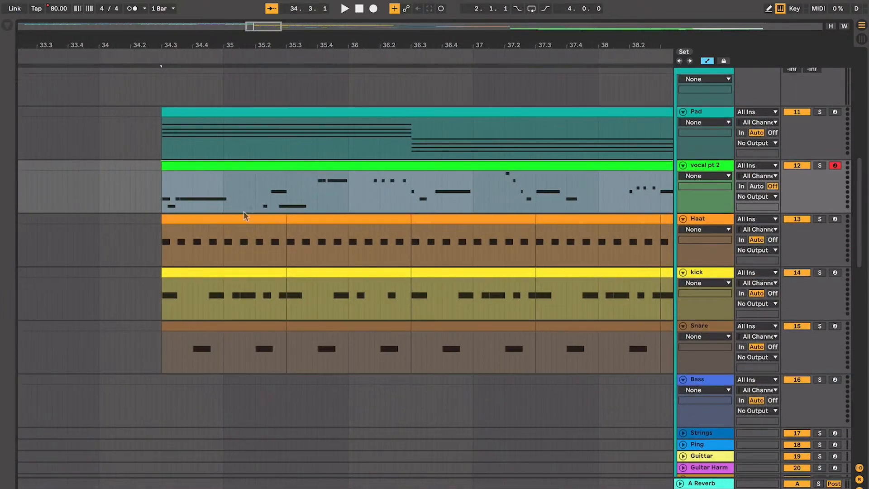
Loop the first one-bar Haat clip from 34.3, zoom to it and play the loop
click(244, 217)
key(ctrl+l)
key(z)
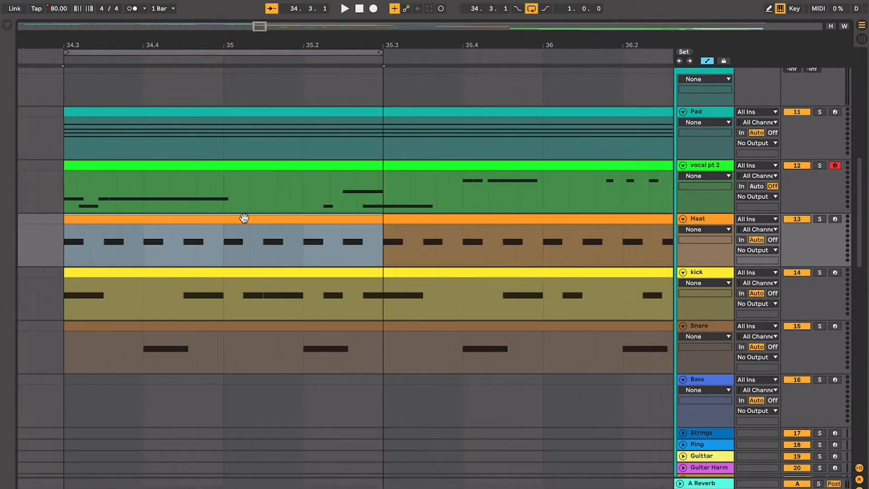
key(space)
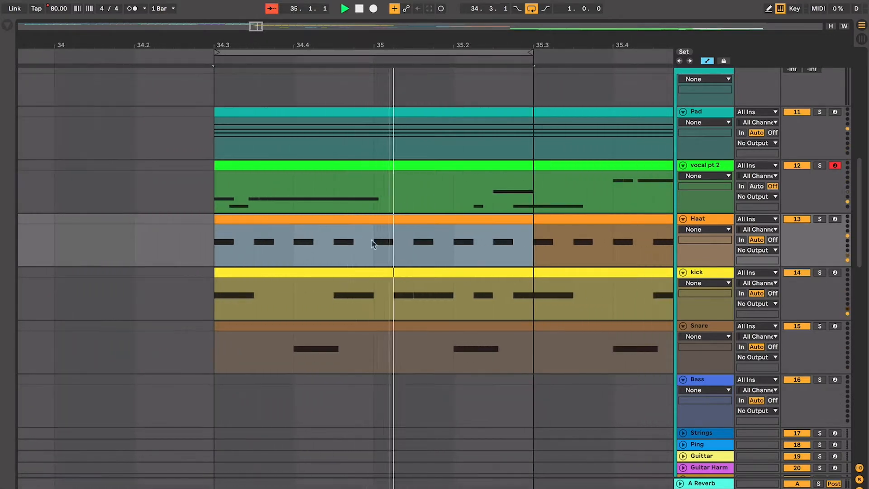
Select the looped bar on the kick track at 34.3, play it and stop
click(491, 269)
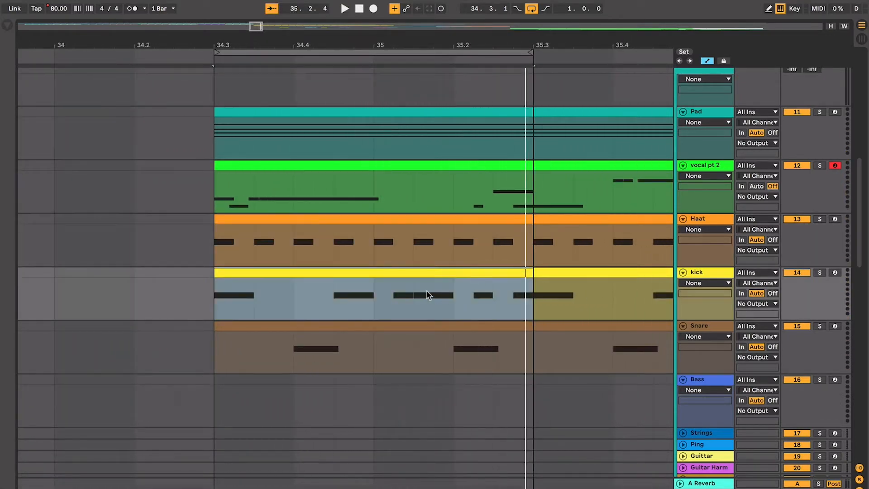
key(space)
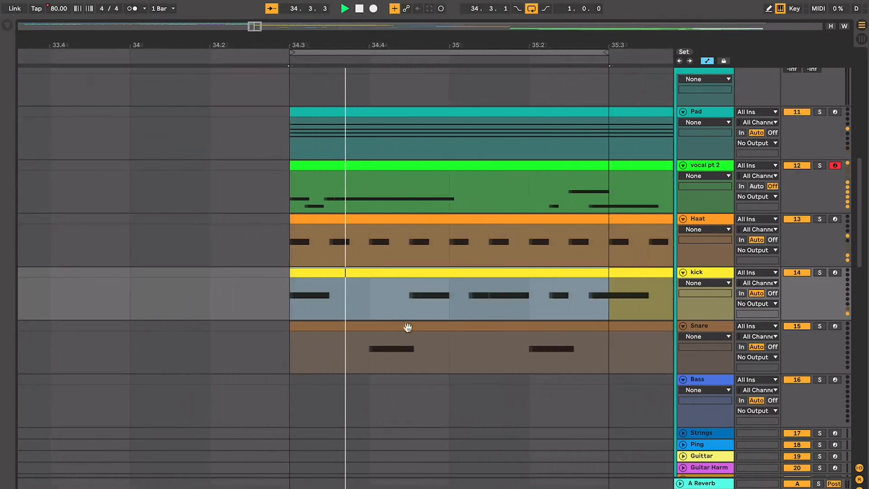
key(space)
Set the insert marker on Snare at 34.4, and at 34.3 on vocal pt 2 and Pad in turn
click(327, 352)
scroll(415, 337, up, 2)
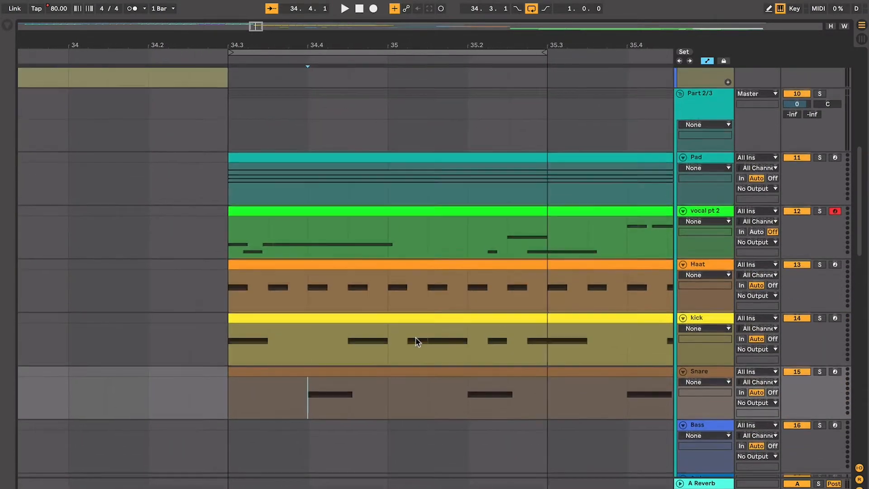
scroll(416, 340, up, 2)
click(216, 286)
scroll(264, 287, up, 1)
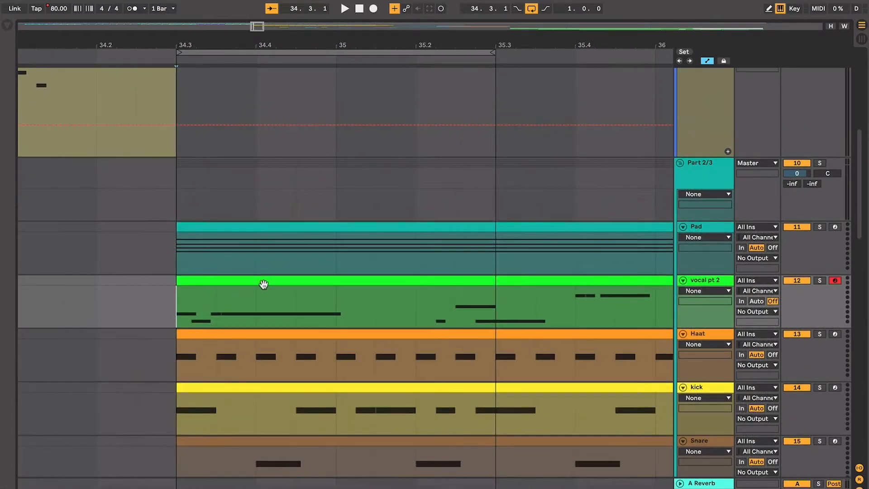
click(192, 259)
Expand the guitar track in Part 1 and select its last clip, starting at 32.3
scroll(192, 260, up, 2)
scroll(191, 260, down, 5)
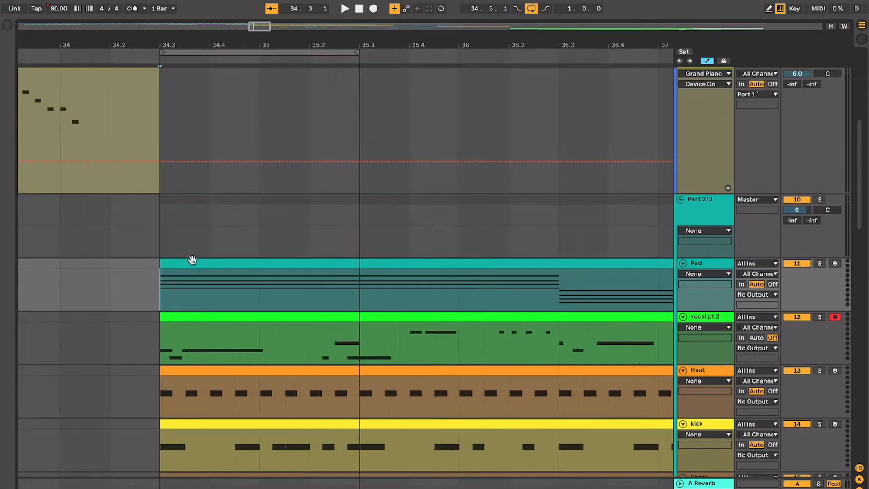
scroll(192, 260, up, 10)
scroll(192, 260, left, 3)
click(192, 259)
scroll(192, 260, left, 6)
scroll(192, 260, down, 1)
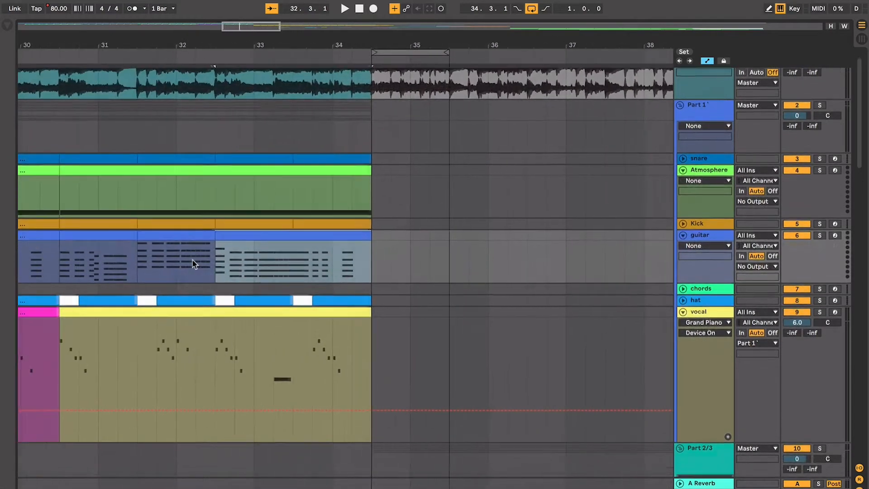
Select the guitar clips in Part 1, set the insert marker at 34.3 on guitar and play from there with the loop off
click(104, 234)
click(242, 233)
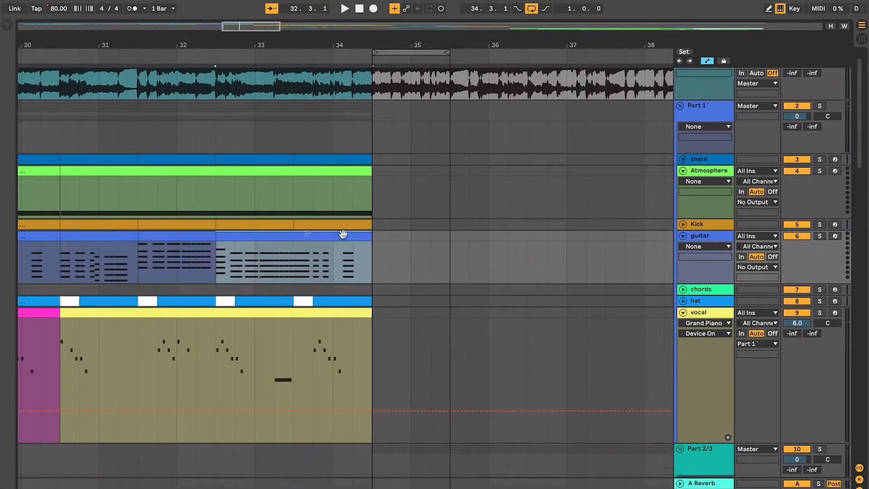
click(374, 249)
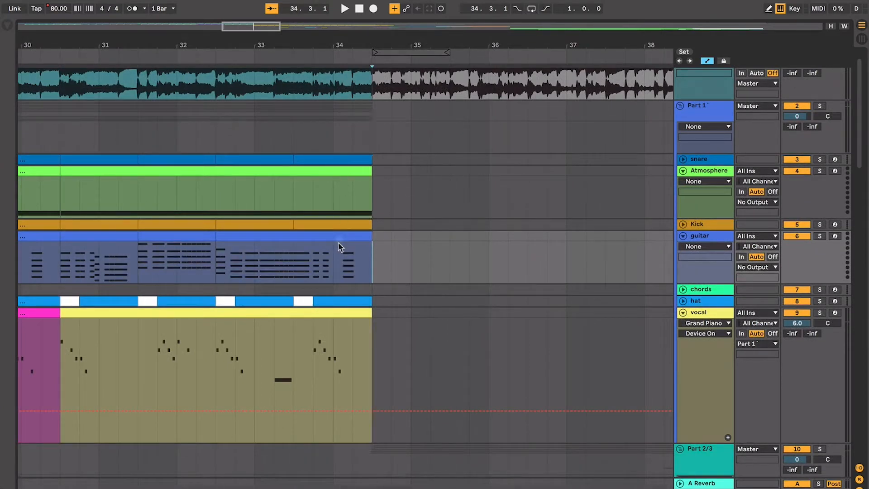
key(space)
scroll(339, 247, down, 2)
scroll(339, 247, right, 2)
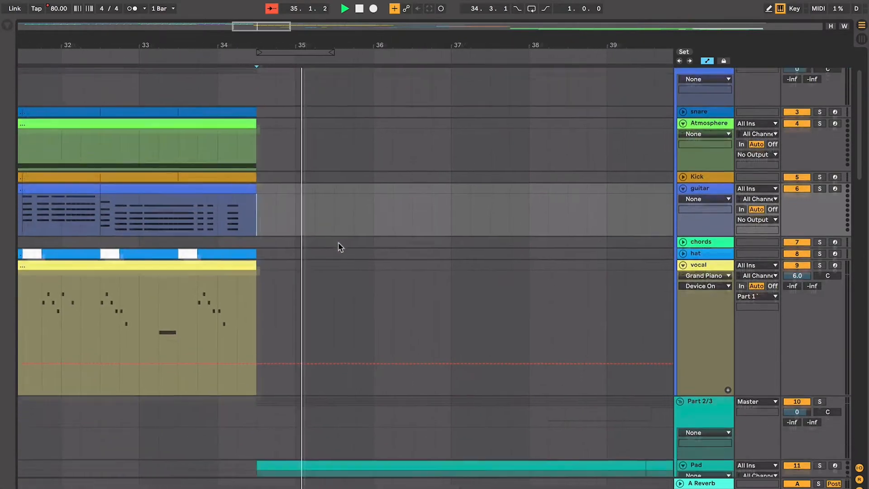
scroll(340, 247, down, 2)
key(super+alt+b)
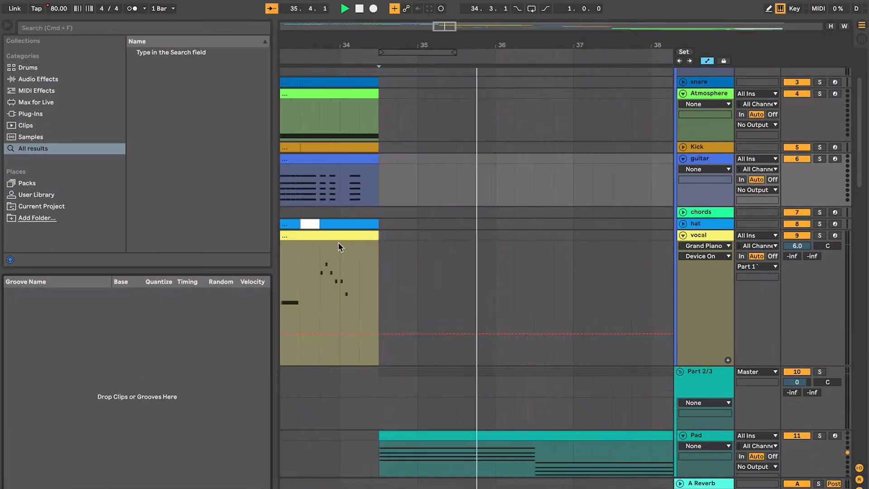
key(super+alt+b)
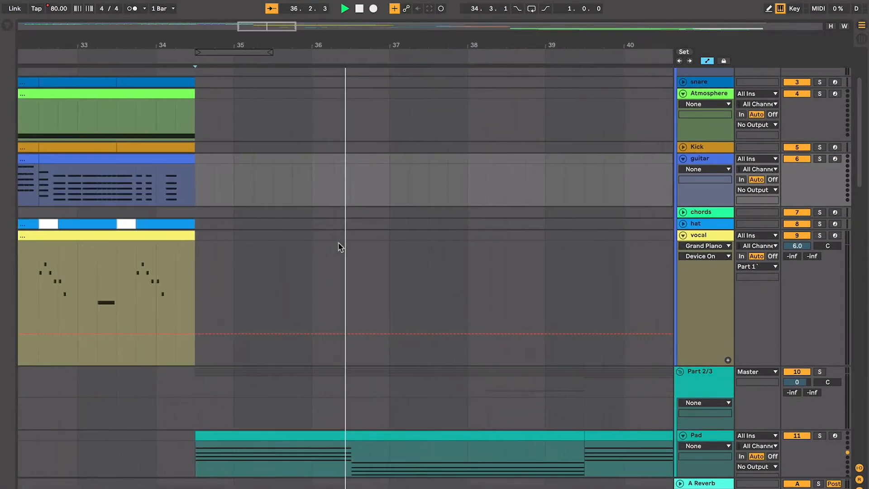
Select the empty stretch from about 36.4 to 38.3 on the guitar track, insert an empty MIDI clip there and stop playback
click(322, 188)
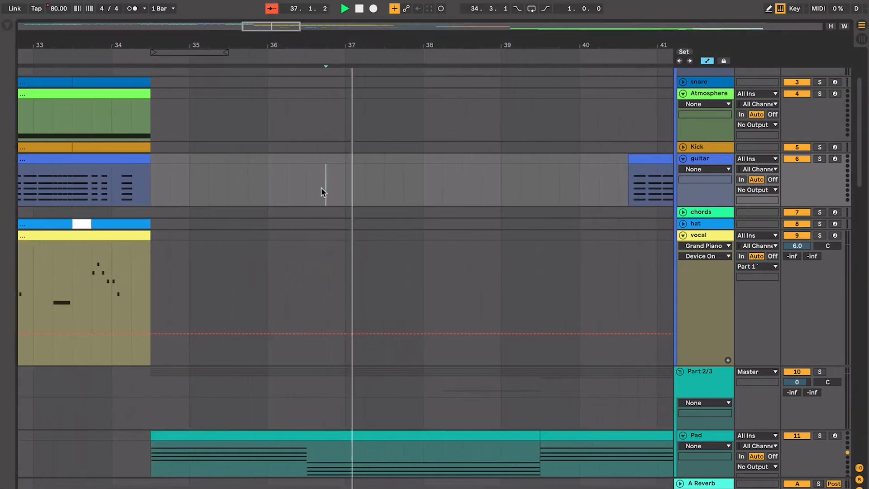
shift+click(385, 180)
shift+click(409, 185)
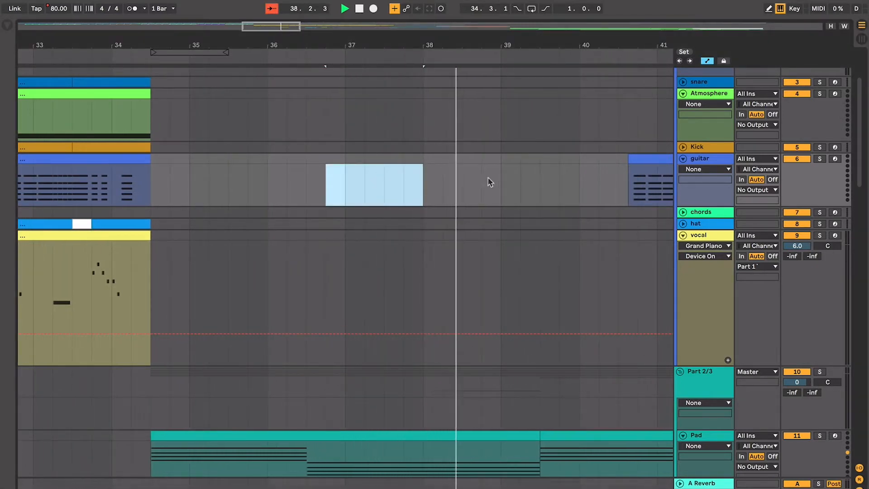
shift+click(461, 191)
key(super+shift+m)
key(space)
key(super+alt+l)
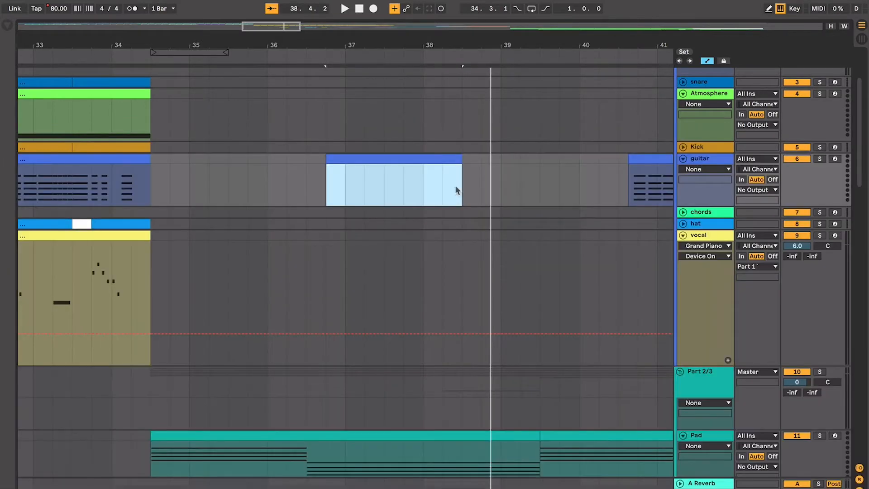
Select the empty guitar clip, then select the isolated guitar clip just before bar 41, play it and stop
click(432, 158)
key(minus)
key(minus)
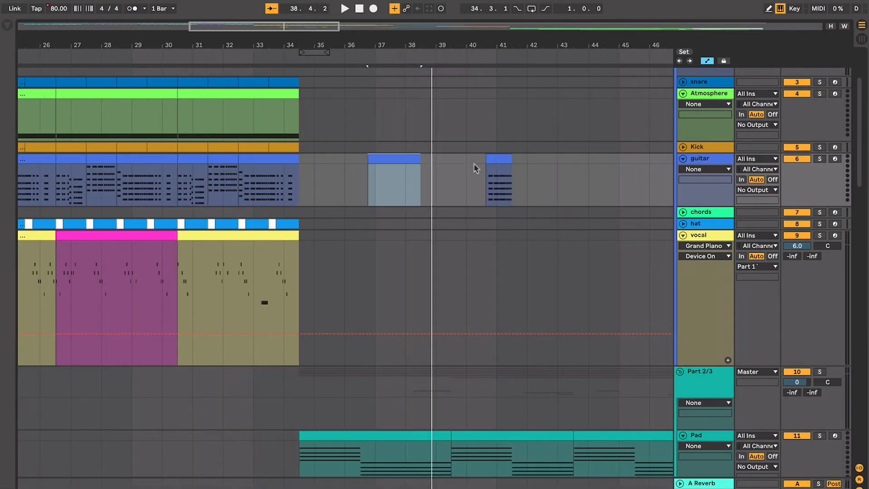
click(492, 156)
key(plus)
key(plus)
key(space)
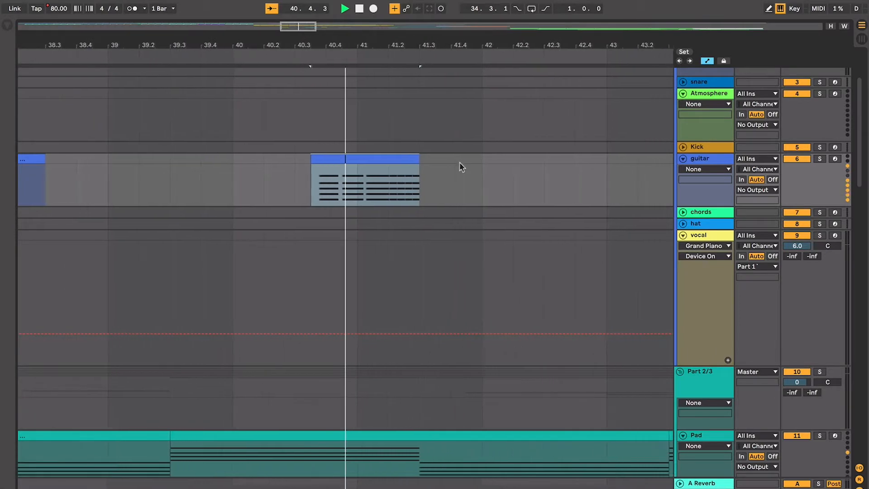
key(space)
key(minus)
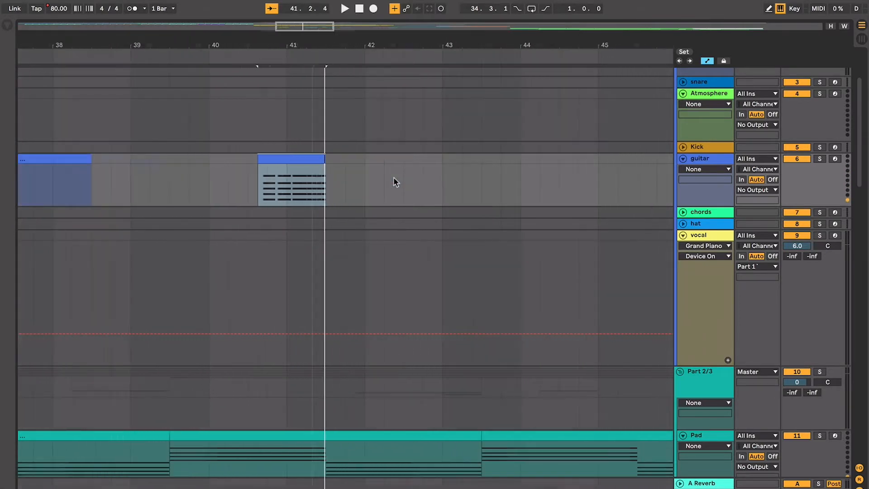
key(minus)
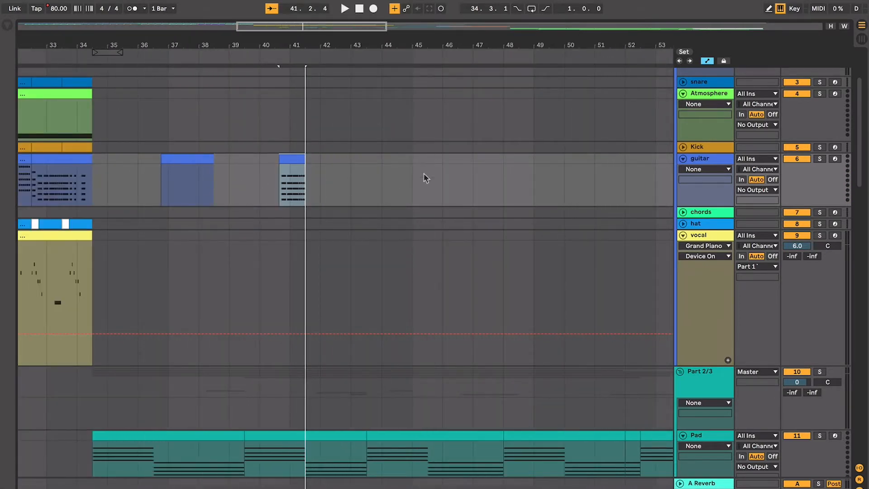
Select the first Pad clip in Part 2/3, then return to Part 1 and set the insert marker on guitar at 31.1
scroll(549, 215, down, 10)
scroll(549, 216, left, 3)
click(308, 216)
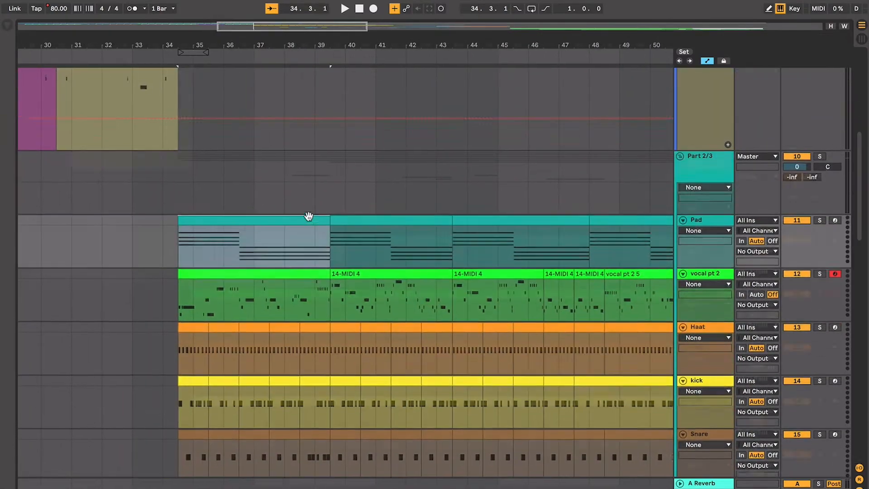
scroll(310, 218, up, 10)
scroll(309, 217, left, 2)
click(134, 152)
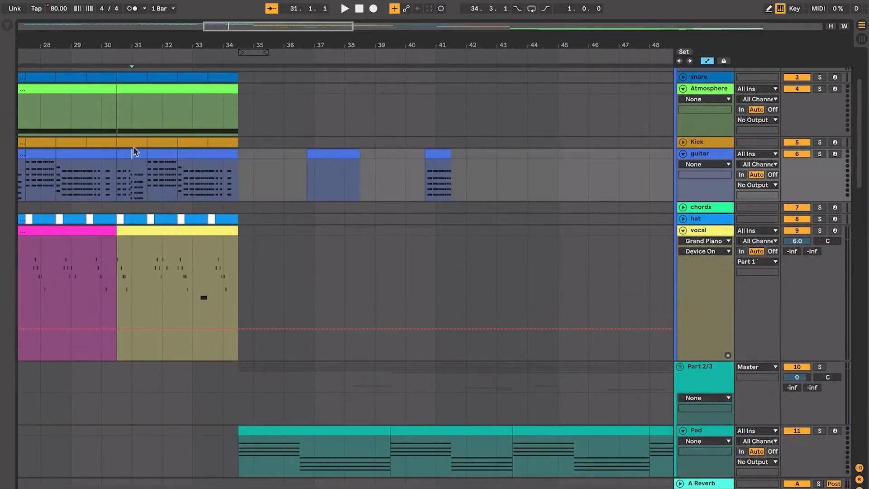
Zoom in on the start of Part 2/3 and select its first Pad clip at 34.3 to view the parts below
click(310, 217)
scroll(310, 217, down, 5)
key(plus)
key(plus)
click(315, 323)
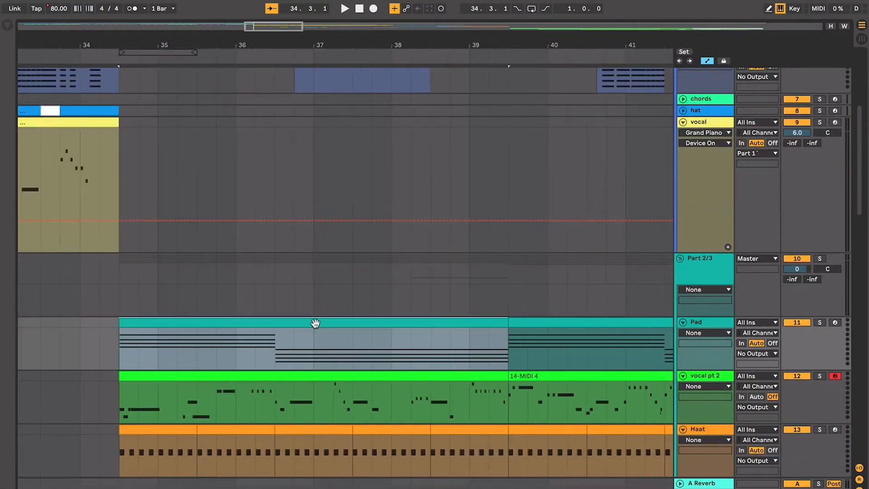
scroll(315, 322, down, 5)
scroll(315, 322, left, 2)
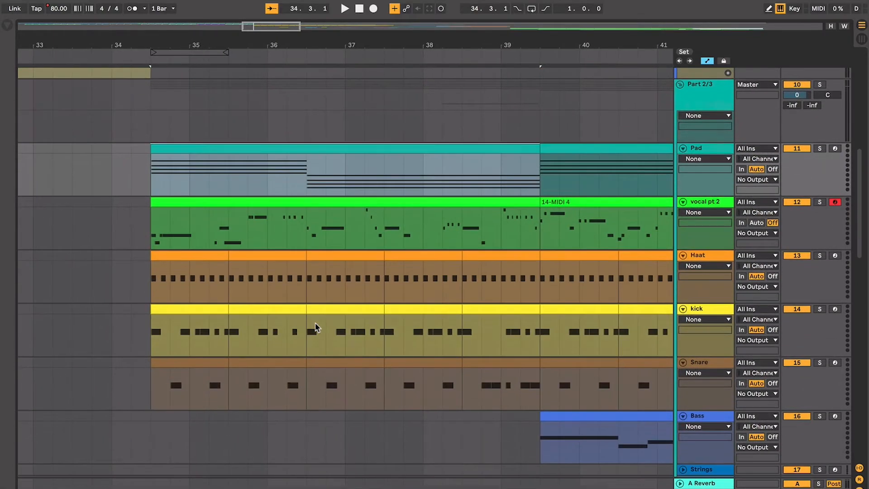
Select the first one-bar Snare clip in Part 2/3, play it from 34.3 and stop
scroll(316, 325, down, 5)
scroll(317, 326, right, 1)
scroll(317, 326, left, 2)
click(230, 270)
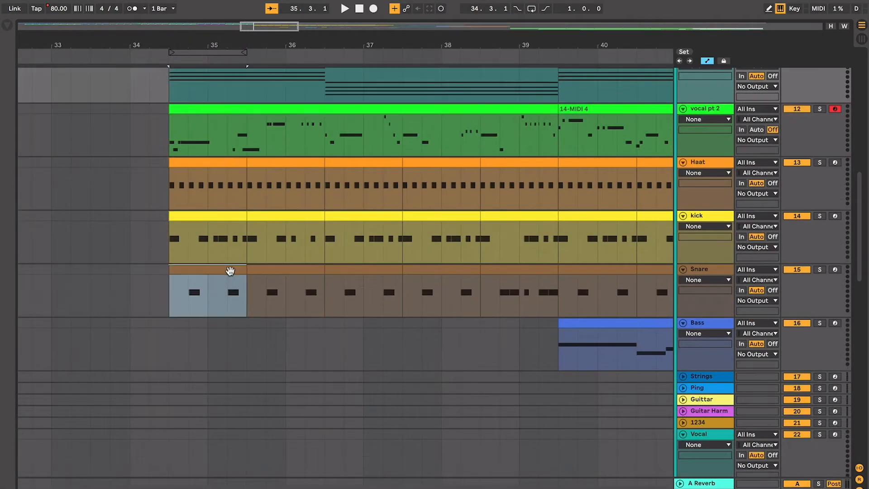
click(230, 270)
key(space)
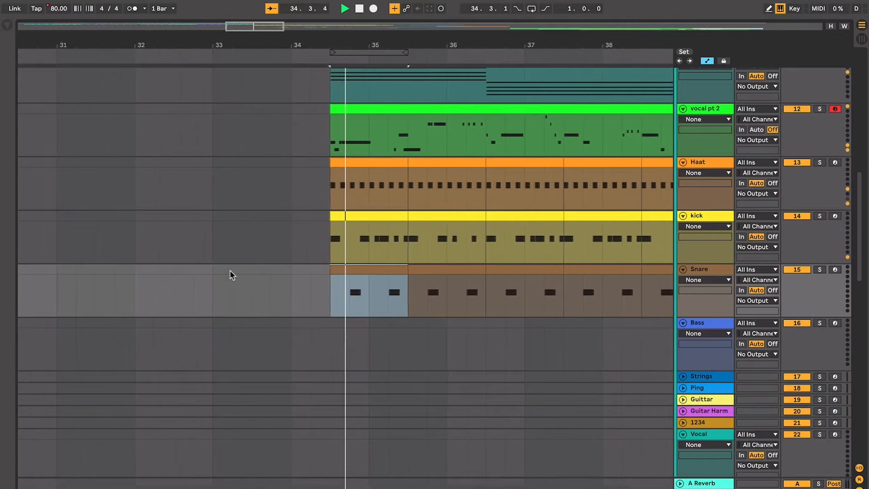
key(space)
Compare the drums of both parts, setting the insert marker on Snare at 35.1 and selecting Part 1's snare clip at 24.3
key(minus)
scroll(231, 271, up, 10)
scroll(231, 271, left, 10)
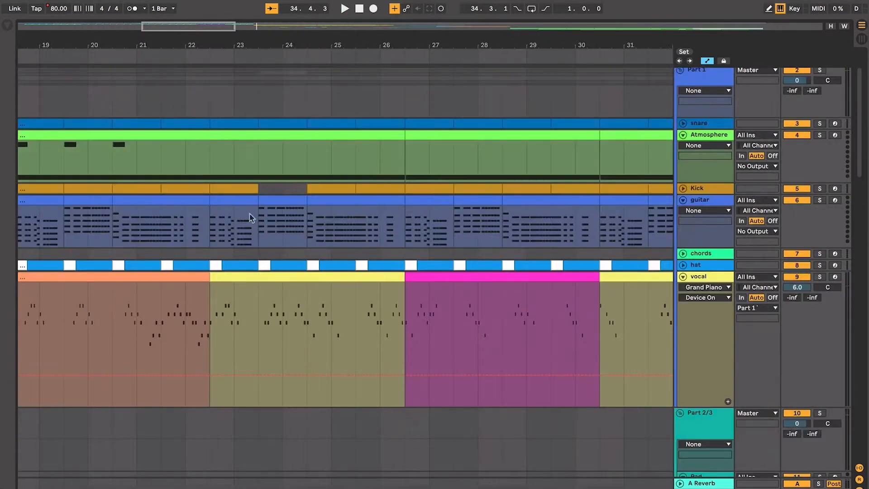
click(345, 190)
scroll(346, 189, left, 2)
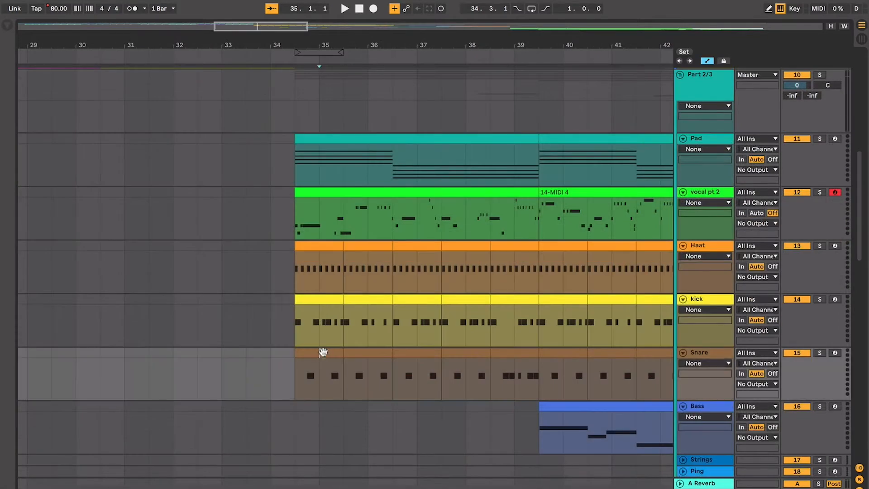
scroll(324, 355, up, 10)
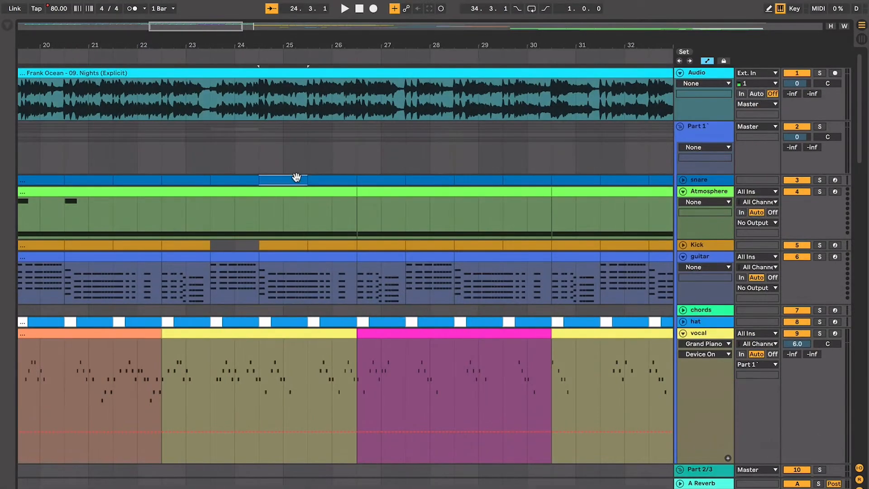
scroll(297, 177, right, 4)
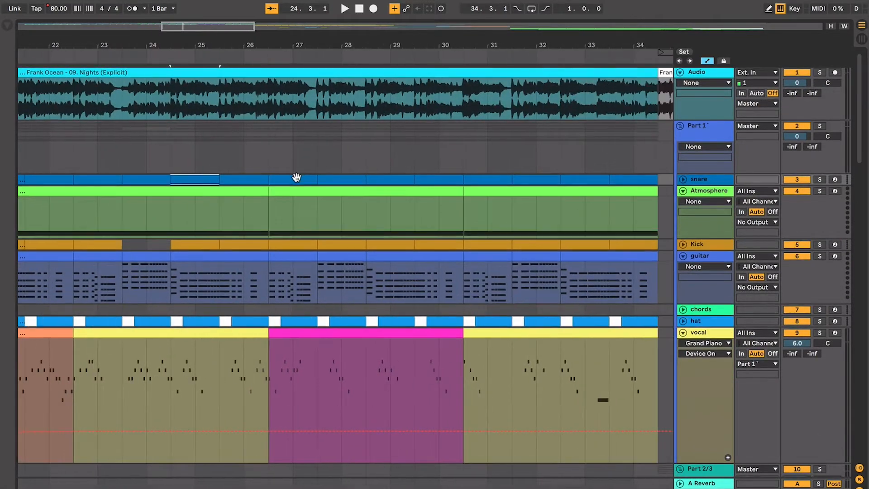
scroll(365, 203, left, 6)
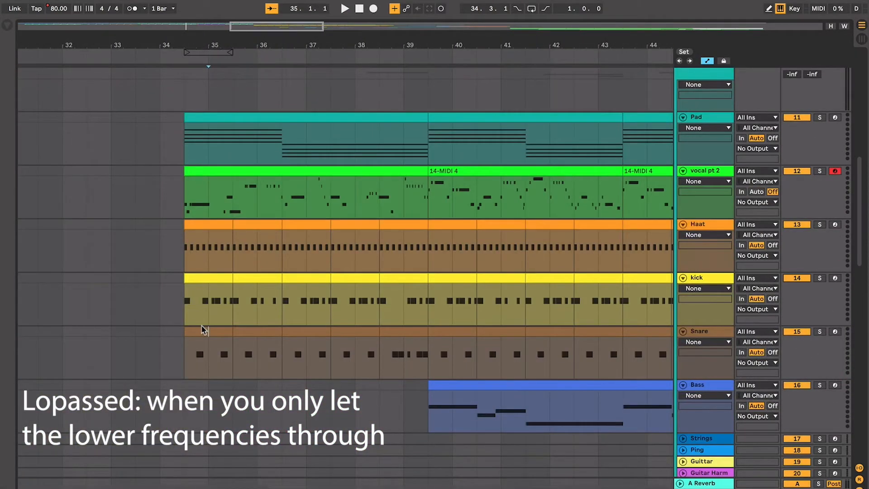
Play the first Snare clip at 34.3 again, then set the insert marker on the kick track at 35.3 and 37.3
click(203, 331)
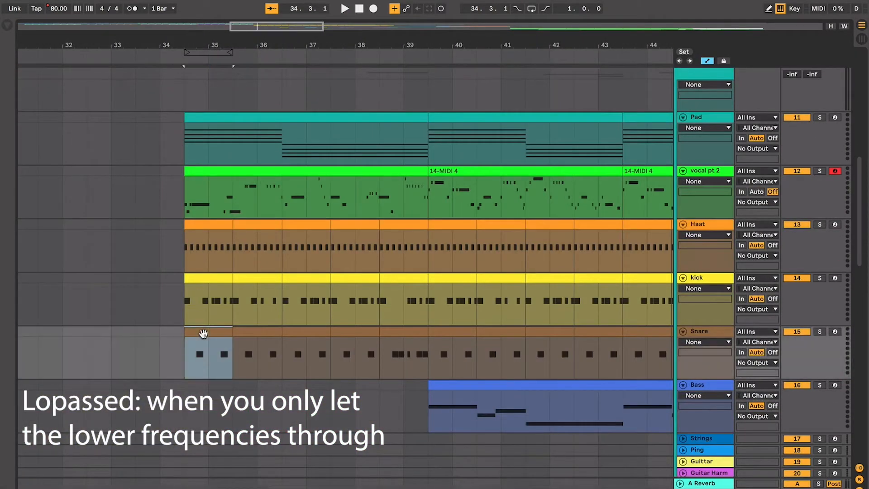
key(space)
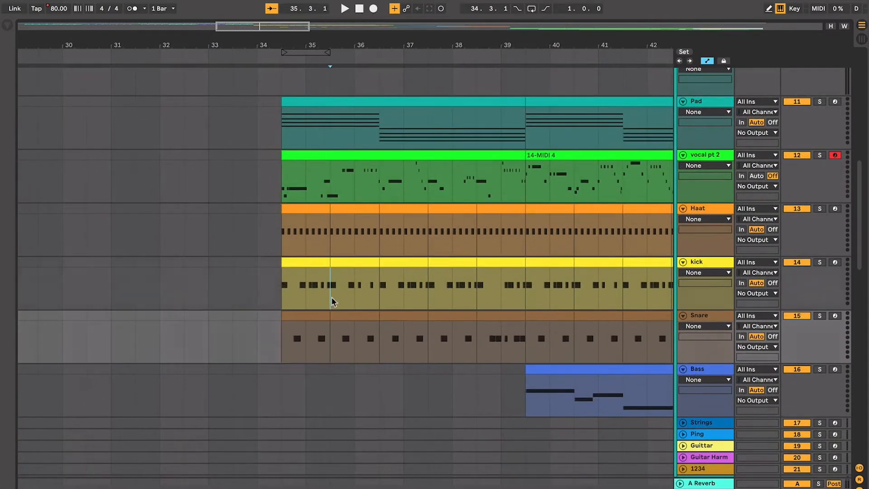
click(331, 300)
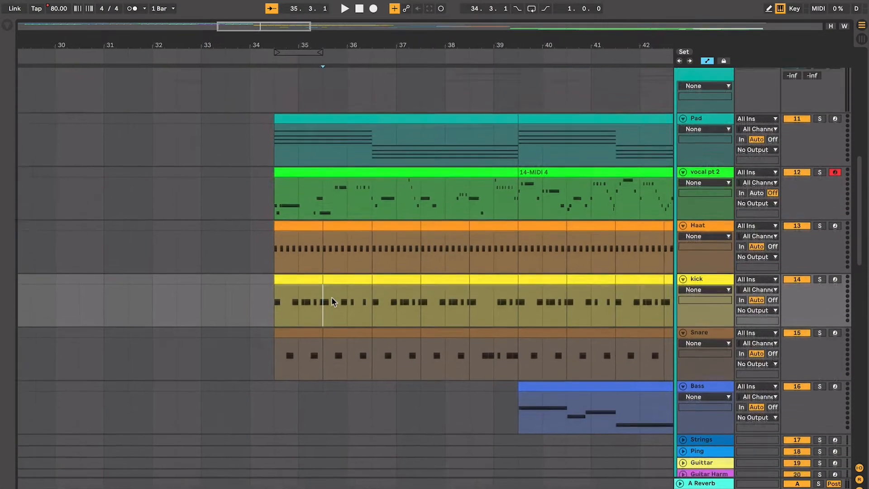
scroll(333, 298, right, 3)
click(348, 276)
scroll(348, 277, up, 3)
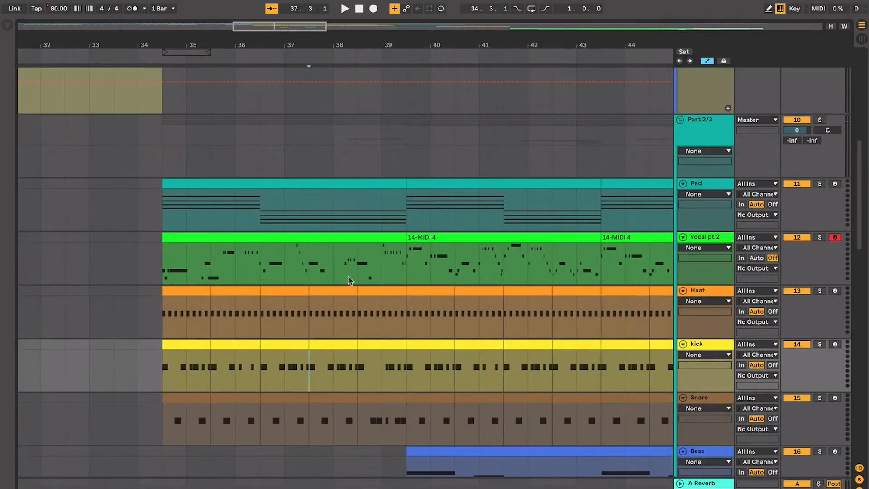
Zoom to the first Pad clip and highlight bars 35 to 39 in it, then select the next Pad clip at 39.3
click(291, 261)
click(346, 184)
key(z)
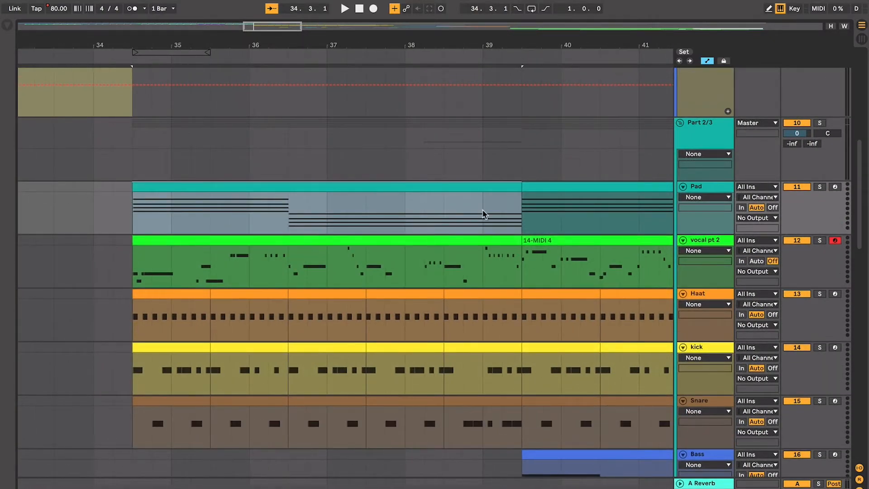
drag(483, 214, 189, 215)
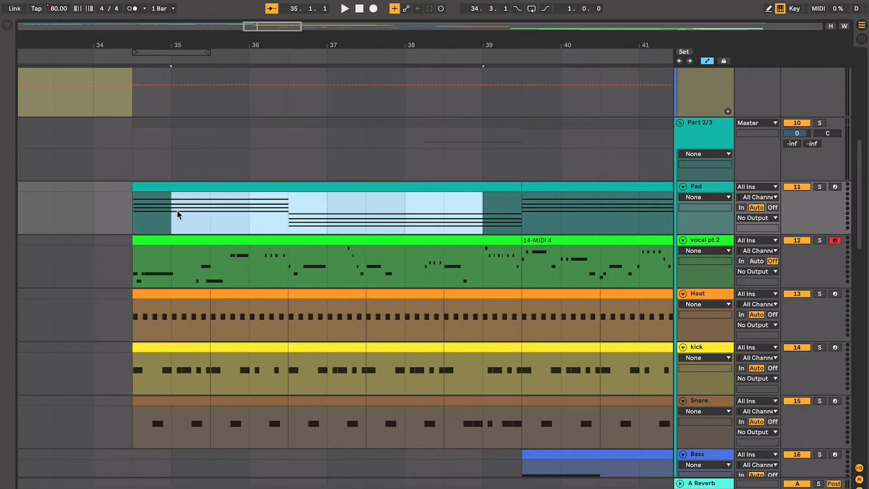
click(164, 214)
scroll(150, 215, right, 5)
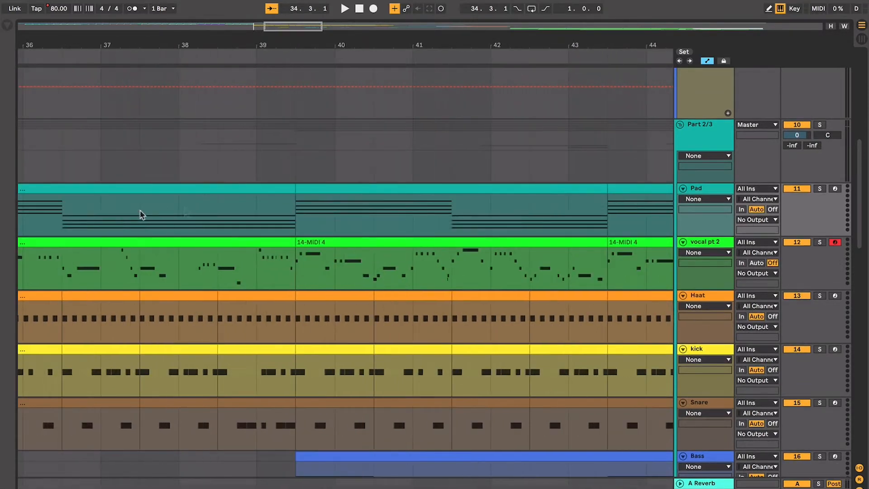
click(395, 188)
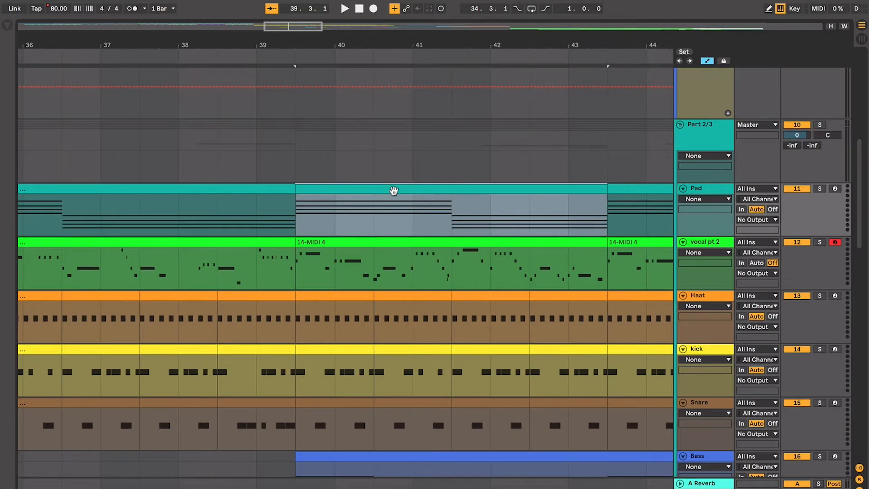
Select the first Pad clip and play Part 2/3 from 34.3, following the five-bar and four-bar sections down to the Bass track
scroll(394, 190, left, 5)
click(367, 186)
key(space)
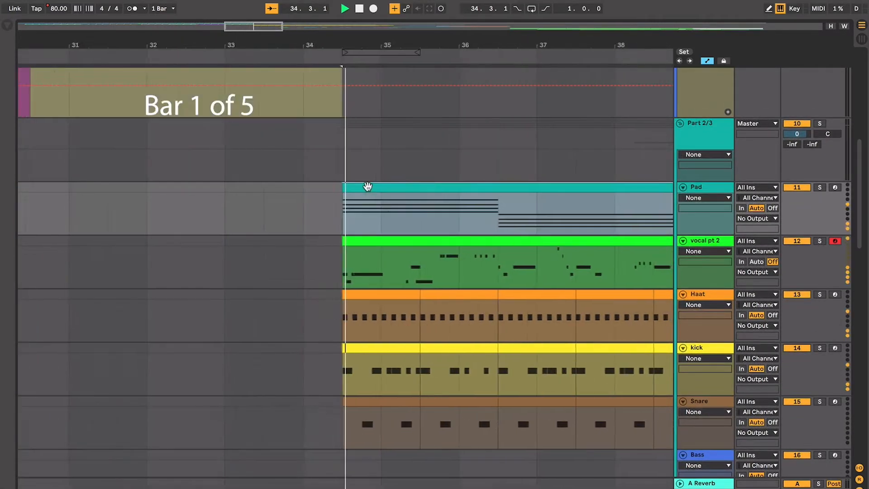
key(plus)
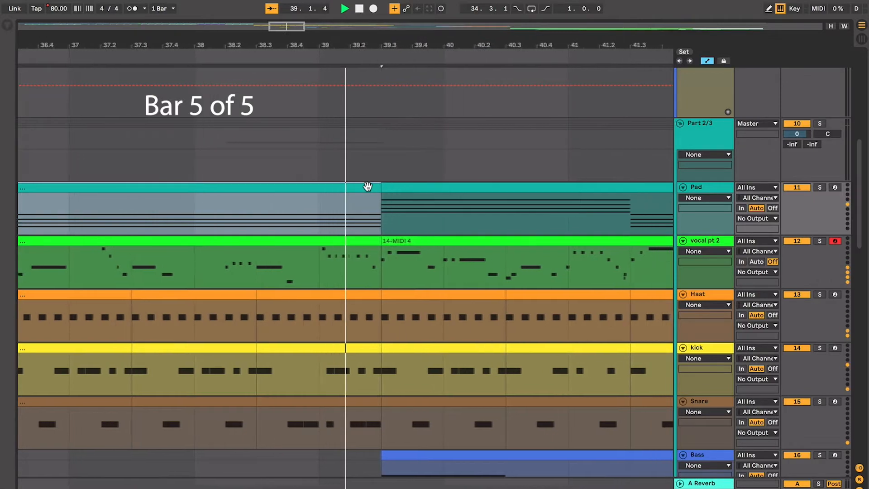
scroll(368, 186, down, 2)
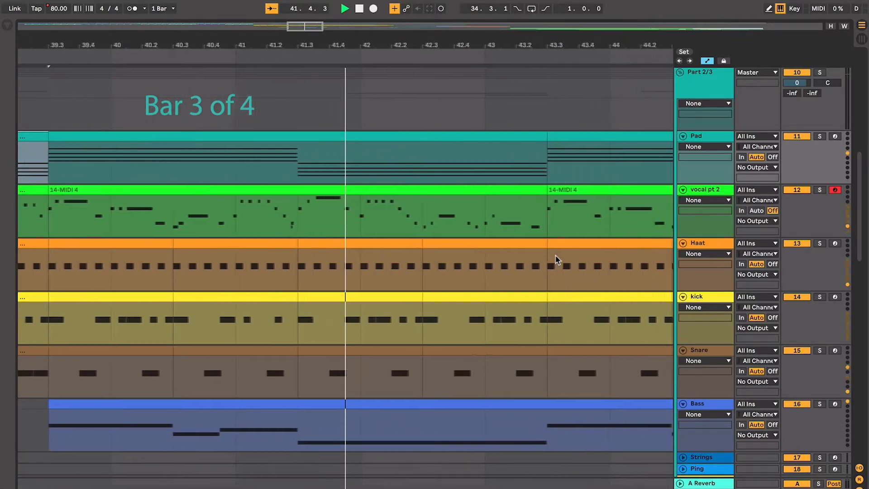
scroll(557, 259, down, 5)
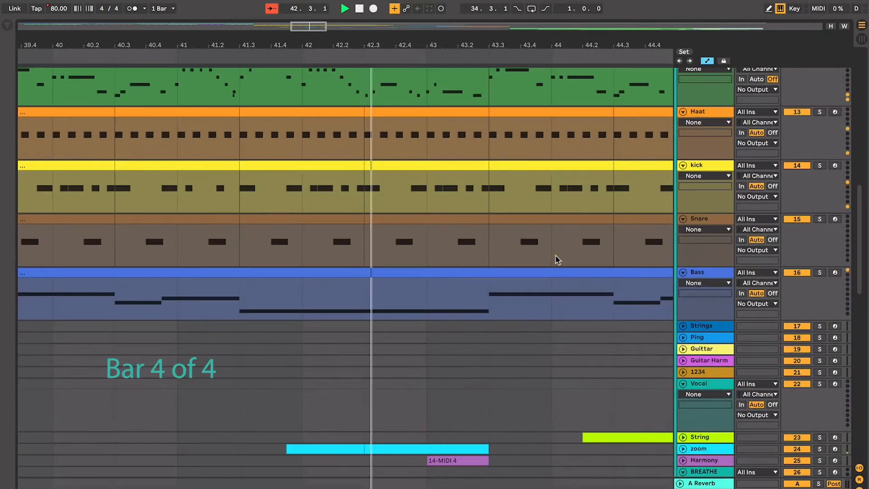
Follow Part 2/3's playback across the Pad, vocal, drum and Bass tracks and stop it just after bar 49
scroll(556, 259, up, 3)
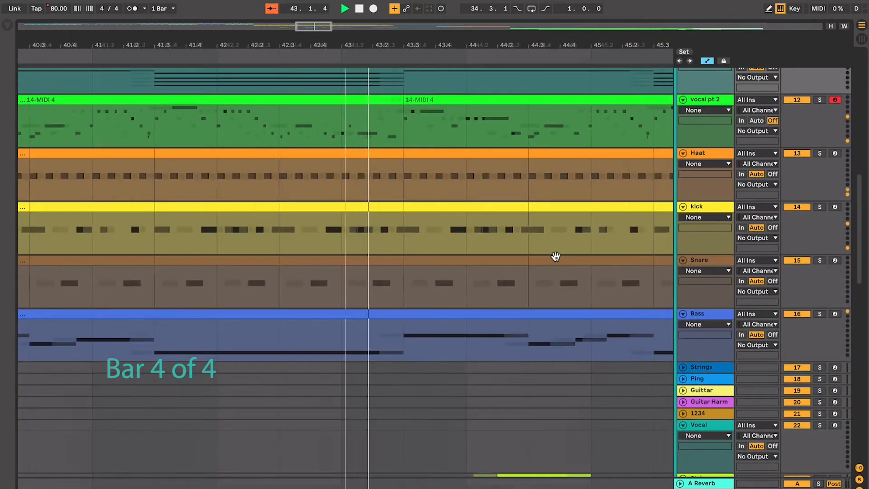
scroll(557, 260, up, 2)
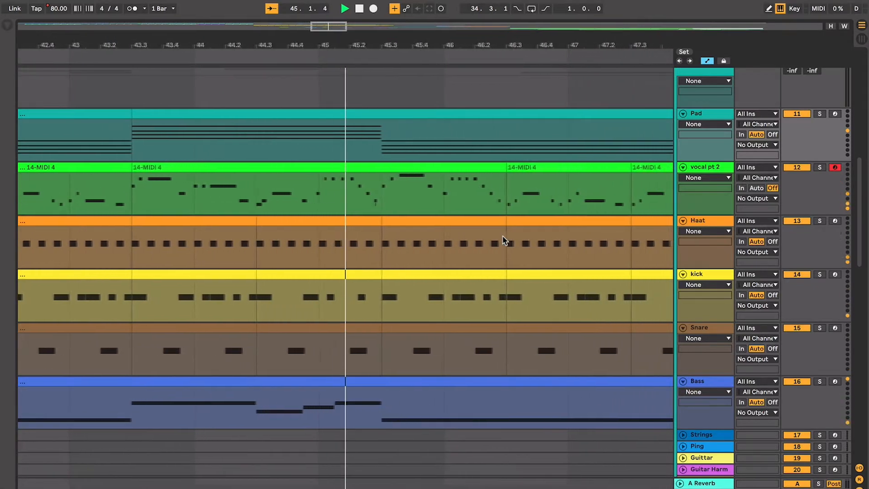
key(minus)
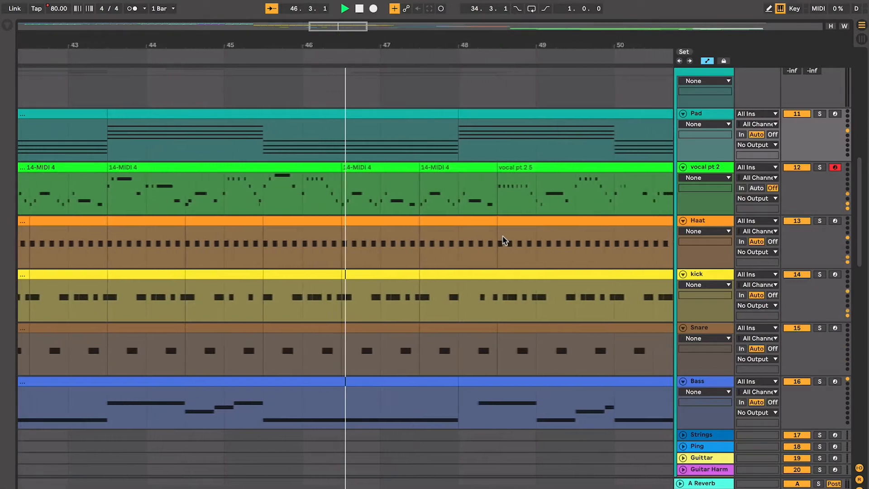
scroll(505, 239, left, 2)
scroll(505, 240, down, 1)
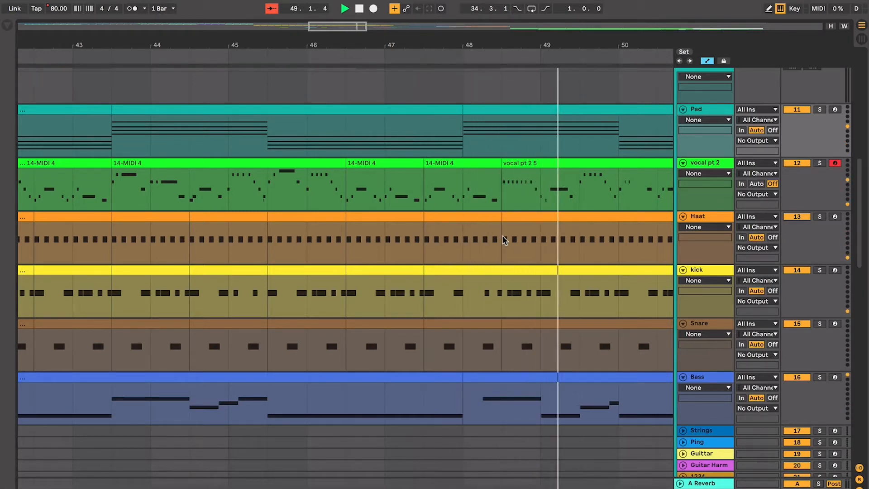
key(space)
scroll(503, 238, left, 3)
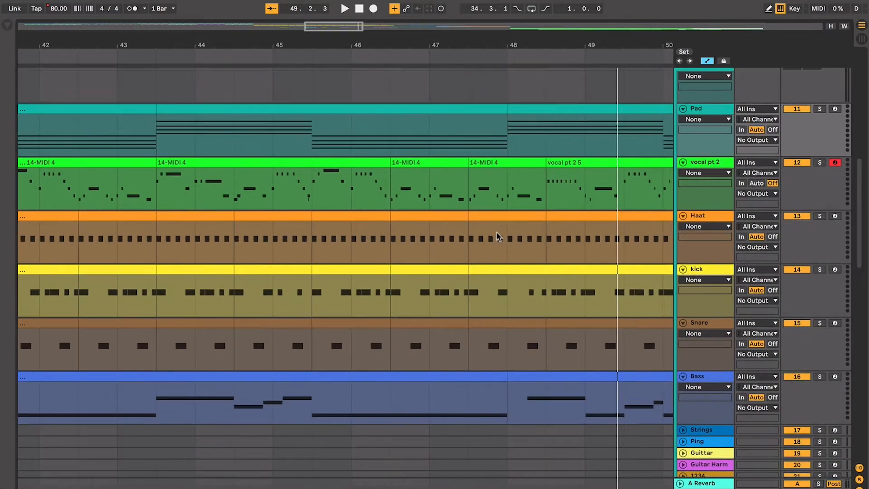
Select the Haat clip at 45.3, step to the following clip at 46.3, and review the bars leading up to them
click(385, 227)
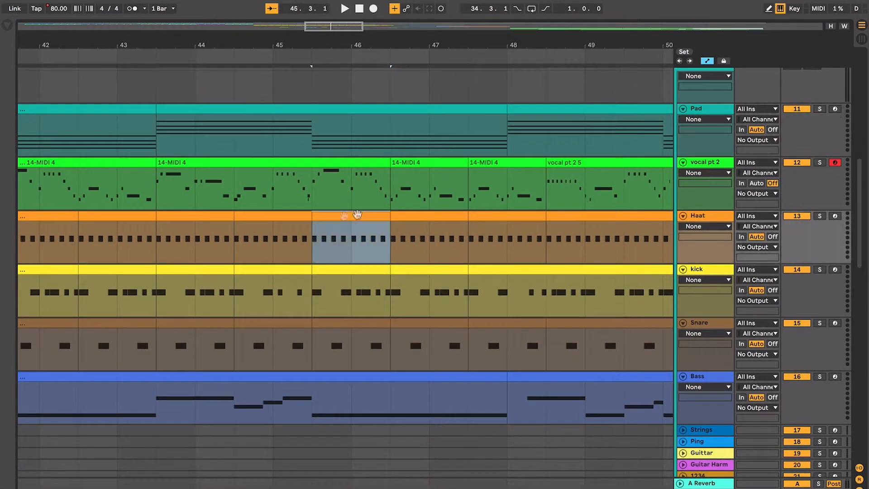
key(Left)
key(Left)
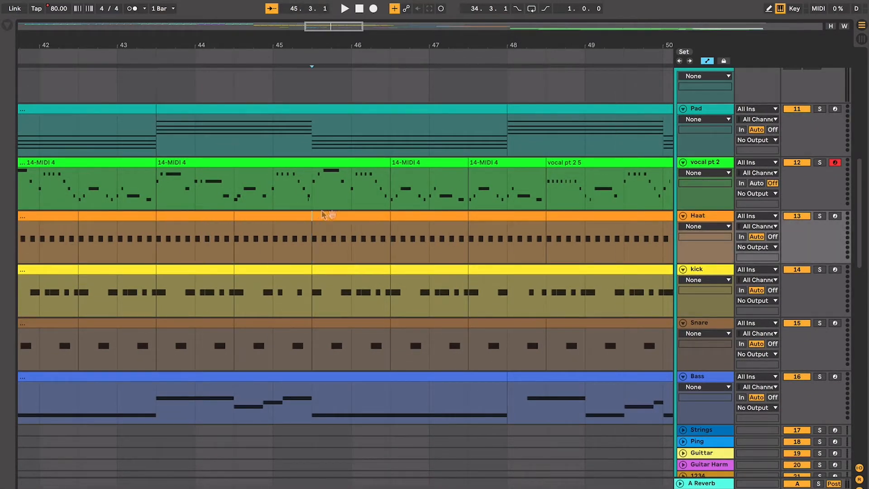
key(Right)
scroll(400, 219, left, 10)
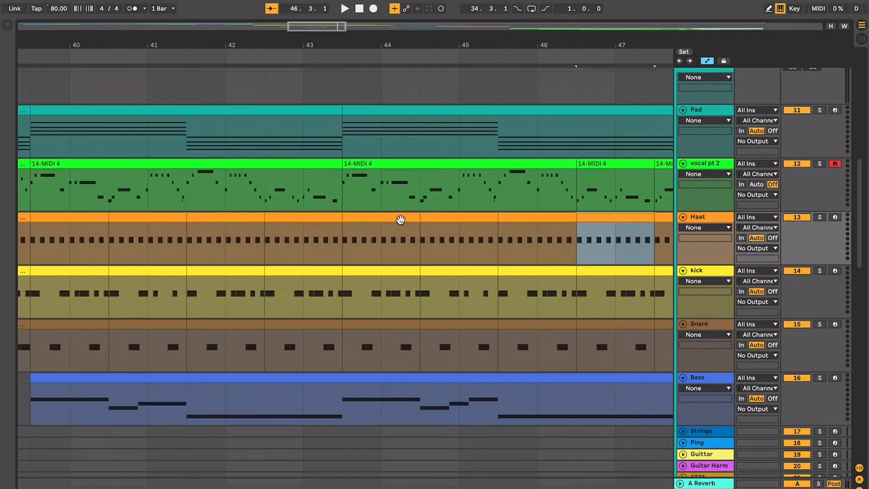
scroll(400, 219, left, 5)
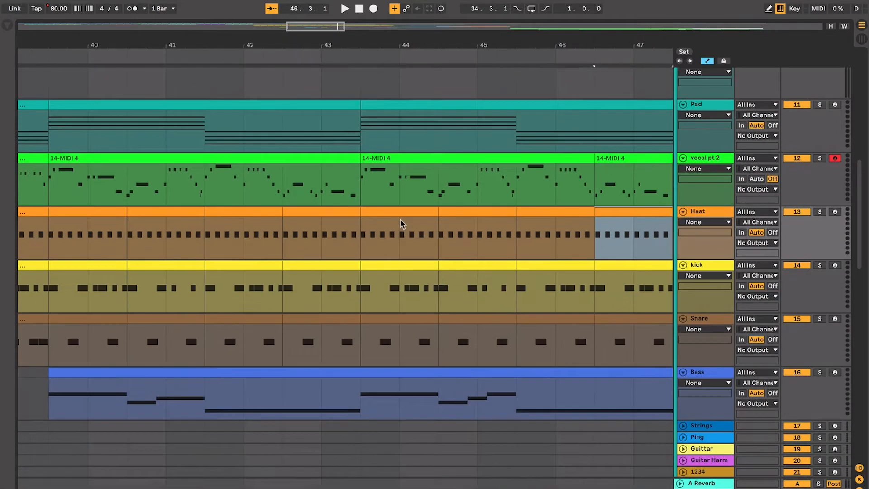
scroll(399, 221, left, 2)
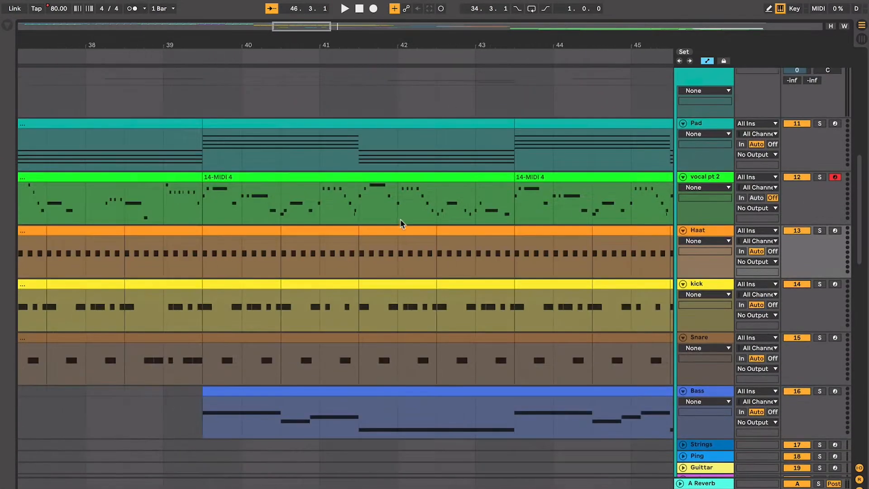
Set the insert marker at 39.3 on vocal pt 2, and highlight the Pad section from 34.3 to 39.3
click(220, 204)
scroll(220, 204, left, 6)
scroll(220, 204, up, 2)
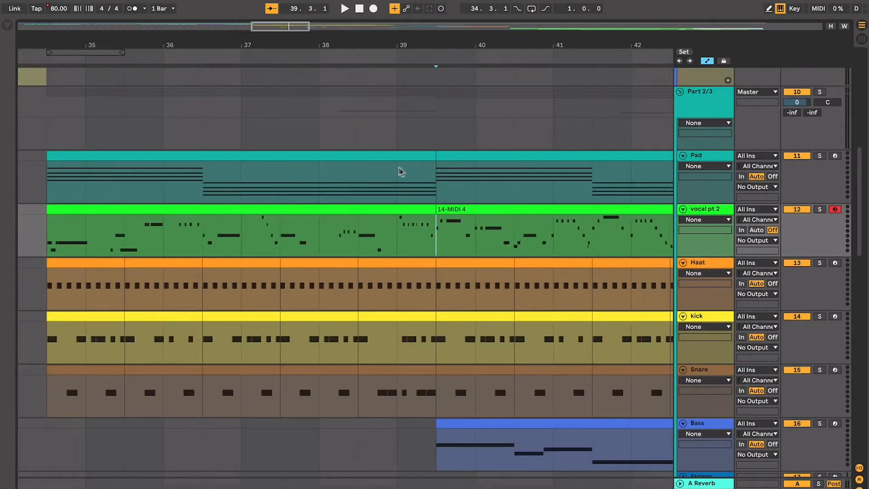
drag(421, 176, 35, 188)
scroll(229, 200, right, 2)
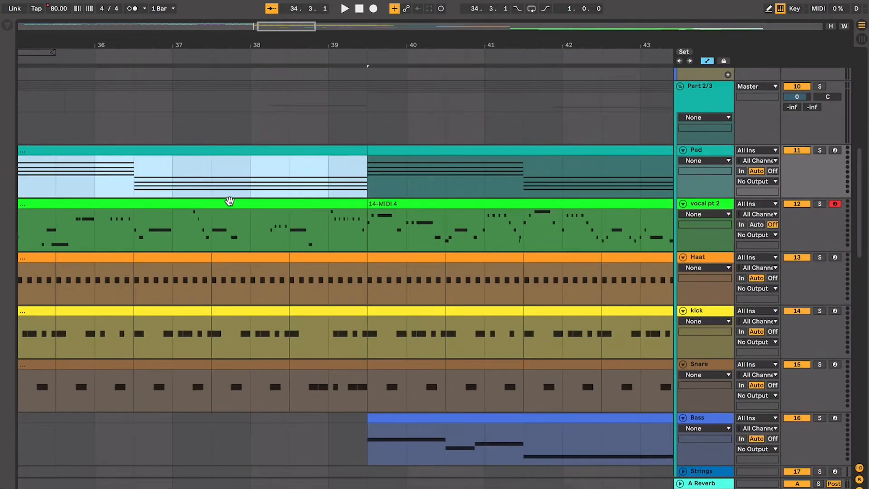
Select the Pad section from 39.3 to 43.3 and loop those four bars
click(377, 168)
scroll(377, 168, right, 3)
drag(271, 186, 501, 186)
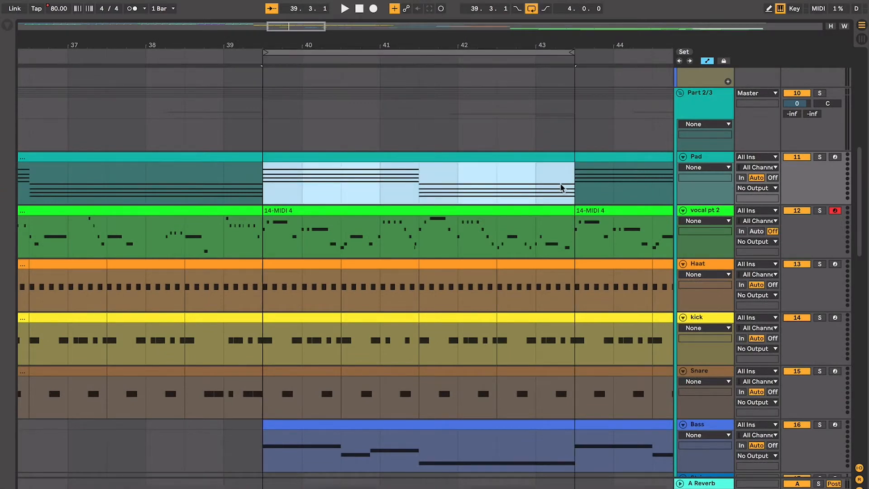
scroll(561, 187, right, 1)
scroll(561, 187, left, 4)
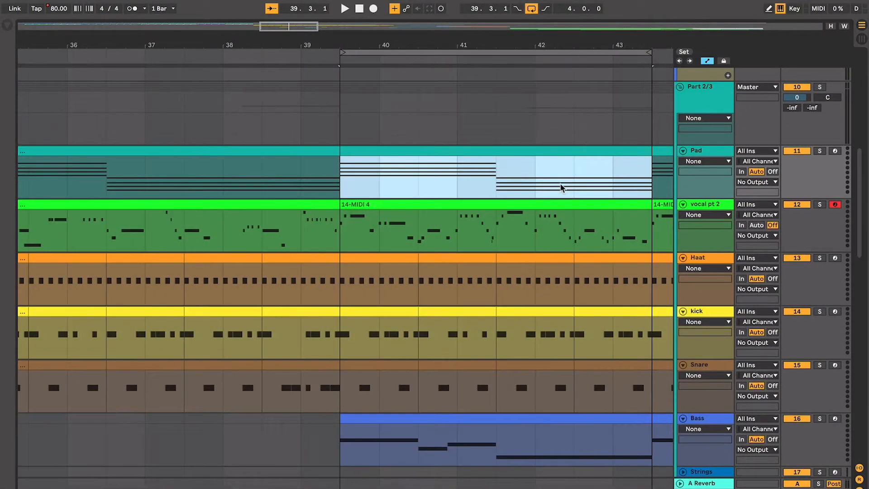
scroll(561, 187, down, 1)
scroll(562, 187, right, 2)
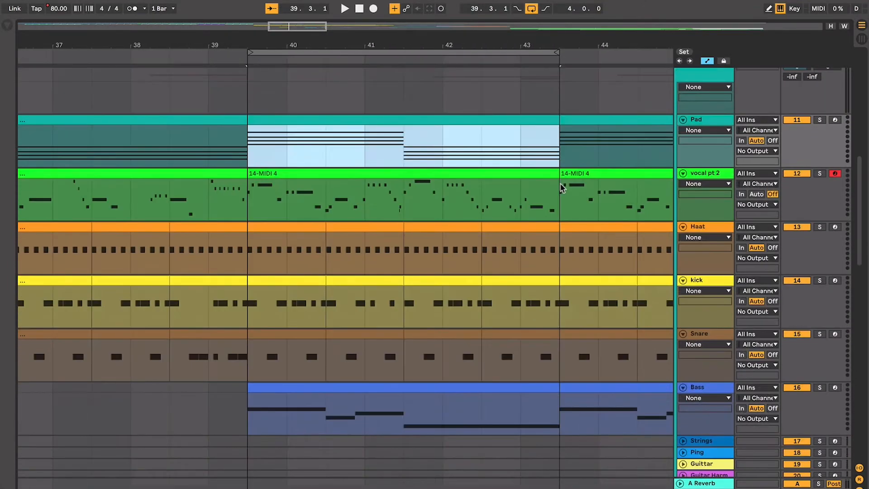
Inspect the Bass clip starting at 39.3, set the insert marker at 43.3 in it, and select the vocal pt 2 track
click(474, 385)
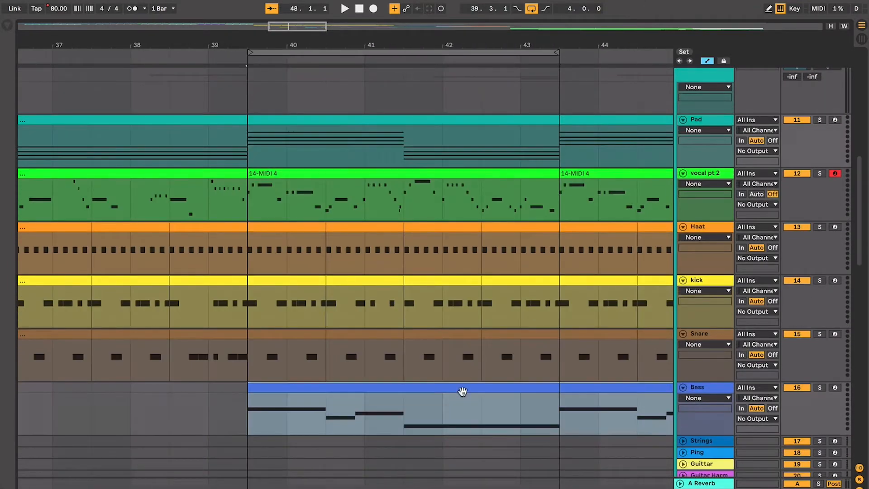
click(555, 415)
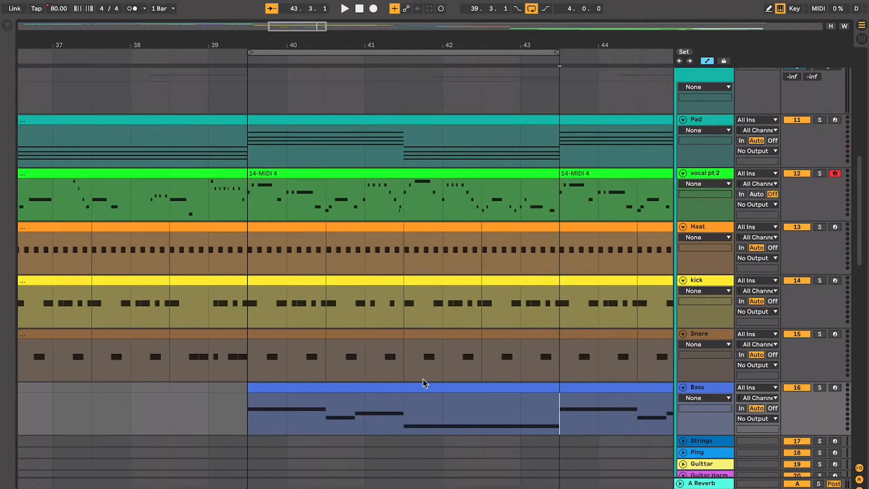
click(714, 174)
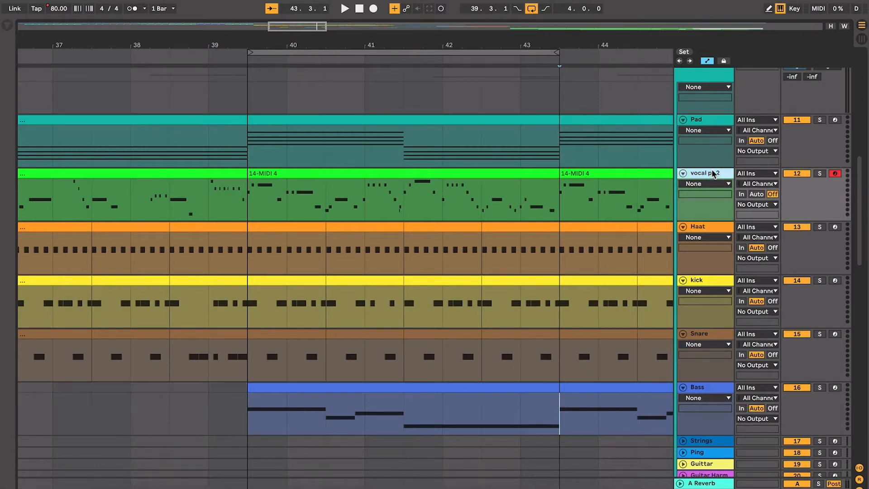
Set the insert marker at 37.3 and unfold the String track in Part 2/3
scroll(656, 289, down, 5)
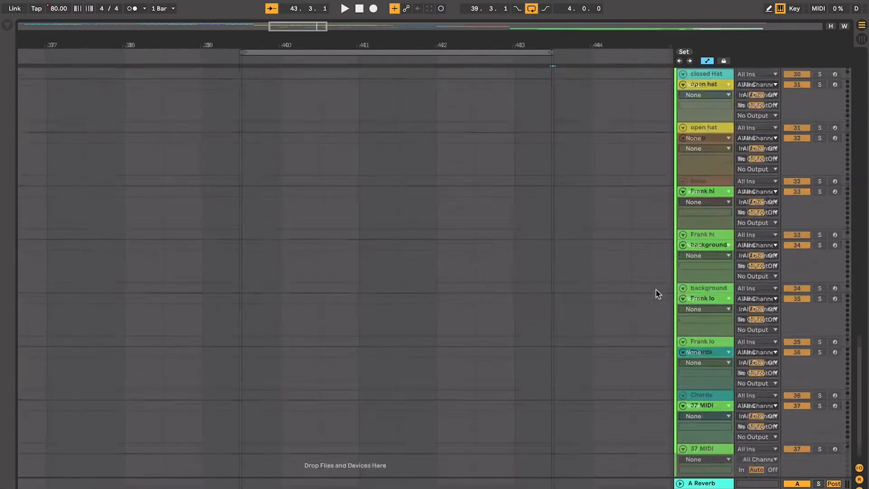
scroll(656, 289, left, 2)
scroll(655, 289, up, 5)
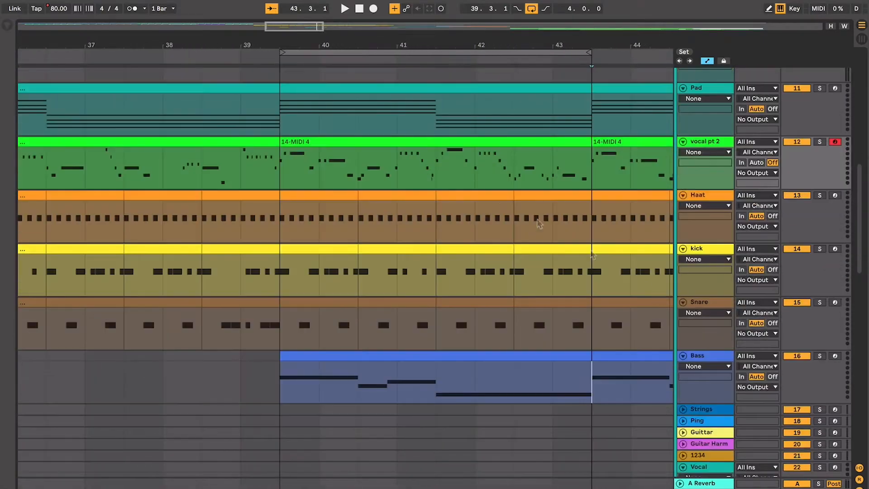
scroll(469, 183, down, 2)
scroll(468, 183, left, 6)
scroll(468, 183, up, 3)
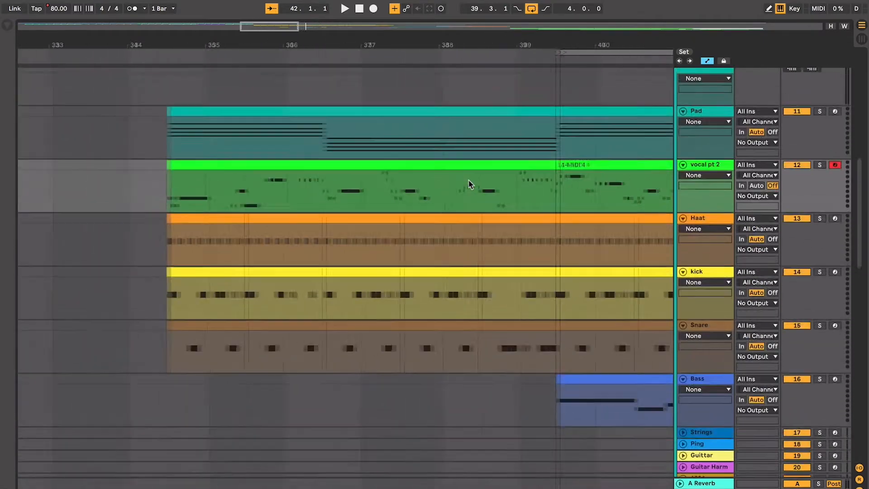
click(396, 145)
scroll(561, 239, down, 4)
scroll(561, 239, right, 1)
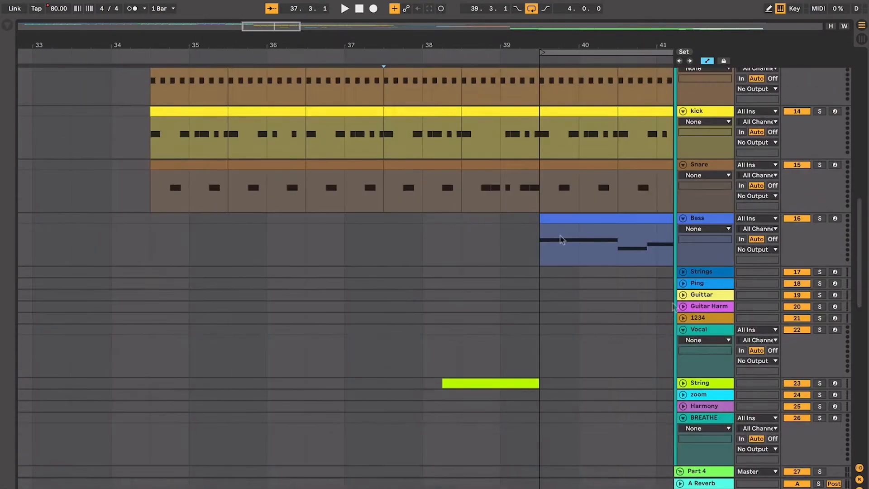
click(687, 387)
click(683, 384)
scroll(500, 338, up, 4)
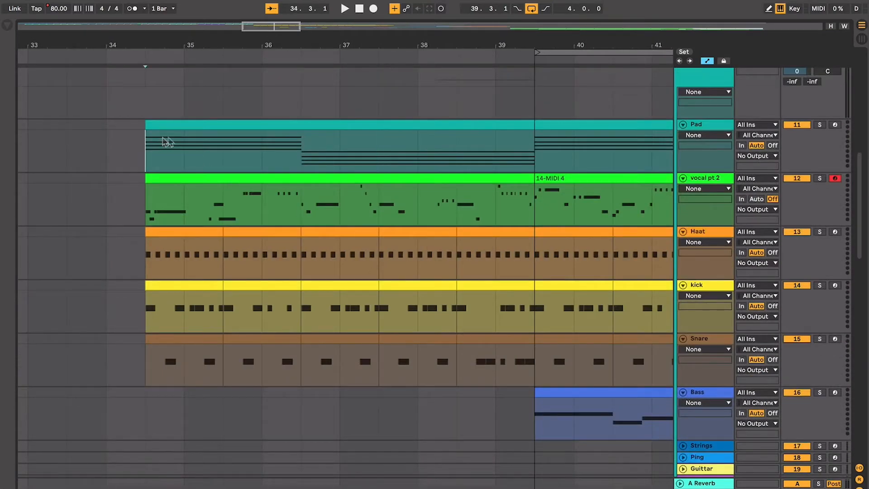
Set the insert marker at 37.3 on the Snare track and start playback leading into the String clip
drag(167, 141, 423, 195)
scroll(399, 214, down, 4)
click(375, 229)
scroll(413, 304, down, 2)
scroll(413, 304, right, 1)
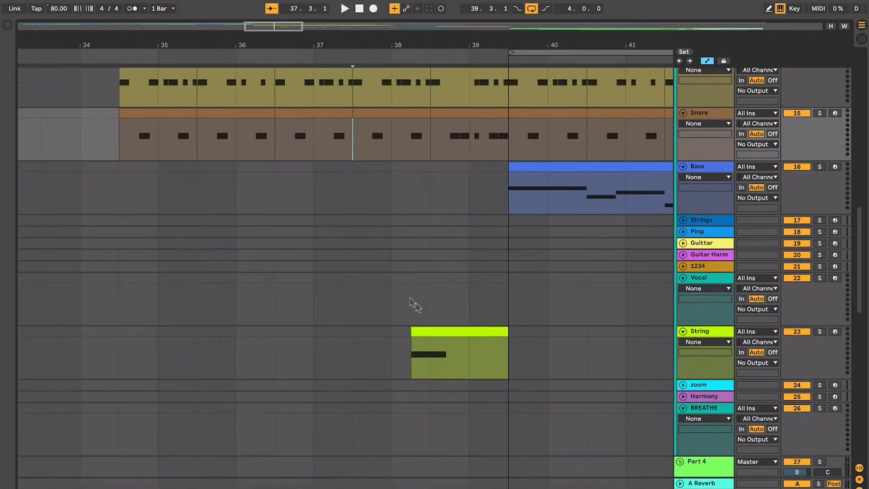
key(space)
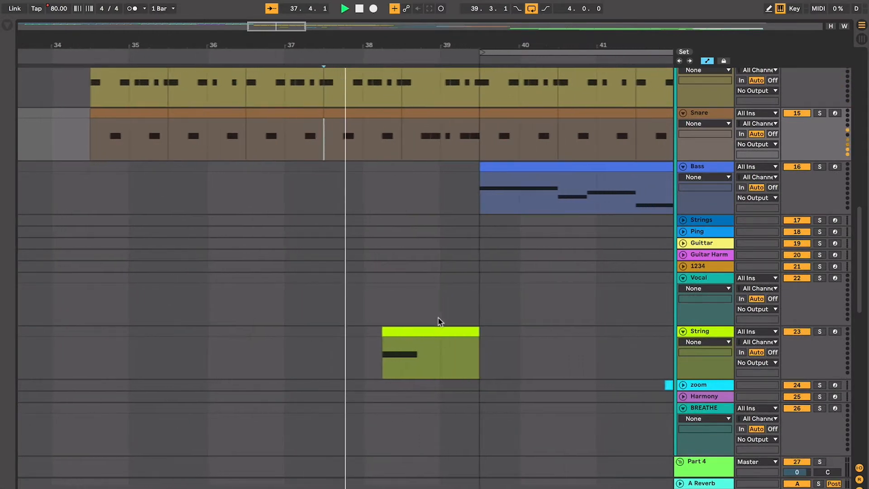
Select the String clip at 38.2, replay it from its start, and stop playback after the Bass comes in
key(plus)
click(378, 334)
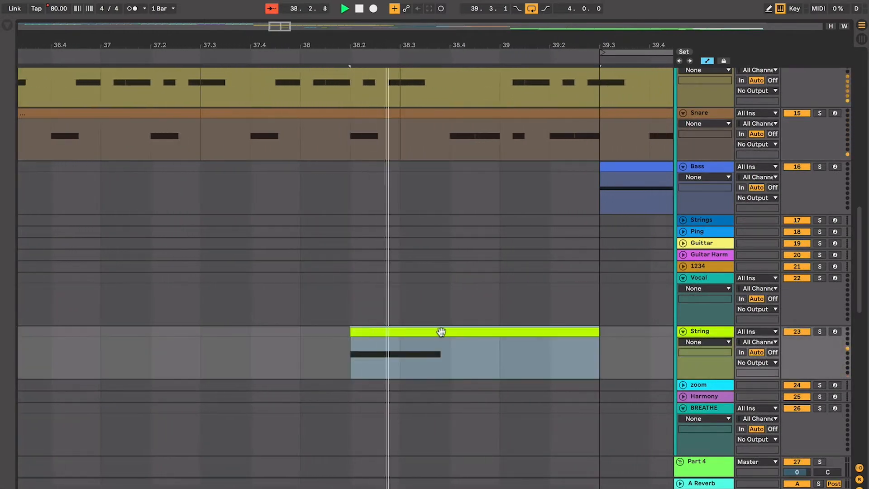
key(space)
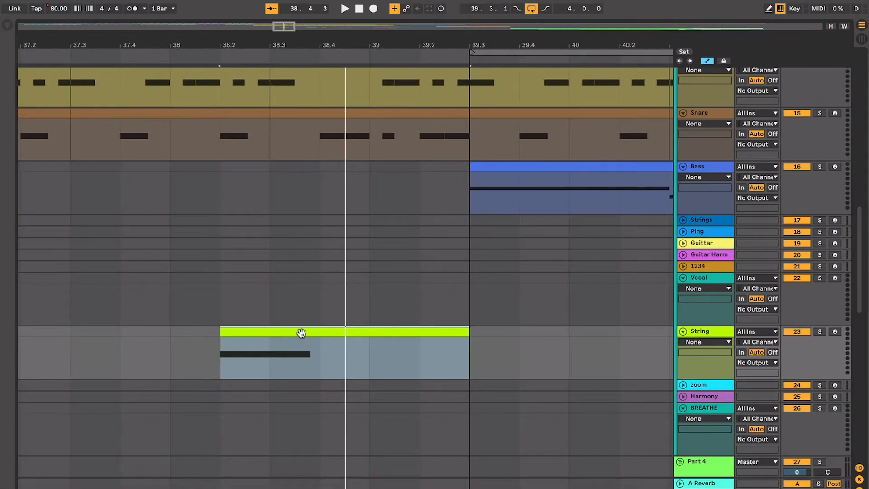
key(space)
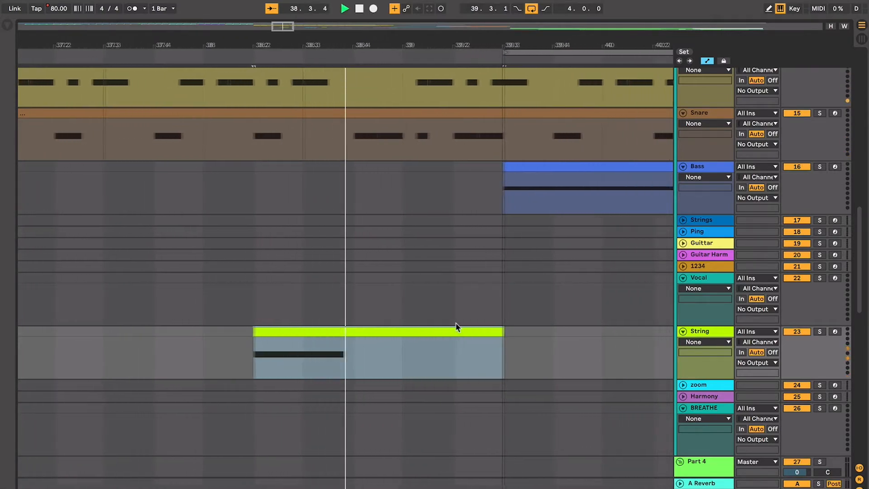
scroll(455, 322, up, 3)
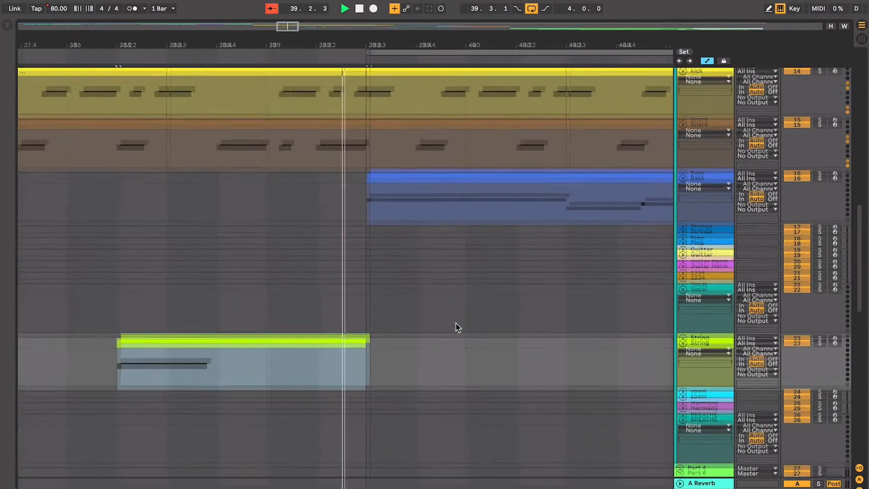
scroll(457, 327, up, 5)
key(space)
Unfold the zoom track and select its first clip, which starts before bar 42
scroll(457, 327, down, 10)
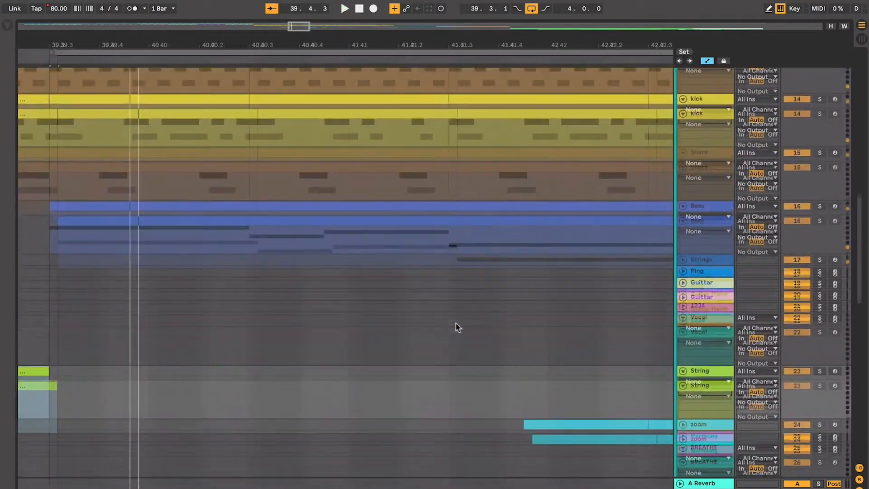
click(684, 221)
click(537, 221)
scroll(538, 223, down, 5)
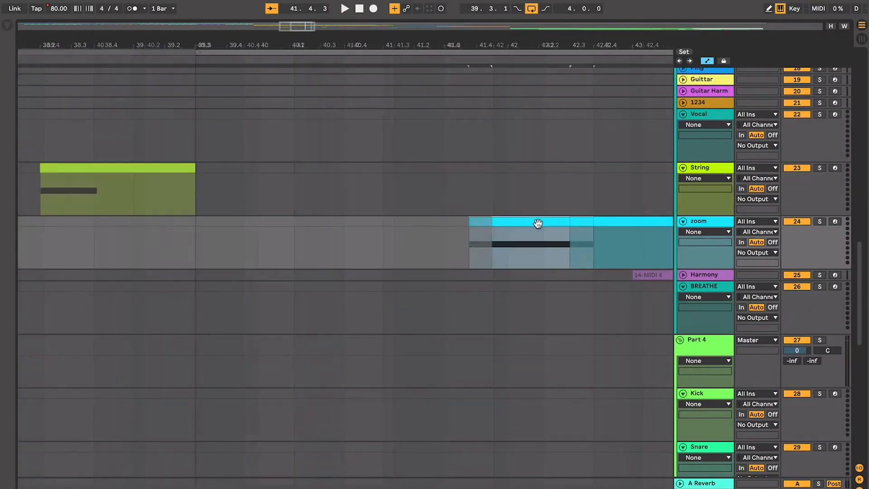
scroll(538, 225, up, 4)
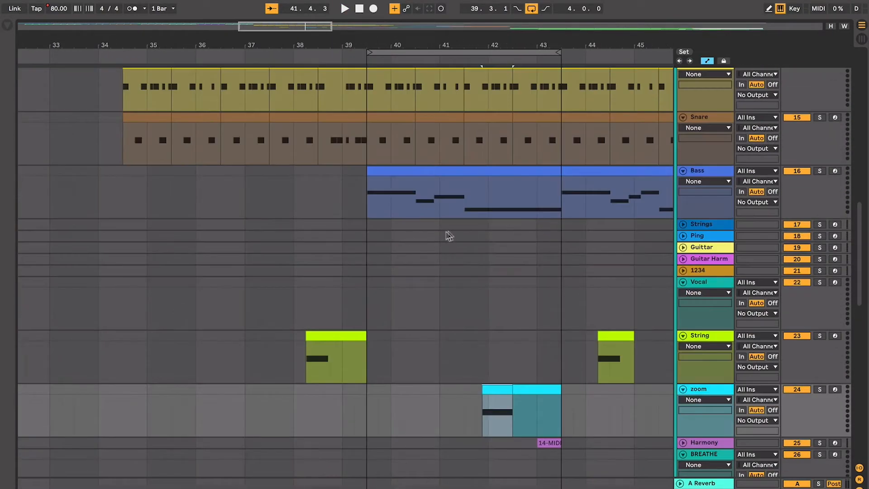
Play from bar 41 through the first zoom clip, selecting that clip, and unfold the Harmony track
click(448, 236)
key(space)
scroll(446, 237, up, 5)
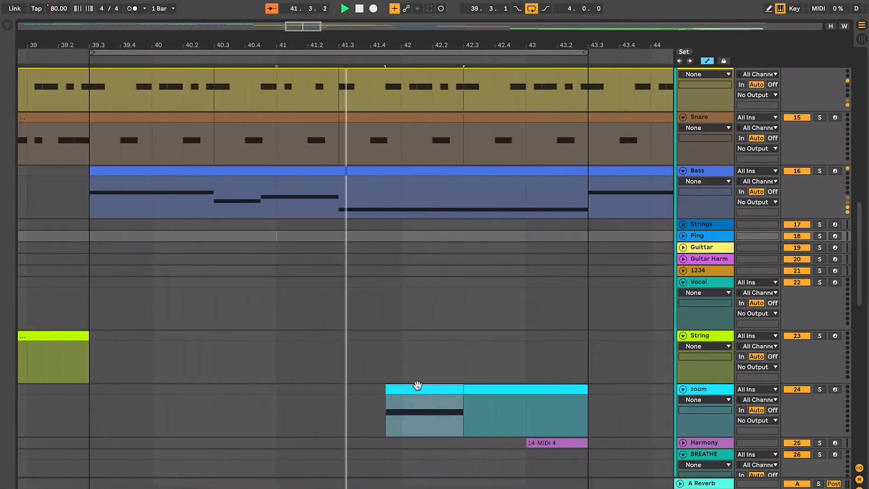
click(418, 386)
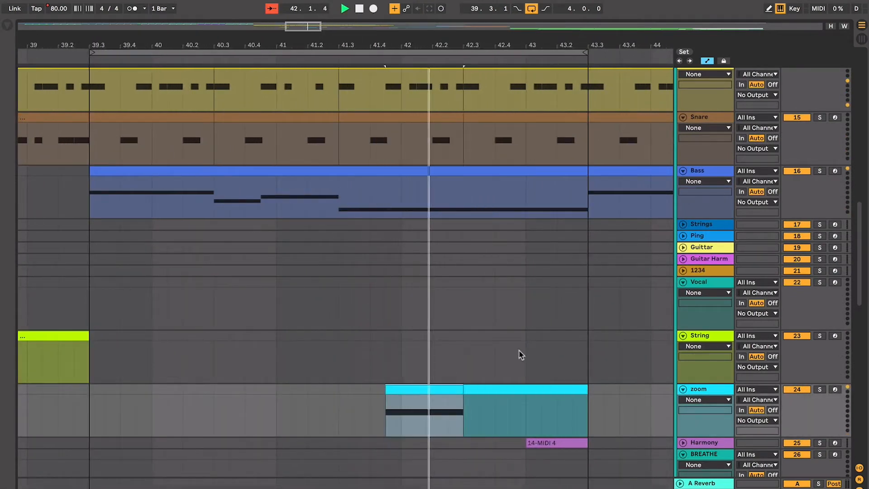
click(684, 444)
scroll(600, 421, down, 3)
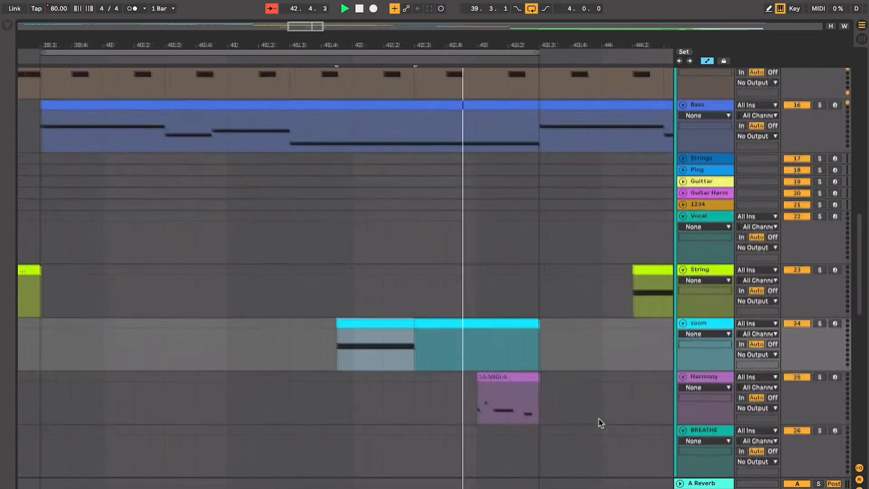
Select the first Harmony clip at bar 43 and stop playback as the clip ends
click(523, 378)
scroll(523, 377, right, 3)
key(space)
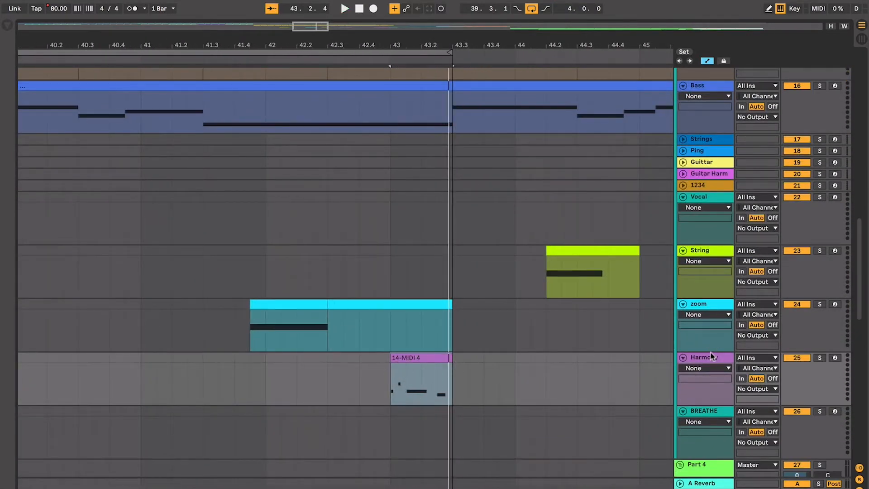
Move the Harmony track directly below the vocal pt 2 track
drag(685, 95, 708, 161)
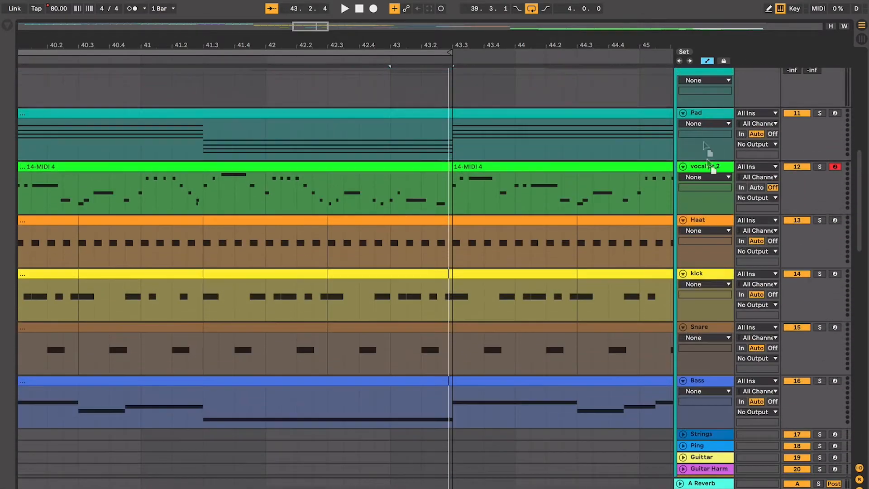
drag(710, 209, 709, 210)
scroll(387, 202, up, 5)
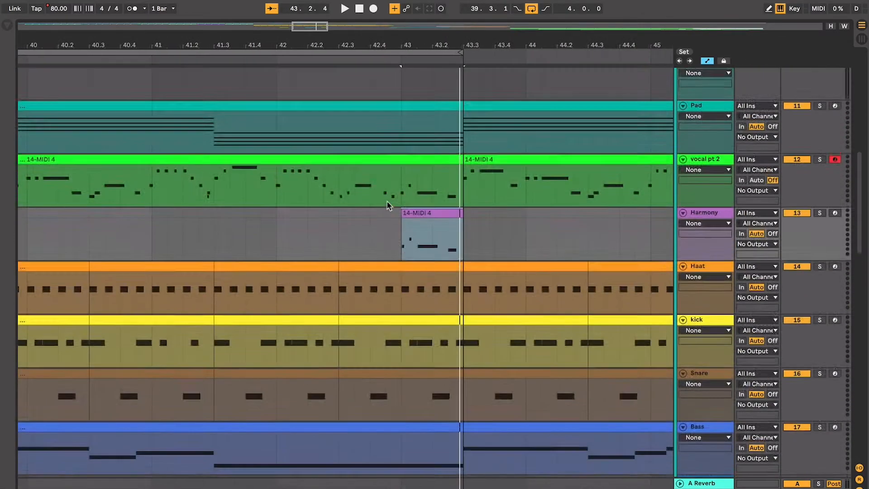
Turn off the arrangement loop and play from 42.3 on the Harmony track into its first clip
click(344, 241)
scroll(342, 240, left, 3)
key(Left)
scroll(339, 242, right, 2)
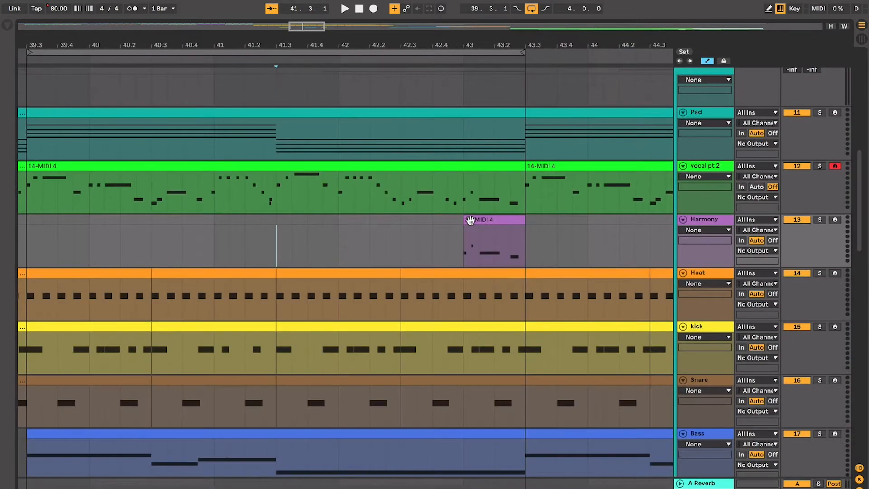
scroll(471, 222, down, 3)
scroll(569, 238, right, 6)
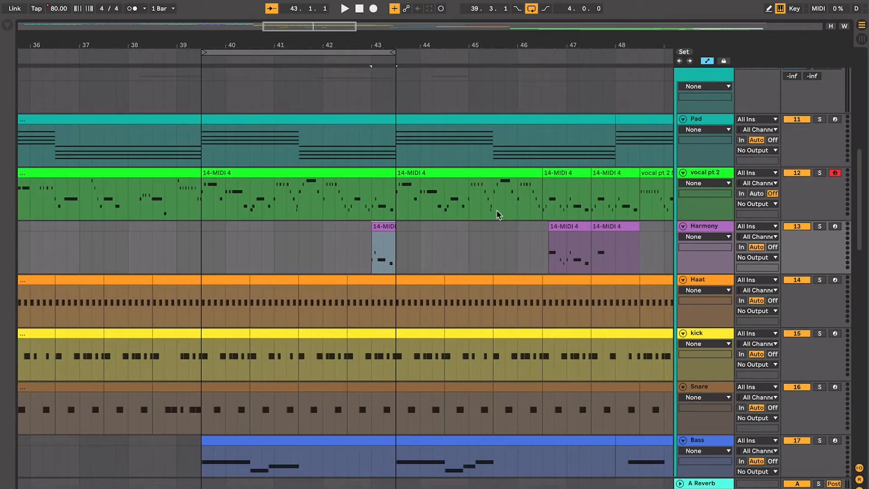
scroll(307, 223, down, 3)
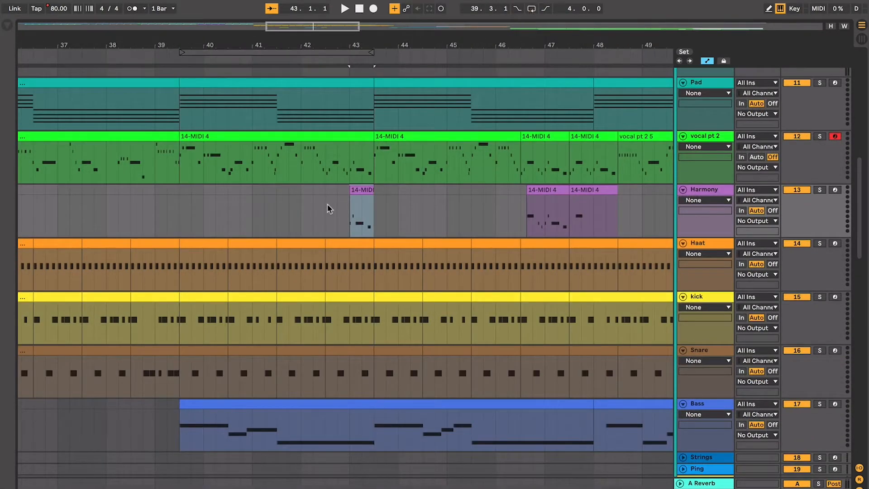
key(space)
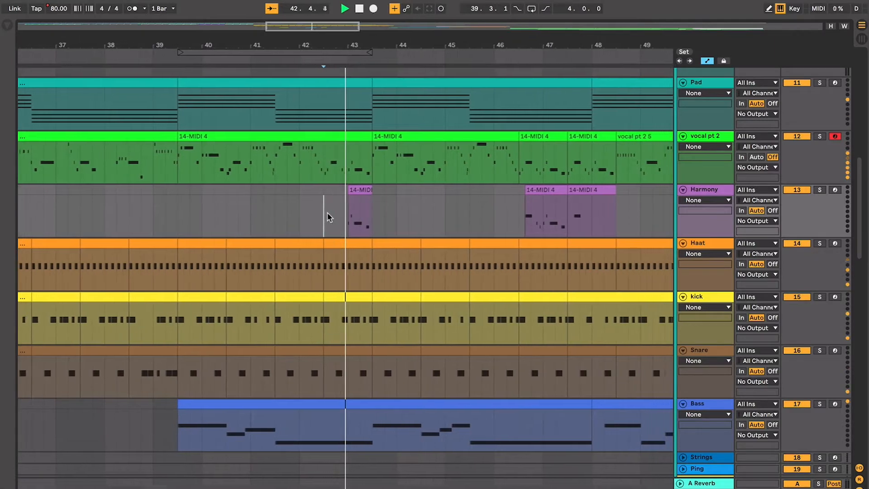
Restart playback from bar 44 and copy the first Harmony clip to bars 44 and 45
scroll(329, 217, up, 5)
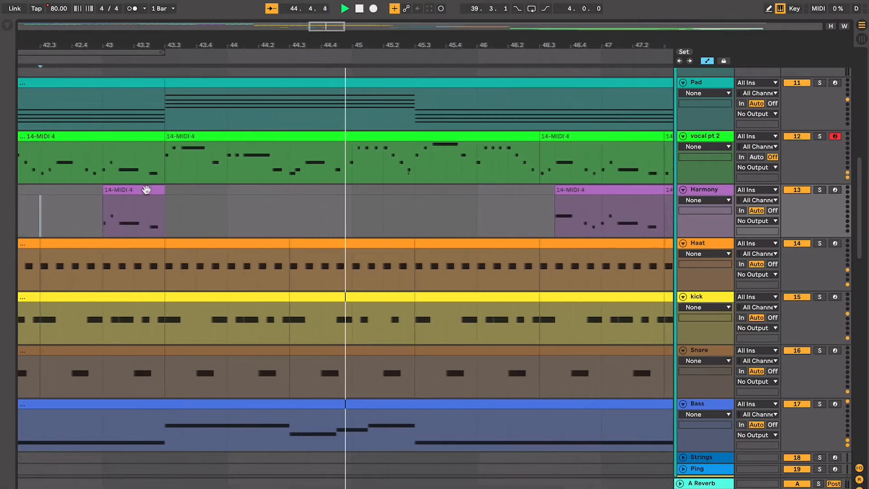
click(146, 189)
click(220, 194)
key(space)
key(space)
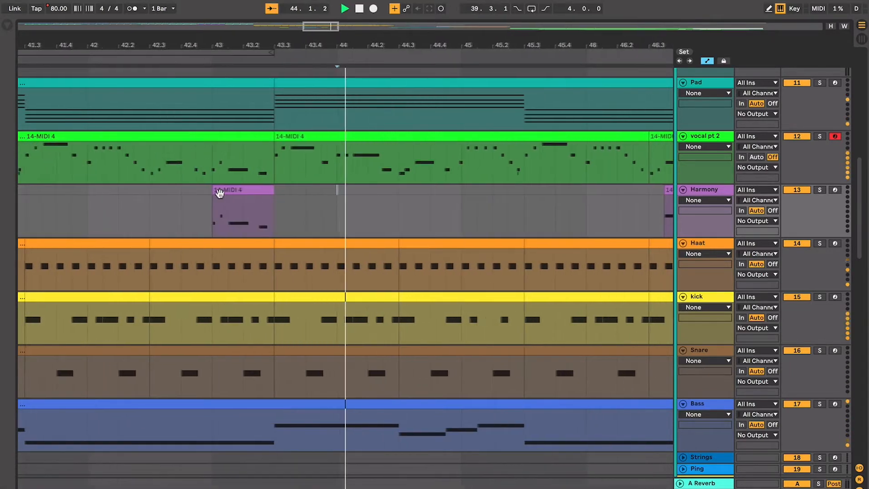
drag(219, 192, 471, 204)
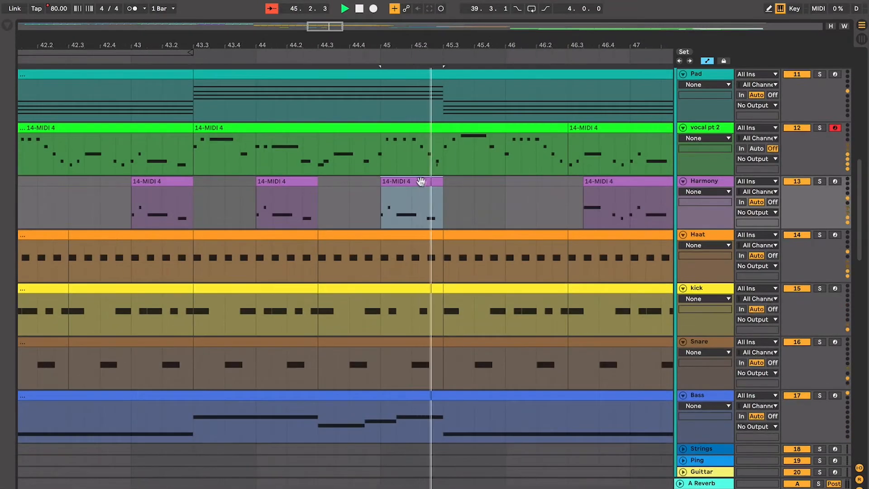
Select the 46.4 to 47.3 range of the next Harmony clip while playback continues
scroll(419, 182, right, 5)
scroll(419, 182, up, 1)
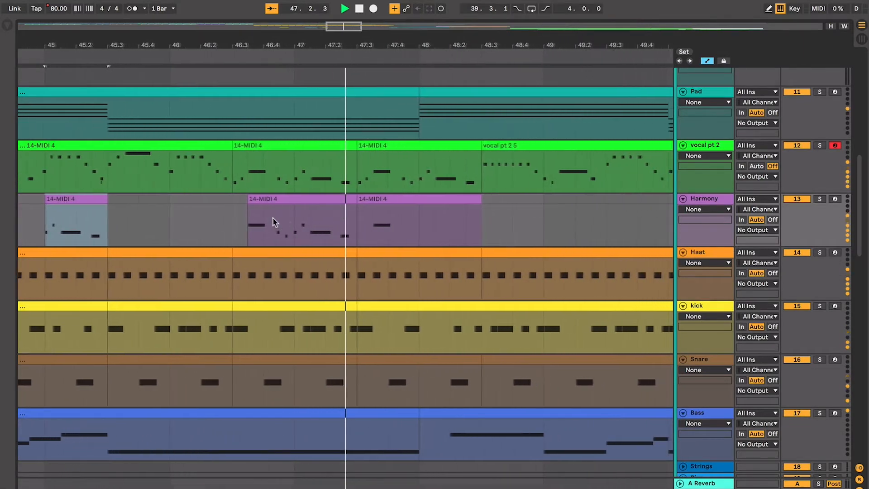
click(265, 221)
shift+click(291, 200)
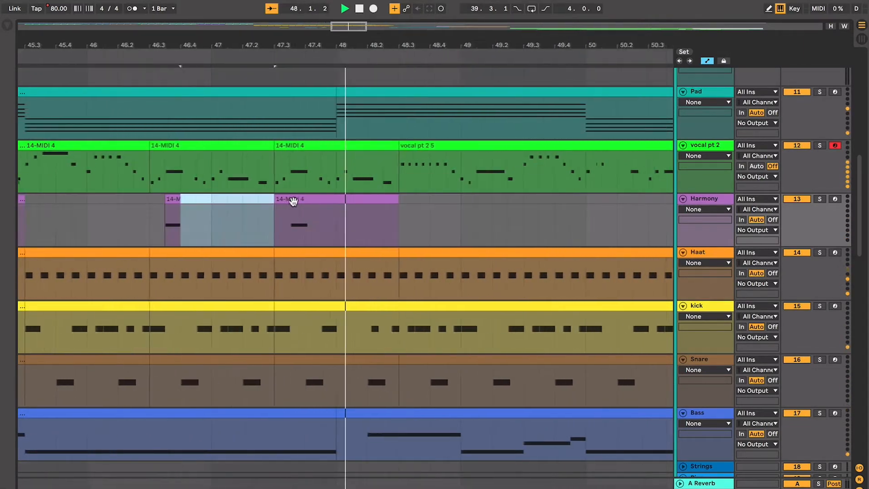
Select the Harmony clip at 47.3 and place the insert marker at bar 49 on the vocal pt 2 track
click(363, 199)
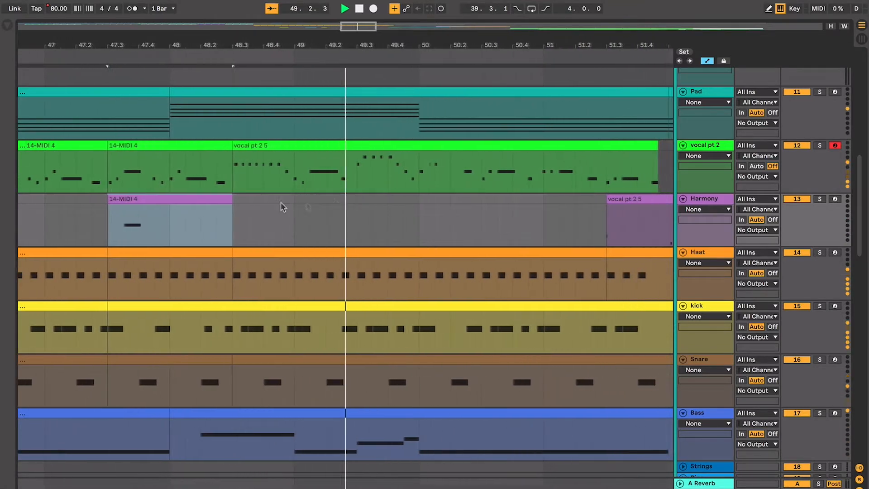
click(281, 207)
click(292, 175)
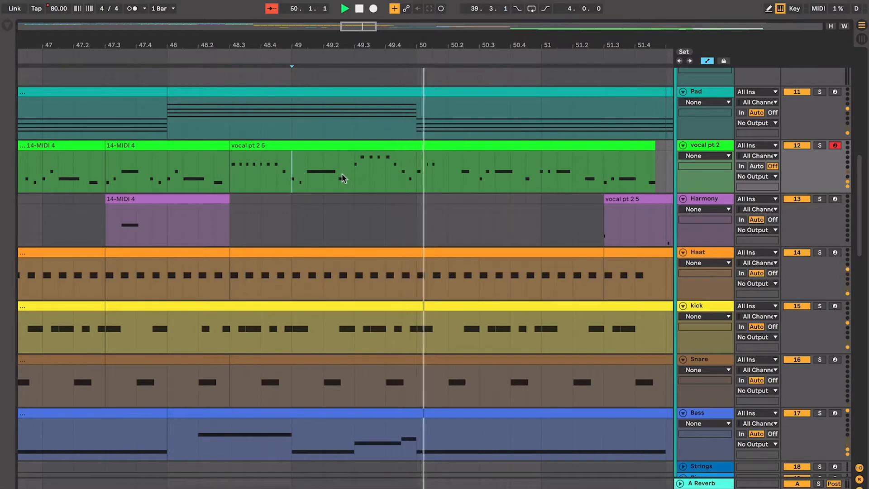
Copy the vocal pt 2 sections from 49 to 49.2.3 and from bar 50 to the clip's end onto the Harmony track
drag(341, 172, 322, 203)
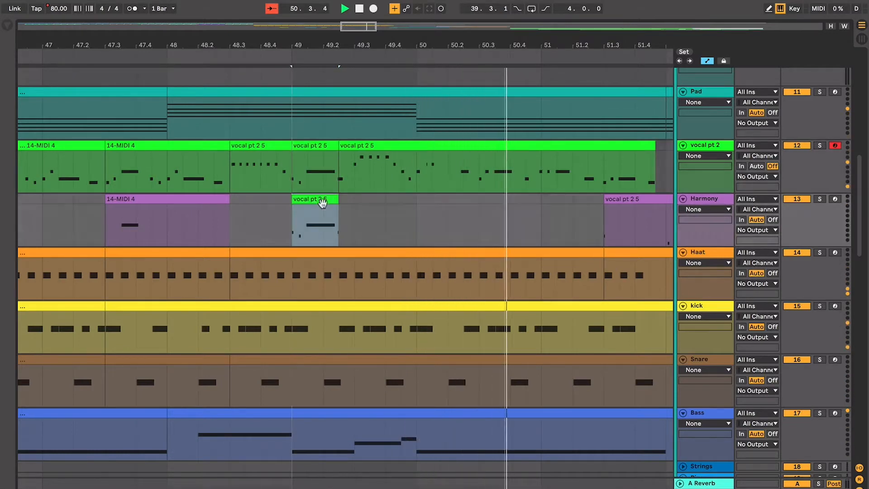
click(418, 168)
key(super+e)
drag(471, 146, 472, 205)
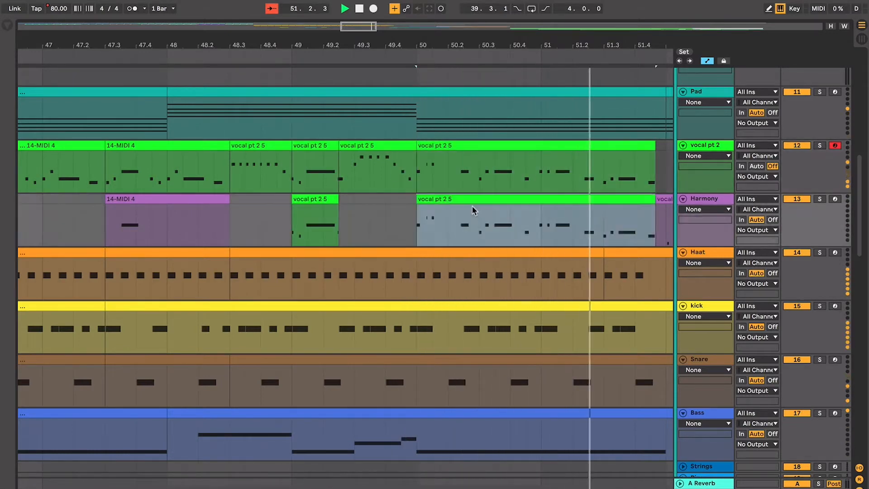
Recolour the copied vocal section starting at bar 50 on the Harmony track pink, and stop playback
scroll(471, 206, right, 3)
key(super+f)
key(super+shift+f)
key(super+alt+b)
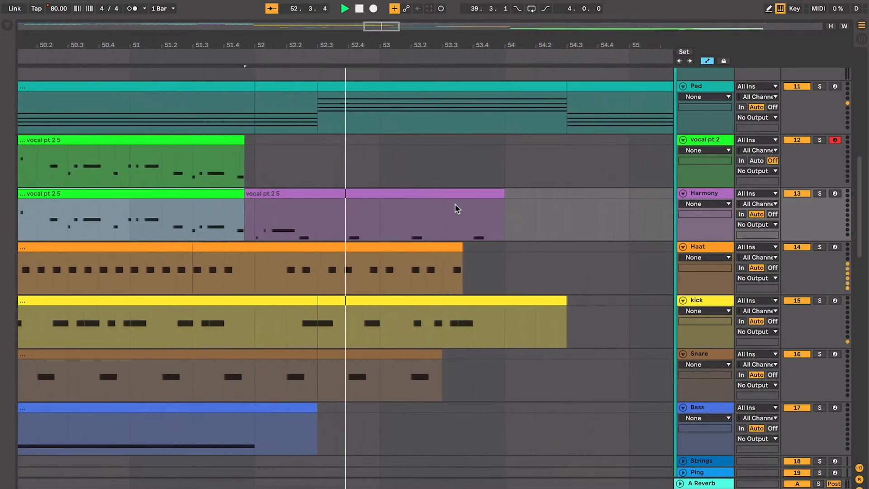
scroll(454, 204, down, 5)
scroll(455, 204, up, 1)
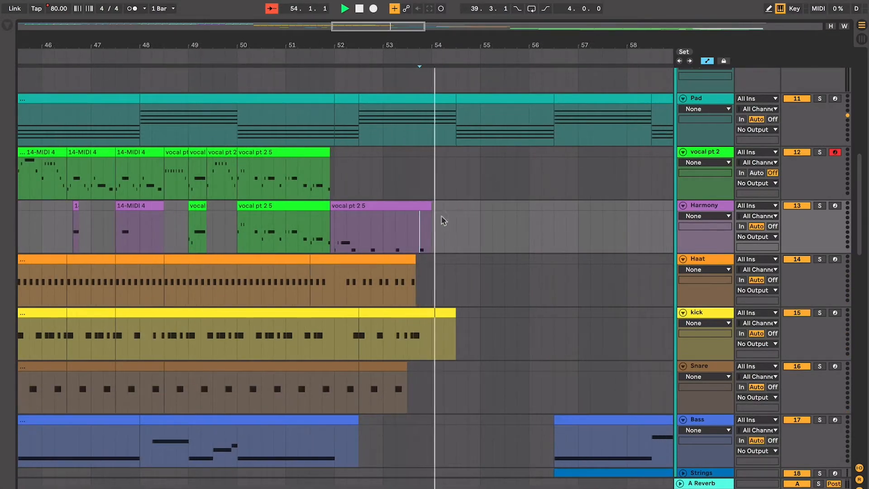
scroll(442, 219, up, 3)
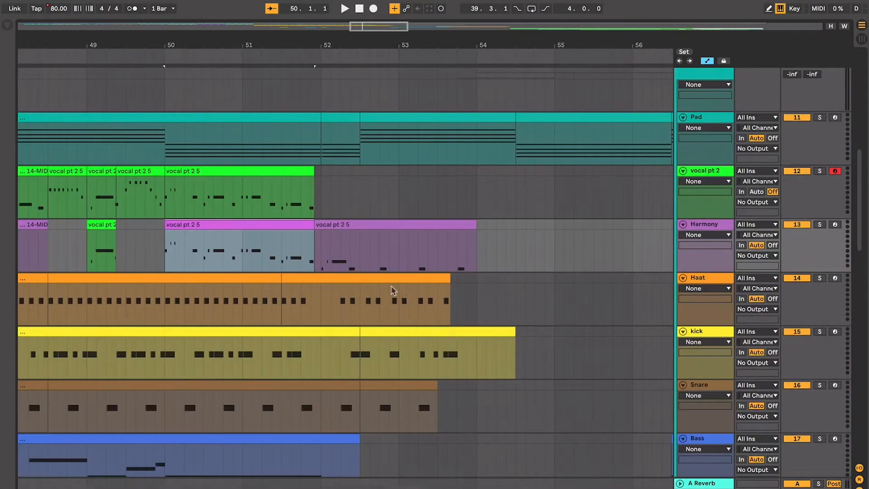
Examine where the vocal, Harmony, drum and Bass clips end between bars 49 and 57
click(332, 262)
scroll(332, 262, down, 2)
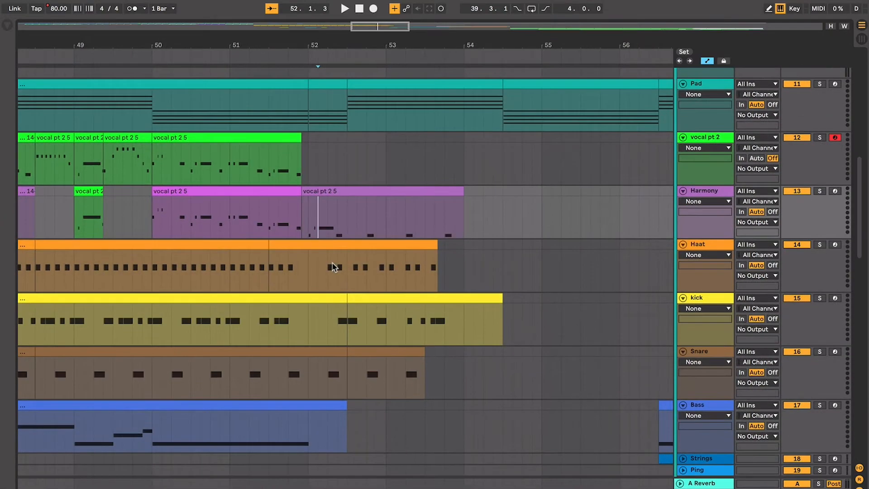
scroll(333, 267, down, 5)
scroll(332, 267, right, 2)
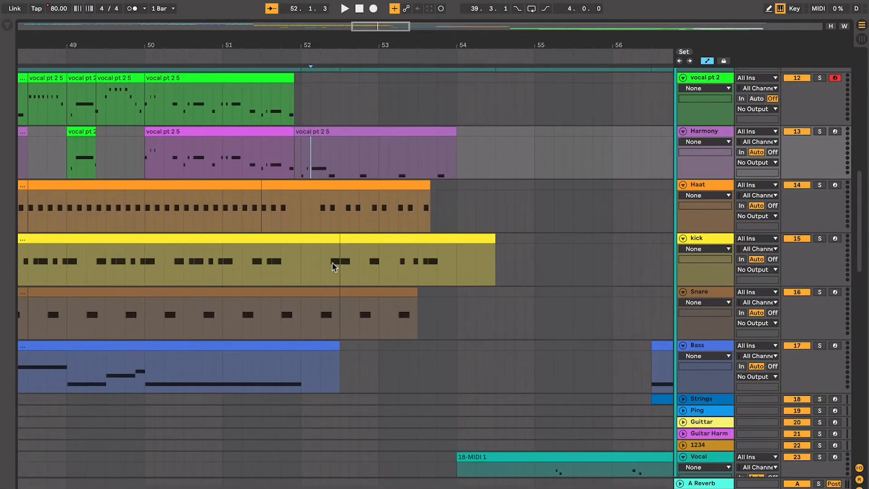
scroll(332, 262, right, 1)
scroll(332, 263, up, 2)
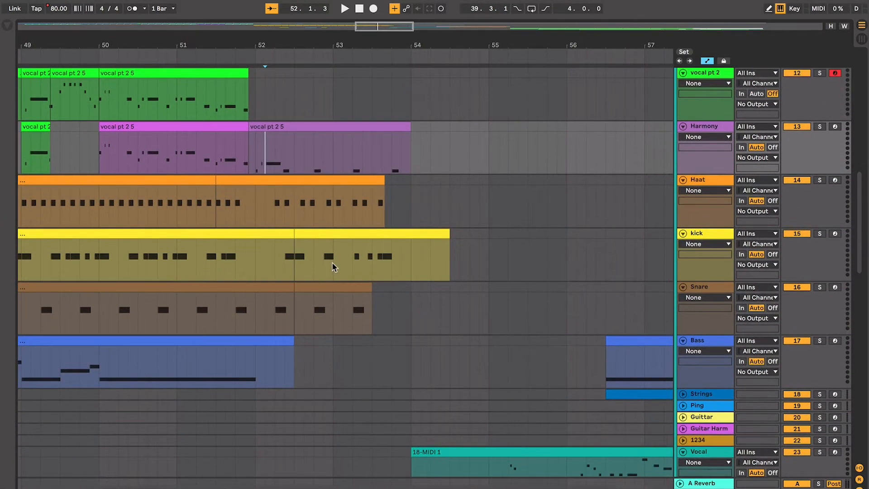
scroll(332, 262, up, 2)
scroll(332, 262, left, 3)
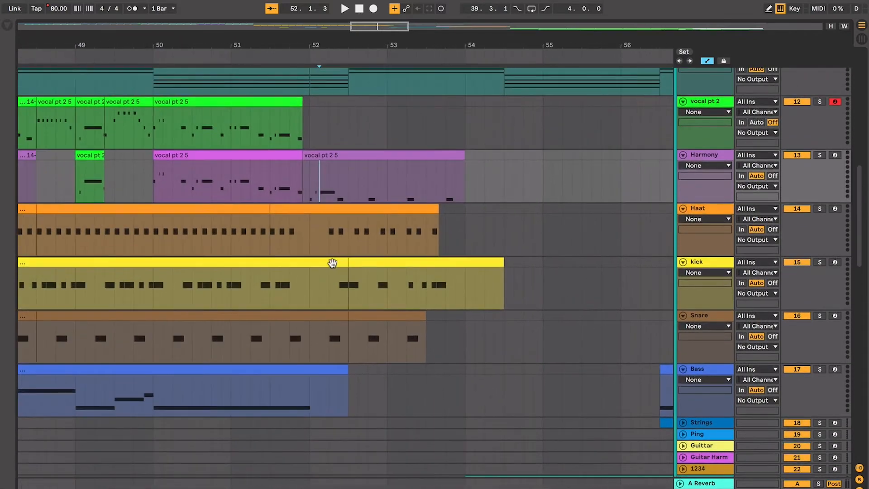
scroll(332, 263, up, 1)
scroll(333, 265, right, 1)
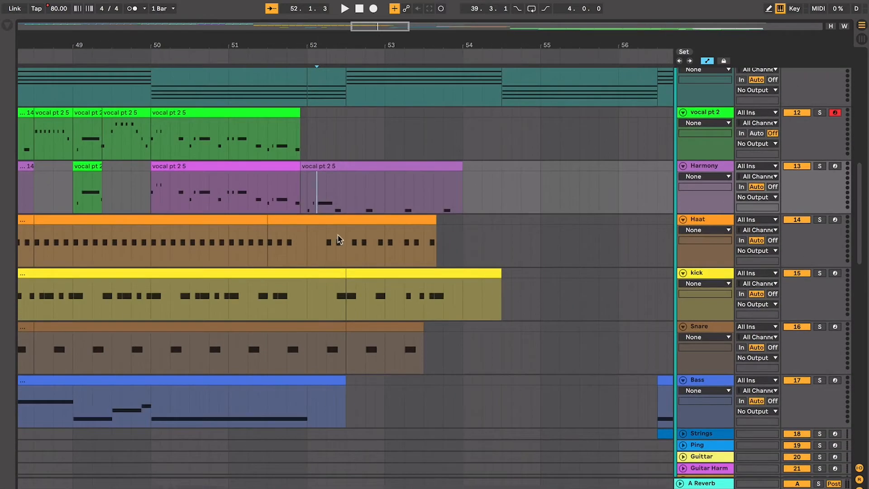
scroll(338, 240, up, 6)
scroll(339, 240, right, 2)
click(269, 214)
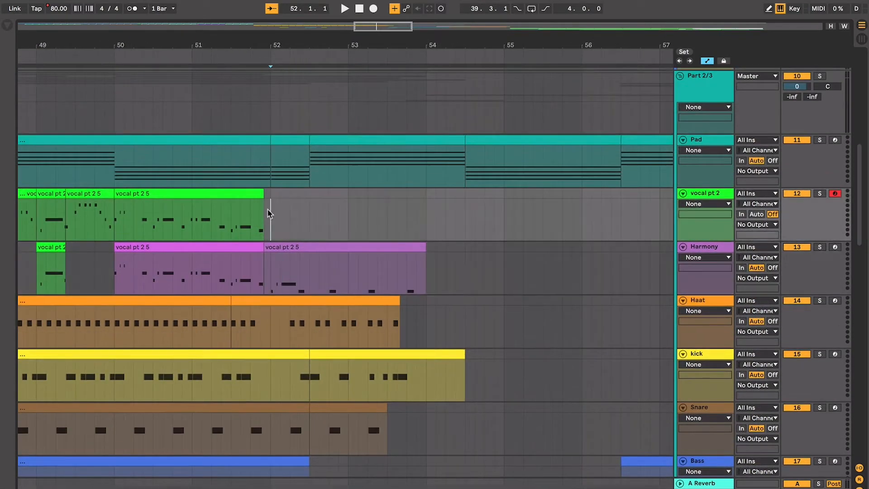
scroll(259, 208, down, 20)
scroll(259, 208, right, 2)
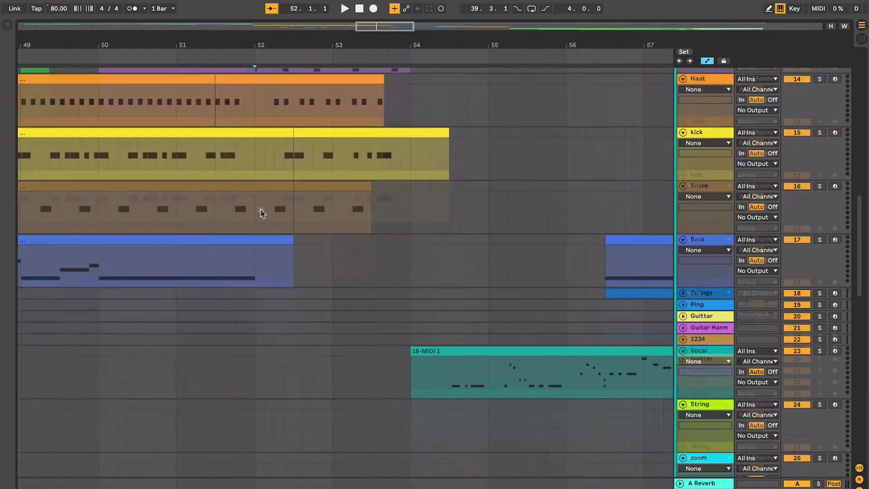
Compare the position of the BREATHE clip near bar 54 with the Bass clip's end and the Vocal clip's start
click(410, 285)
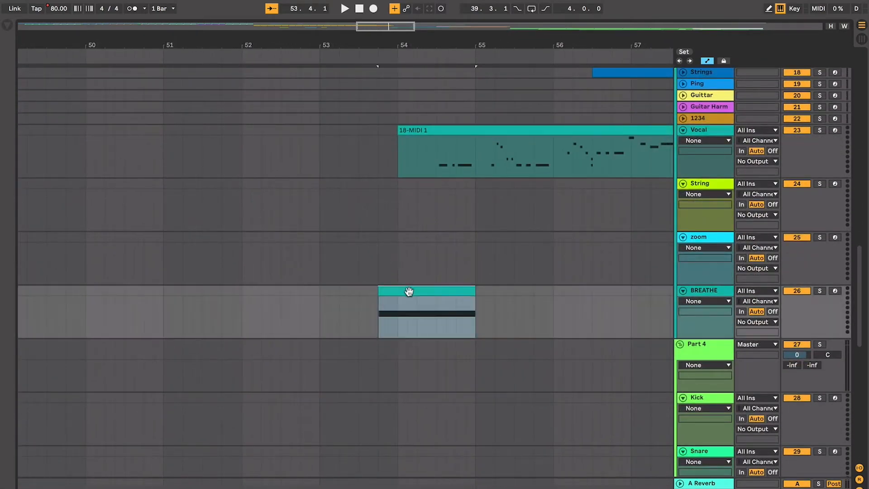
scroll(410, 290, up, 4)
scroll(410, 289, right, 3)
scroll(385, 285, up, 5)
click(236, 269)
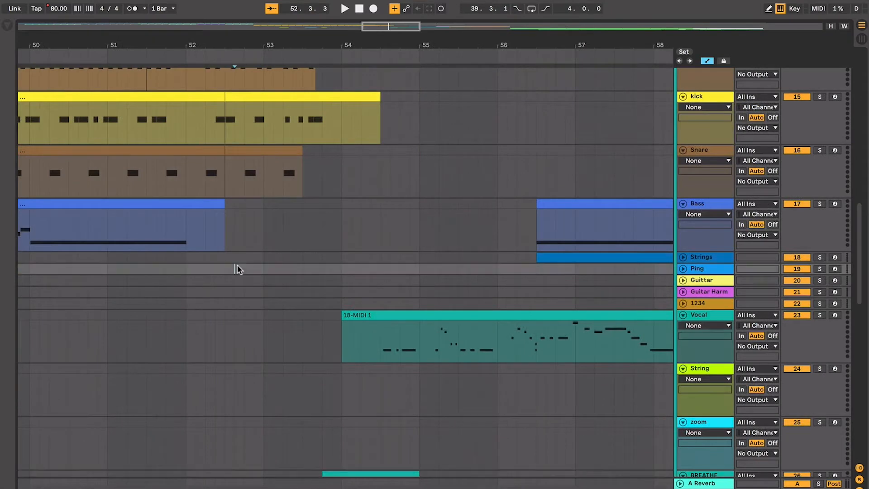
scroll(231, 267, down, 1)
scroll(218, 258, down, 2)
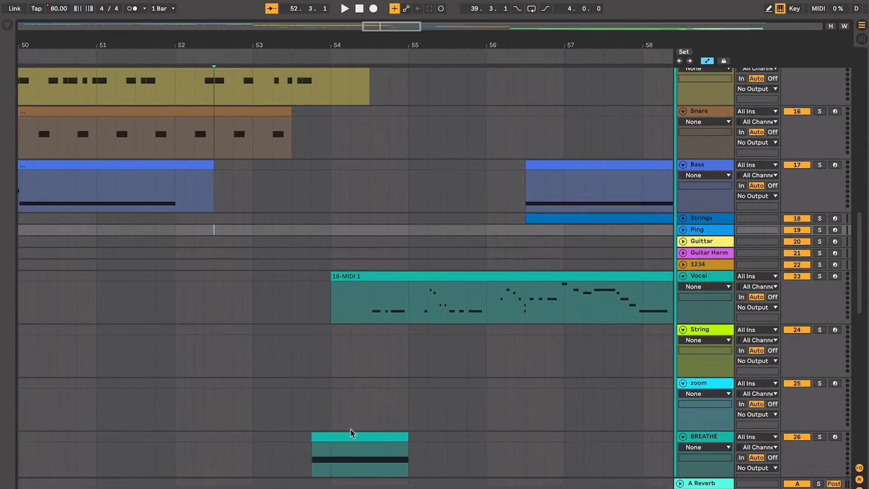
click(352, 434)
click(215, 297)
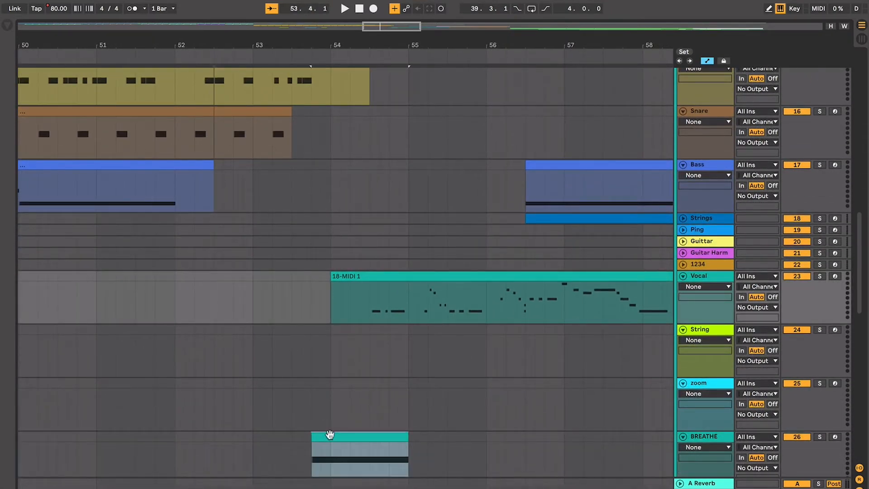
click(329, 433)
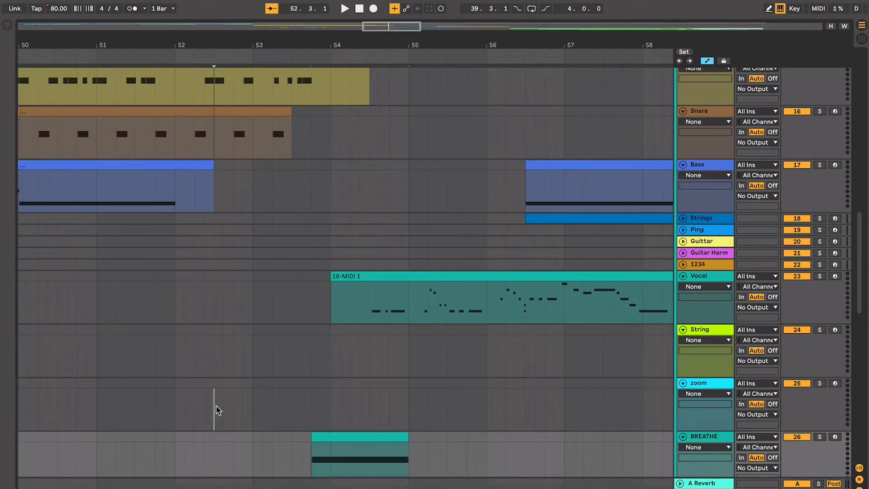
Play the arrangement from 52.3.1, viewed at beat-level detail
click(217, 407)
key(space)
key(plus)
key(plus)
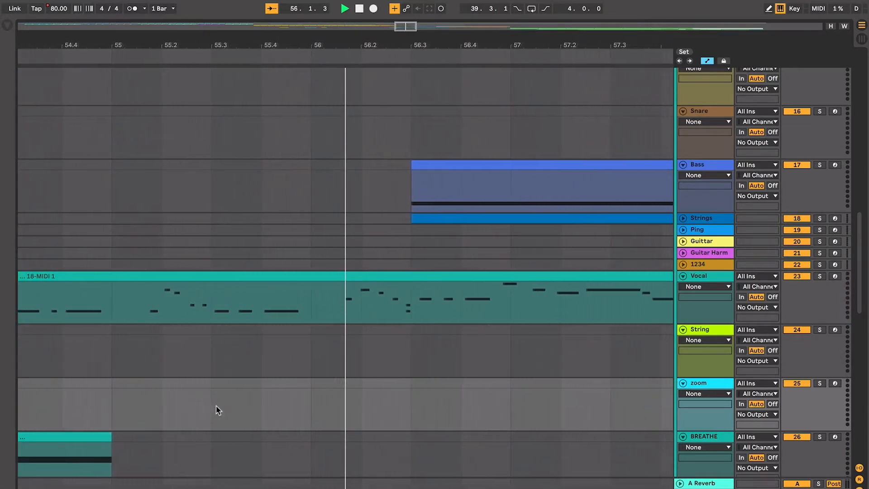
Unfold the Strings, Ping, Guittar, Guitar Harm and 1234 tracks while the song plays
click(683, 219)
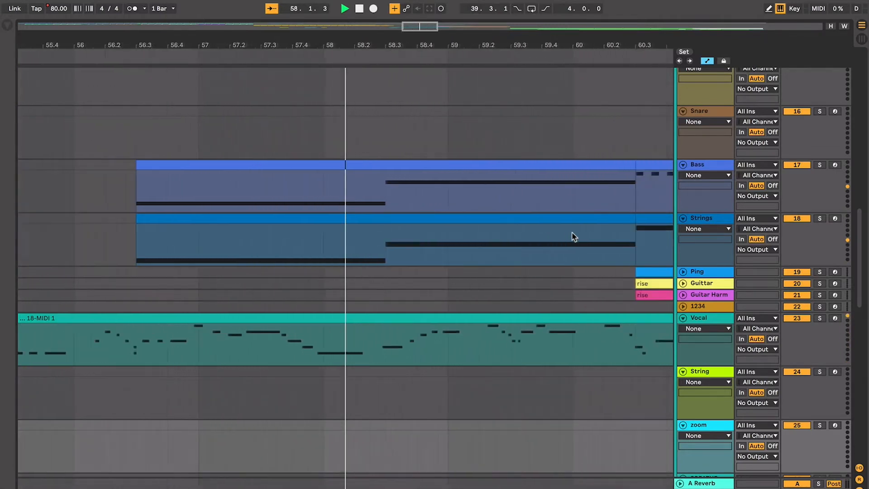
key(minus)
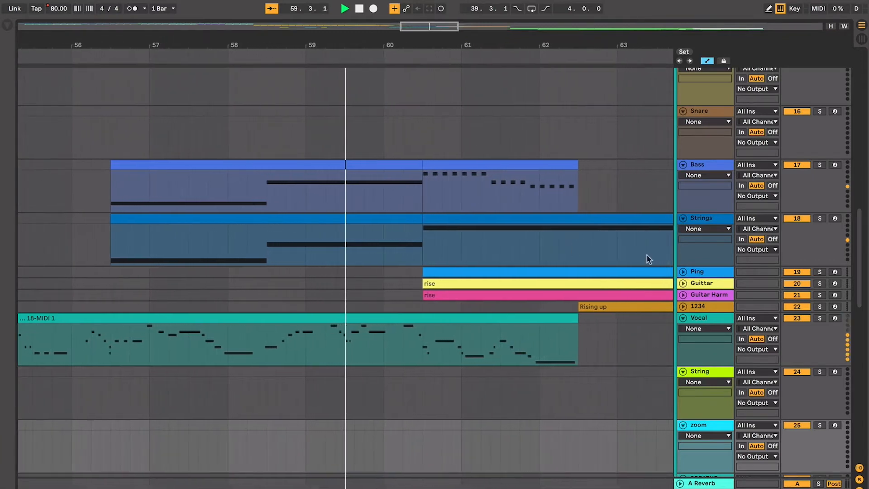
click(683, 271)
click(683, 325)
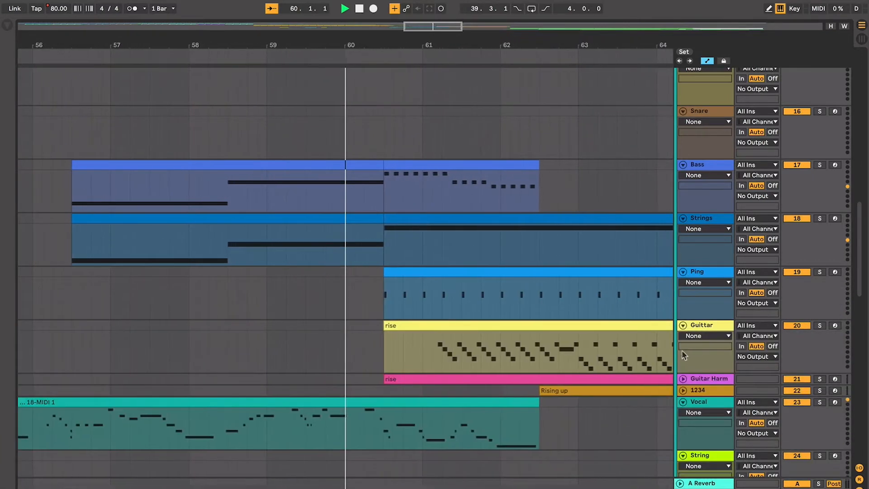
click(683, 378)
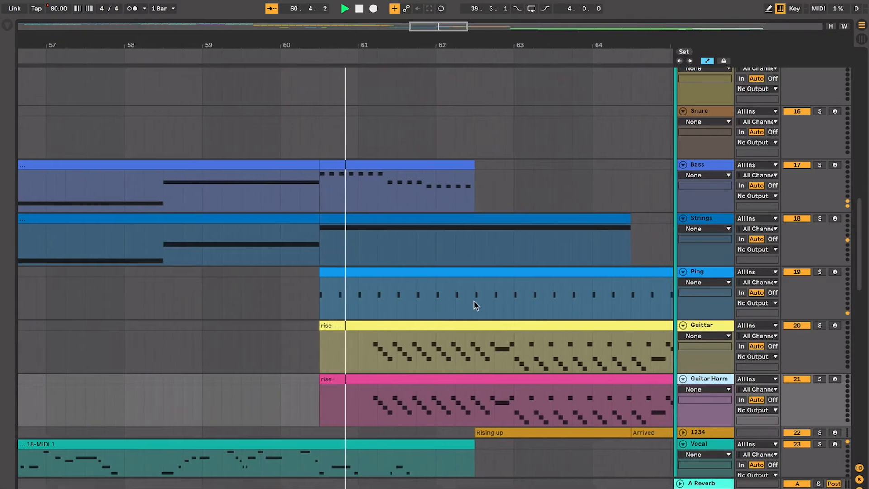
scroll(474, 306, down, 3)
key(plus)
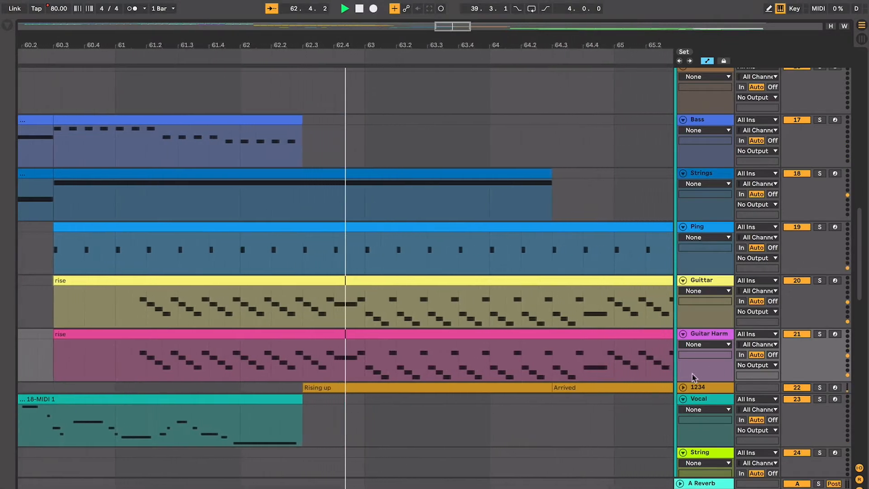
click(683, 388)
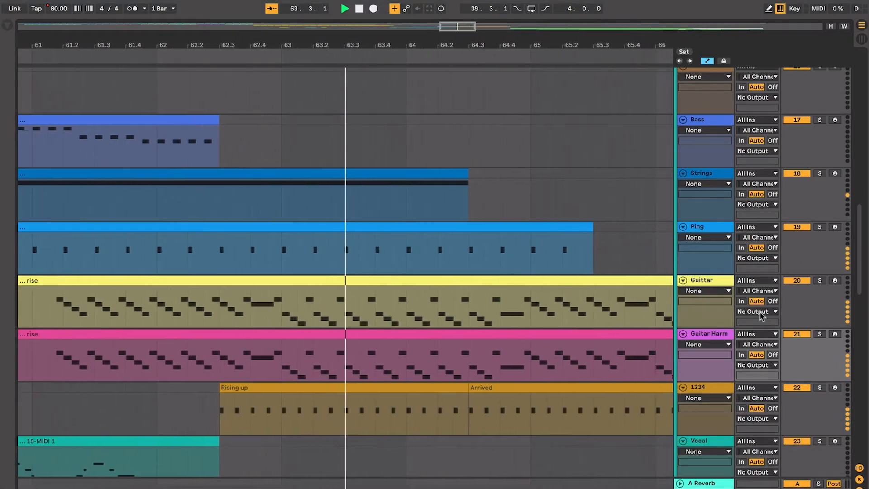
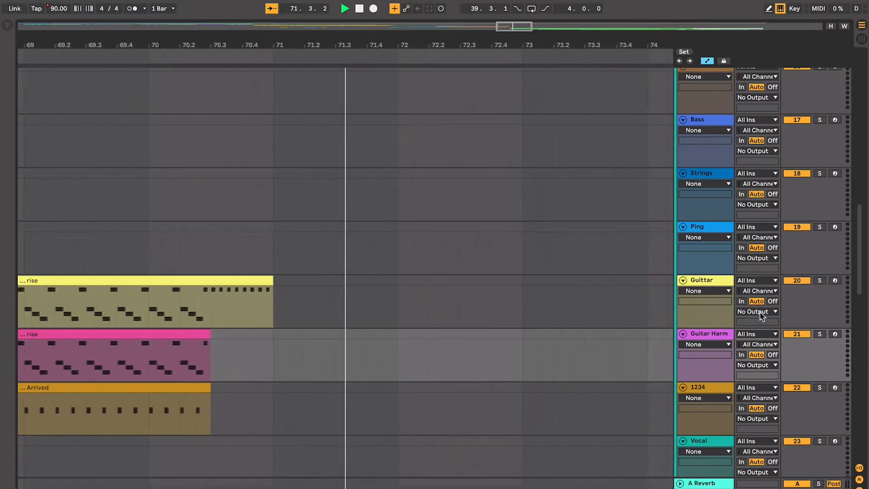
Stop playback and review the Bass, Strings, Ping, guitar and 1234 clips between bars 48 and 70
scroll(497, 311, left, 15)
scroll(497, 311, down, 2)
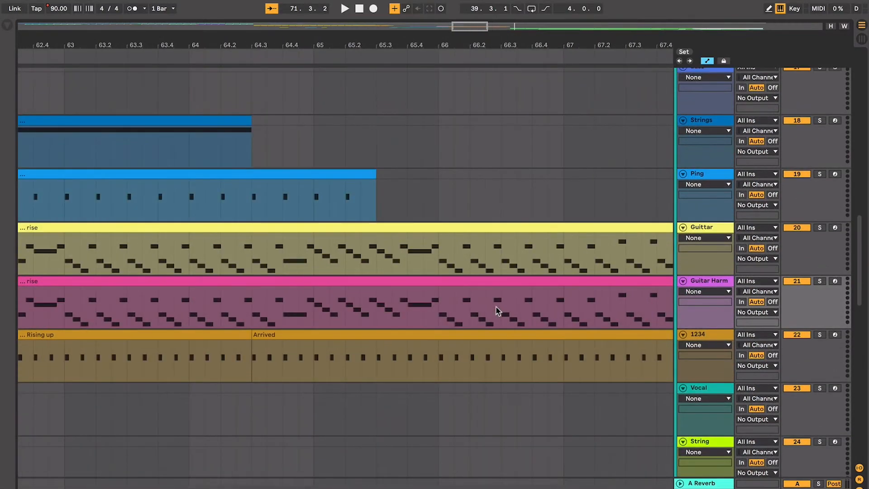
key(minus)
key(minus)
scroll(497, 311, left, 5)
scroll(497, 311, up, 4)
click(301, 261)
scroll(300, 261, left, 4)
scroll(300, 261, up, 1)
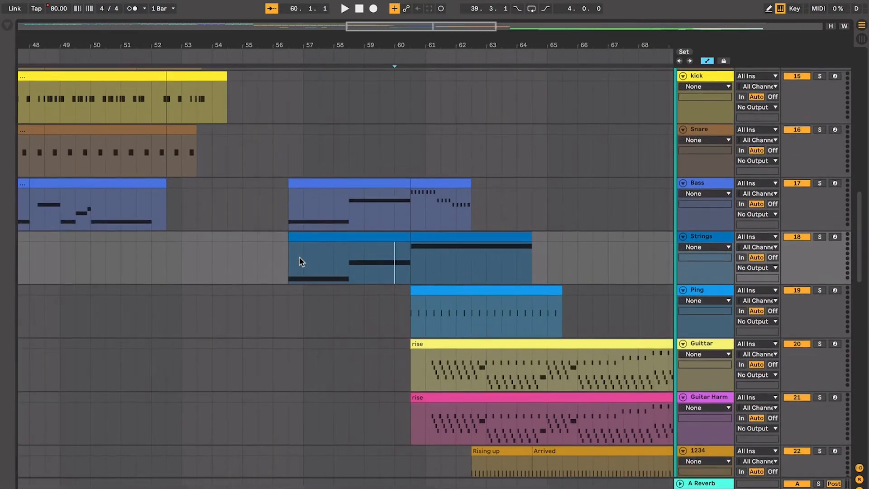
scroll(373, 335, down, 2)
scroll(374, 335, right, 1)
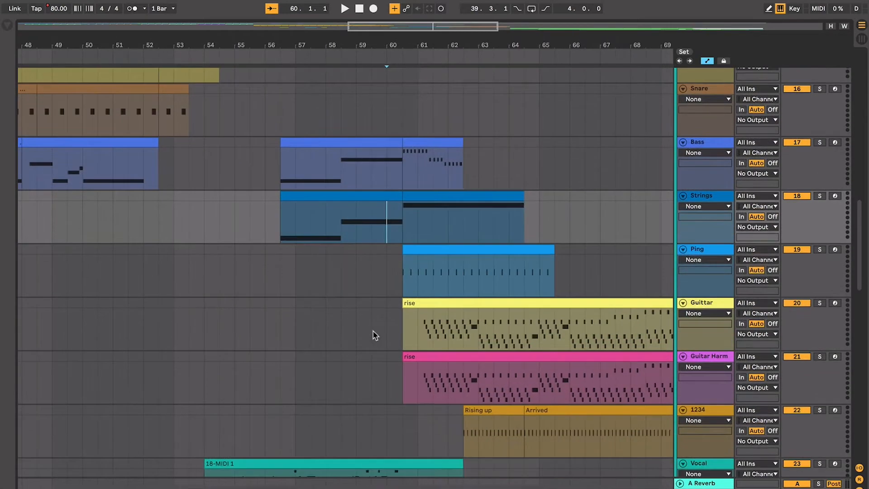
scroll(481, 344, down, 4)
scroll(481, 344, right, 2)
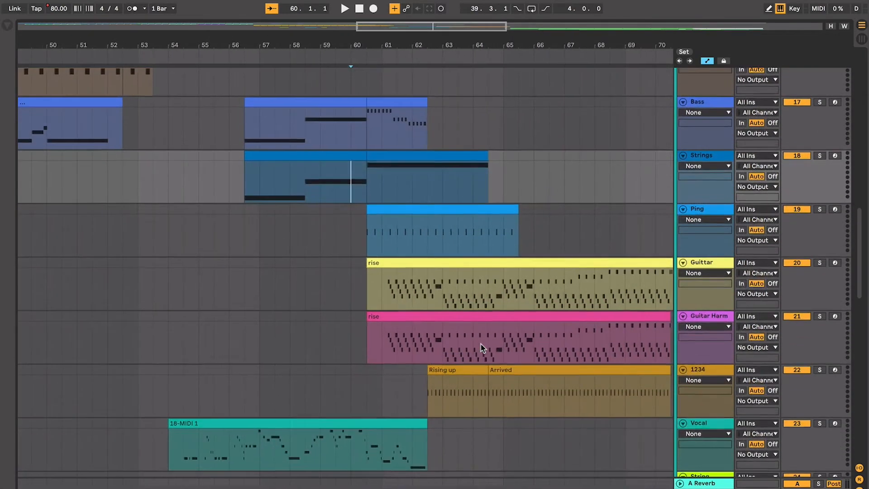
Review the tracks from Pad down to BREATHE around the transition between bars 45 and 66
scroll(481, 343, left, 4)
scroll(480, 344, up, 5)
scroll(481, 344, up, 6)
scroll(480, 344, left, 2)
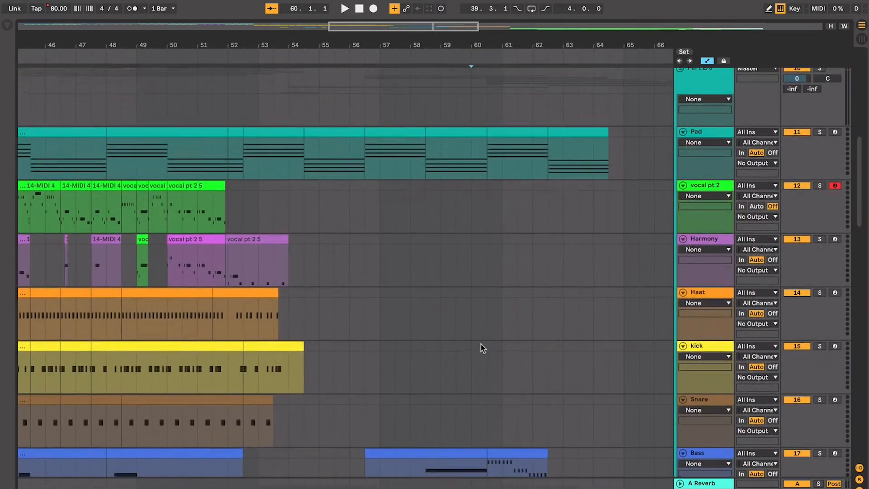
scroll(480, 344, down, 2)
scroll(481, 344, down, 10)
scroll(481, 344, right, 1)
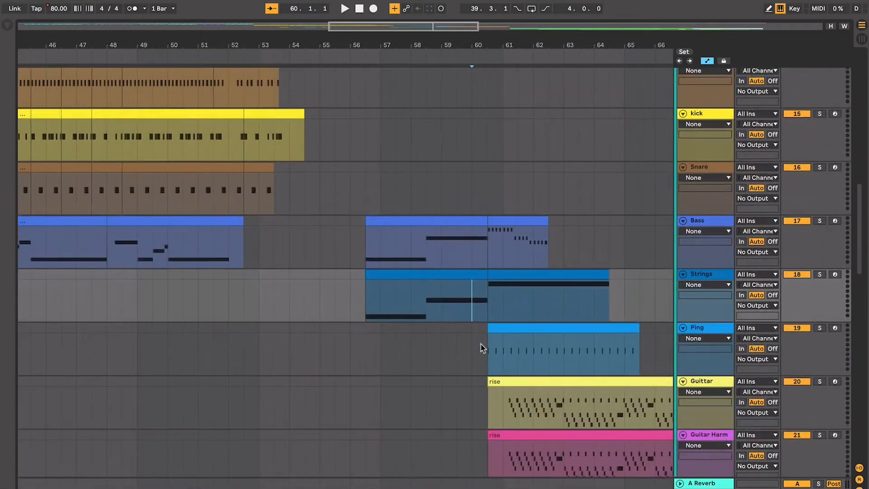
scroll(480, 344, up, 5)
scroll(480, 344, left, 2)
scroll(481, 344, down, 3)
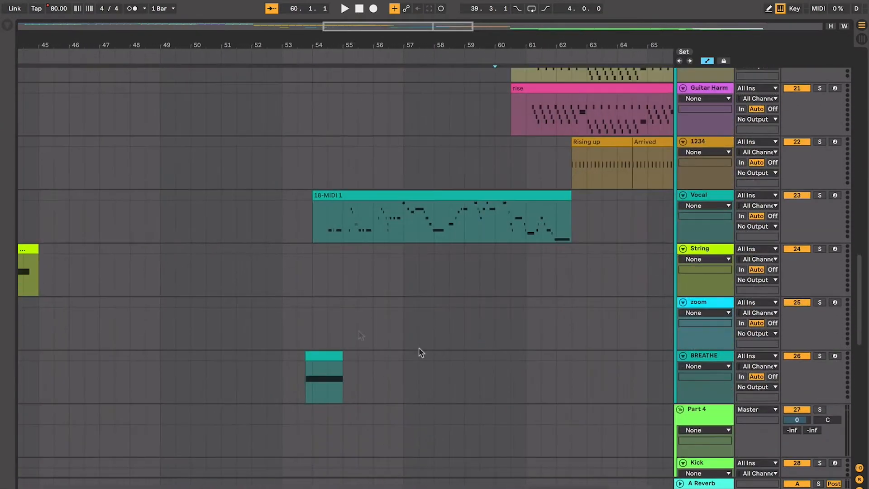
Place the insert marker at 53.4.1 on the zoom track, at the BREATHE clip's start, and examine the surrounding tracks
click(308, 305)
scroll(308, 304, up, 4)
click(279, 309)
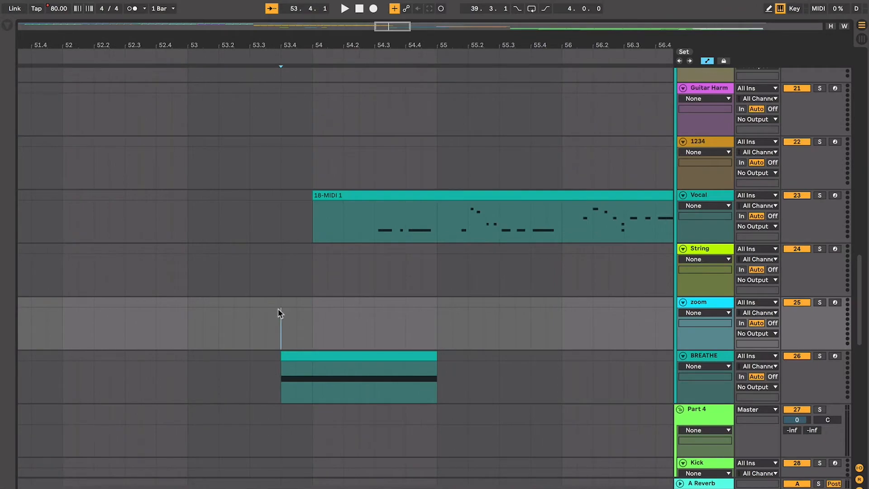
scroll(277, 312, up, 5)
scroll(277, 311, right, 2)
scroll(278, 312, up, 4)
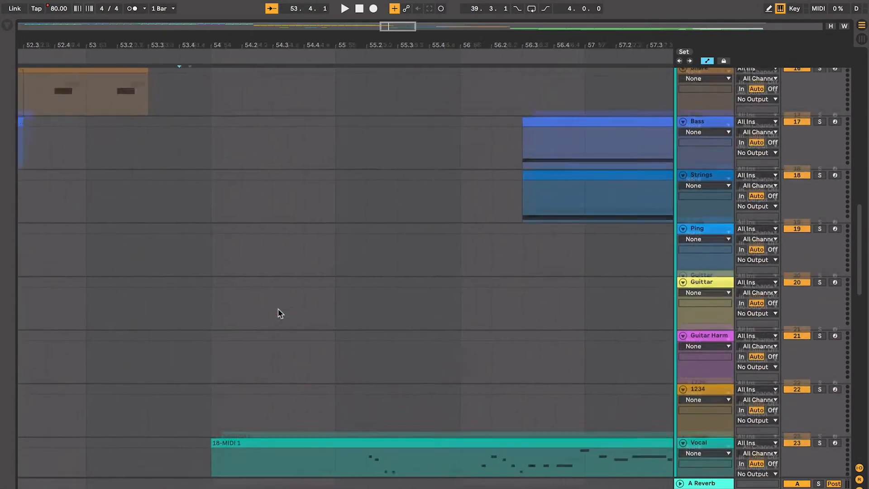
scroll(278, 311, down, 8)
scroll(278, 311, left, 2)
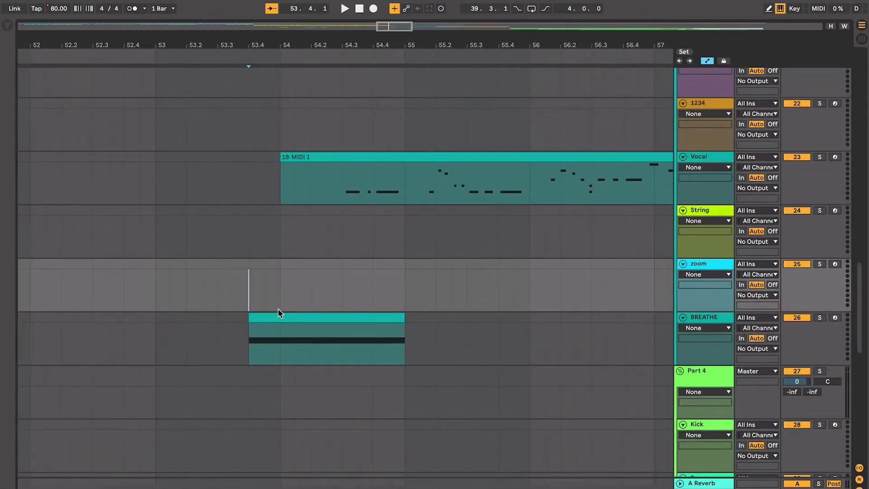
Play the BREATHE clip from 53.4.1 into the Vocal entrance, stop, and examine the neighbouring tracks
key(space)
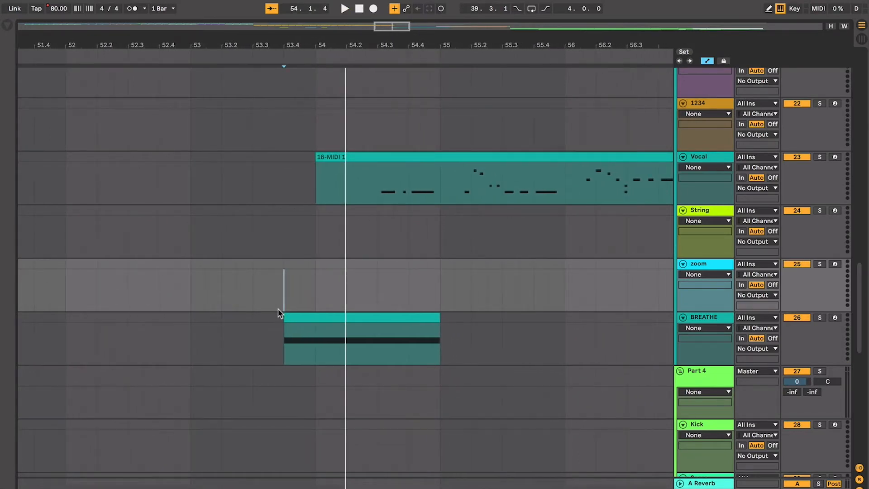
scroll(278, 312, up, 2)
scroll(278, 312, right, 1)
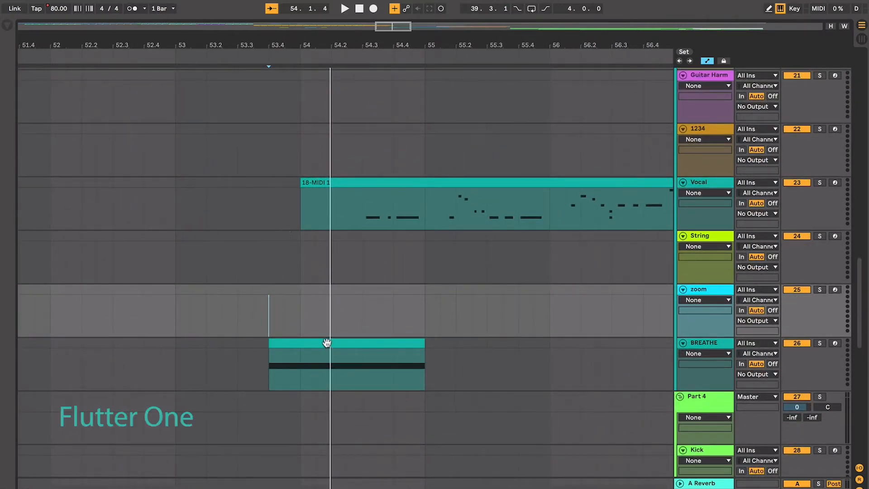
scroll(326, 343, left, 3)
scroll(326, 343, right, 2)
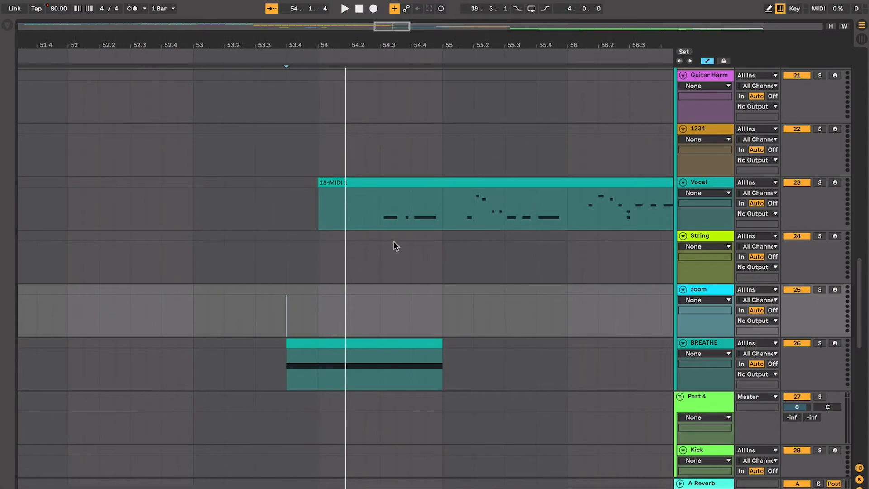
scroll(394, 242, up, 3)
scroll(394, 242, right, 3)
Select the BREATHE clip, place the insert marker at 54.3.1 on the Vocal track, and review the tracks up to Pad
click(277, 435)
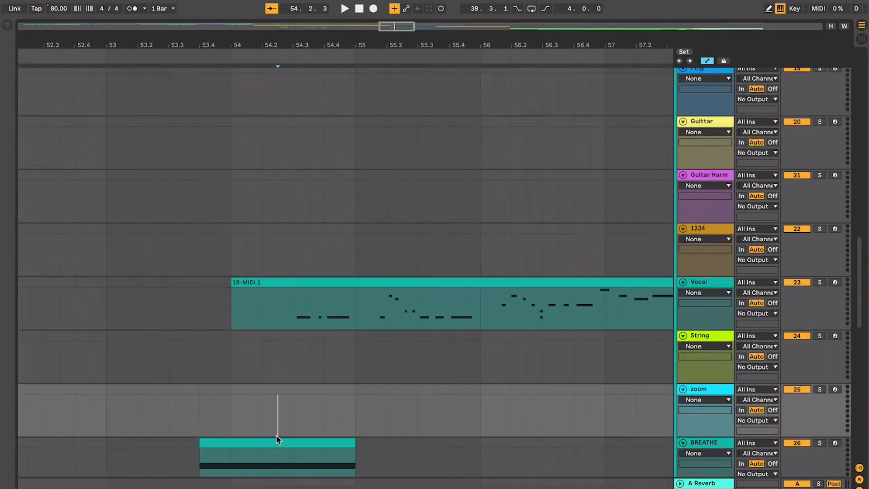
scroll(277, 439, down, 1)
click(279, 421)
scroll(280, 423, up, 3)
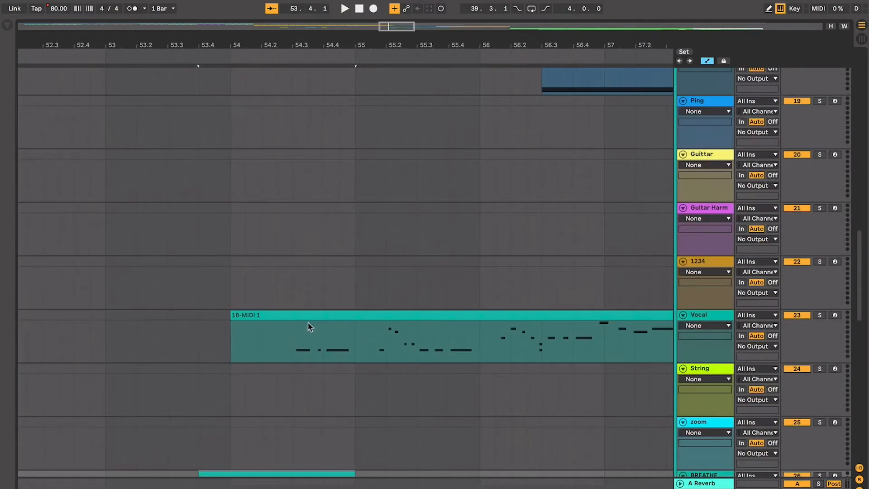
click(296, 351)
scroll(295, 350, up, 10)
scroll(295, 351, right, 2)
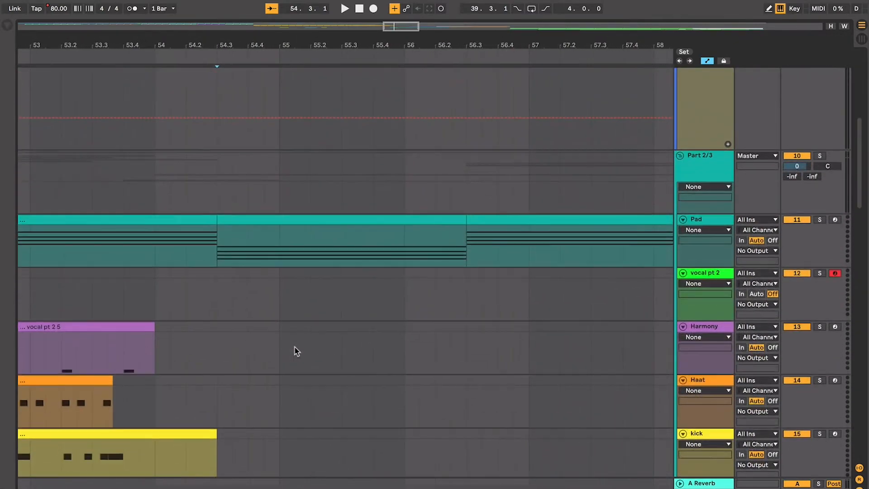
scroll(295, 351, down, 2)
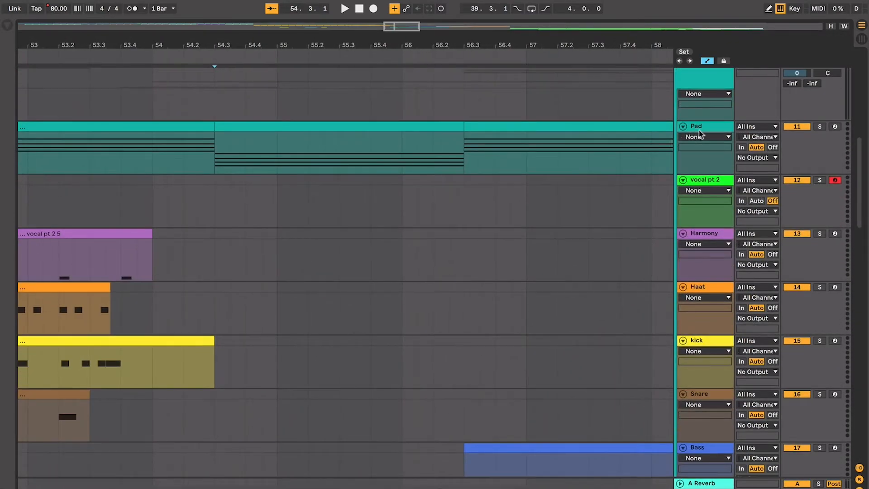
Move the Pad track between Snare and Bass, and move the Vocal track directly below Strings
drag(701, 133, 681, 195)
scroll(516, 398, down, 4)
scroll(515, 398, right, 1)
scroll(515, 398, down, 4)
scroll(515, 398, right, 1)
scroll(614, 277, down, 8)
scroll(614, 277, right, 1)
scroll(612, 278, up, 11)
scroll(612, 278, left, 3)
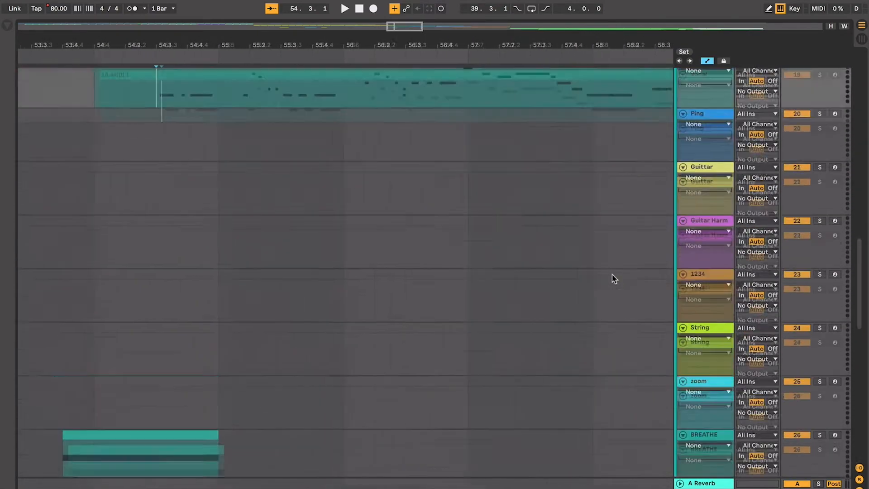
Play the transition from the Pad clip at 52.3.1 until after the Bass and Strings clips enter, and stop playback
click(155, 262)
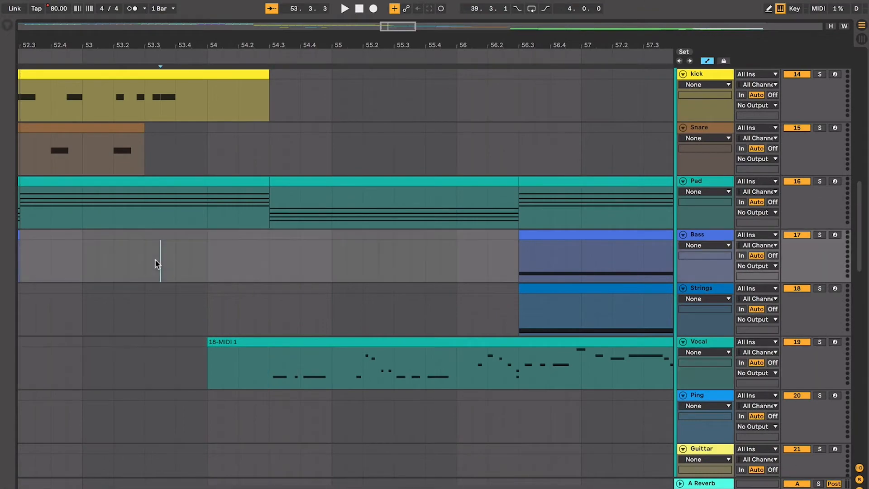
click(118, 187)
scroll(132, 194, up, 1)
scroll(132, 194, left, 3)
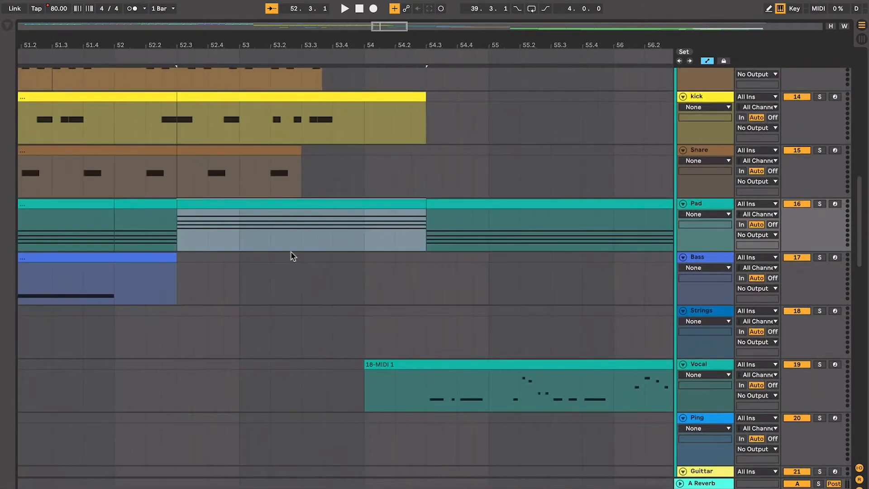
key(space)
scroll(290, 252, down, 1)
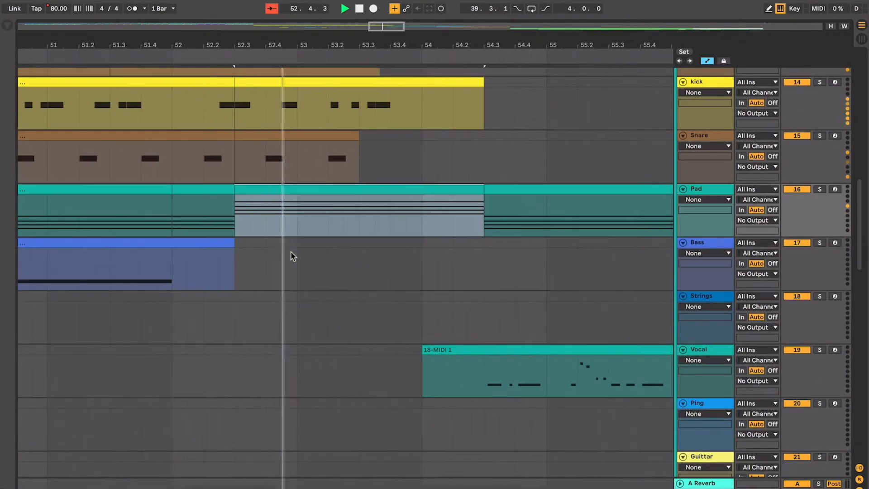
scroll(290, 251, up, 2)
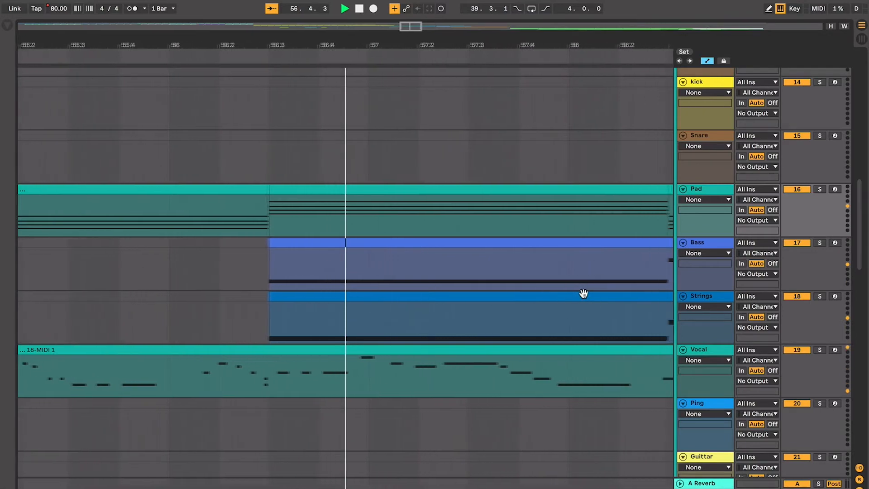
key(space)
scroll(583, 296, left, 4)
scroll(583, 296, down, 1)
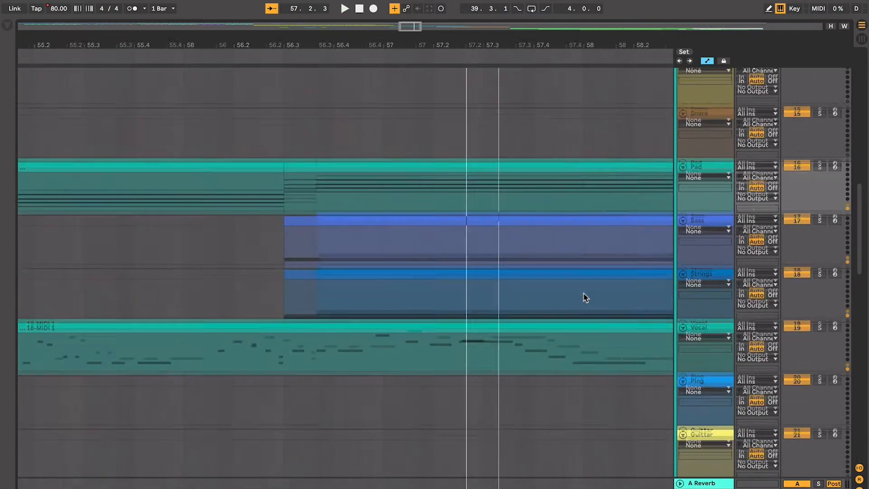
Insert two new MIDI tracks directly below the Vocal track
scroll(500, 332, left, 1)
click(698, 318)
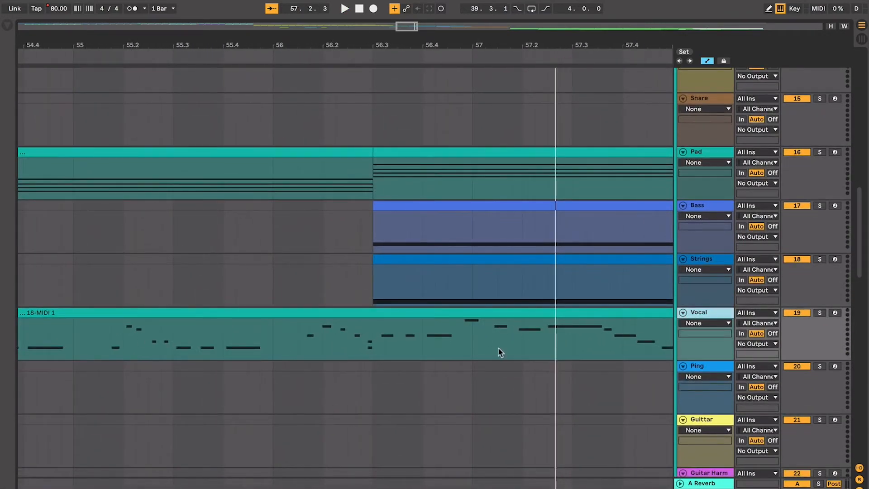
scroll(499, 352, left, 2)
scroll(499, 353, down, 1)
key(ctrl+shift+t)
key(ctrl+shift+t)
Split the Vocal clip at 56.3.1 and copy its first part onto the 20 MIDI track
click(442, 317)
key(ctrl+e)
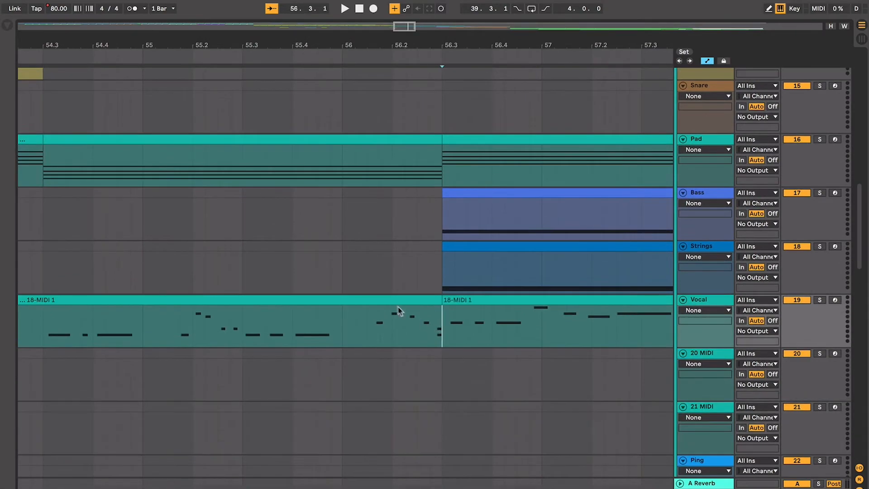
click(398, 310)
drag(397, 309, 394, 363)
scroll(395, 360, left, 4)
scroll(395, 360, down, 1)
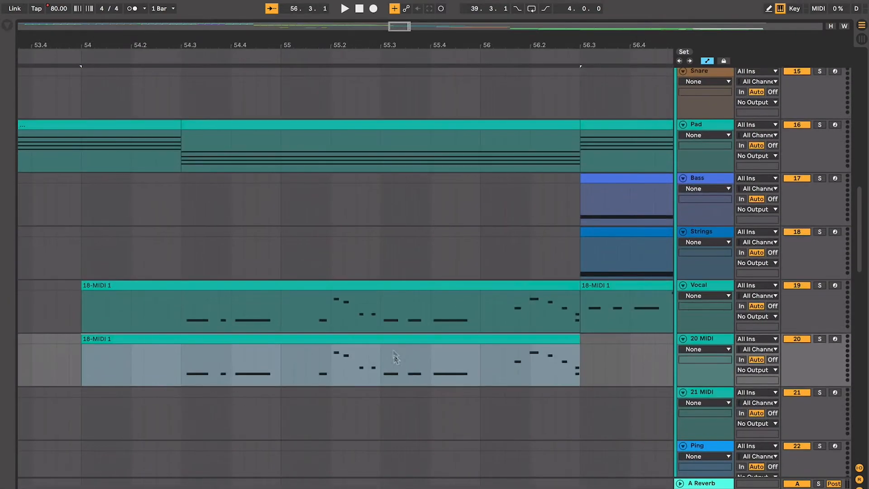
Play the Vocal clip together with its copy on the 20 MIDI track, and place the insert marker at 54.3.1
click(186, 381)
key(space)
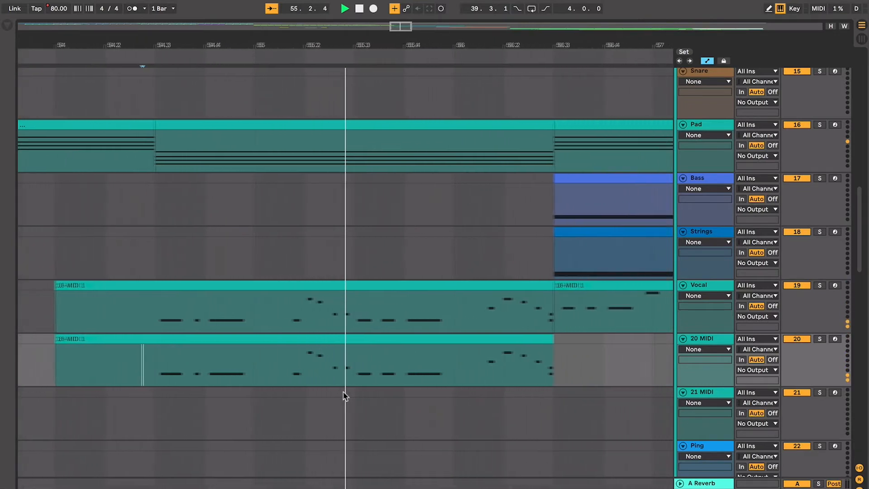
key(space)
click(327, 340)
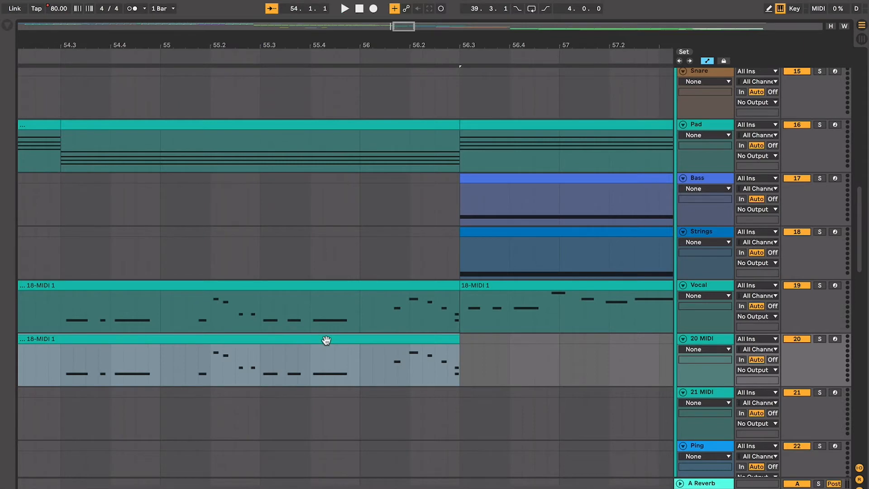
scroll(327, 340, left, 3)
click(140, 371)
key(space)
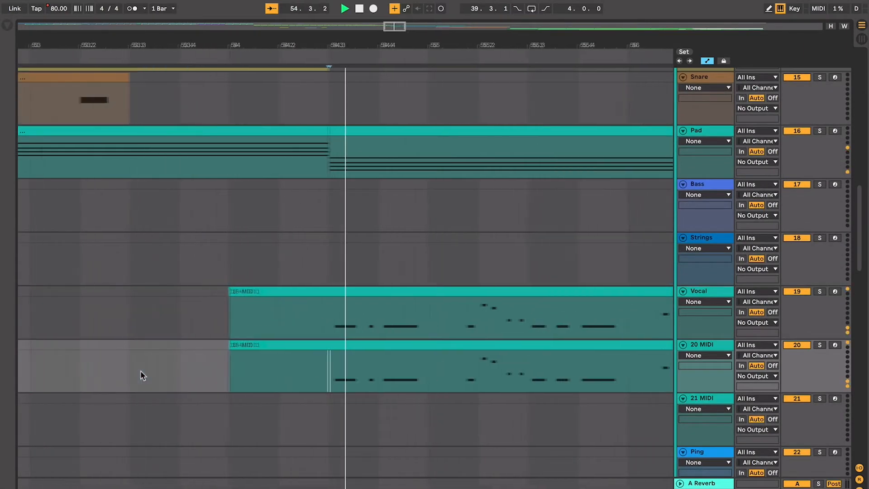
key(space)
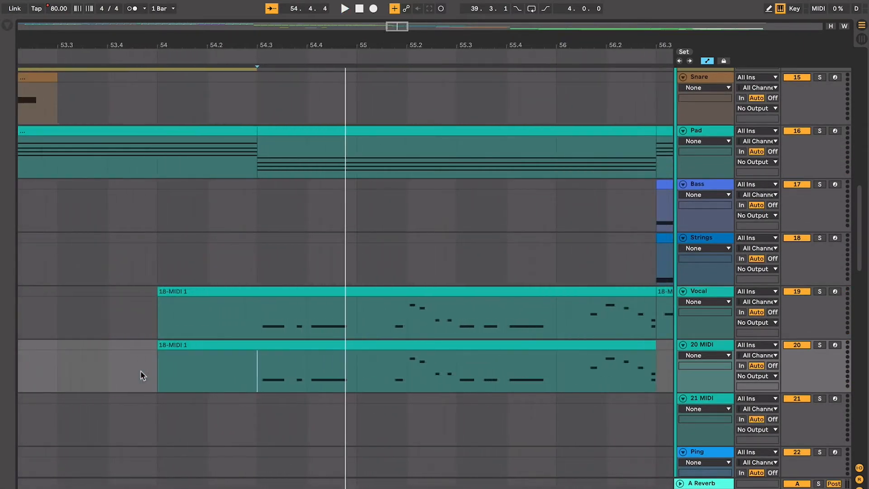
scroll(141, 371, right, 2)
click(235, 380)
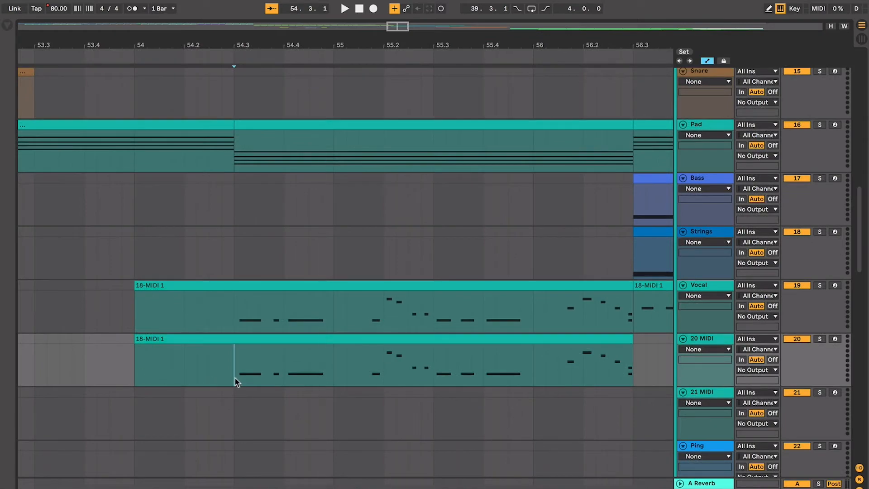
Rename the 20 MIDI track as harmony
scroll(235, 379, right, 3)
scroll(253, 371, right, 2)
key(minus)
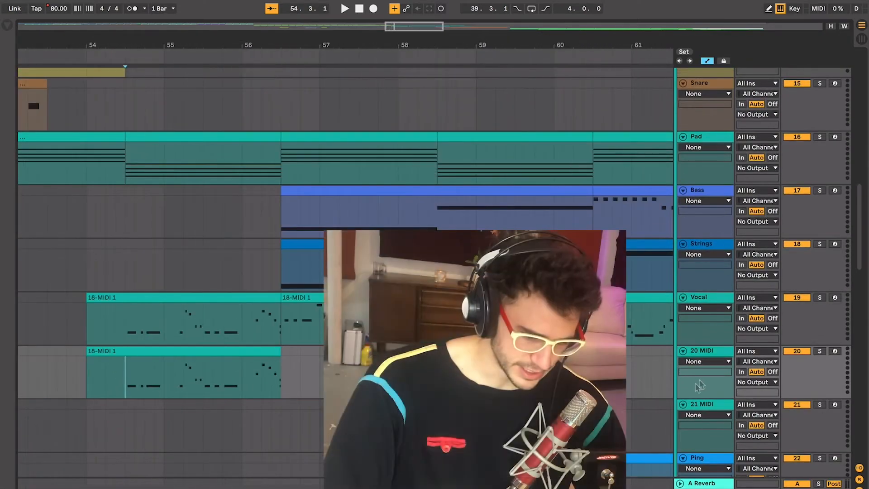
key(super+r)
click(714, 352)
key(super+r)
text(harmony)
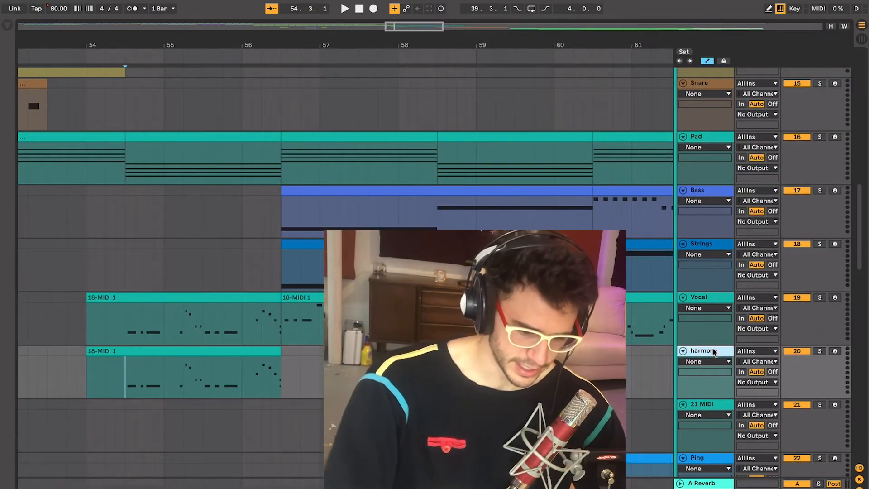
Delete the copied clip on the harmony track and remove the track itself
click(259, 352)
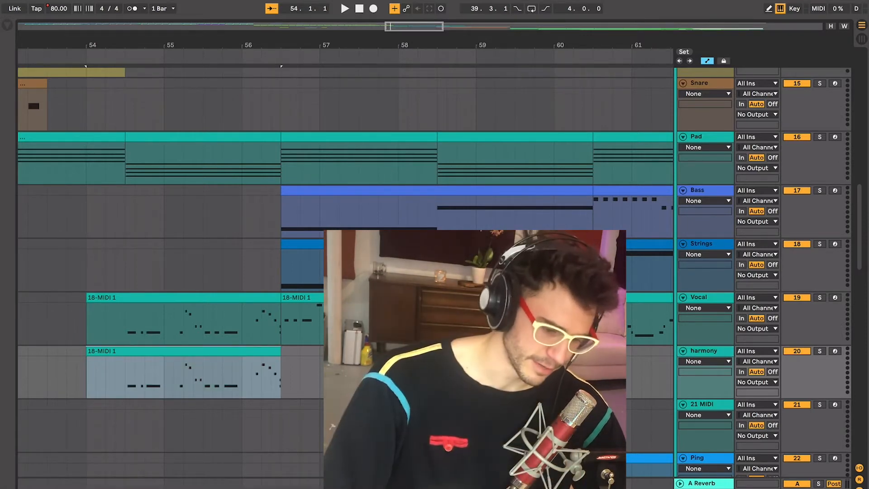
scroll(243, 342, up, 5)
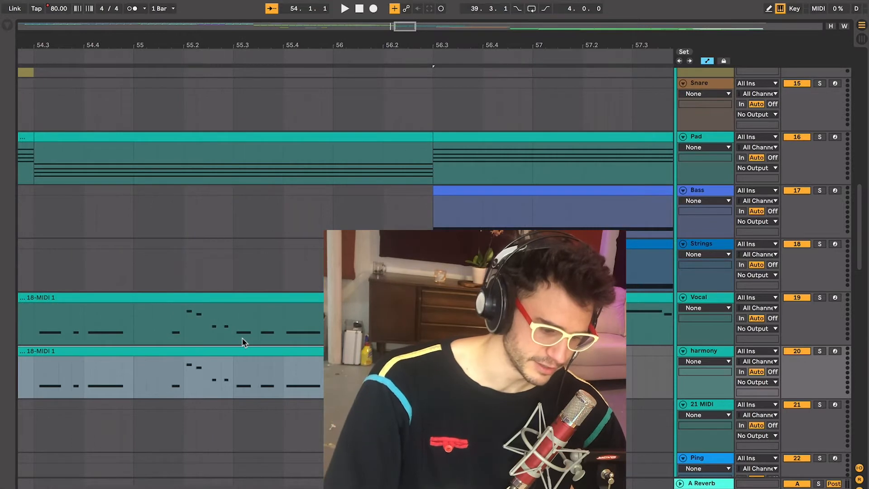
key(Delete)
click(706, 358)
click(707, 358)
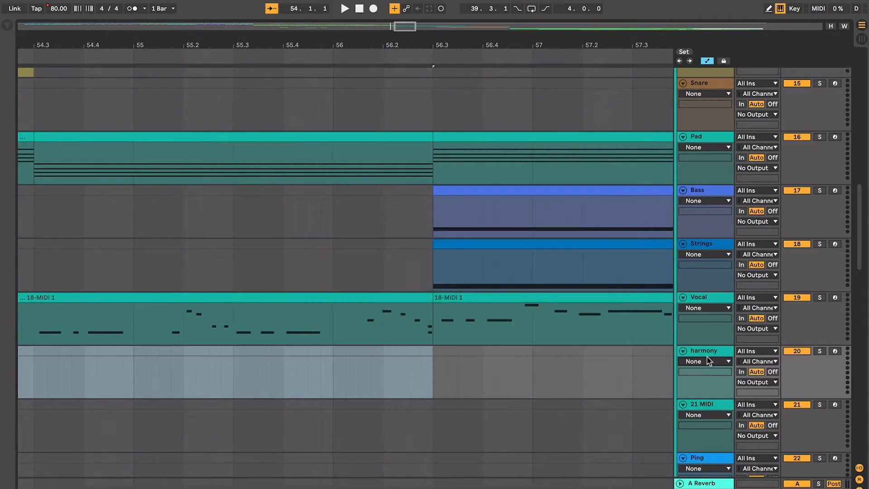
click(707, 358)
click(709, 358)
click(711, 354)
key(Delete)
Play the Vocal line briefly from 55.2.2 on the Vocal track and stop before the Bass and Strings entrance
click(193, 330)
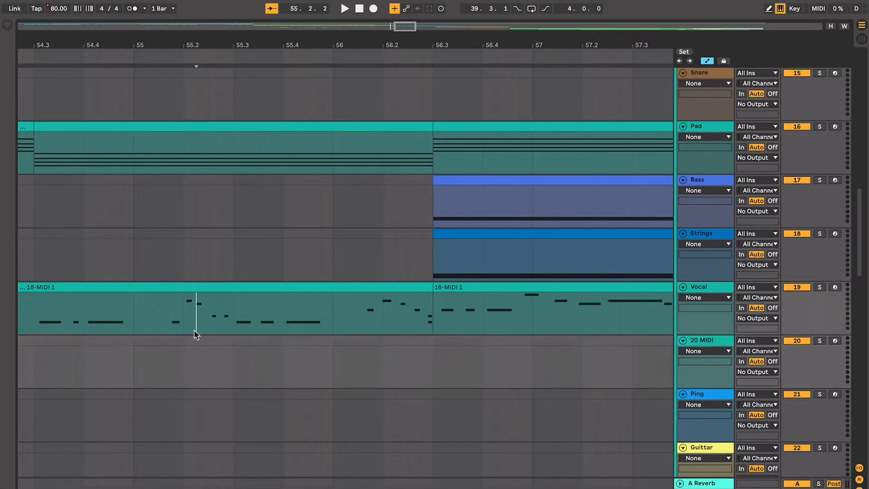
key(space)
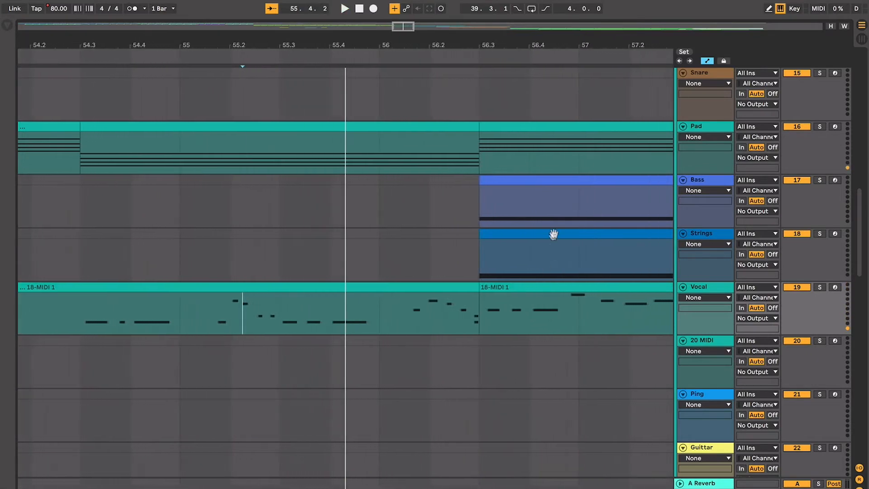
click(552, 232)
key(space)
Select the Pad, Bass and Strings clips starting at 56.3.1 in turn and examine how they enter together
click(526, 181)
scroll(526, 181, right, 3)
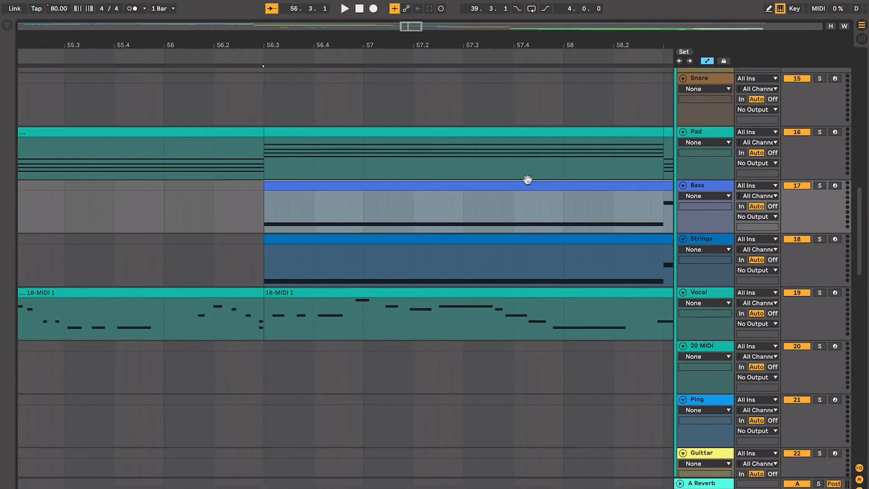
click(470, 133)
click(449, 185)
scroll(286, 229, right, 3)
scroll(287, 229, up, 1)
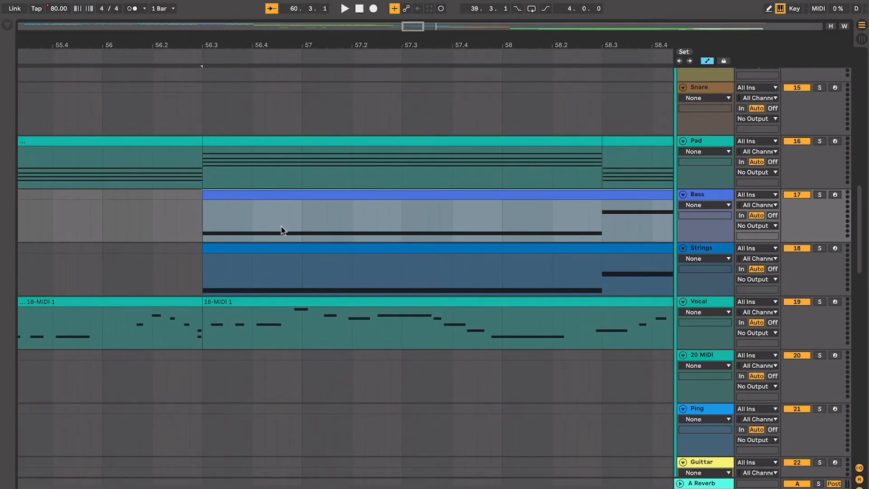
click(225, 248)
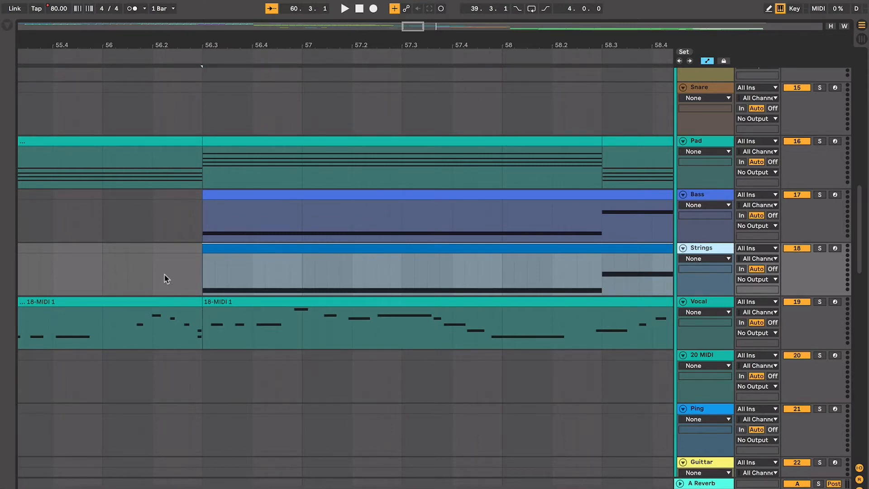
Play the arrangement from 56.1.1 into the rise clips, deleting the empty 20 MIDI track during playback, and stop
click(125, 273)
scroll(99, 271, down, 2)
scroll(98, 271, right, 1)
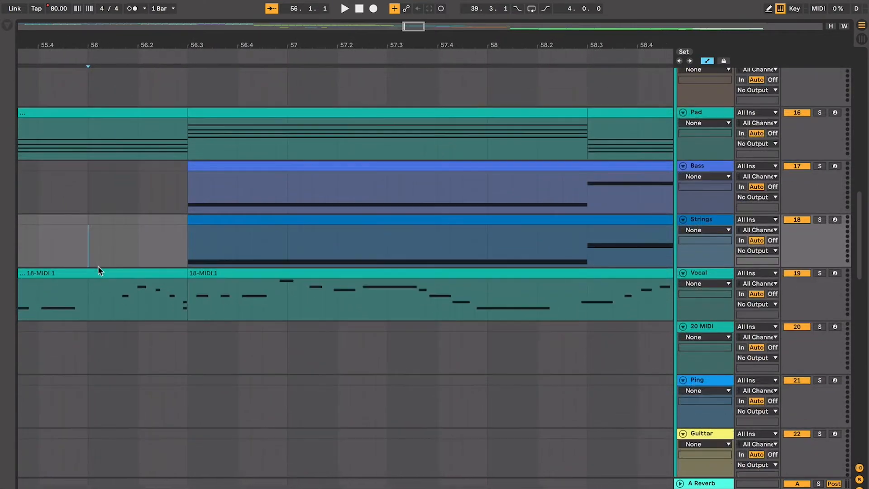
key(space)
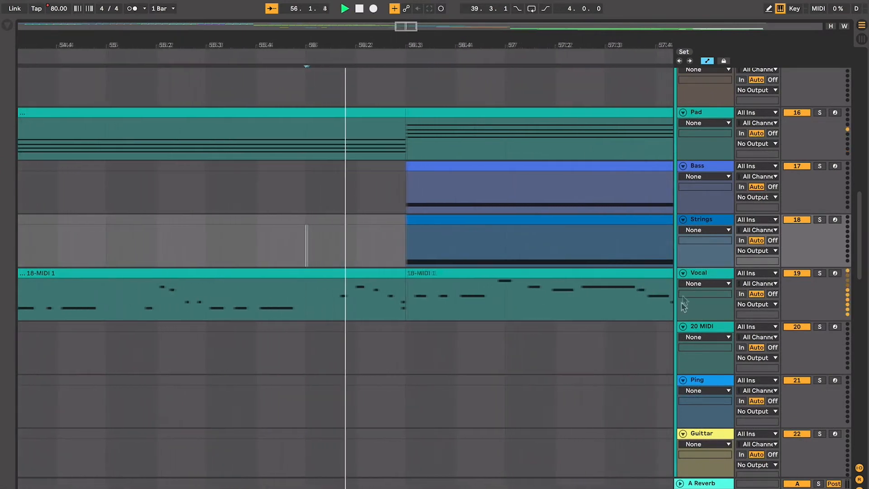
click(703, 326)
key(Delete)
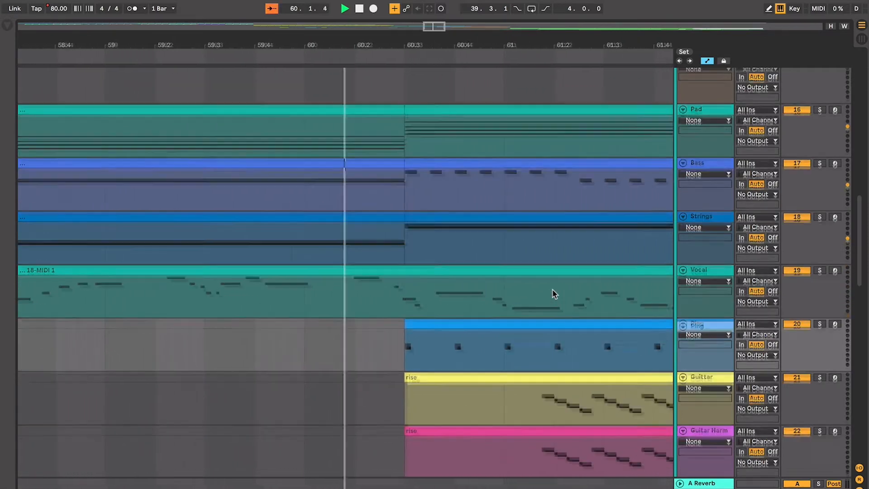
scroll(552, 289, down, 3)
click(471, 301)
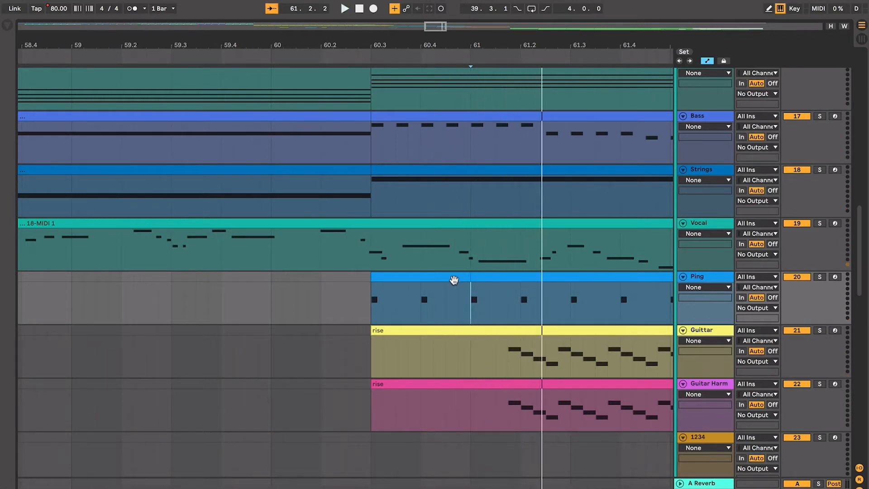
Copy the first Ping clip two beats earlier so that the Ping part starts at 60.1.1
mouse_move(454, 279)
mouse_down()
mouse_move(337, 289)
mouse_move(356, 288)
mouse_up()
click(279, 302)
key(minus)
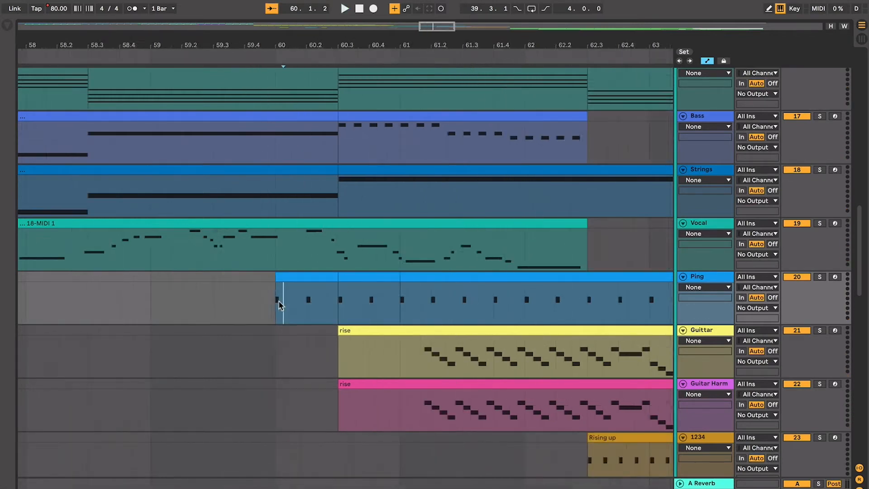
key(minus)
scroll(252, 296, up, 3)
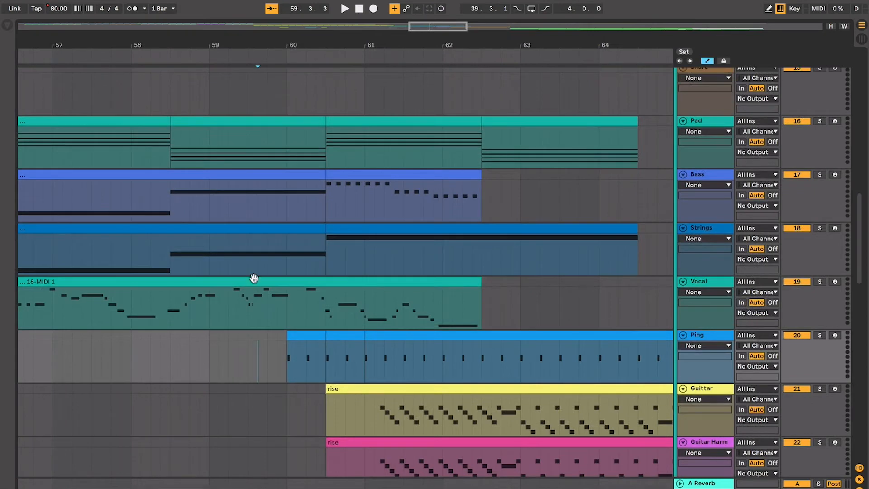
Examine the change at 58.3.1 on the Bass and Pad tracks and select the Strings clip starting at 56.3.1
mouse_move(202, 265)
mouse_down()
mouse_move(475, 294)
mouse_move(471, 257)
mouse_up()
click(212, 256)
click(170, 220)
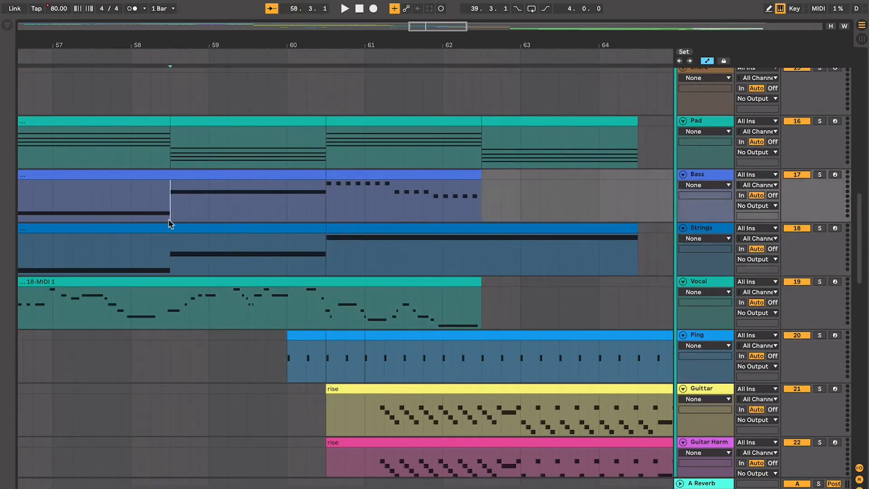
scroll(171, 221, left, 3)
click(292, 141)
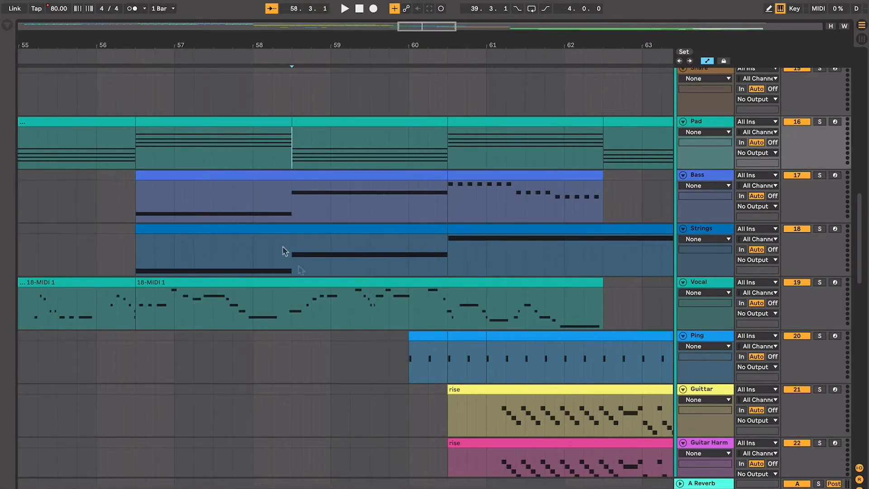
click(290, 229)
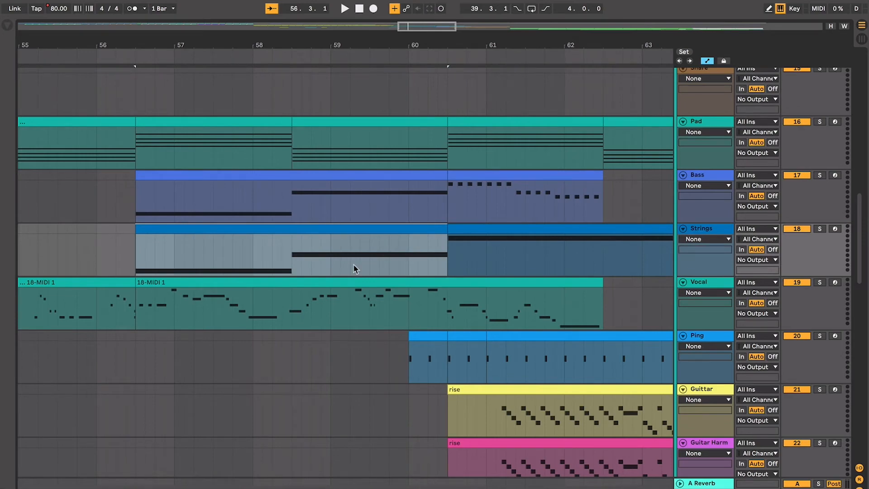
Review the section where the drums end and select the Pad clip running from 54.3.1 to 56.3.1
scroll(353, 265, down, 4)
scroll(354, 265, down, 5)
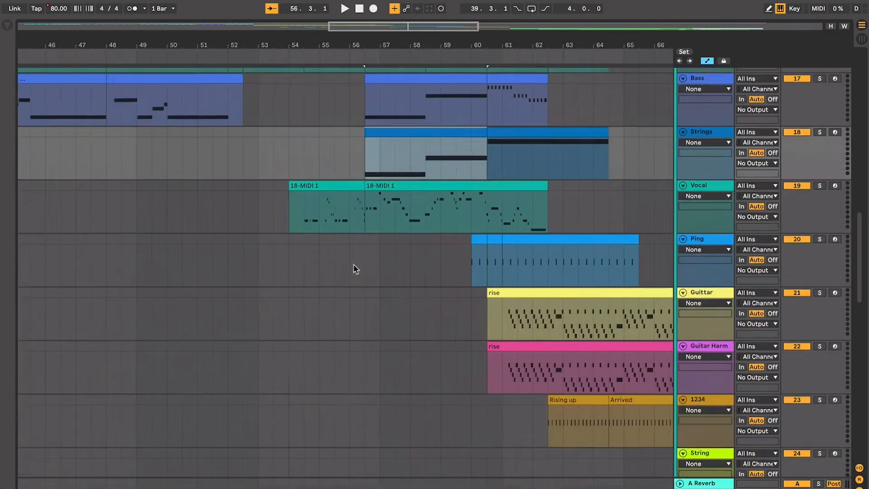
scroll(354, 265, down, 9)
click(403, 310)
scroll(403, 310, up, 14)
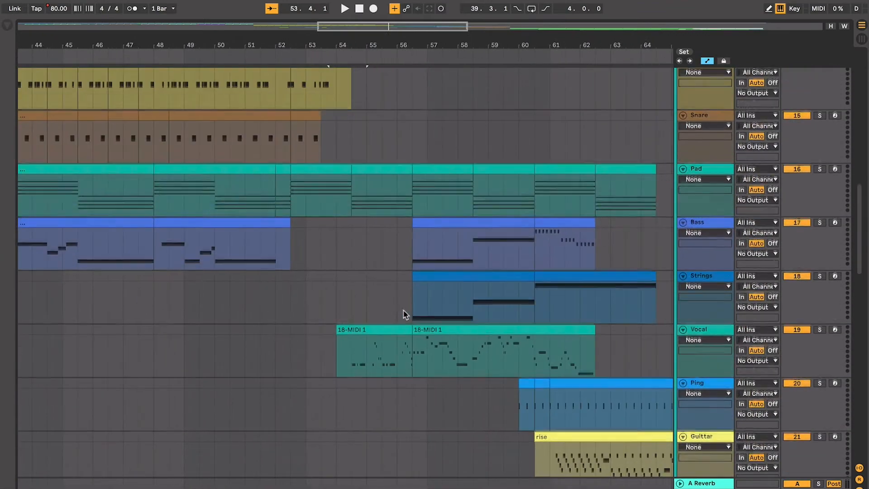
click(351, 194)
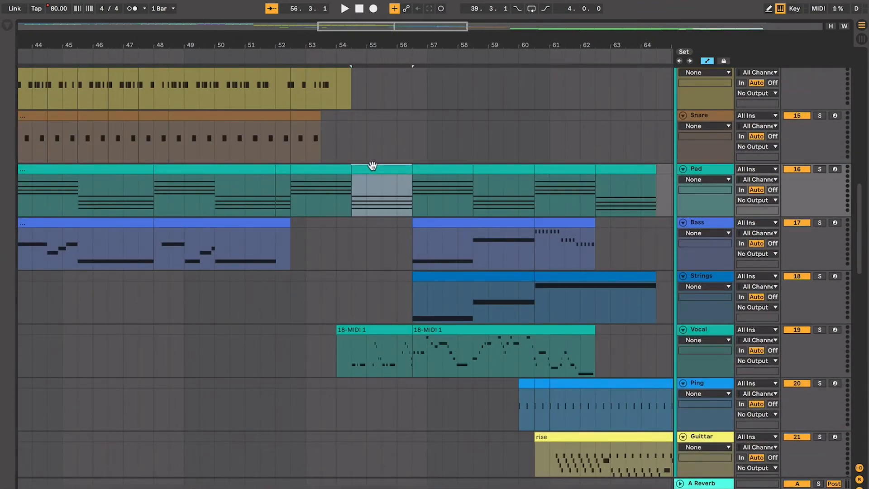
scroll(372, 166, up, 5)
scroll(394, 202, right, 2)
scroll(396, 202, down, 1)
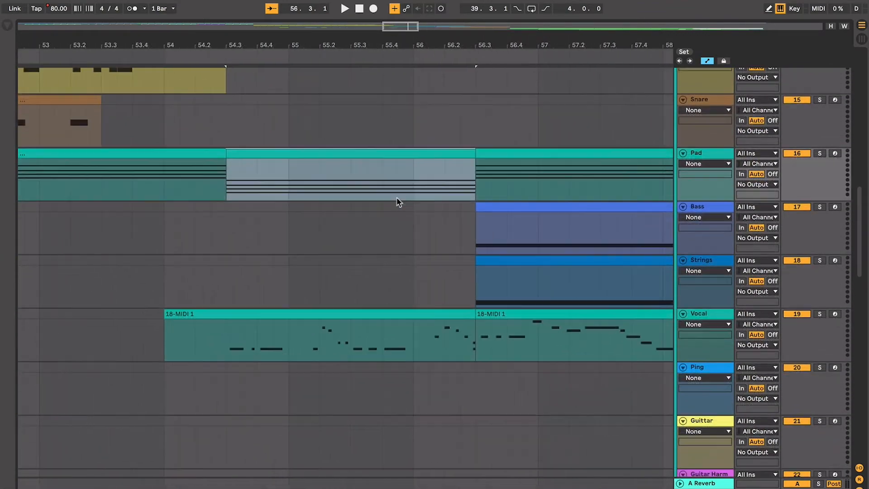
scroll(397, 202, down, 2)
scroll(396, 202, right, 2)
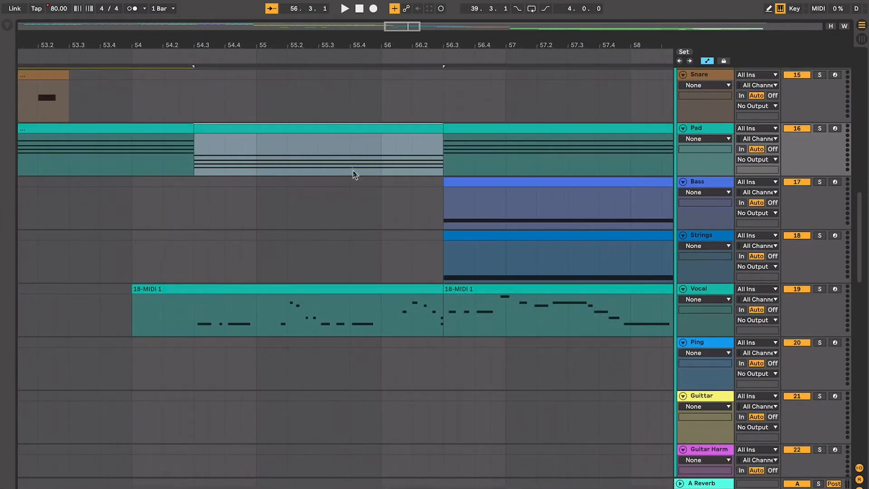
Select the Vocal clip starting at 54.1.1 and the Strings clip at 56.3.1 to compare their entrances
scroll(369, 248, down, 3)
click(352, 256)
scroll(352, 256, right, 2)
scroll(352, 256, up, 1)
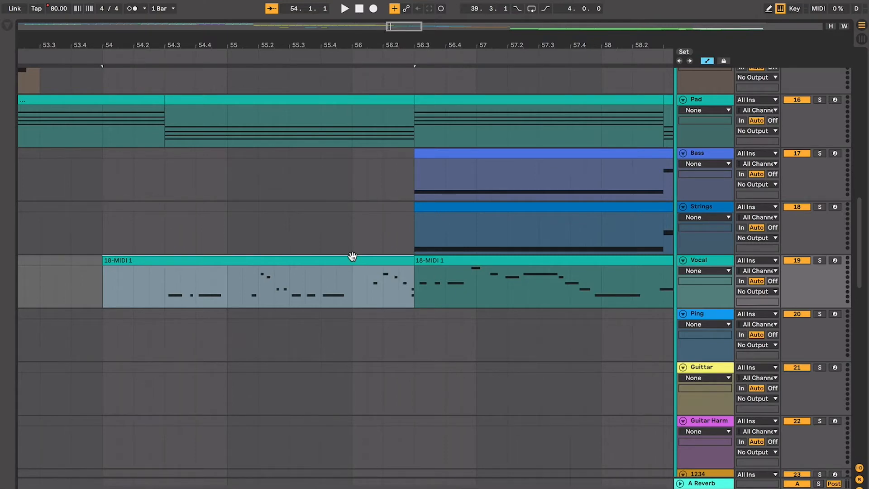
scroll(352, 257, right, 3)
click(354, 226)
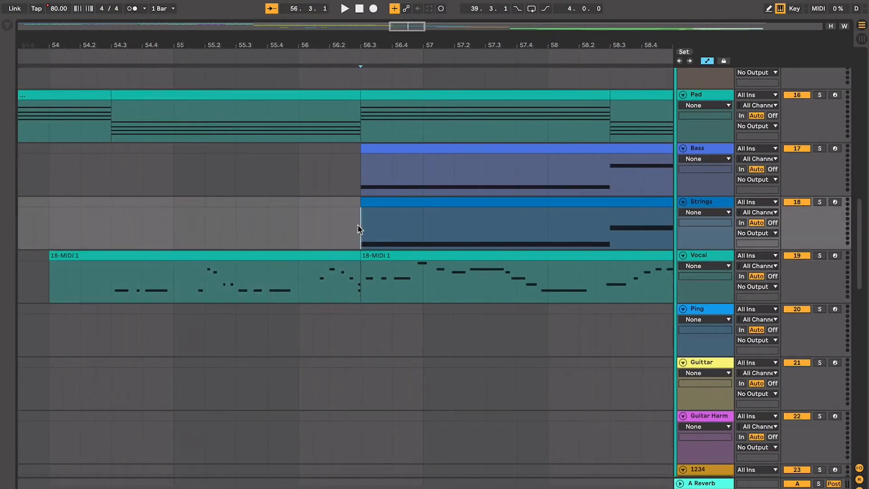
scroll(357, 225, right, 2)
scroll(357, 228, right, 2)
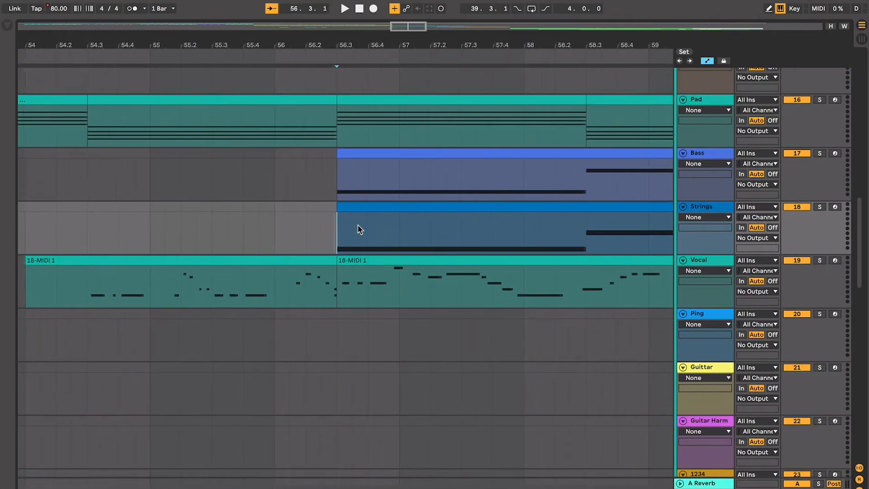
click(352, 212)
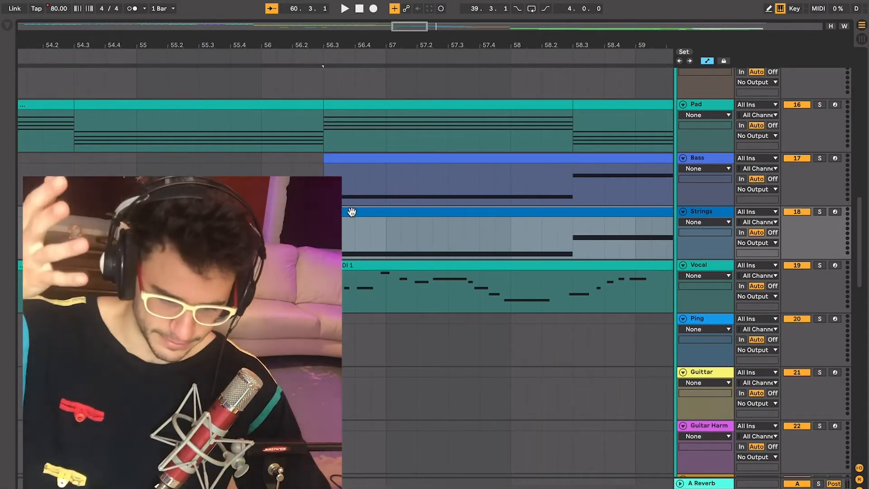
Place the insert marker at 58.3.1 on the Strings track to examine the note change there
scroll(352, 211, down, 2)
scroll(352, 212, right, 5)
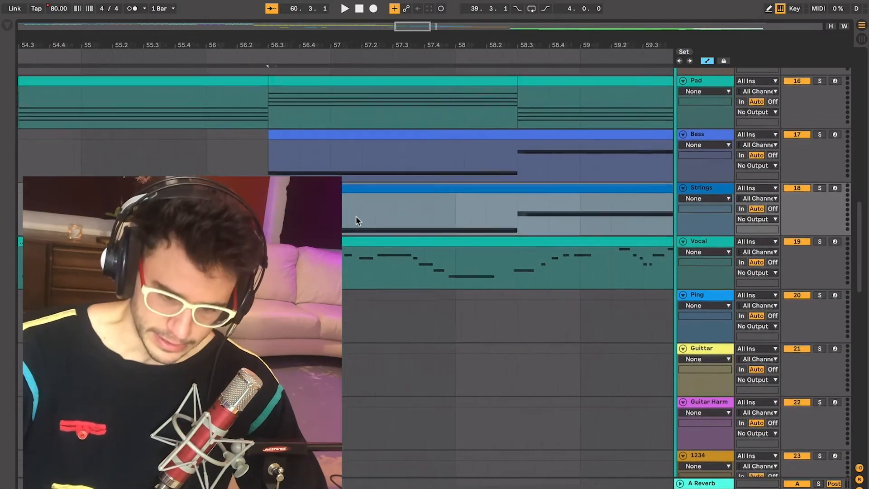
scroll(356, 220, right, 2)
scroll(357, 220, up, 1)
key(minus)
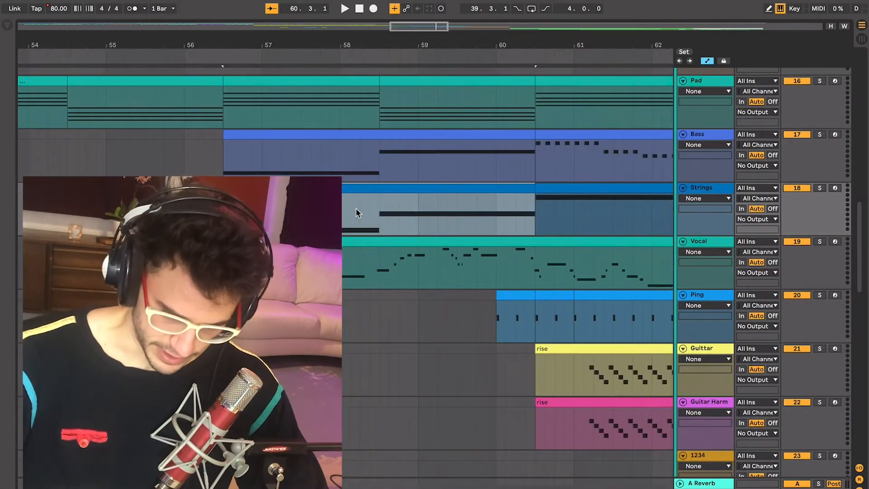
scroll(356, 208, right, 3)
scroll(355, 208, up, 2)
click(342, 233)
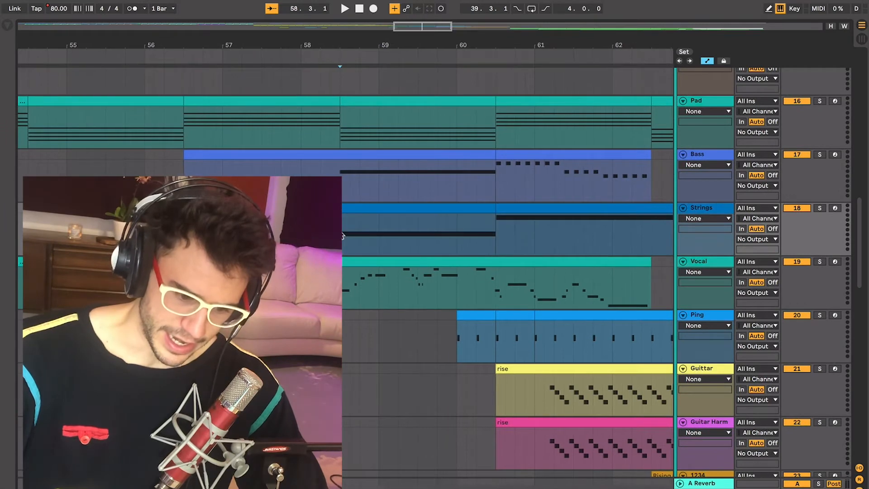
Mark 60.1.1 on the Vocal track and select the Vocal clip starting at 56.3.1
scroll(343, 235, right, 2)
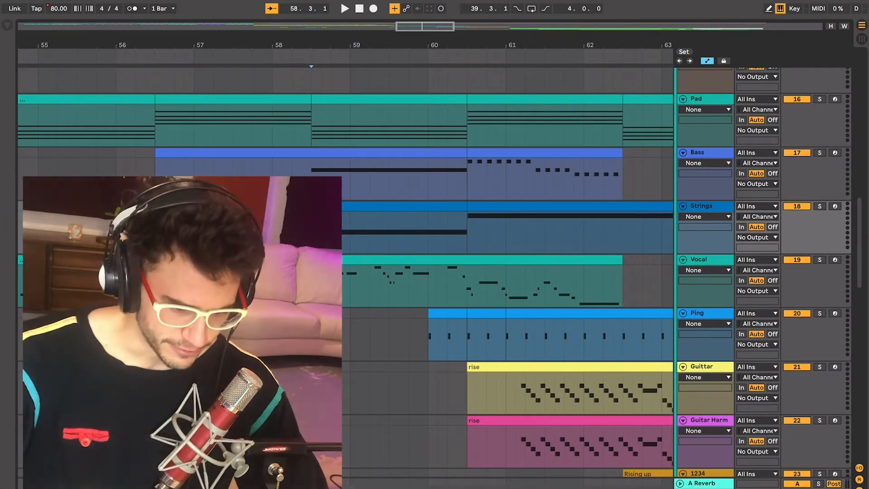
click(349, 259)
click(429, 282)
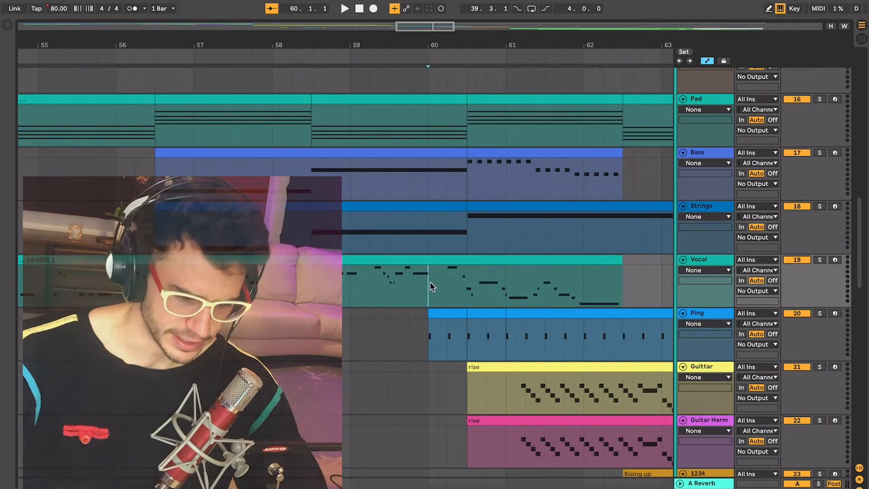
click(401, 258)
Select the short Ping clip at 60.1.1 and examine how it leads into the rise clips
scroll(398, 272, down, 1)
scroll(398, 272, right, 2)
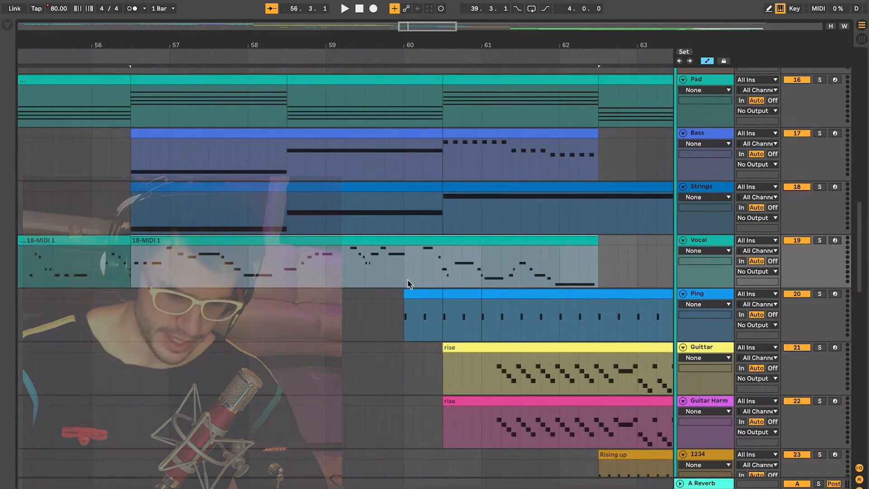
click(414, 285)
click(415, 292)
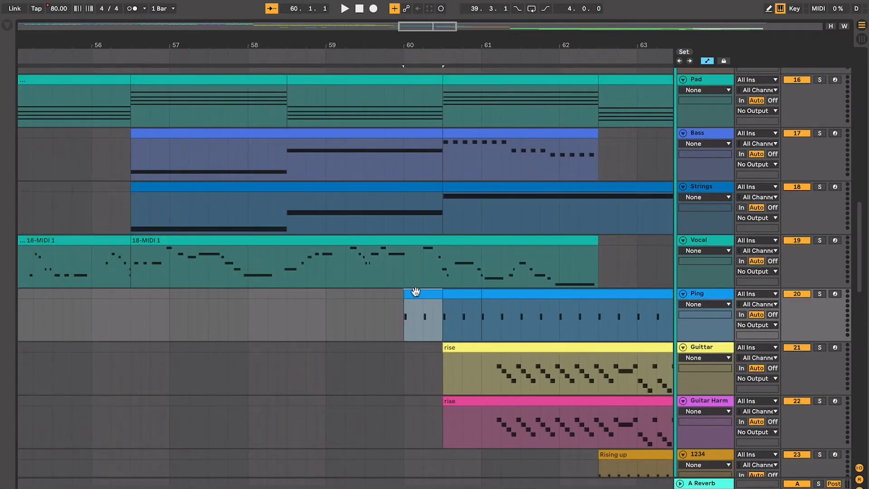
scroll(415, 292, down, 1)
scroll(416, 292, right, 1)
scroll(416, 295, up, 1)
scroll(417, 295, left, 1)
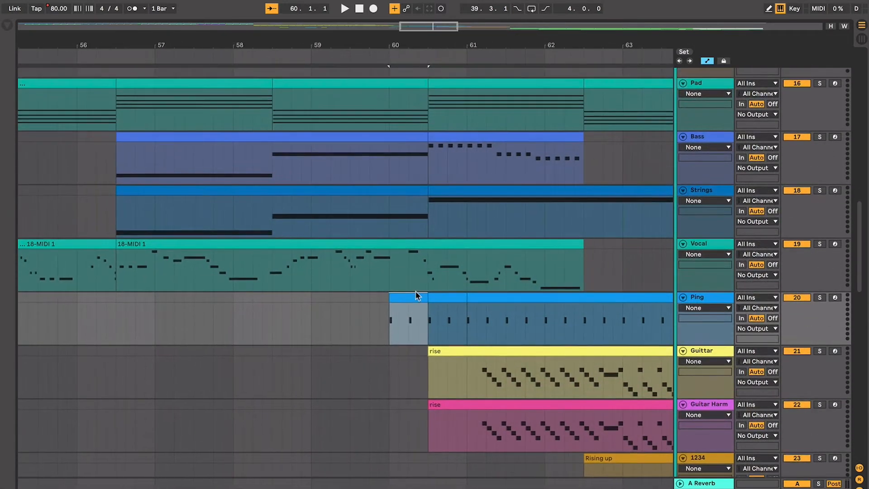
Mark 56.3.1 on the Vocal track and select the range up to 60.3.1 across the Snare, Pad, Bass, Strings and Vocal tracks
click(114, 270)
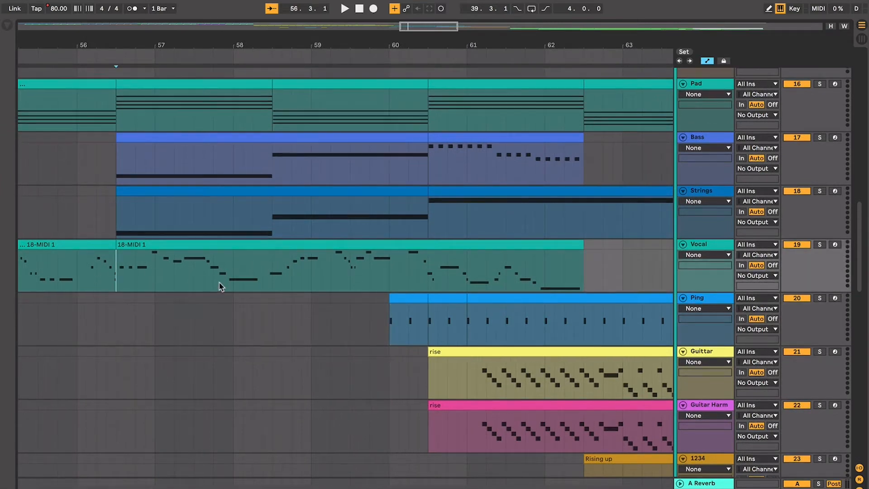
scroll(140, 190, up, 1)
scroll(140, 190, left, 1)
drag(143, 99, 458, 301)
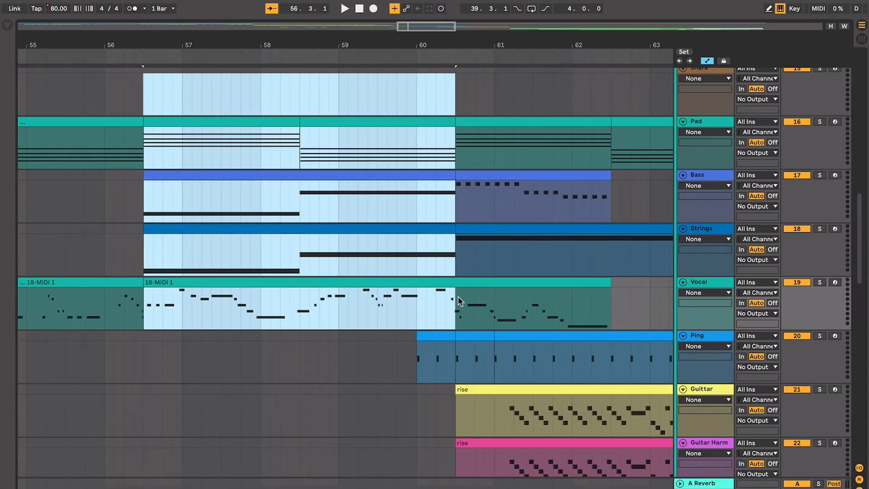
Select three bars from 60.3.3 across the Vocal, Ping, Guittar, Guitar Harm and 1234 tracks and review the rise
scroll(459, 301, down, 2)
scroll(459, 301, right, 2)
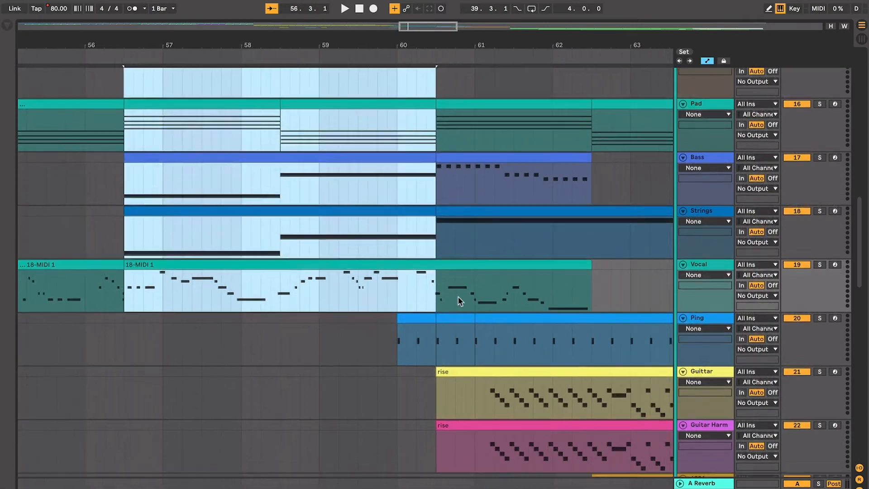
drag(439, 295, 624, 427)
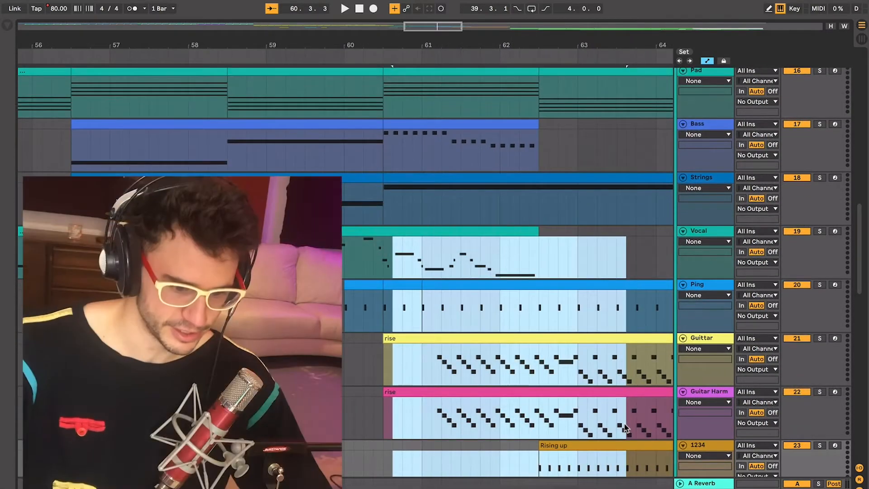
scroll(625, 428, down, 1)
scroll(624, 428, right, 1)
scroll(625, 428, up, 2)
scroll(625, 428, left, 2)
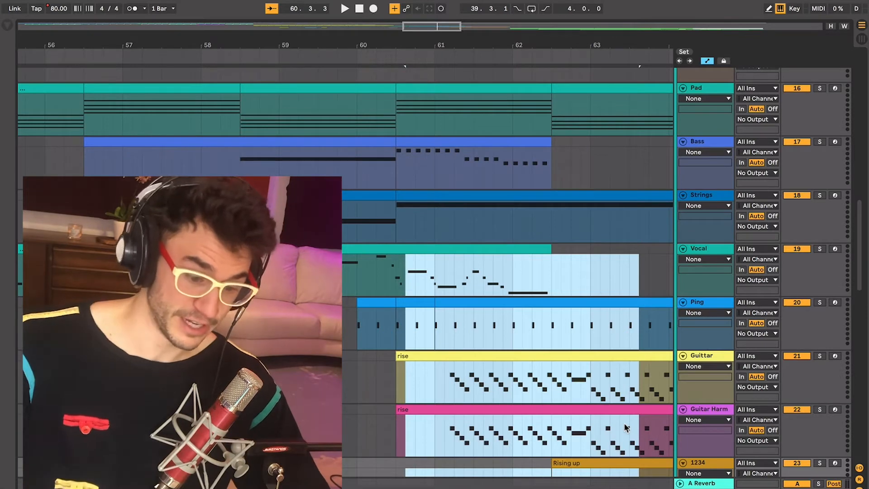
scroll(625, 428, down, 1)
scroll(625, 428, right, 1)
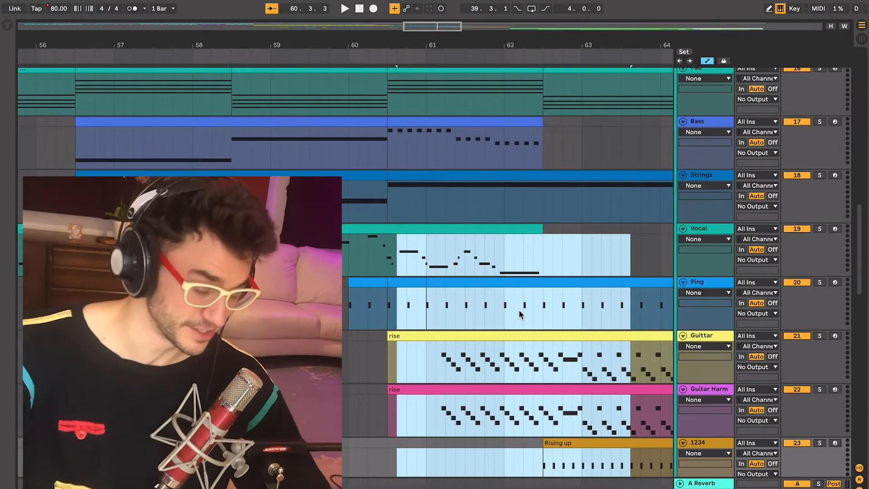
Select all the Ping clips from 60.1.1 to 65.3.1 to examine the part's full length
scroll(498, 298, down, 1)
scroll(498, 299, right, 3)
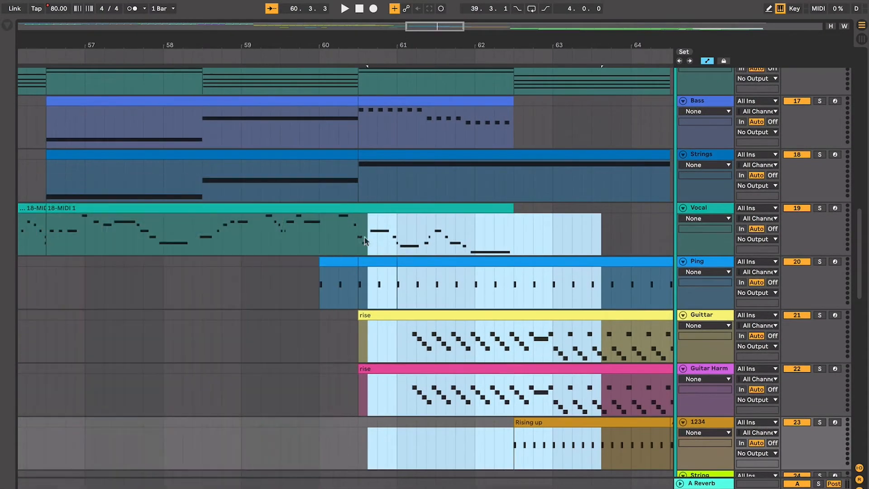
click(355, 238)
scroll(355, 238, down, 1)
scroll(355, 238, right, 3)
click(305, 237)
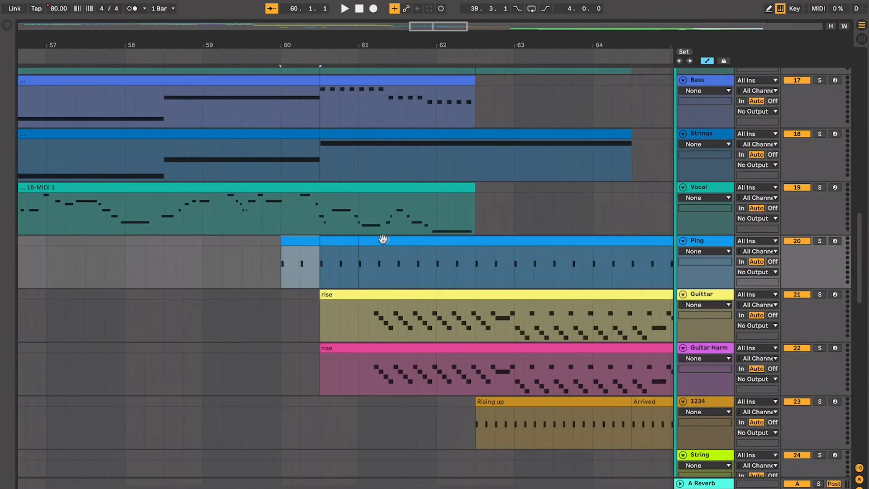
scroll(392, 242, down, 1)
scroll(393, 243, right, 3)
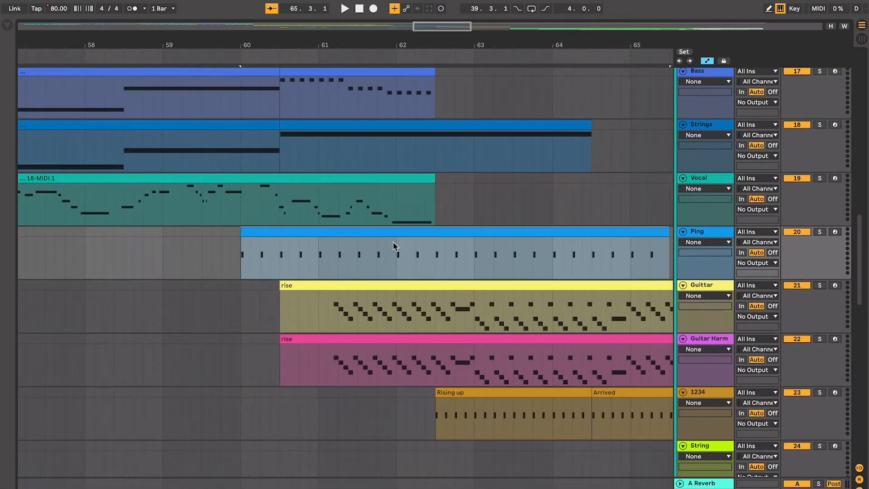
Select the Guitar Harm rise clip and mark the start of the Guittar notes at 61.2.1
scroll(393, 246, down, 1)
scroll(393, 246, left, 1)
click(365, 313)
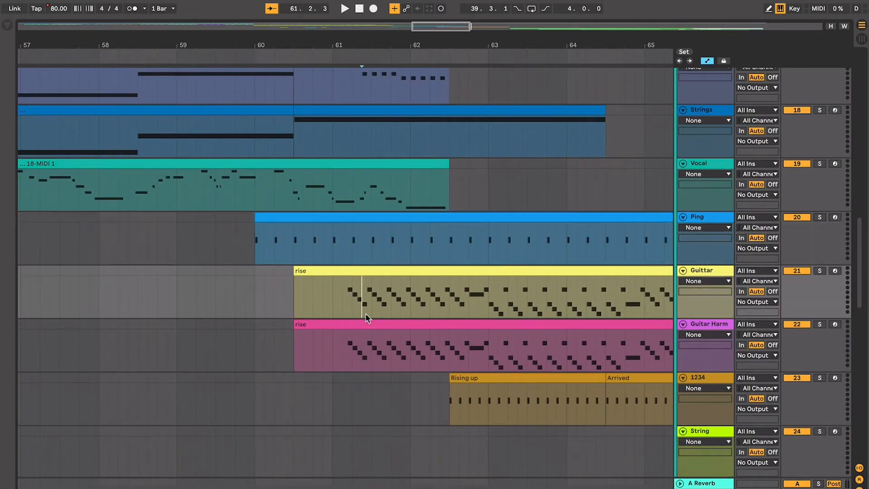
click(360, 325)
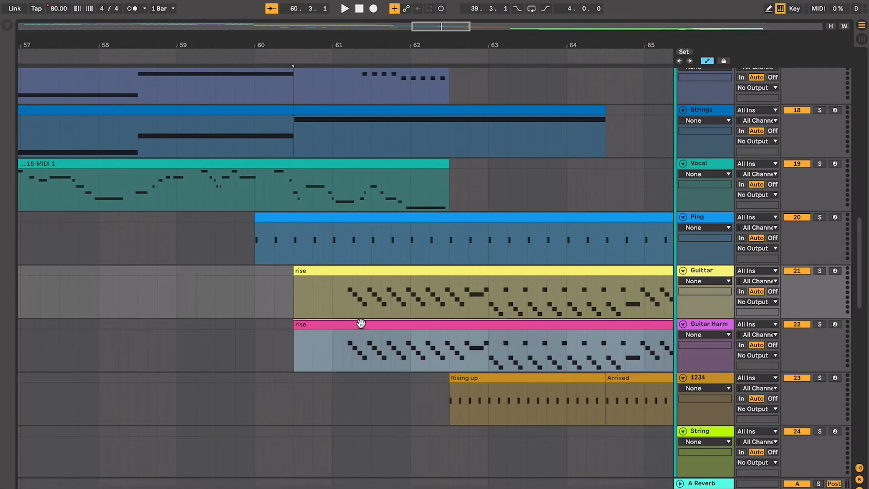
click(350, 290)
Select the Rising up and Arrived clips on the 1234 track in turn to examine their entrances
scroll(393, 313, right, 3)
scroll(394, 312, down, 1)
scroll(394, 313, down, 2)
scroll(393, 313, right, 1)
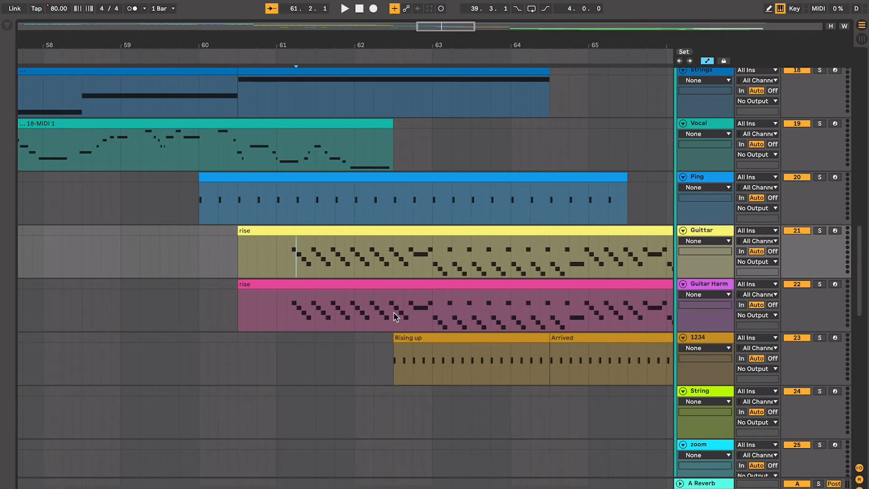
click(423, 337)
click(573, 339)
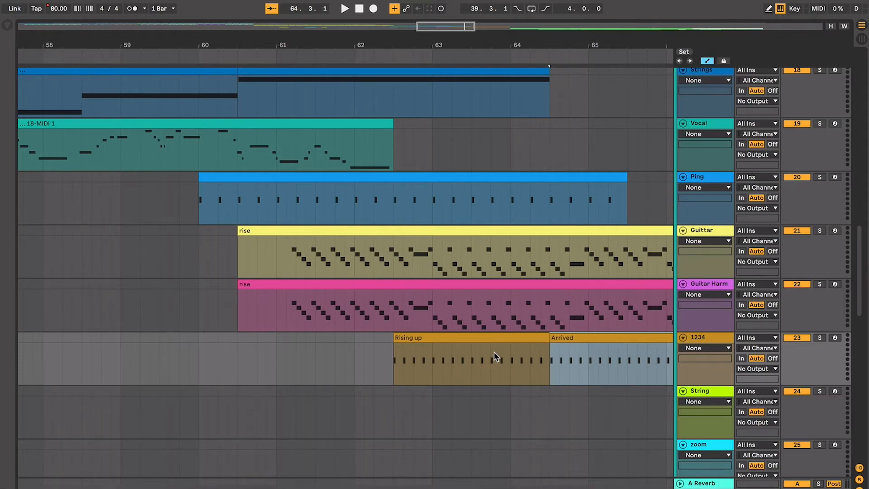
Mark 58.3.1 and 60.1.1 on the Ping track to review the lead-in to the Ping part
scroll(495, 353, up, 3)
scroll(494, 353, left, 5)
click(201, 266)
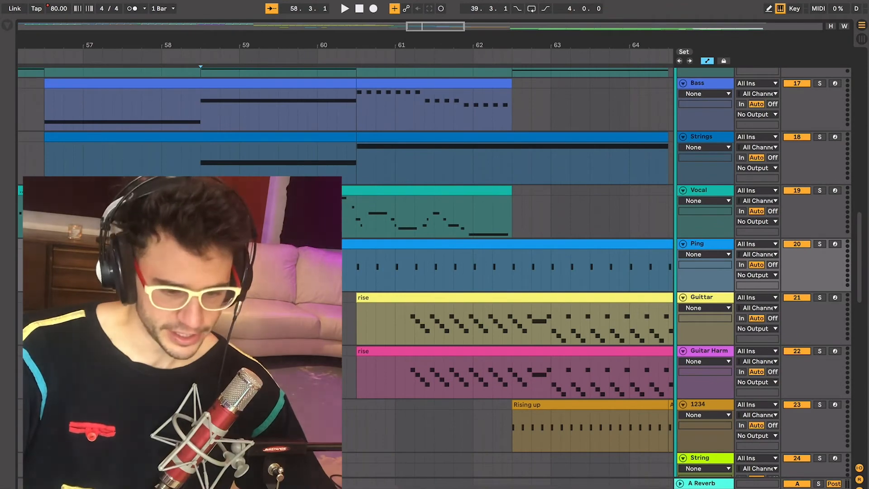
click(308, 266)
click(317, 266)
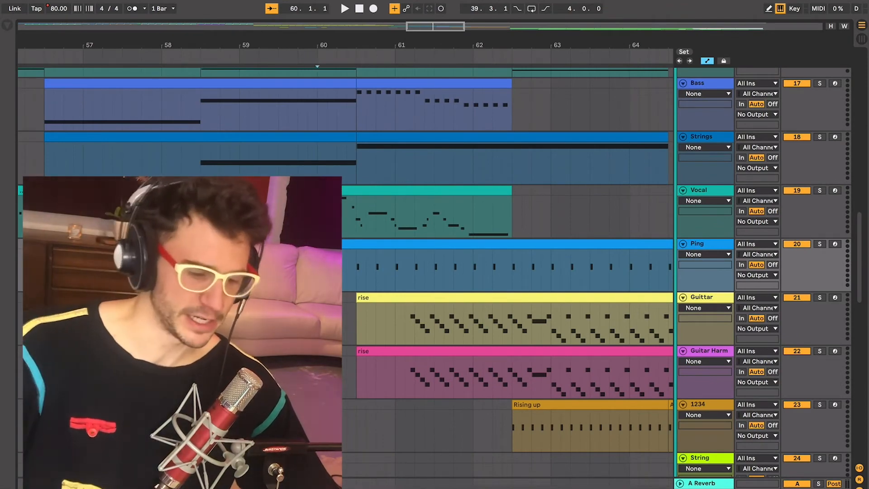
Select the Rising up clip on the 1234 track to examine how it follows the guitar entrance
scroll(429, 332, down, 2)
scroll(429, 331, right, 3)
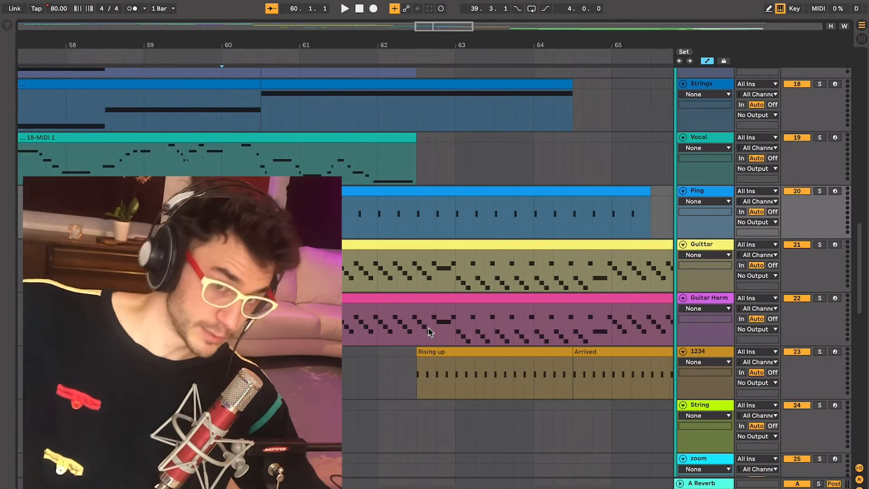
scroll(412, 309, down, 1)
scroll(412, 309, right, 1)
click(489, 308)
click(503, 317)
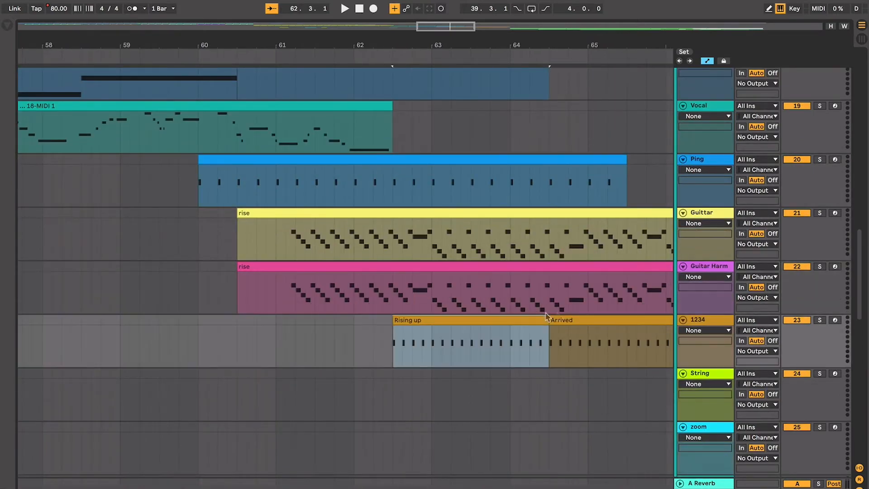
Select the Arrived clip on the 1234 track and follow it through to its end
click(578, 317)
scroll(578, 316, down, 2)
scroll(577, 316, right, 4)
scroll(578, 319, down, 2)
scroll(578, 319, right, 5)
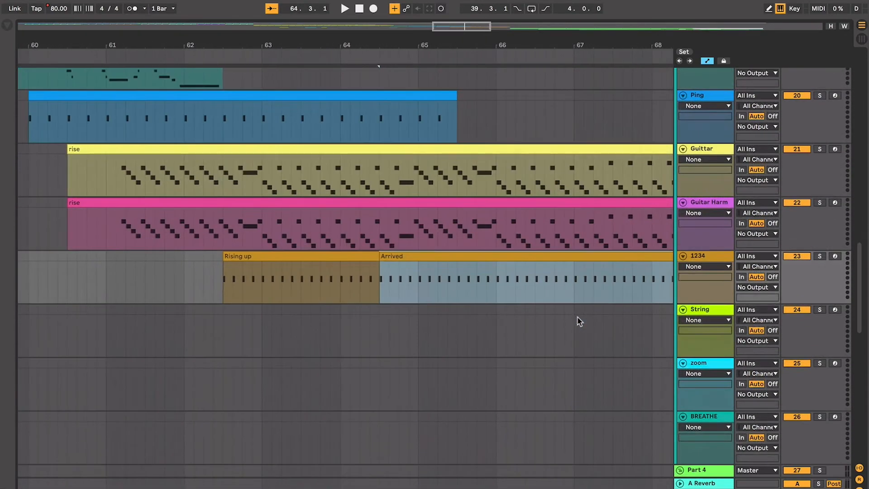
scroll(577, 319, up, 1)
key(minus)
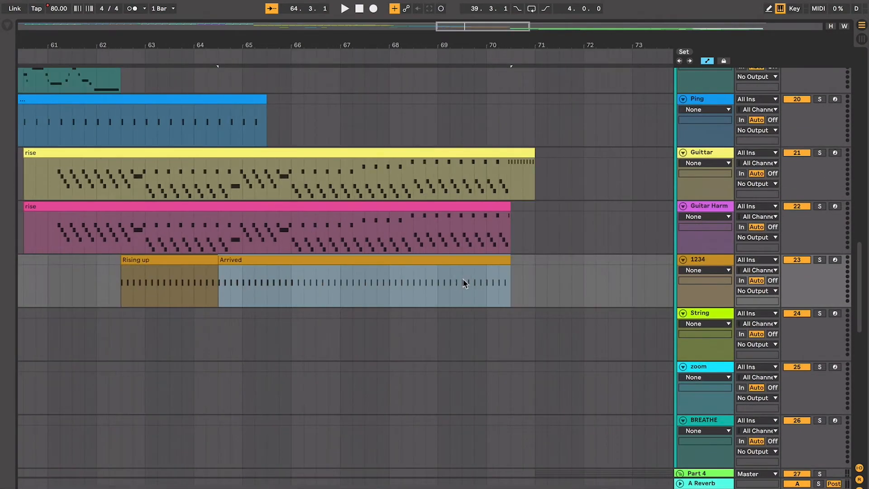
Select the Ping clip and mark points on the Guittar, Guitar Harm and 1234 tracks to compare how the layers continue
click(229, 99)
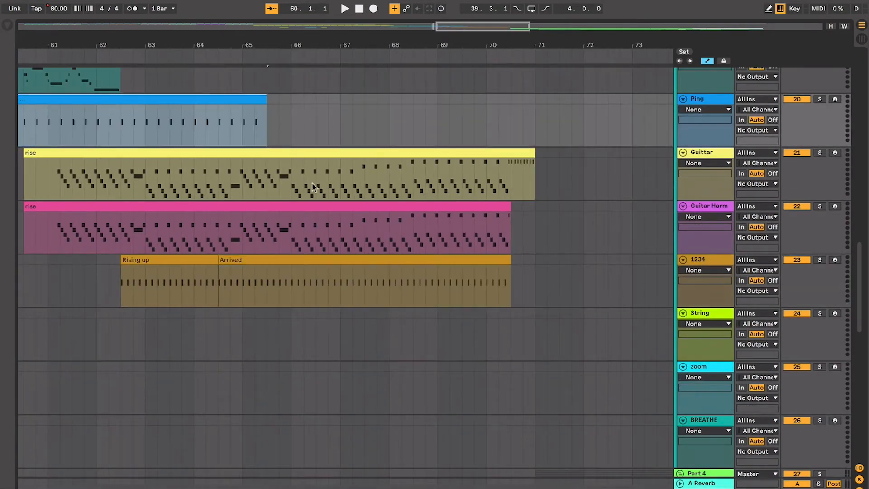
click(311, 183)
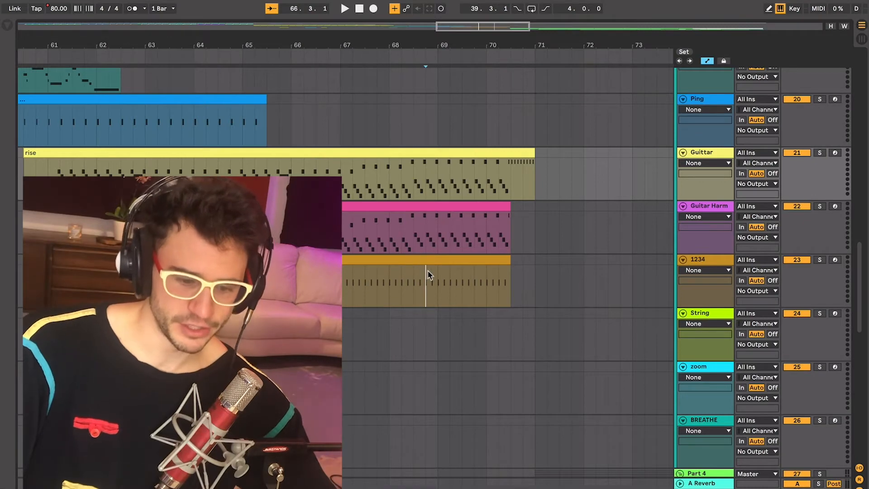
click(438, 276)
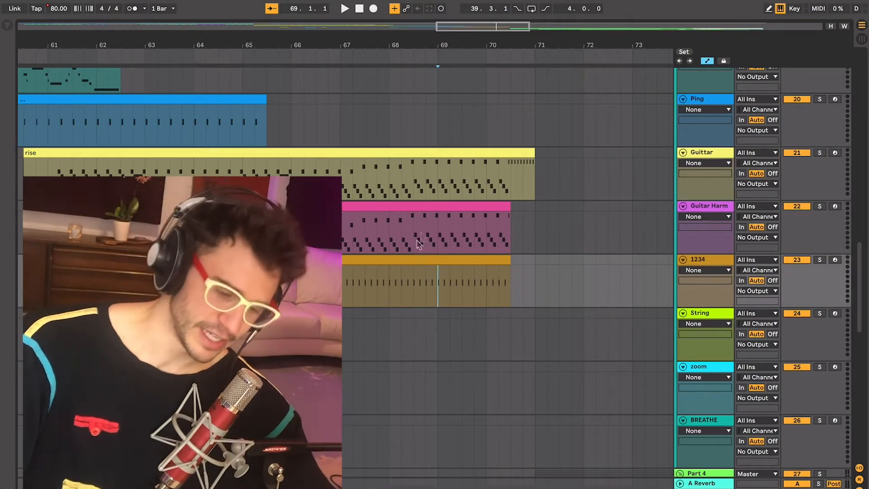
click(428, 232)
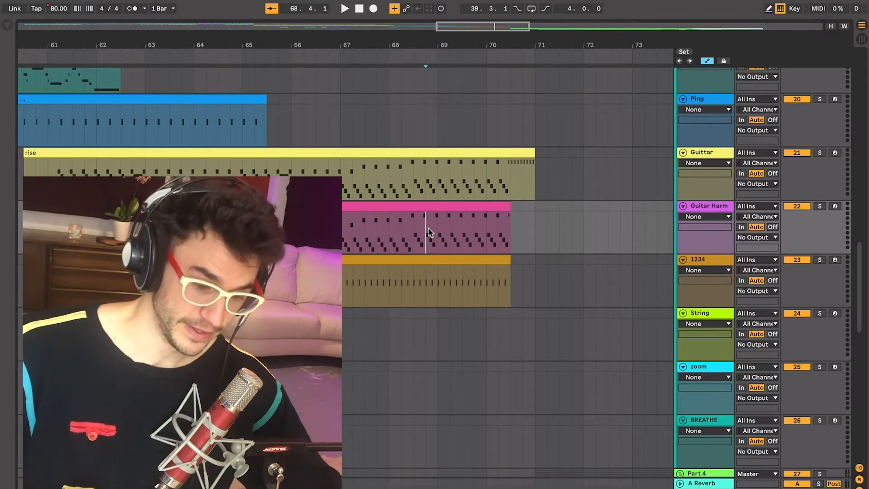
click(508, 179)
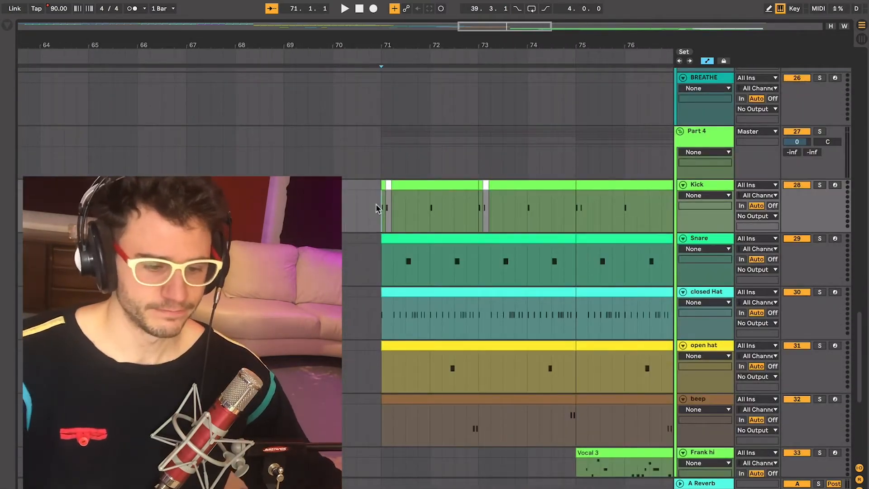
Play the opening of Part 4 from 71.1.1 in two short passes to hear the drum entrance
key(space)
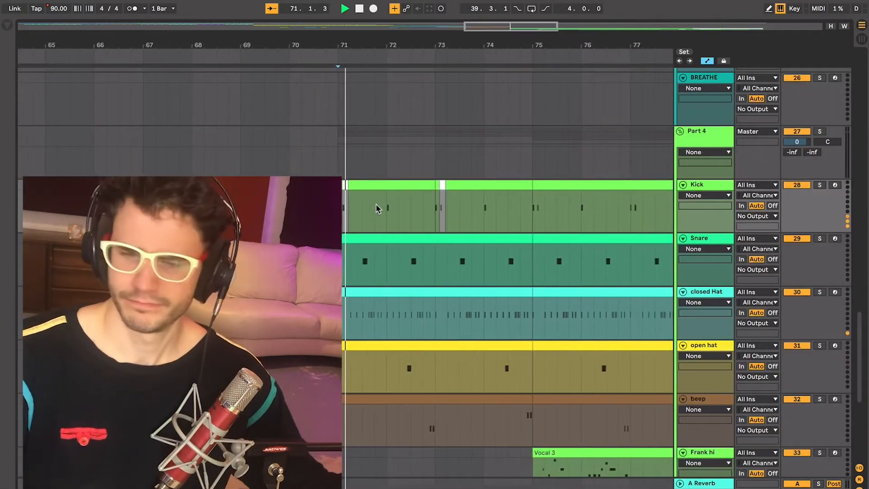
key(space)
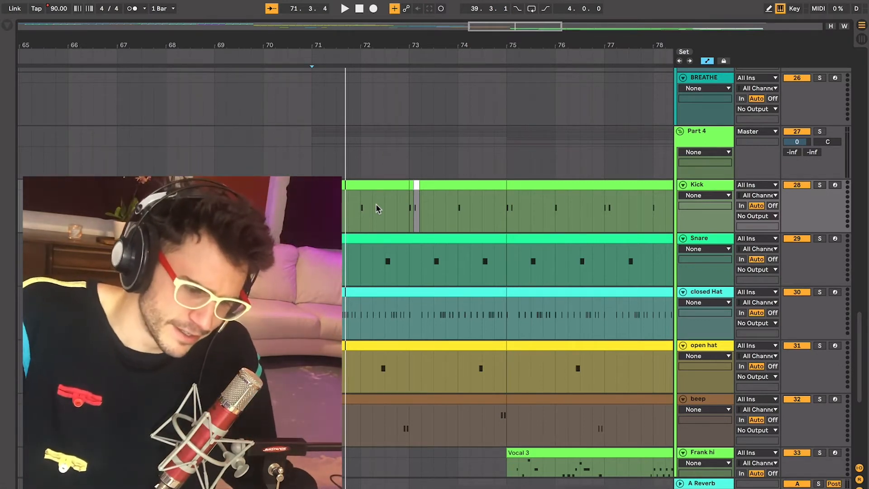
key(space)
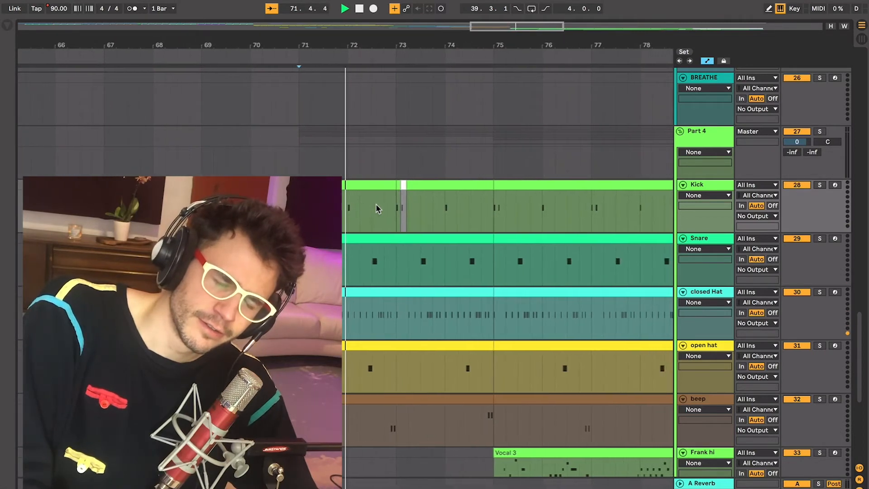
key(space)
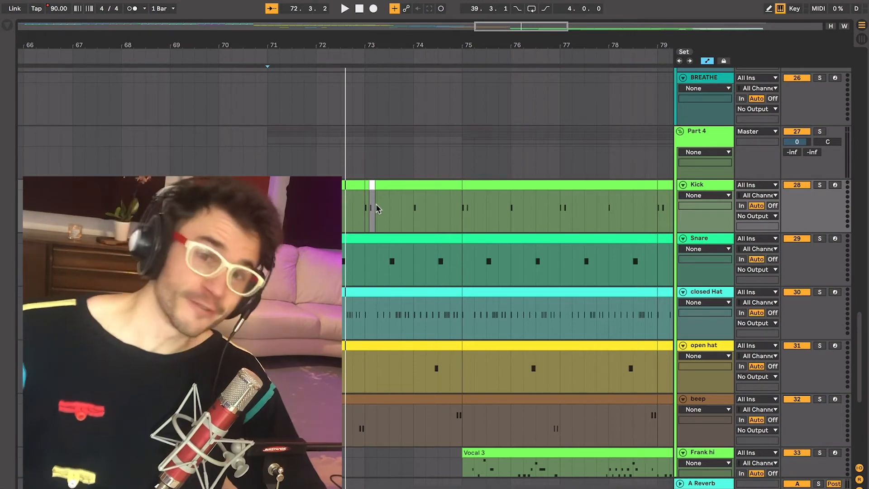
Return to Part 2/3 and mark a point in bar 58 of the second Bass clip to review where the bass resumes
scroll(375, 203, up, 10)
scroll(376, 204, left, 10)
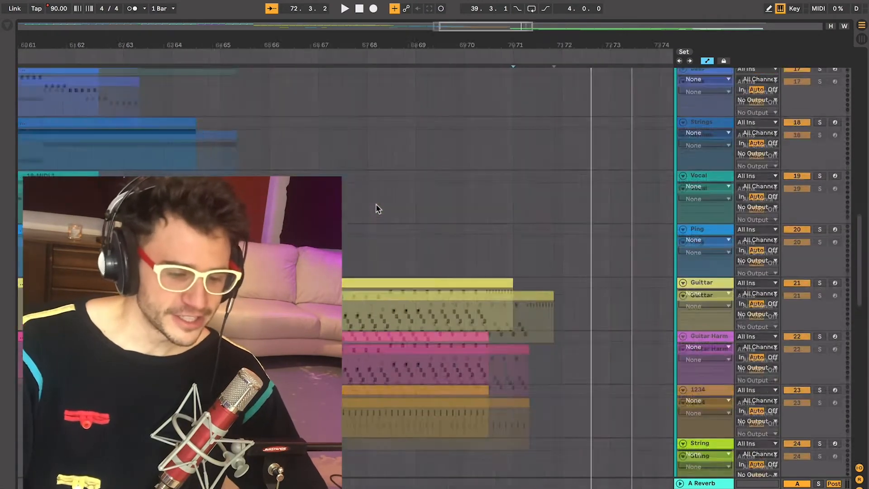
key(minus)
key(minus)
scroll(375, 206, up, 3)
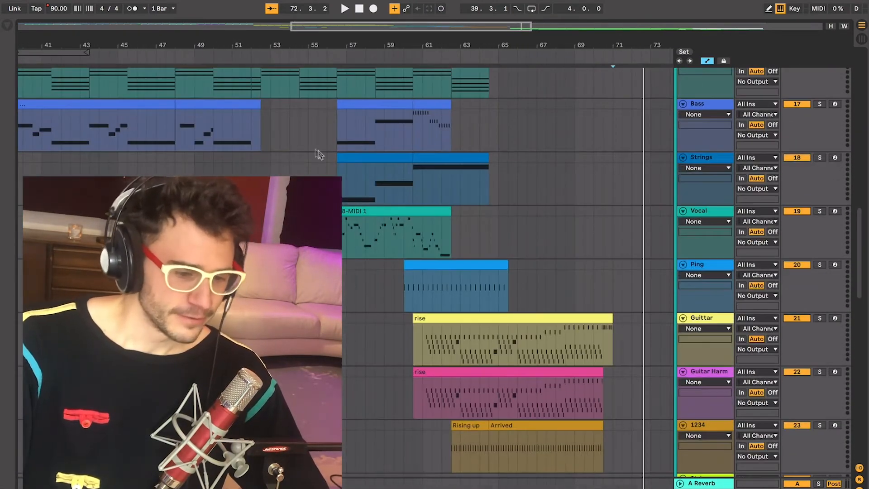
drag(284, 135, 442, 127)
click(404, 135)
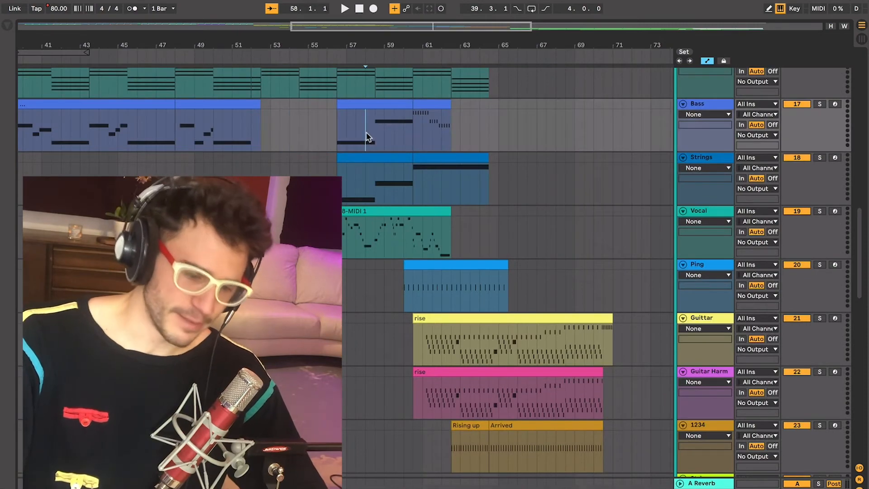
Select the Vocal passage from 57.1.1 to 60.1.1 to examine it before the Ping entrance
scroll(383, 165, down, 2)
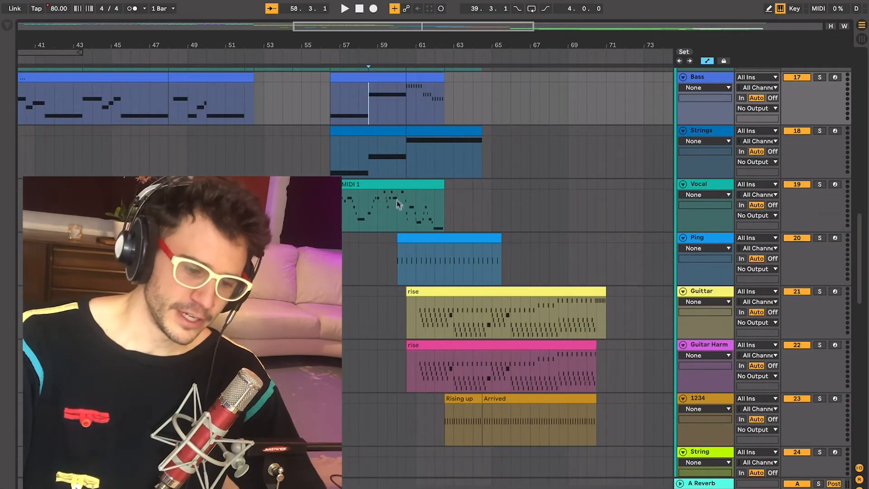
drag(396, 204, 342, 201)
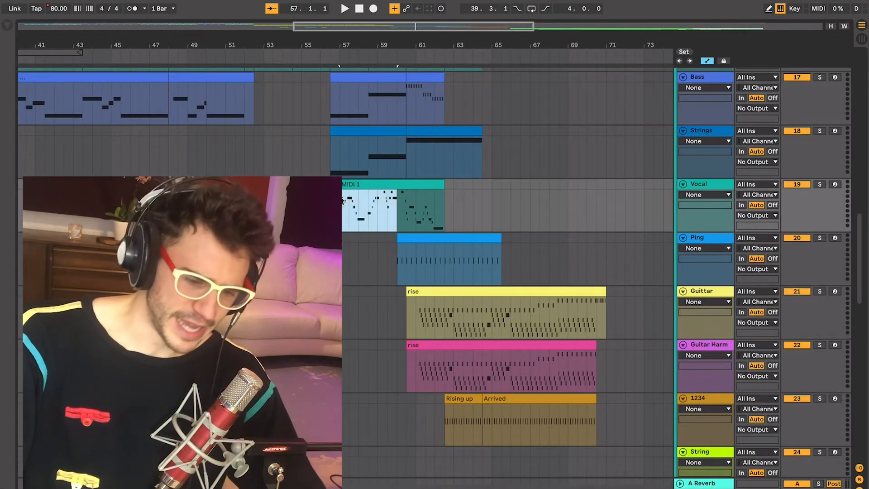
scroll(342, 201, down, 1)
scroll(342, 201, up, 1)
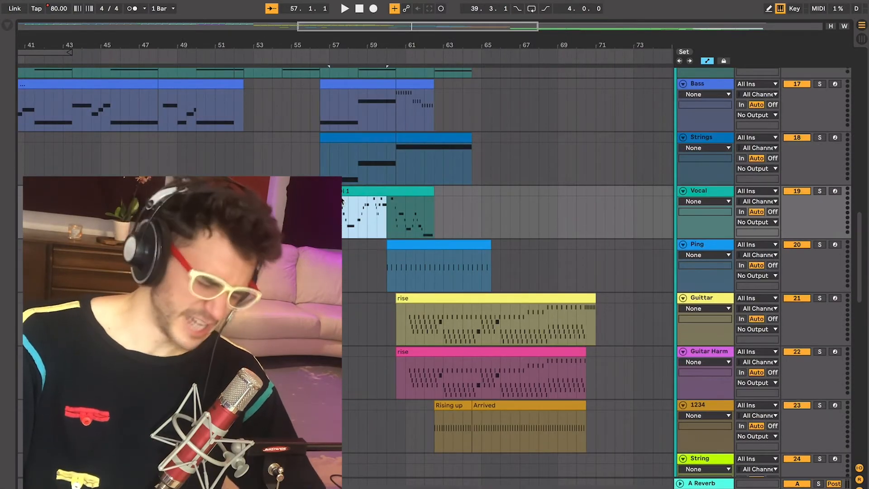
Mark 61.3.1 on the Ping track and 62.3.1 on the Guittar track to review the layering of the rise
scroll(342, 201, down, 2)
click(400, 244)
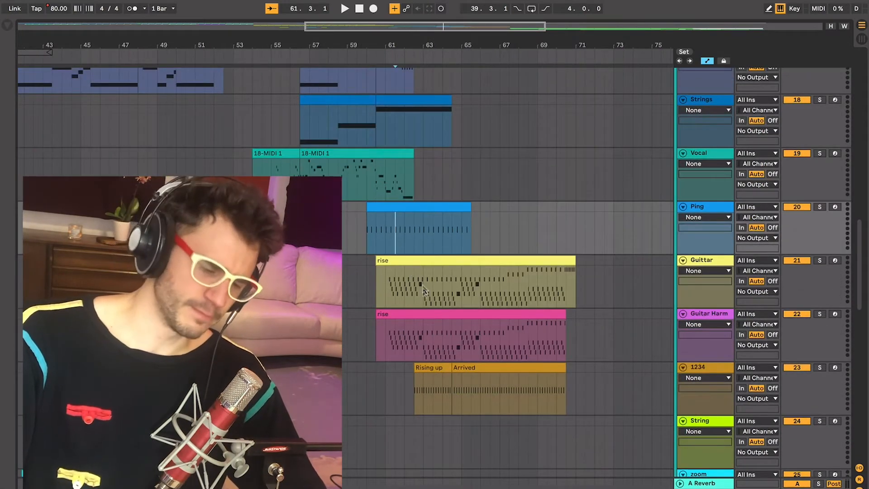
scroll(424, 290, down, 1)
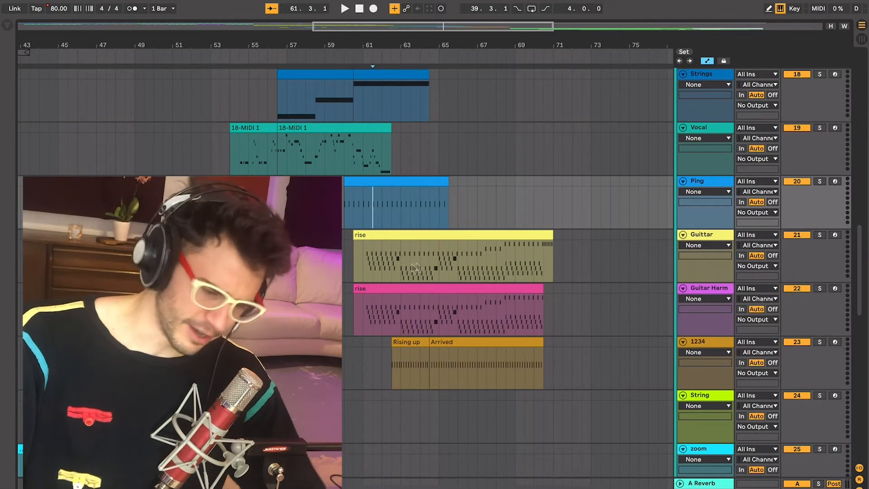
click(395, 268)
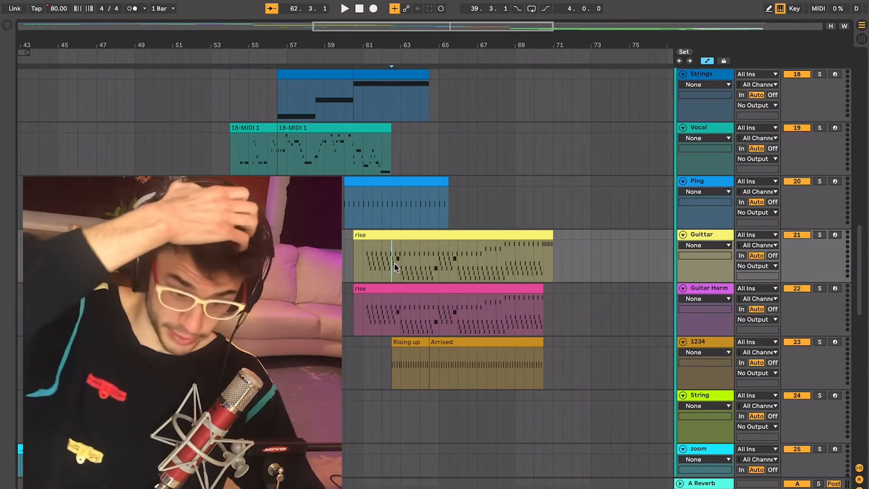
Play the start of Part 4 briefly from 71.1.1 to hear what follows the rise
scroll(394, 266, down, 10)
scroll(395, 266, right, 3)
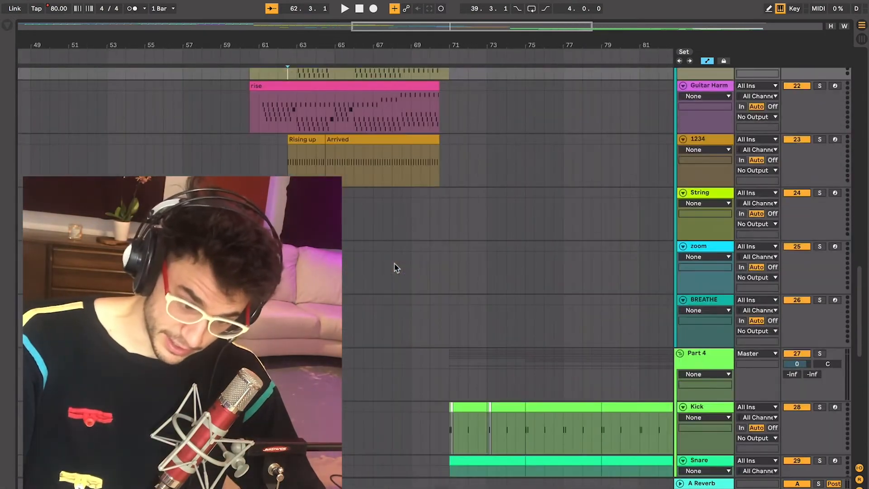
scroll(420, 182, down, 2)
scroll(420, 182, right, 1)
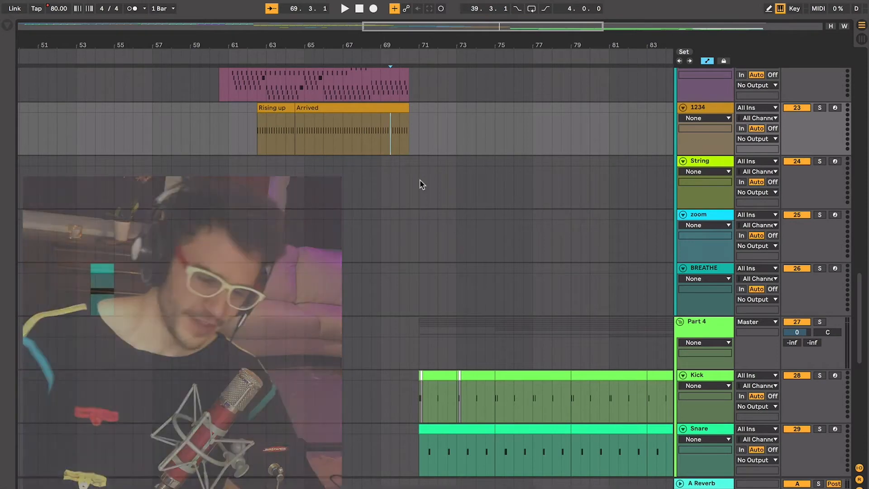
click(421, 227)
key(space)
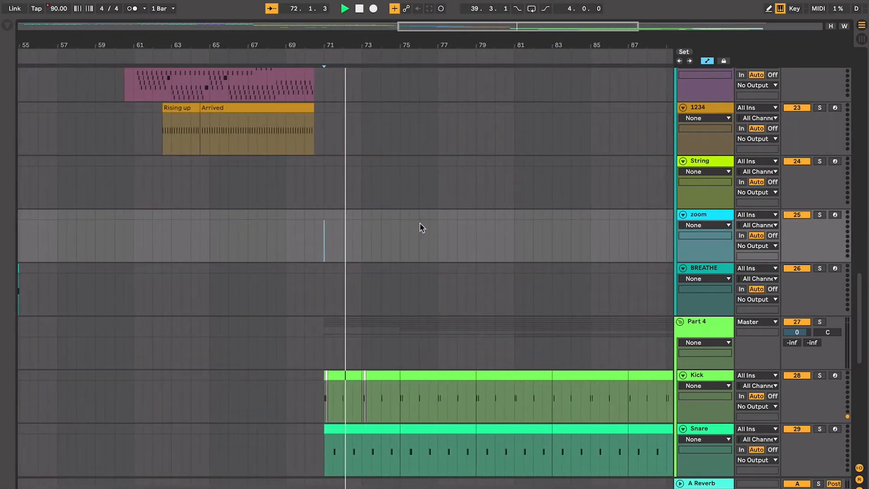
key(space)
Mark 74.1.1 on the open hat track and 73.1.1 on the closed Hat track to examine Part 4's layers
scroll(421, 226, down, 10)
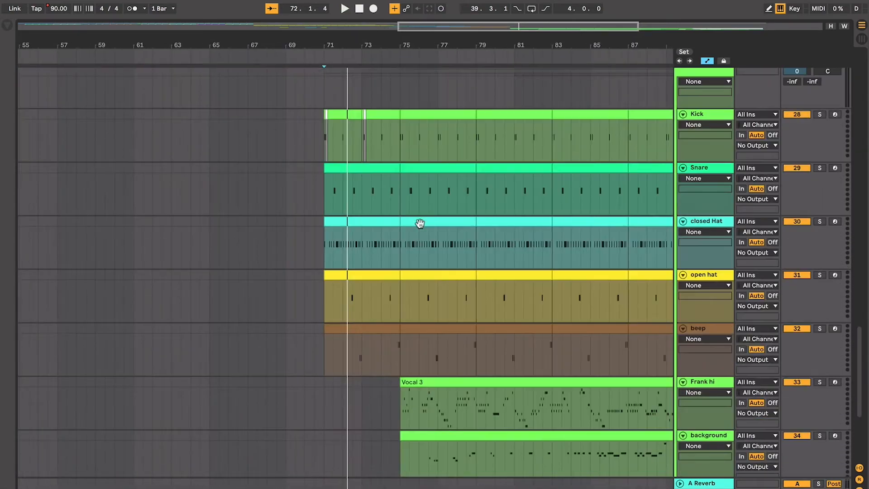
scroll(420, 224, down, 5)
click(366, 191)
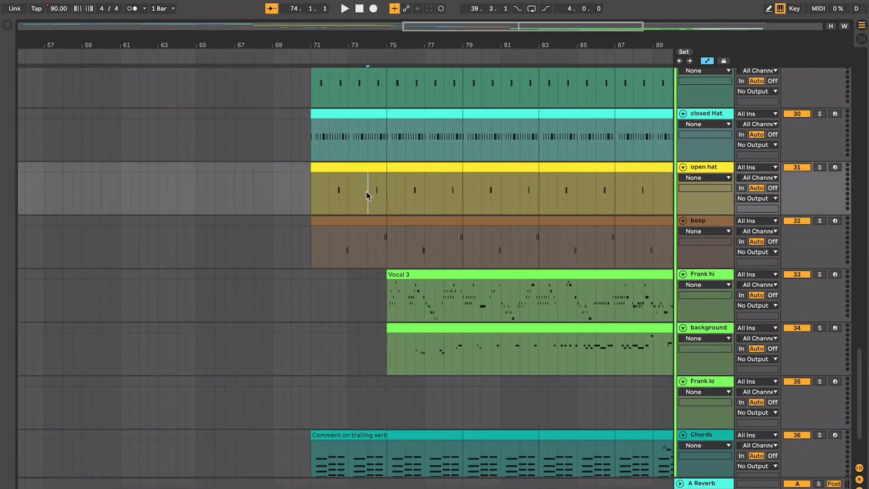
scroll(366, 191, up, 2)
click(366, 192)
Mark 69.3.1 on the Guittar track and 70.1.1 on the Kick track to compare the rise's ending with Part 4's entrance
scroll(361, 194, up, 8)
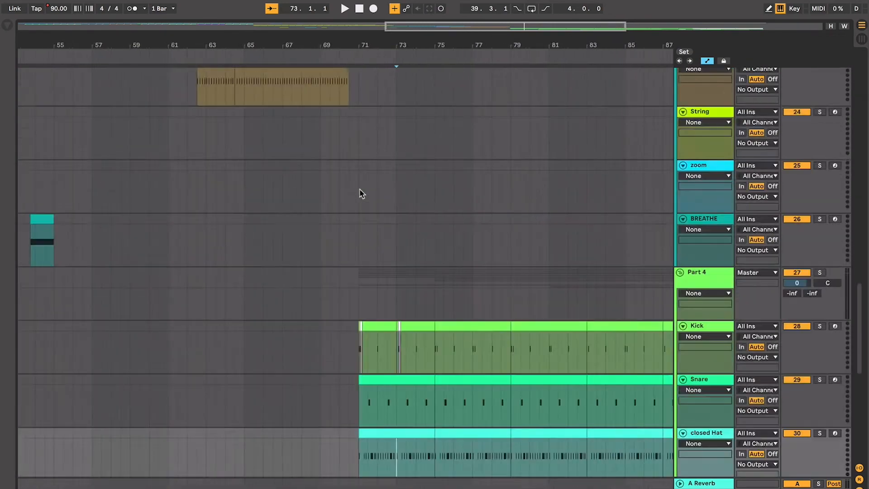
scroll(362, 194, up, 5)
scroll(361, 193, left, 2)
click(350, 194)
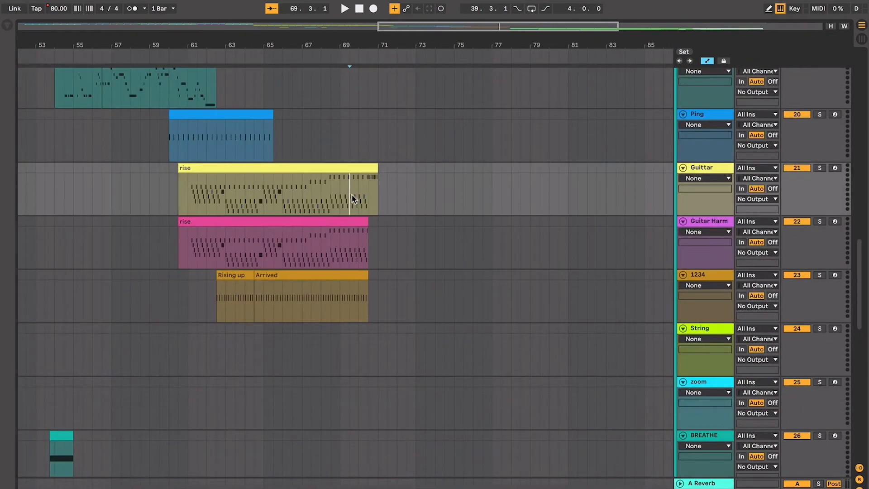
scroll(242, 317, down, 5)
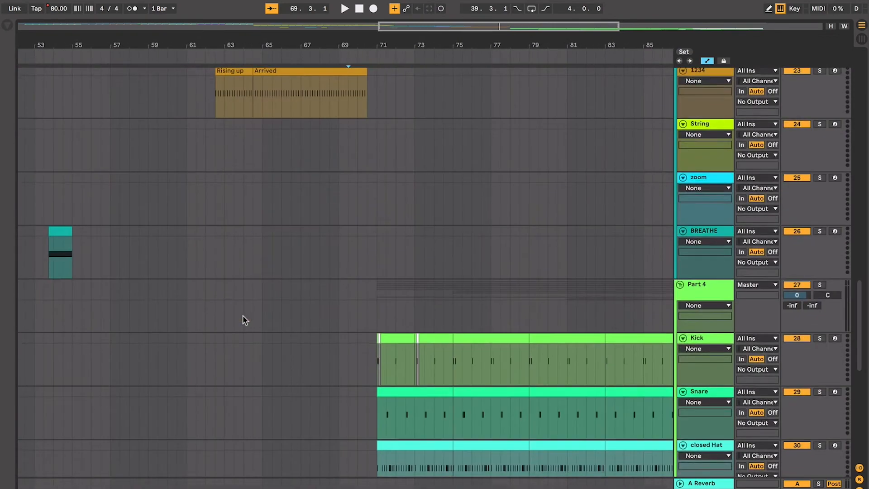
click(357, 356)
Play the arrangement from 52.1.1 near the end of the first Bass passage to hear the section before the Vocal
scroll(288, 276, up, 7)
scroll(287, 275, left, 2)
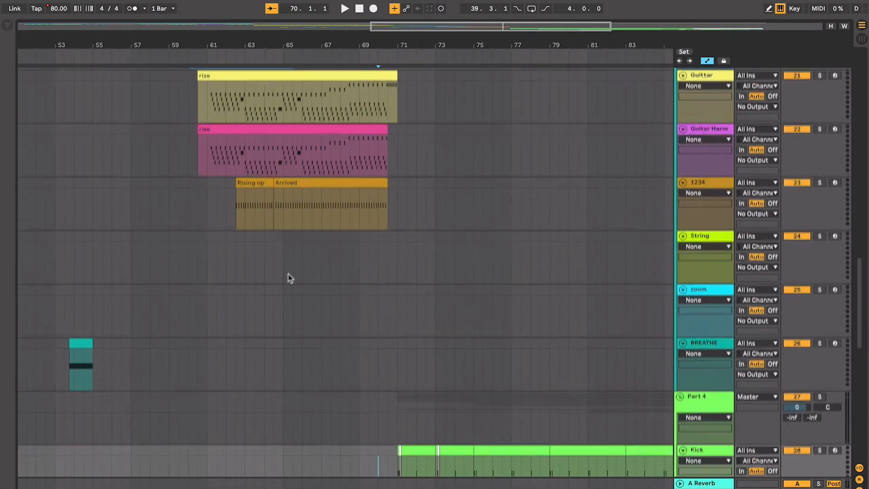
scroll(159, 187, up, 3)
scroll(158, 187, left, 1)
click(130, 171)
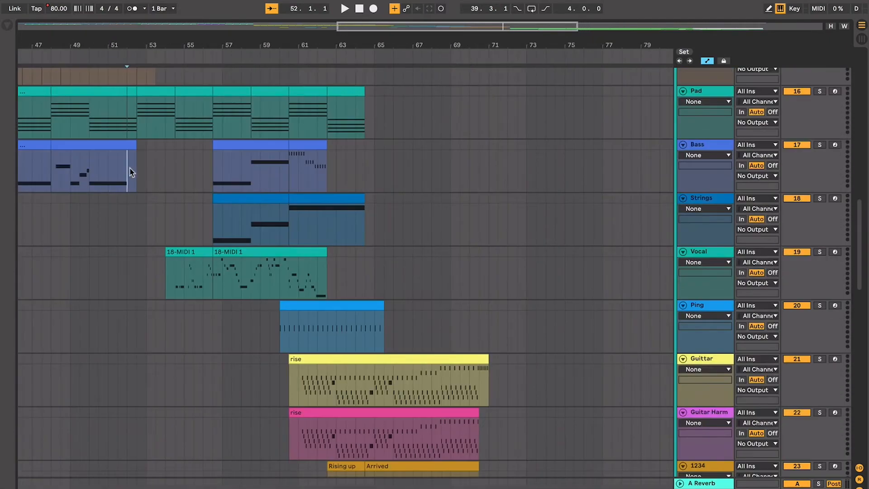
key(space)
scroll(465, 219, up, 6)
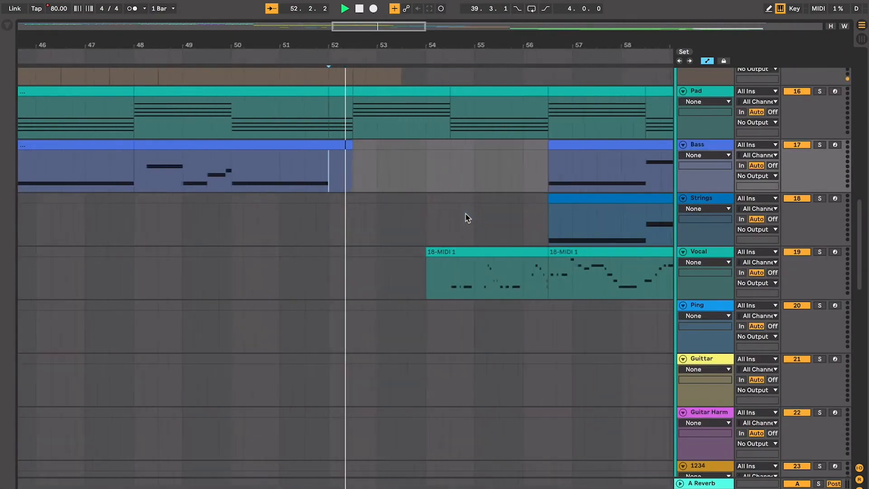
Follow the playback through the Ping, guitar and 1234 rise until Part 4's tracks enter at bar 71
scroll(468, 218, up, 4)
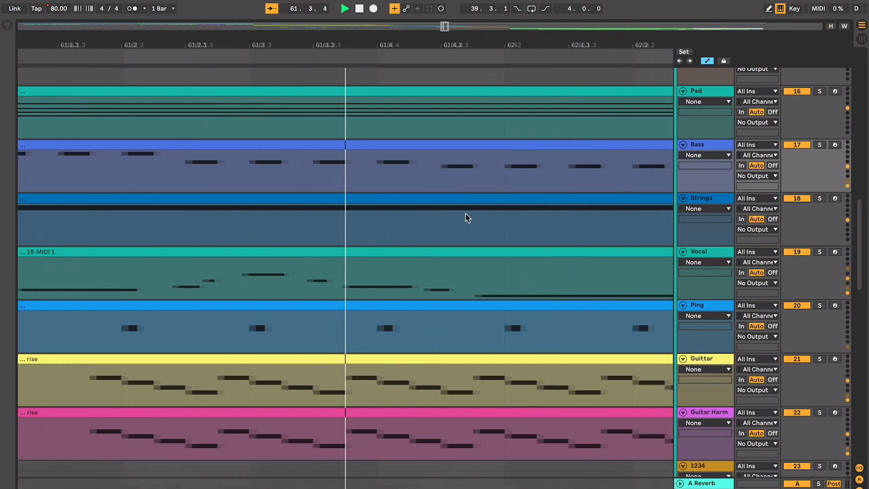
scroll(467, 217, down, 2)
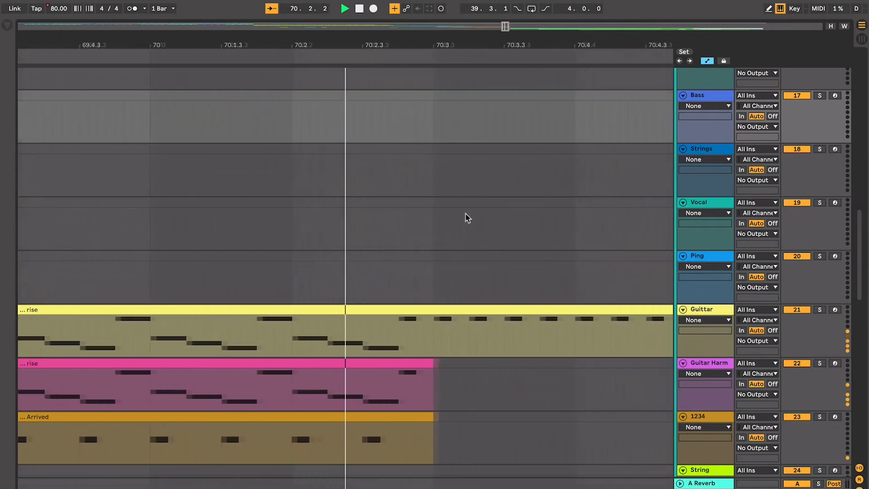
scroll(468, 217, down, 10)
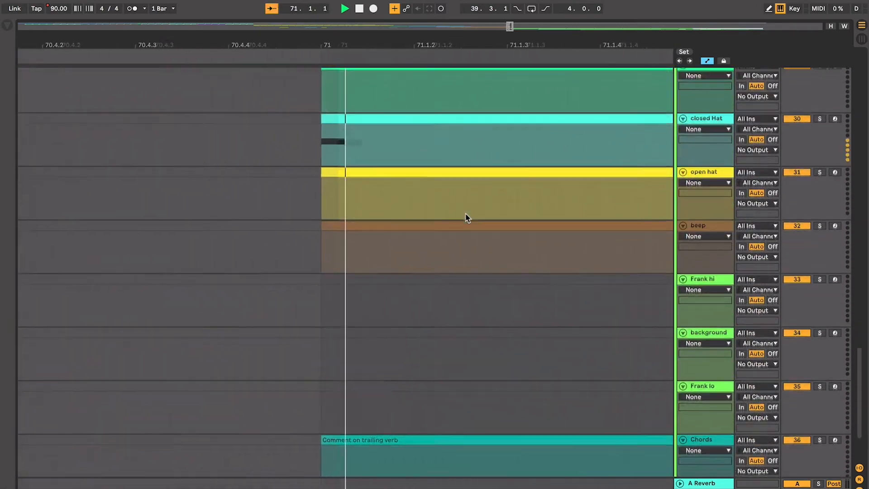
scroll(468, 218, up, 2)
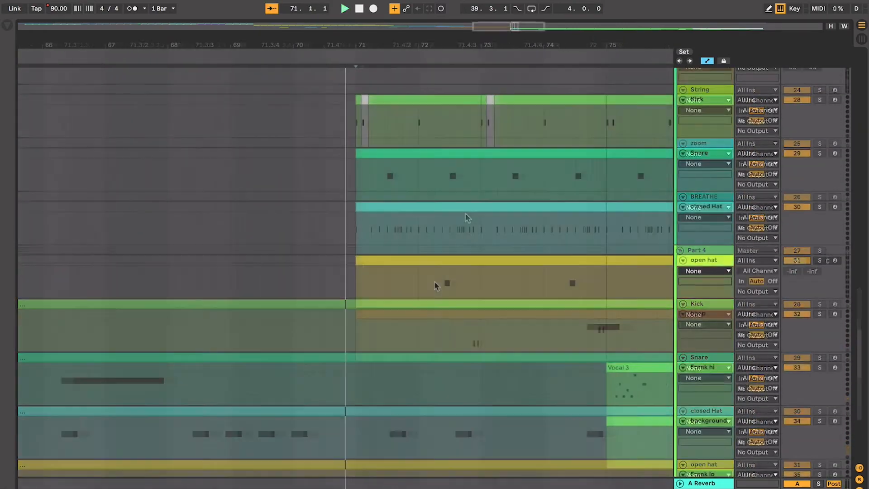
Play the arrangement from 70.1.1 on the Kick track to hear how Part 4's drums enter
scroll(436, 284, right, 2)
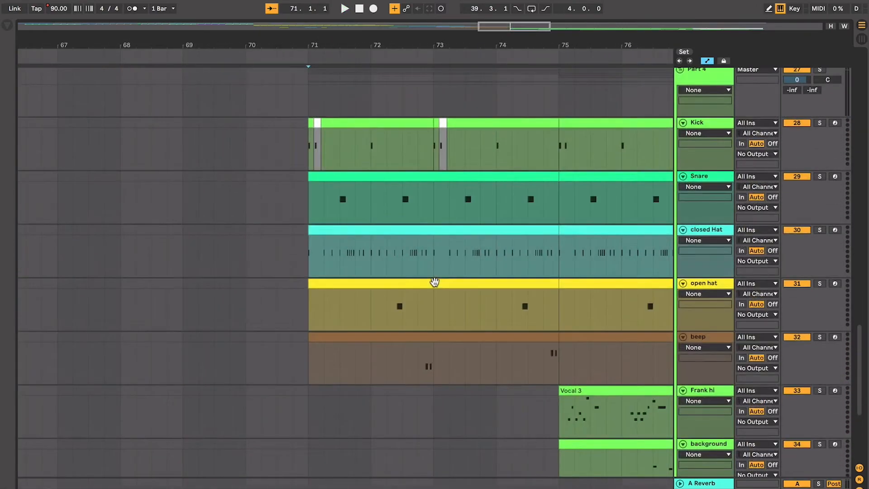
scroll(434, 282, down, 1)
scroll(435, 282, right, 1)
scroll(434, 281, up, 3)
scroll(433, 281, left, 2)
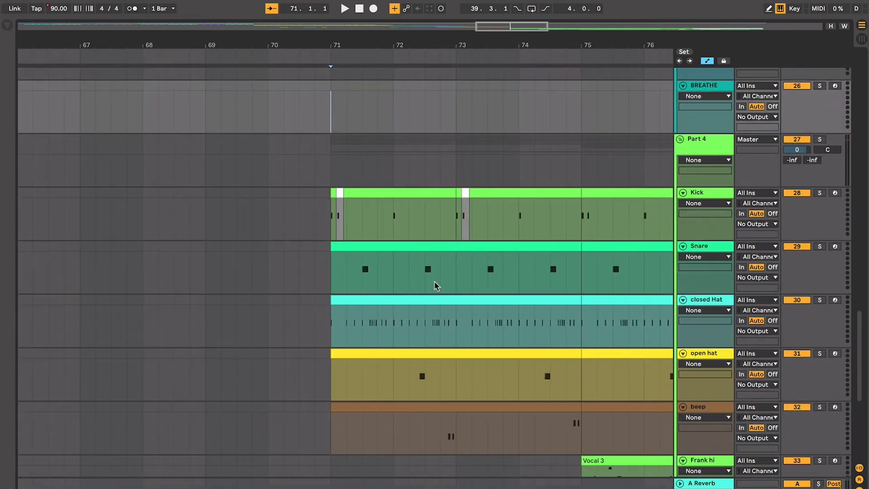
click(316, 212)
scroll(316, 211, up, 2)
scroll(316, 211, left, 1)
click(278, 217)
key(space)
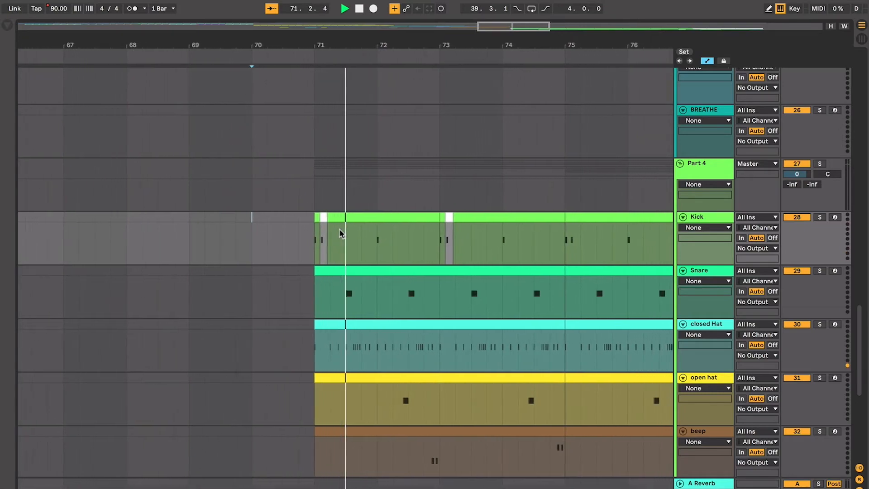
Follow the Kick, Snare, hat and beep patterns closely during playback and stop at about bar 74
scroll(340, 233, down, 5)
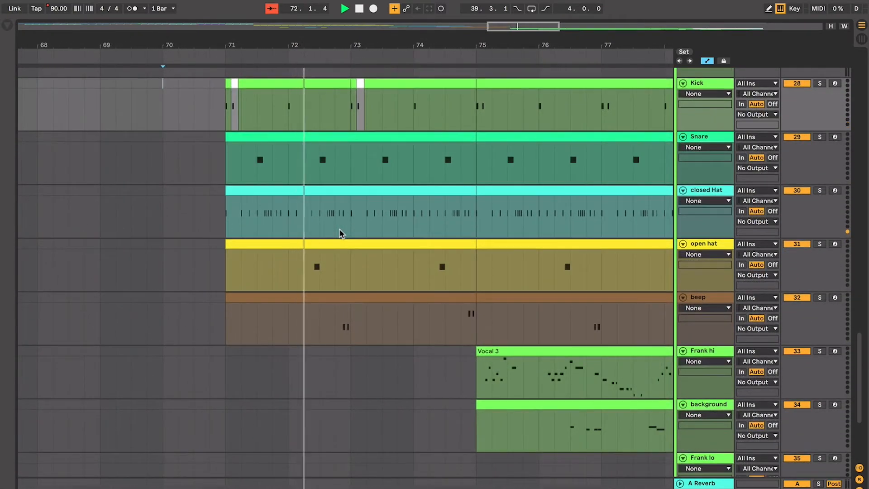
key(plus)
key(plus)
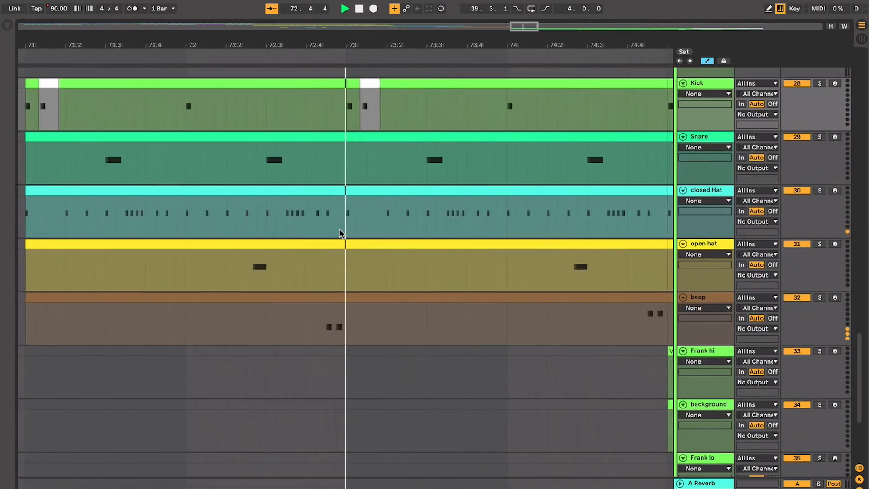
key(minus)
key(minus)
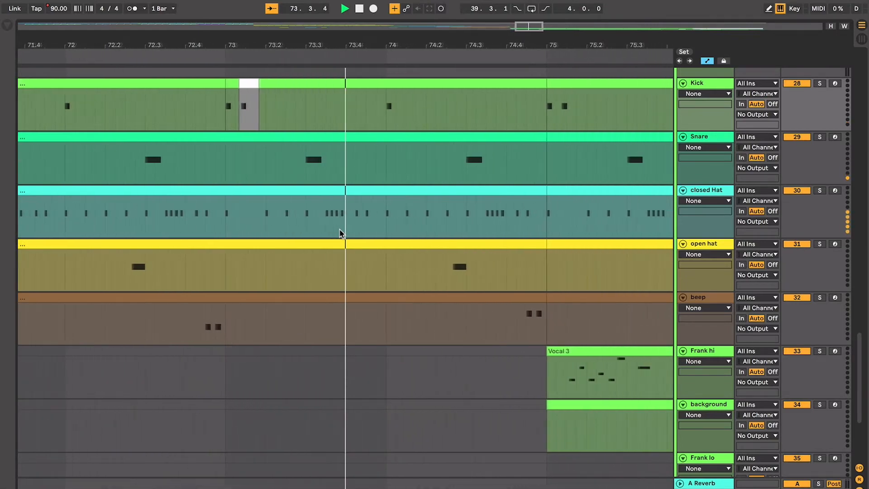
scroll(341, 233, down, 5)
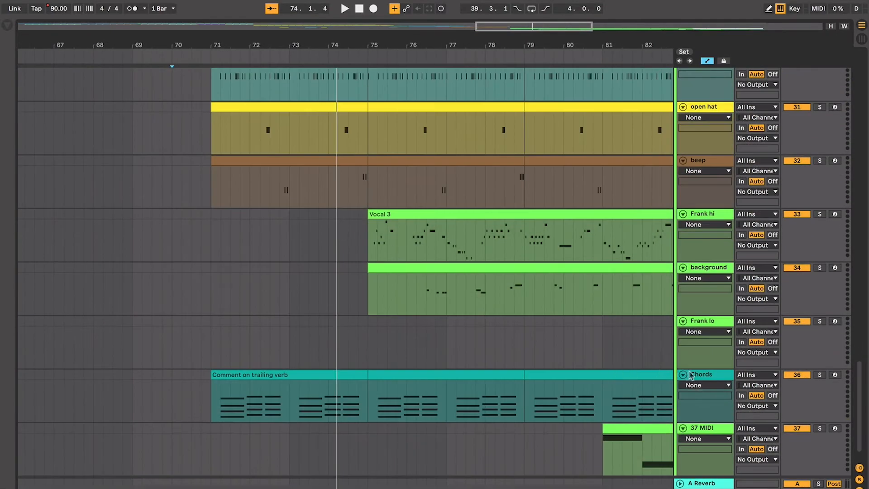
Move the Chords track directly below the beep track, above Frank hi
drag(691, 375, 537, 193)
scroll(537, 194, up, 6)
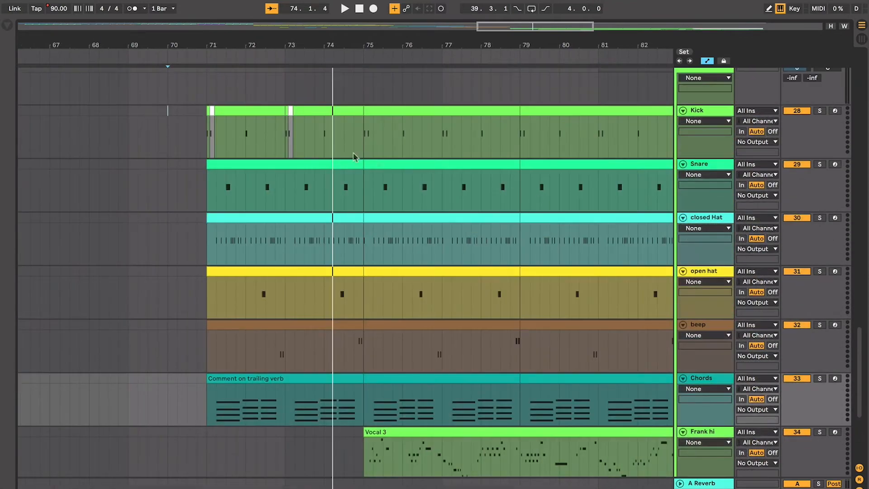
Examine the Kick and closed Hat patterns and play briefly from 72.2.1 on the open hat track
scroll(313, 114, up, 5)
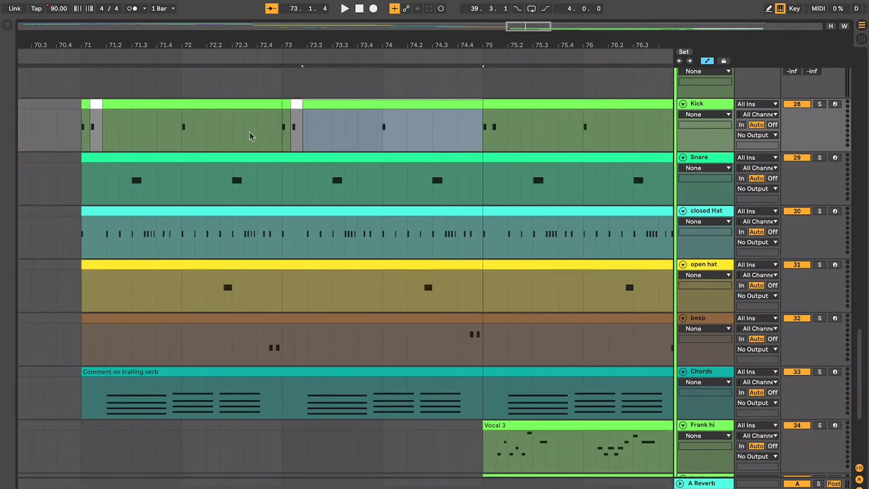
click(219, 211)
click(210, 290)
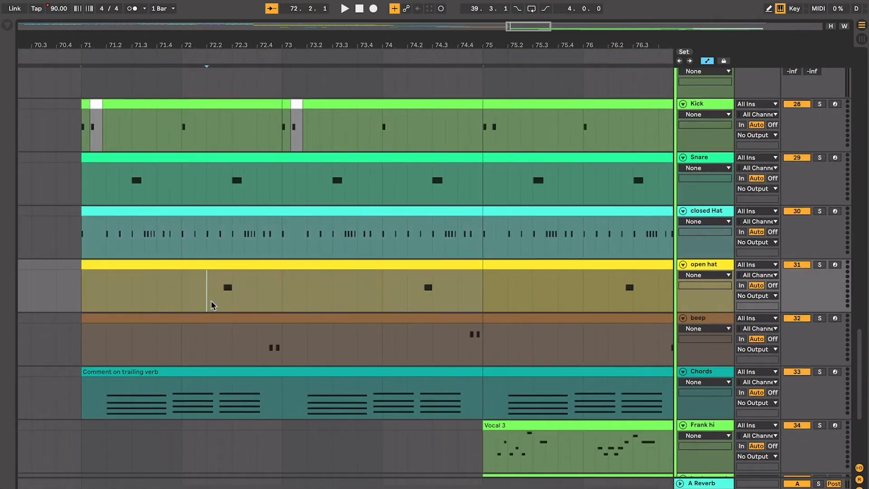
key(space)
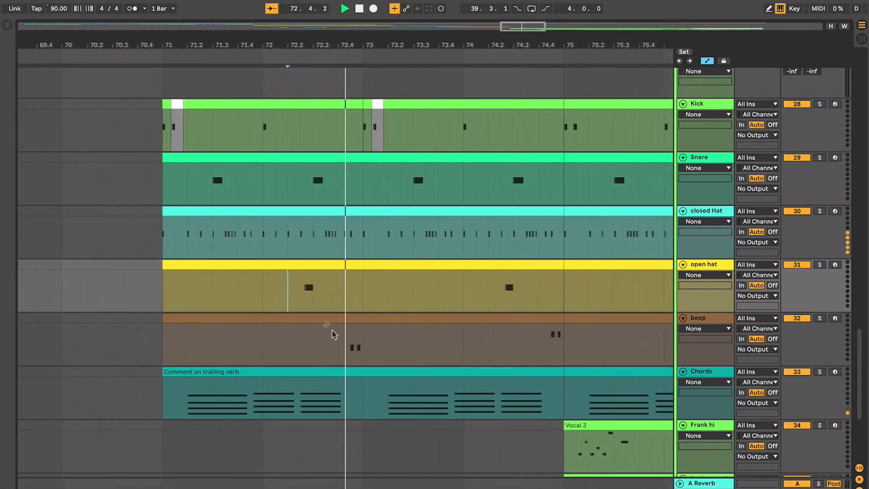
key(space)
Play the beep track's paired notes just before bar 73 and again just before bar 75
click(328, 351)
key(space)
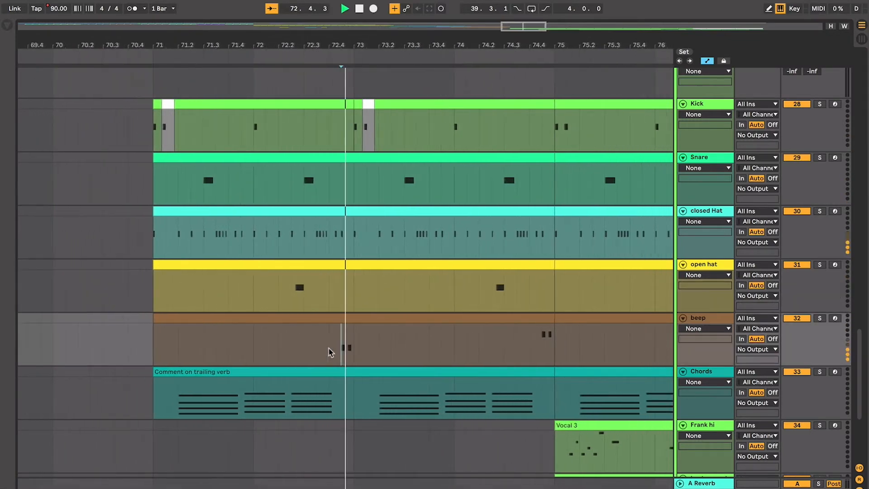
key(space)
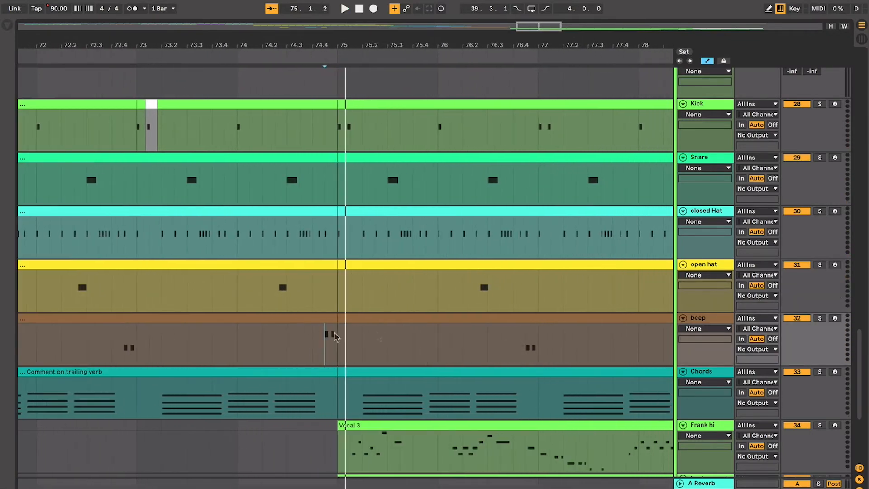
Select the Chords part from 71.1.1 to bar 75 and the short Kick clip at 71.1.2 to examine them
scroll(340, 362, left, 2)
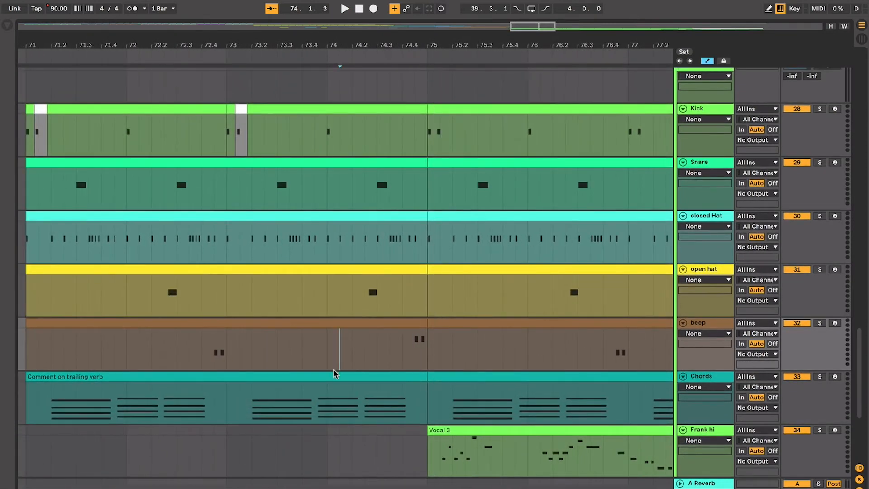
click(335, 374)
scroll(335, 373, left, 2)
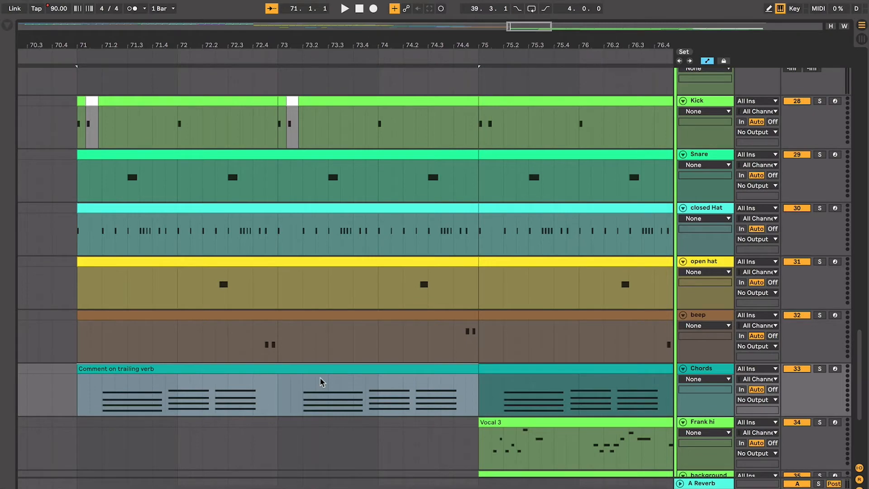
scroll(320, 380, up, 1)
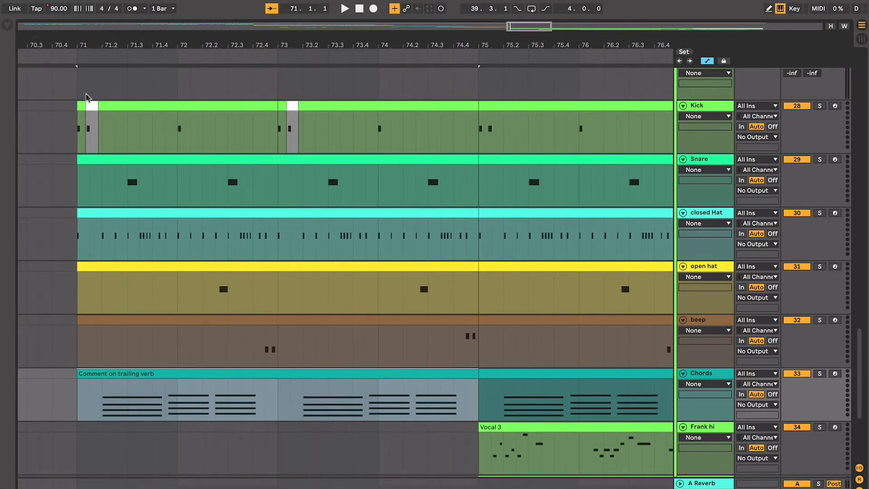
click(92, 105)
scroll(302, 292, down, 3)
scroll(299, 292, right, 2)
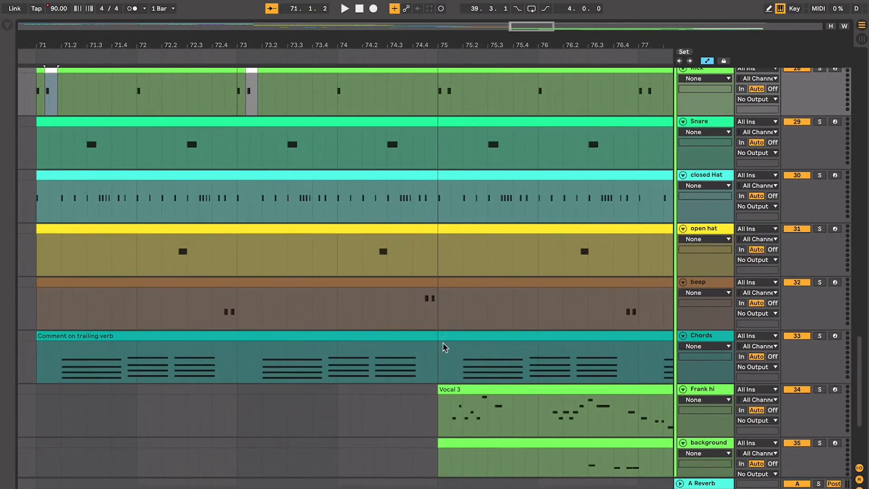
Mark 75.4.3 on the Frank hi track to examine the Vocal 3 clip and the background part
scroll(443, 339, down, 3)
scroll(444, 339, right, 4)
click(457, 320)
scroll(458, 320, right, 5)
scroll(457, 320, down, 3)
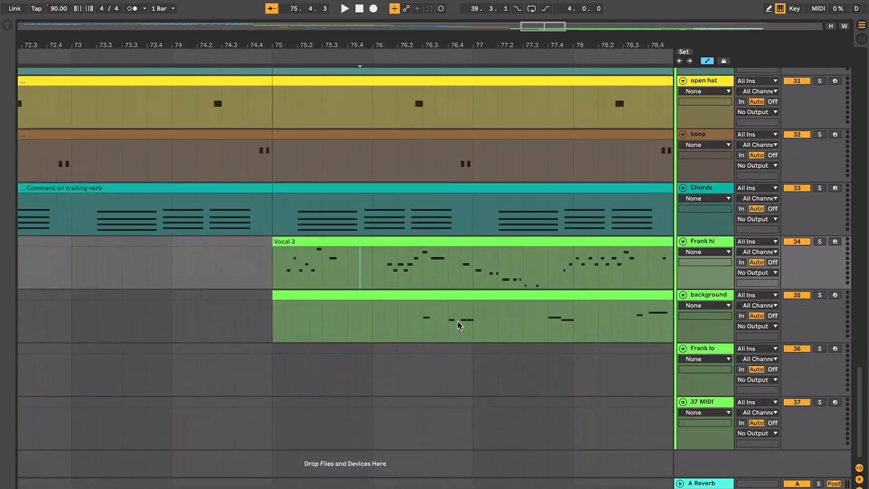
Move the 37 MIDI track above Frank lo and rename it bass
scroll(457, 320, up, 2)
scroll(457, 321, down, 6)
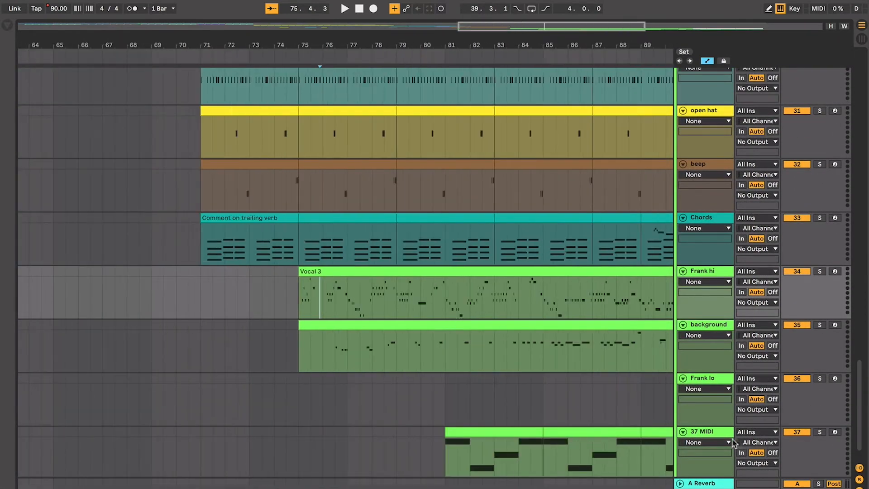
drag(729, 431, 719, 377)
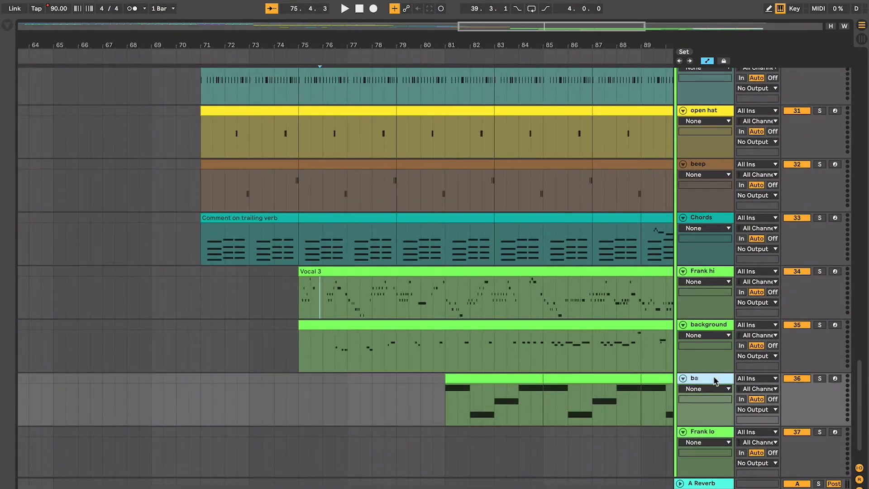
Play Part 4 from 71.1.1 and watch its drum and Chords tracks up close
click(238, 279)
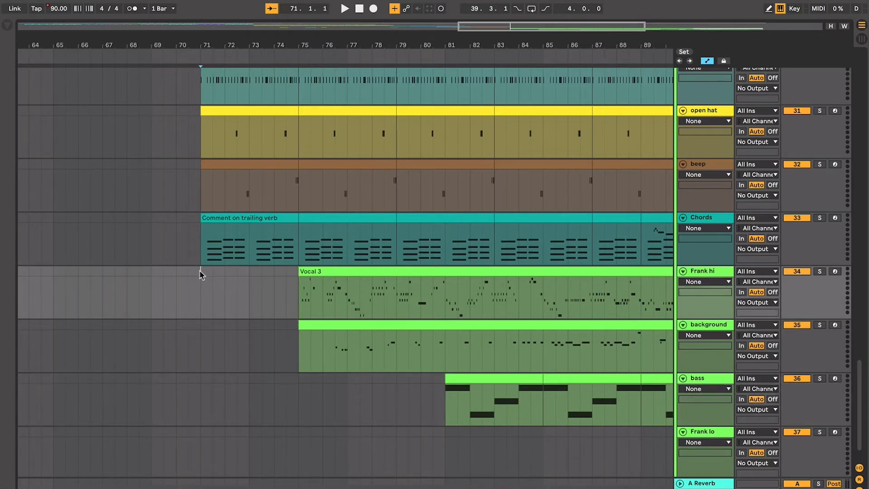
scroll(200, 270, up, 3)
key(space)
scroll(199, 270, up, 3)
scroll(202, 275, up, 2)
scroll(201, 275, down, 2)
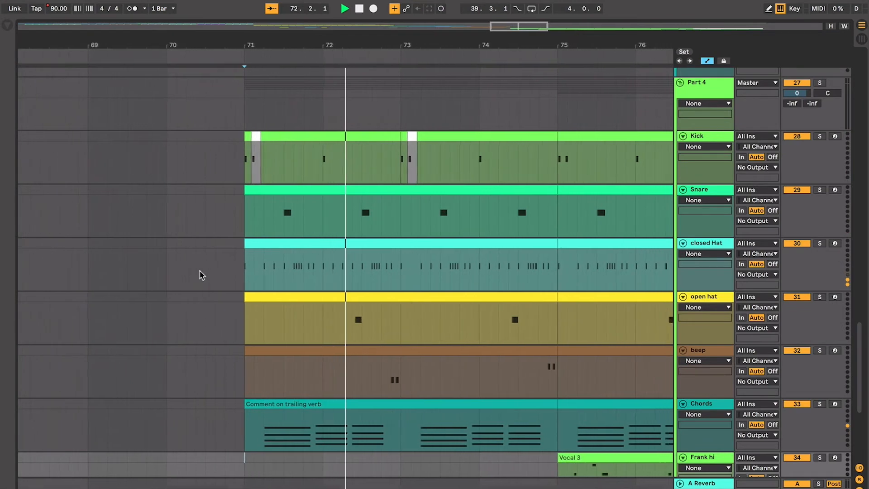
scroll(201, 275, up, 4)
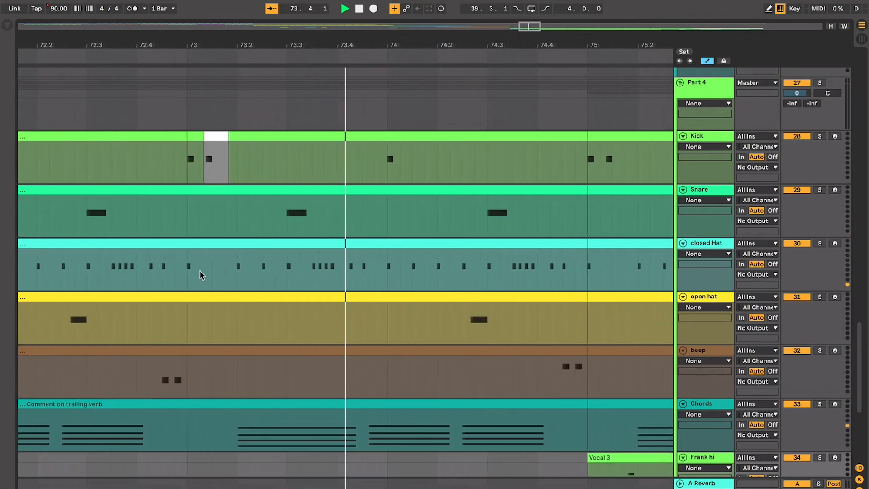
Follow the playback through the Frank hi, background and bass parts, select the Frank lo track, and stop around bar 90
scroll(202, 274, down, 4)
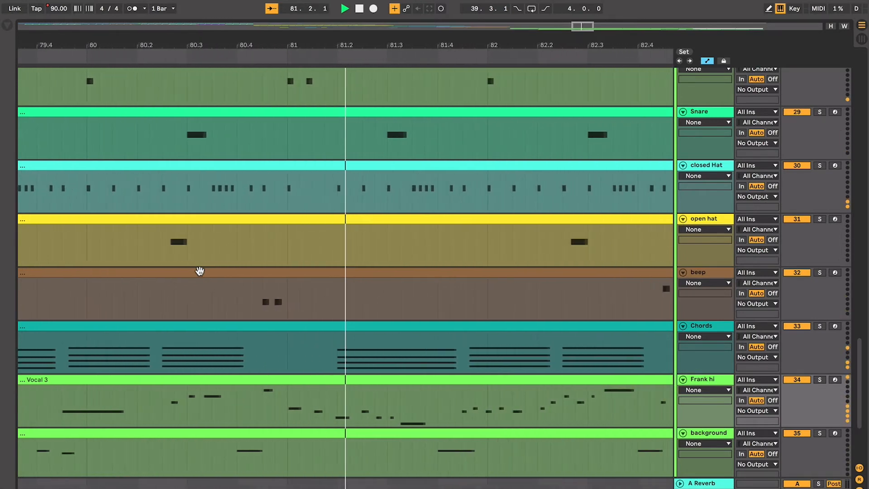
scroll(200, 272, down, 4)
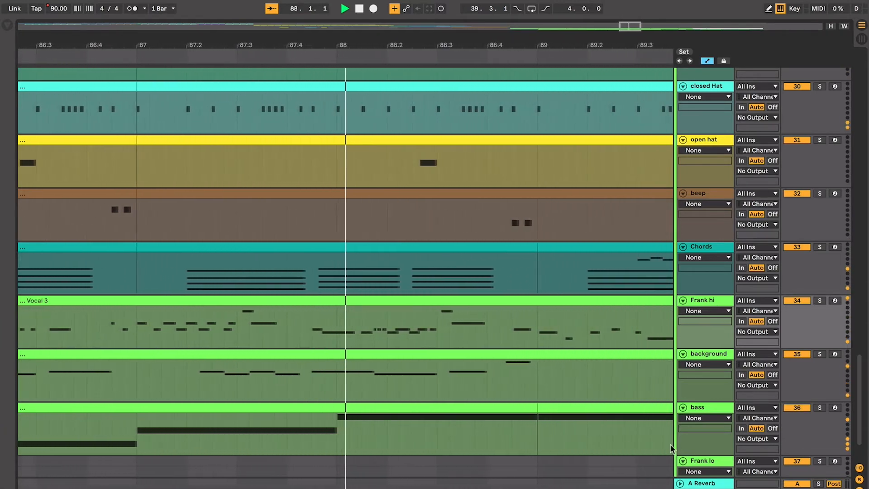
click(705, 466)
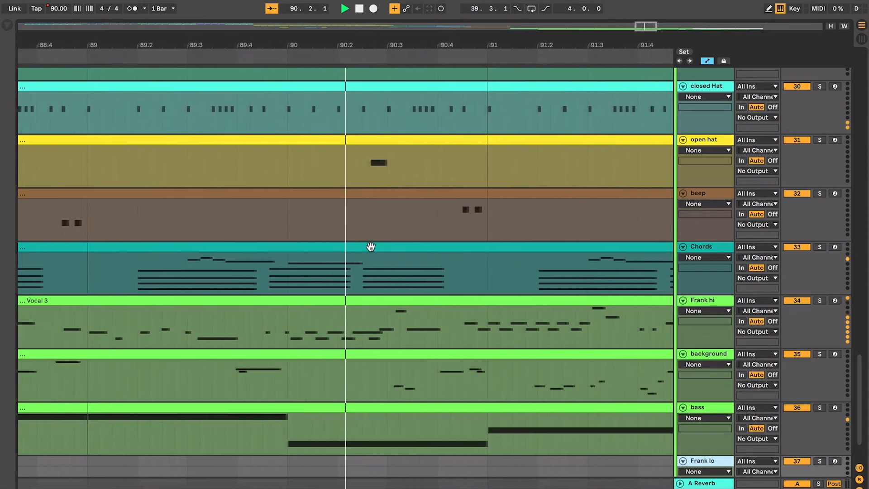
key(space)
Split the Chords clip at bar 73 so its first two bars form a separate clip
click(371, 246)
scroll(370, 247, down, 10)
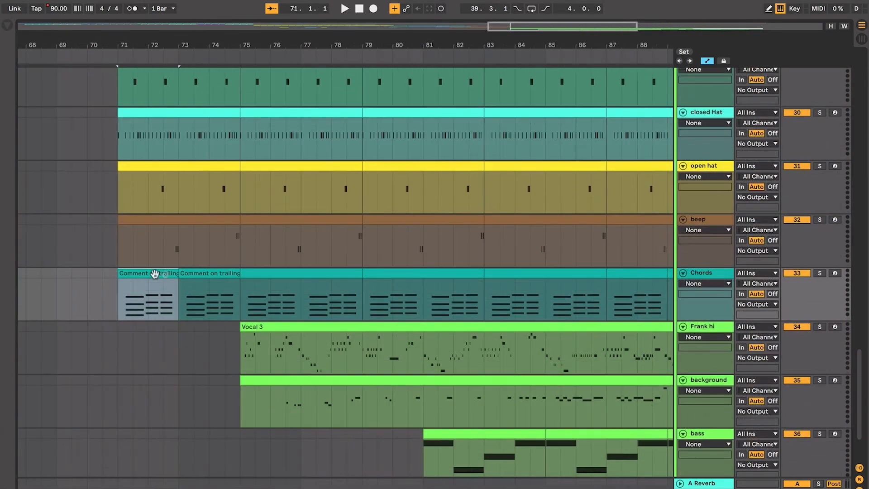
click(199, 274)
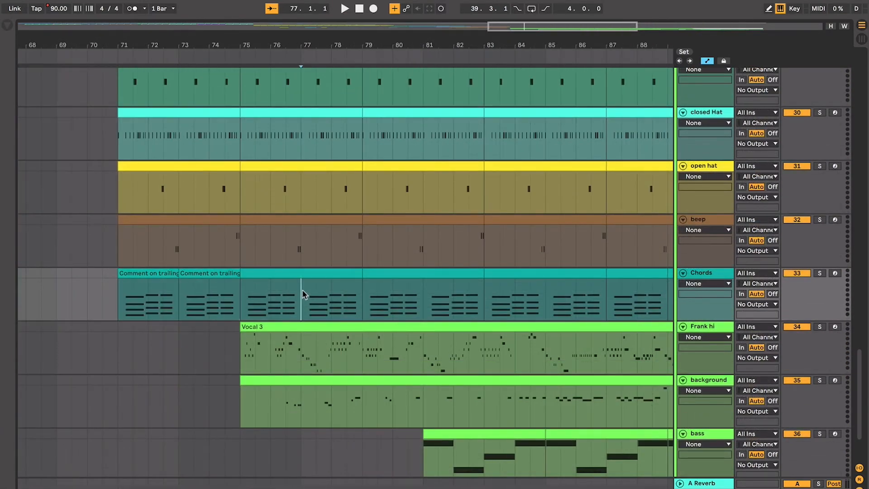
Play the arrangement from 75.1.1 on the Frank hi track to hear the Vocal 3 clip enter
scroll(294, 296, down, 3)
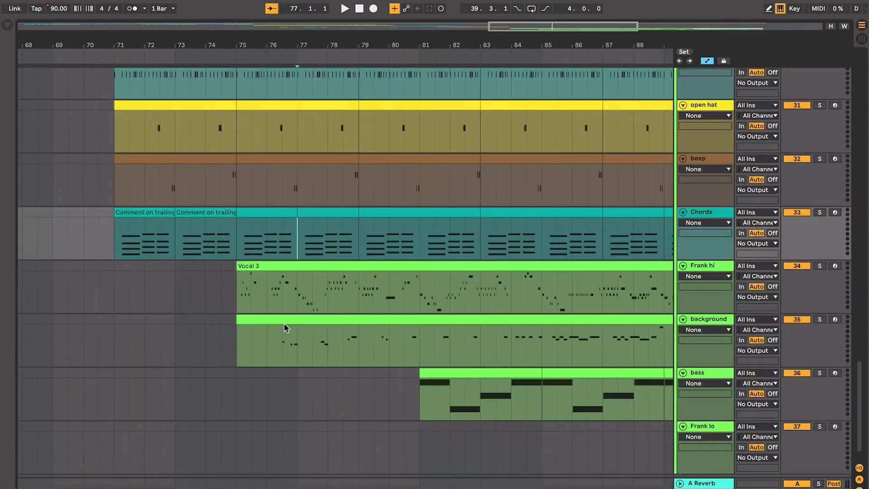
scroll(291, 314, up, 3)
click(294, 303)
click(208, 278)
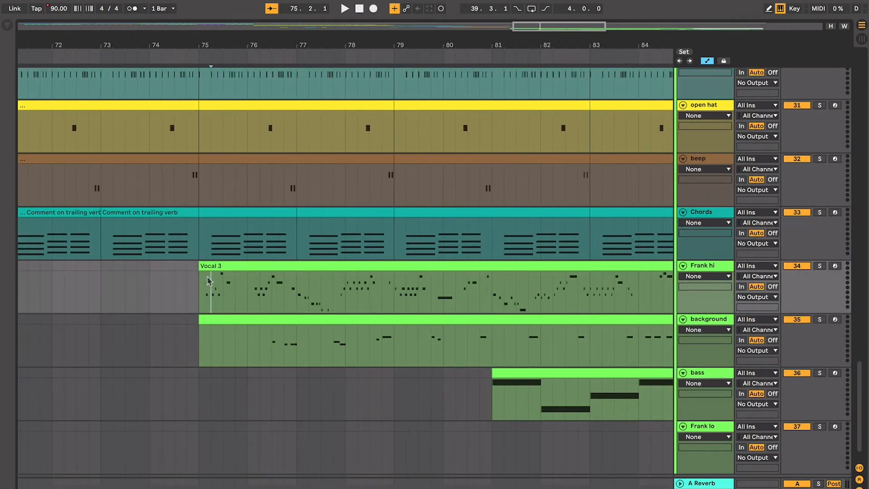
key(space)
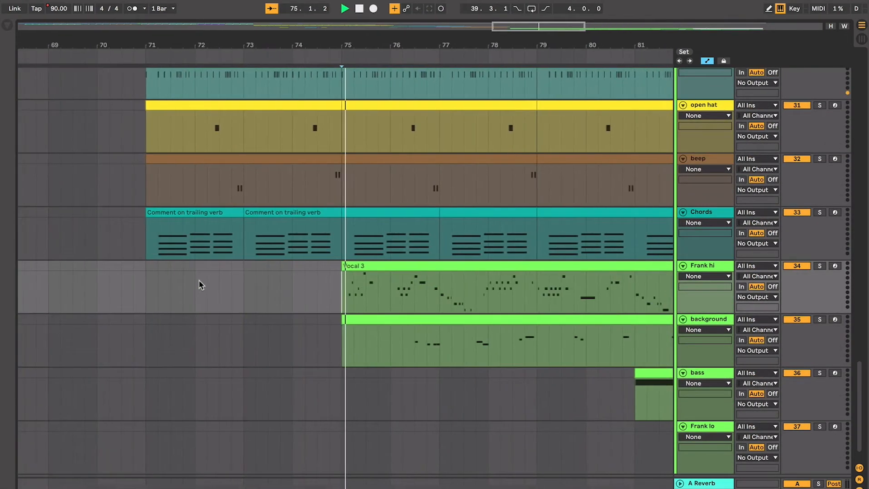
Stop playback and select the background part from 75.1.1 to 81.1.1
key(space)
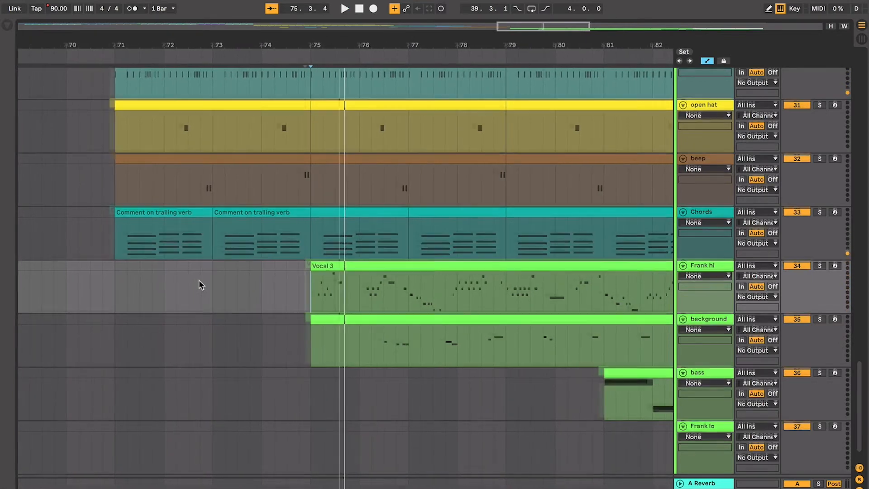
scroll(249, 301, right, 4)
scroll(249, 301, down, 1)
click(293, 325)
scroll(287, 325, right, 2)
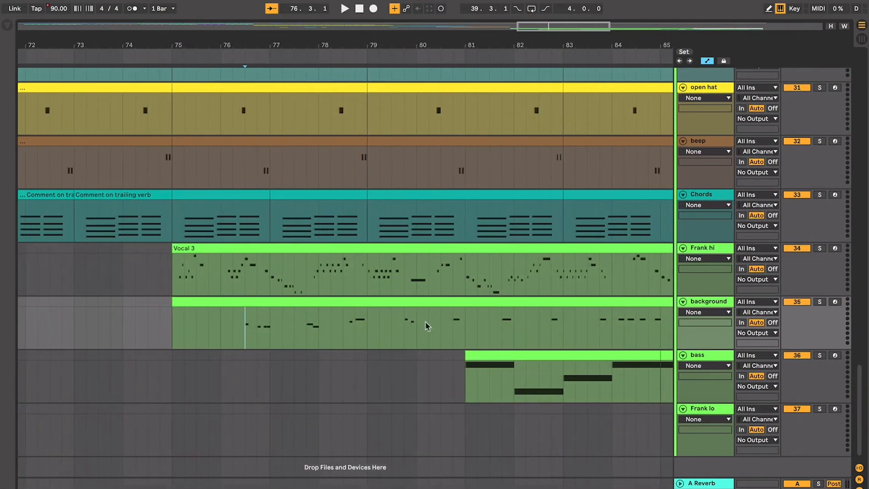
click(461, 333)
click(316, 301)
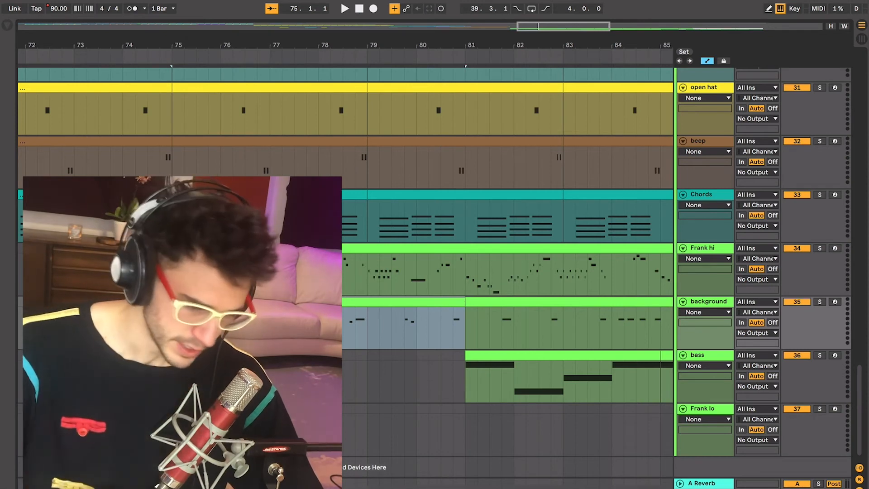
Play the first background phrase from 76.2.2 to bar 77 up close
click(232, 328)
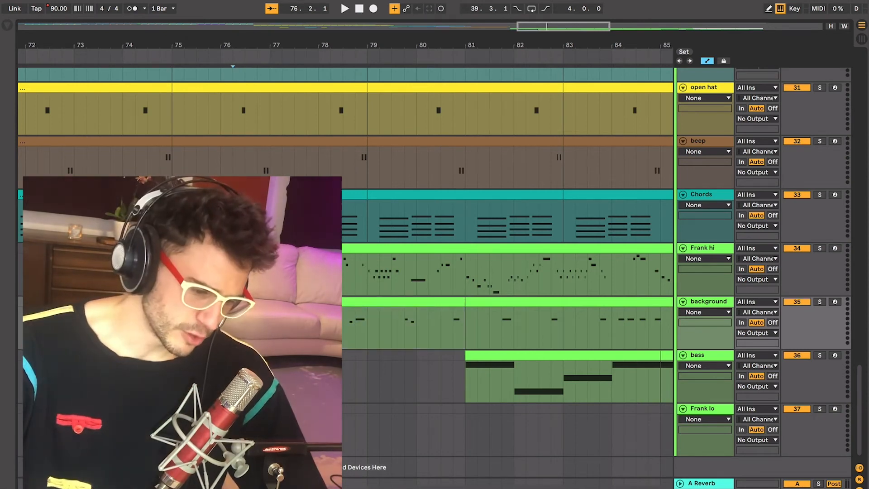
click(245, 328)
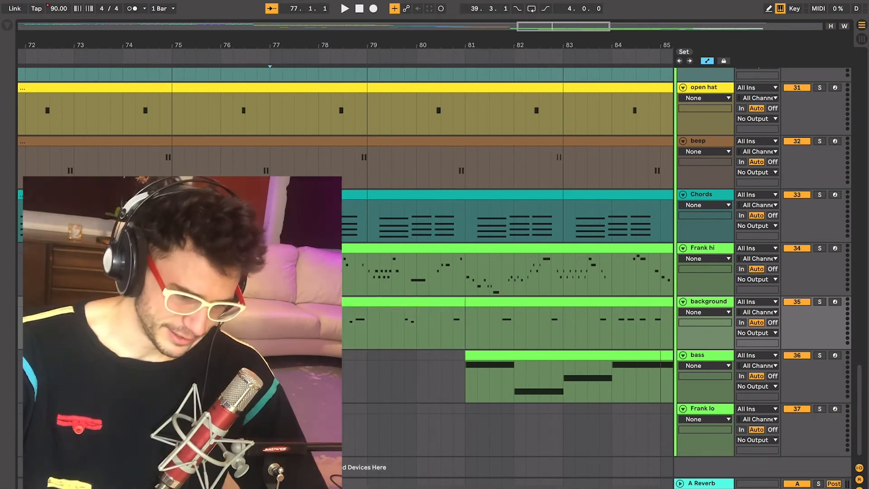
click(245, 328)
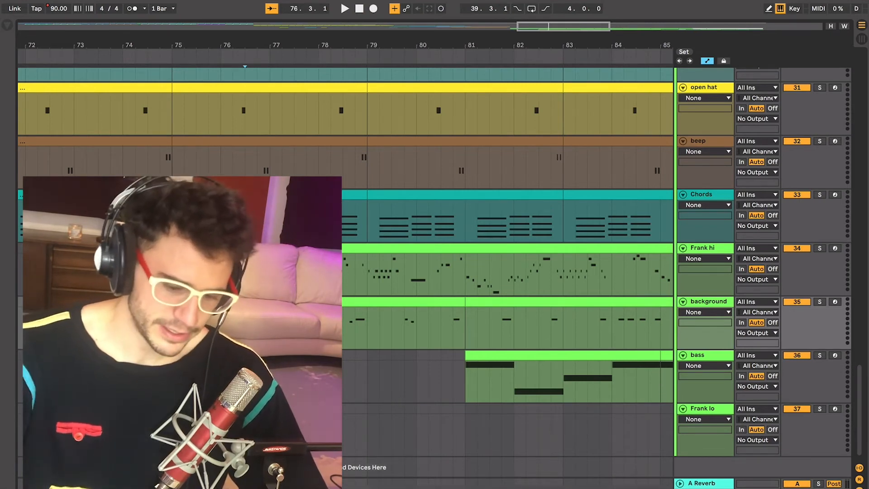
key(plus)
key(plus)
key(plus)
click(207, 328)
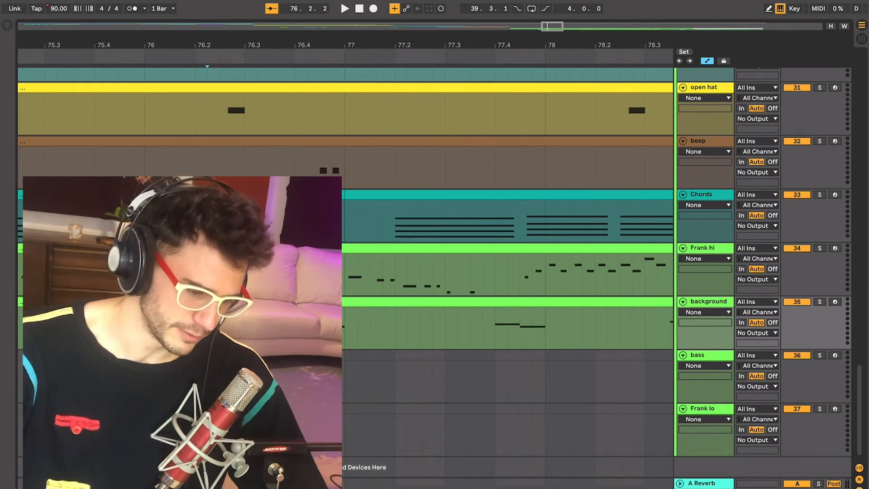
key(space)
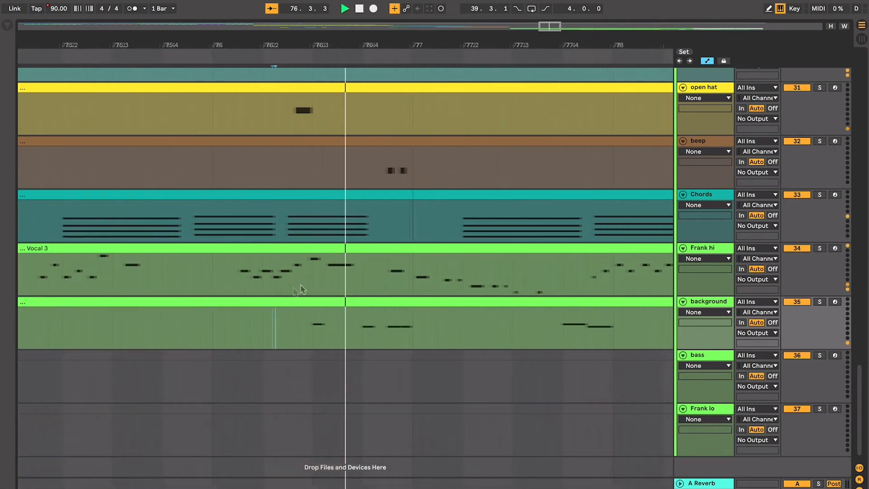
key(space)
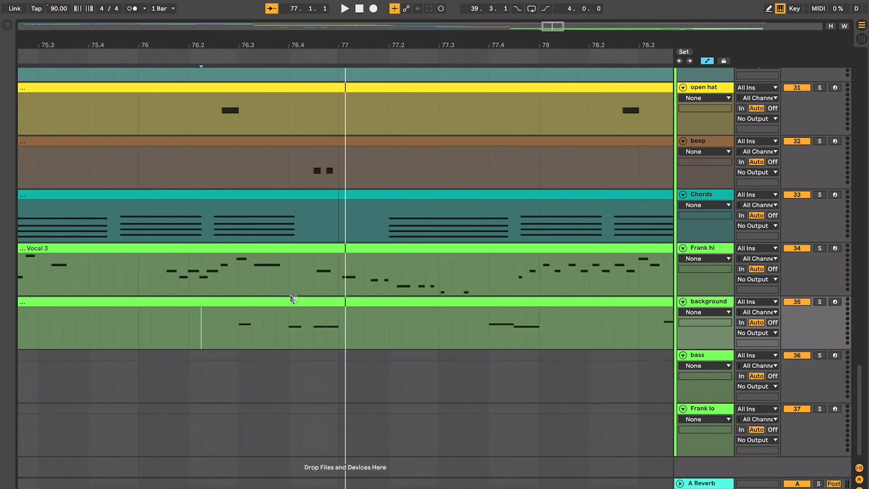
Play on from the Frank hi melody in bar 77 until the bass enters at bar 81
click(215, 281)
key(space)
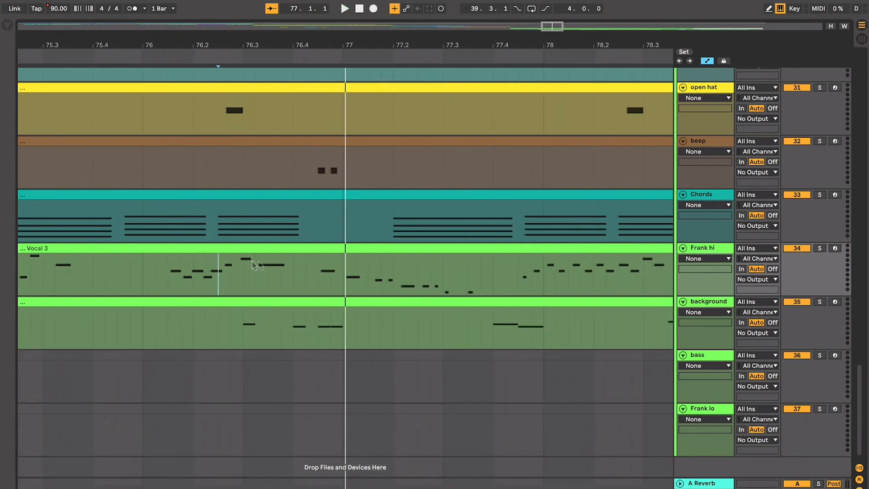
scroll(346, 328, right, 1)
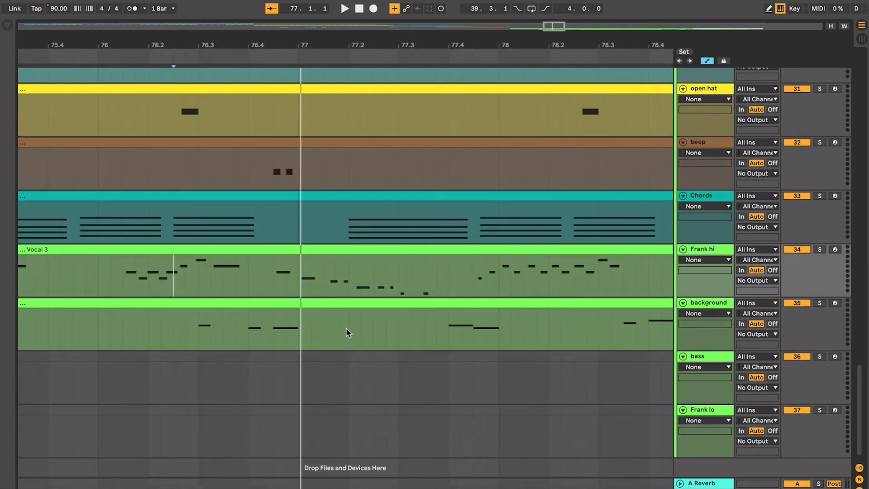
click(403, 274)
key(space)
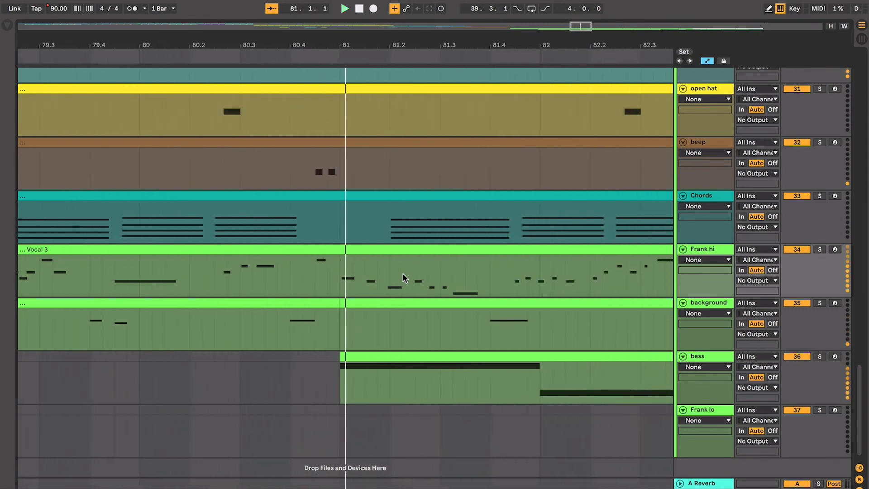
key(space)
Play the background phrase from 80.2.2 up to bar 81
scroll(403, 274, left, 3)
click(251, 274)
scroll(250, 274, left, 2)
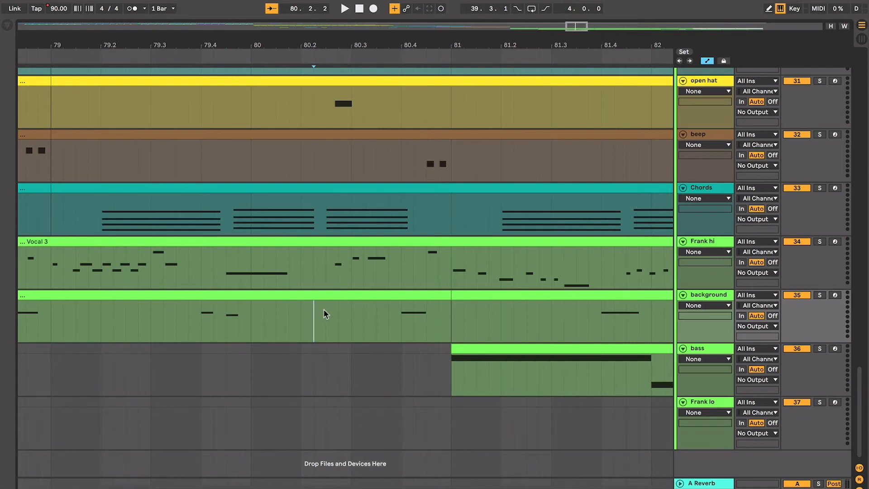
key(space)
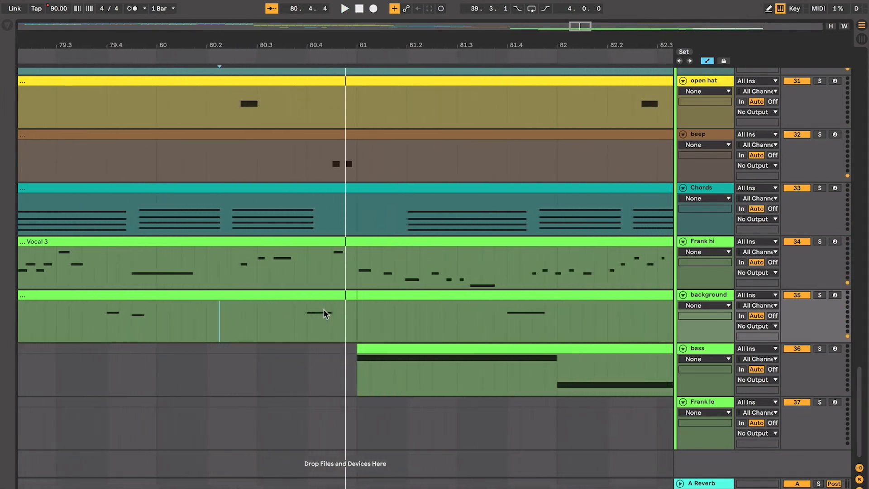
Split the background clip at 80.2.3 and add short B3 and C#4 notes before the existing B3 in the new clip
click(231, 312)
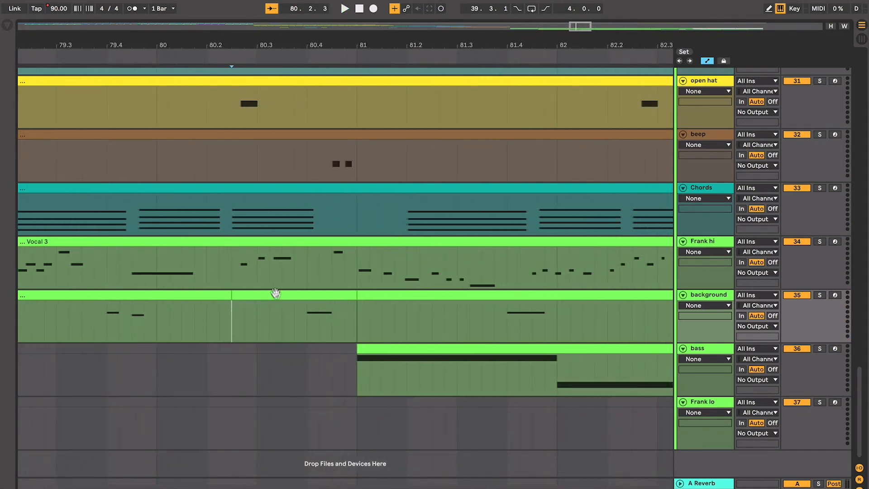
double_click(276, 294)
key(space)
key(space)
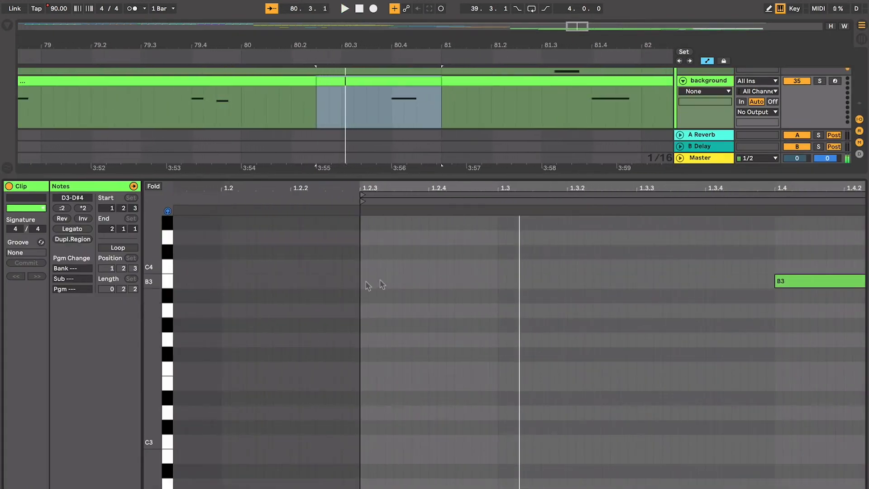
click(389, 281)
drag(428, 281, 437, 281)
mouse_move(394, 281)
mouse_down()
mouse_move(659, 277)
mouse_move(626, 255)
mouse_up()
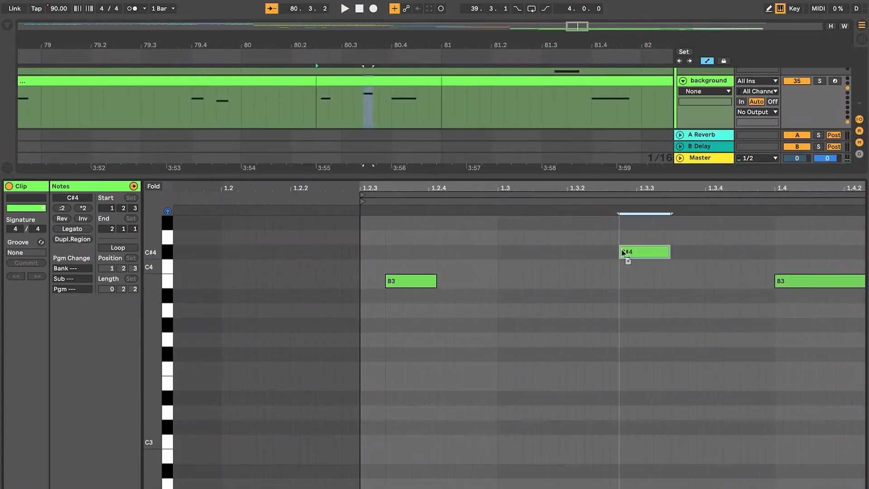
Close the clip view and play the edited background phrase from just before 80.2.3 into bar 81
key(alt+super+l)
click(292, 327)
key(space)
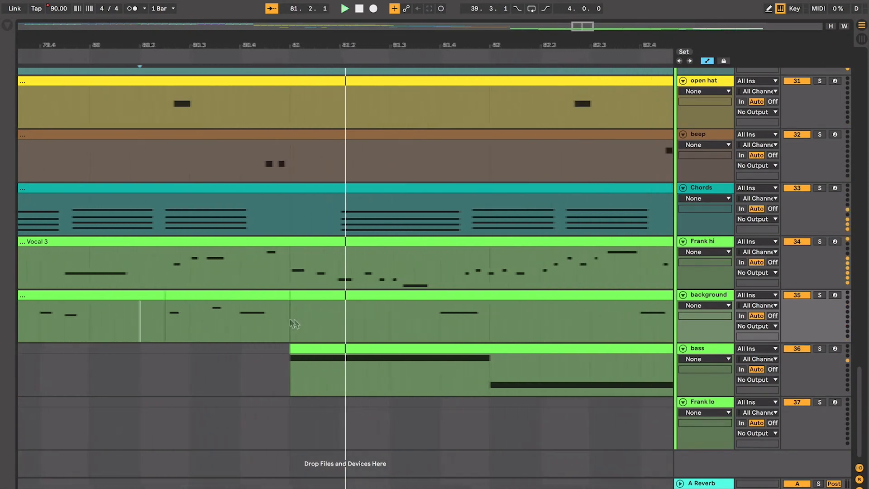
key(space)
Select the edited background clip between 80.2.3 and 81.1.1 and view it within the background part from bar 75
click(285, 319)
key(minus)
key(minus)
key(minus)
click(281, 296)
scroll(282, 296, left, 5)
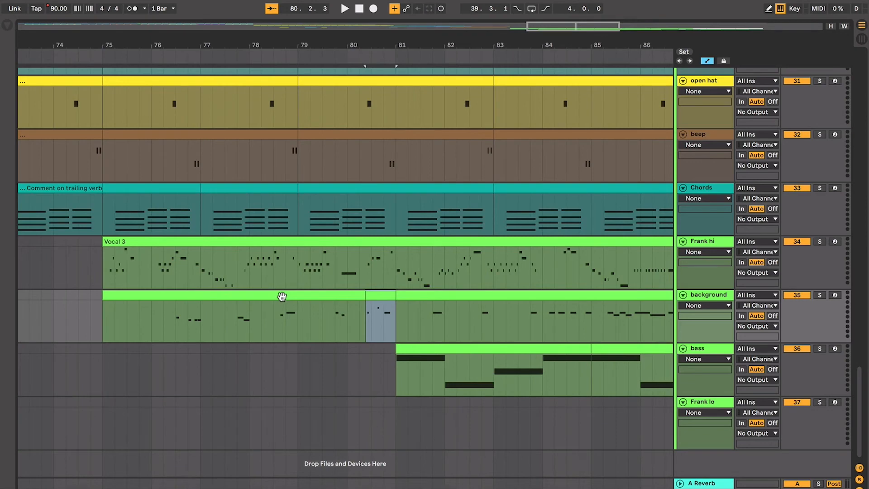
scroll(282, 295, right, 2)
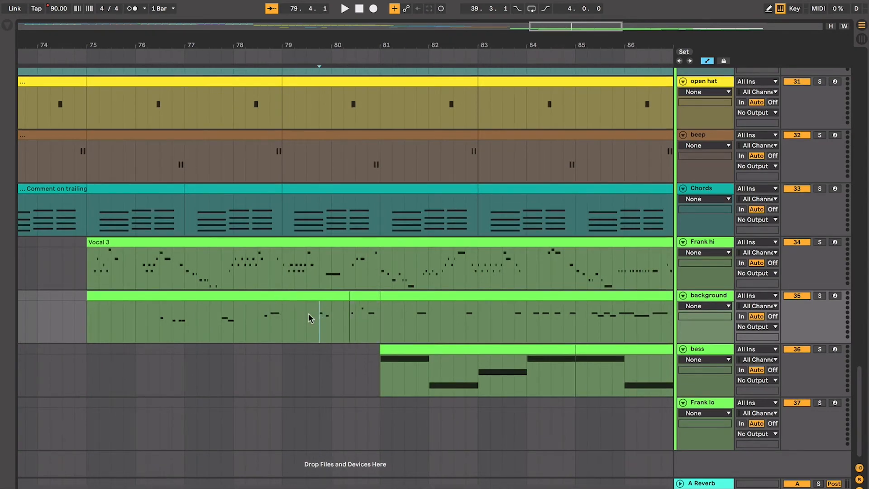
Play from 80.4.1 into bar 86 to follow the background and bass parts together
key(space)
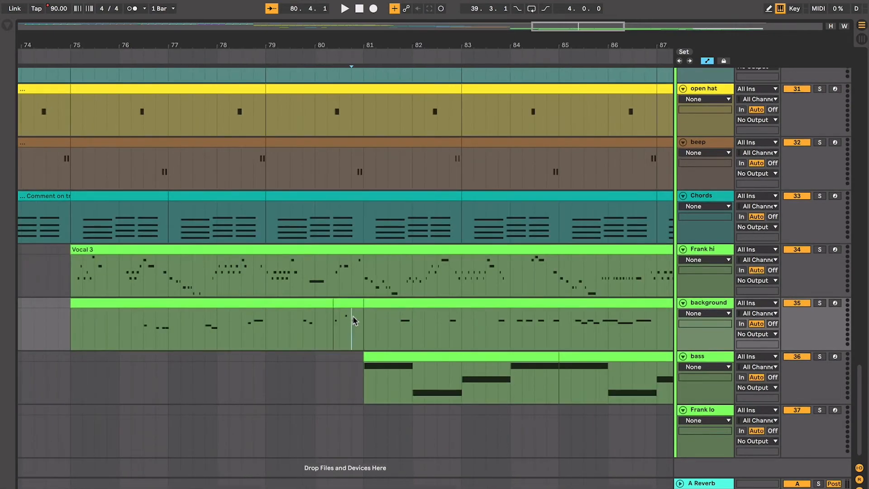
scroll(353, 317, down, 5)
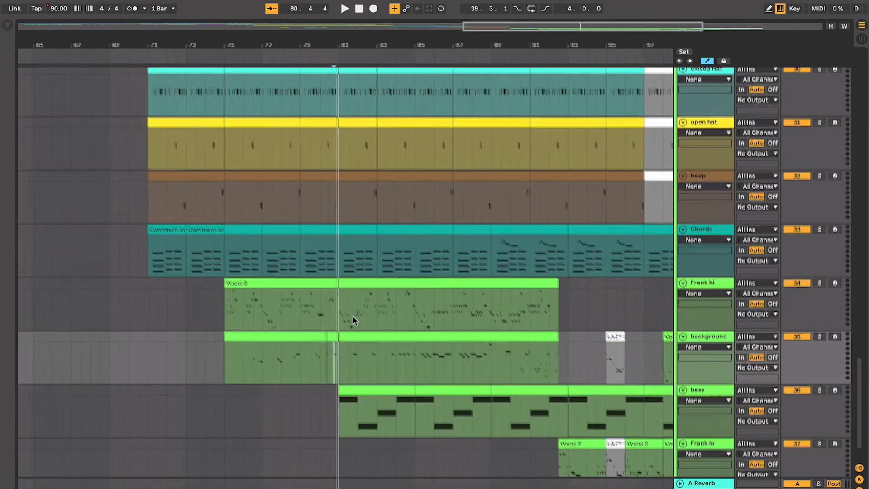
key(space)
scroll(347, 340, up, 10)
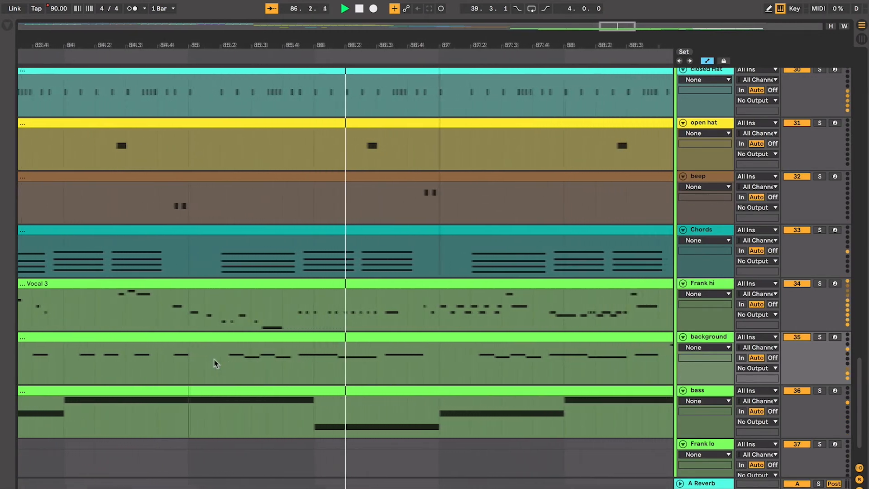
key(space)
Mark the background phrase between 85.2.1 and 87.1.1 and compare it with the Frank hi melody above it
drag(211, 358, 435, 374)
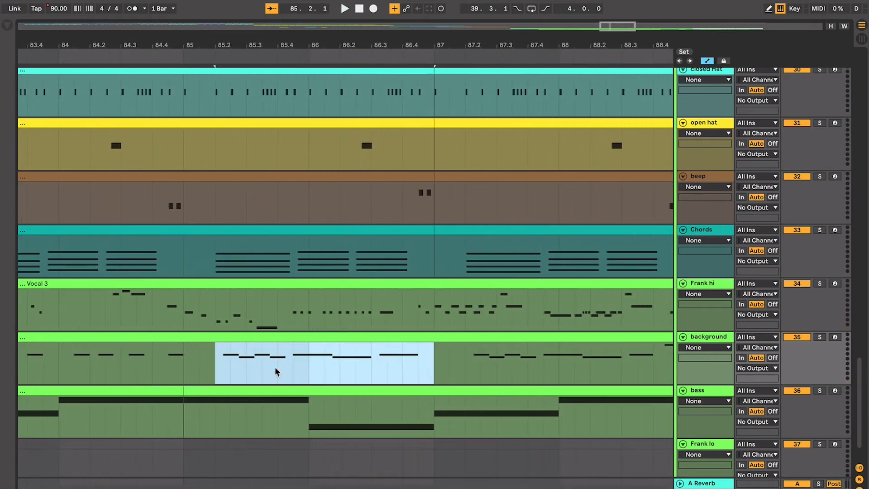
click(208, 372)
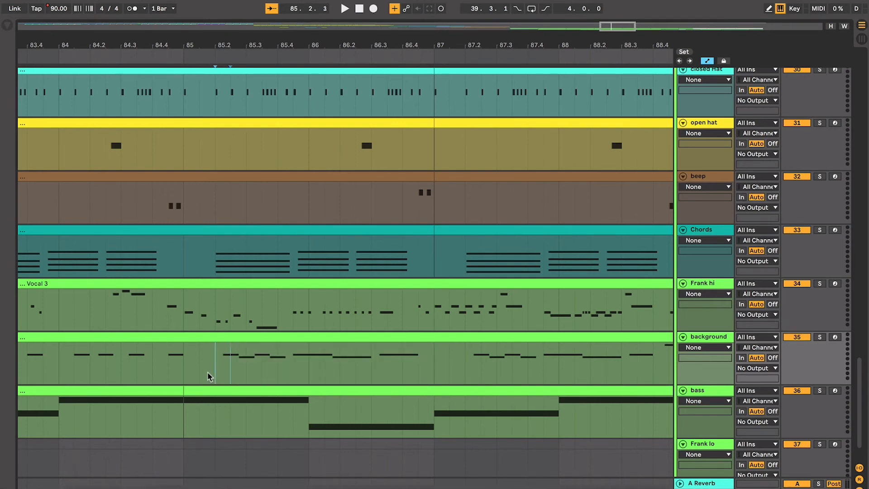
click(185, 371)
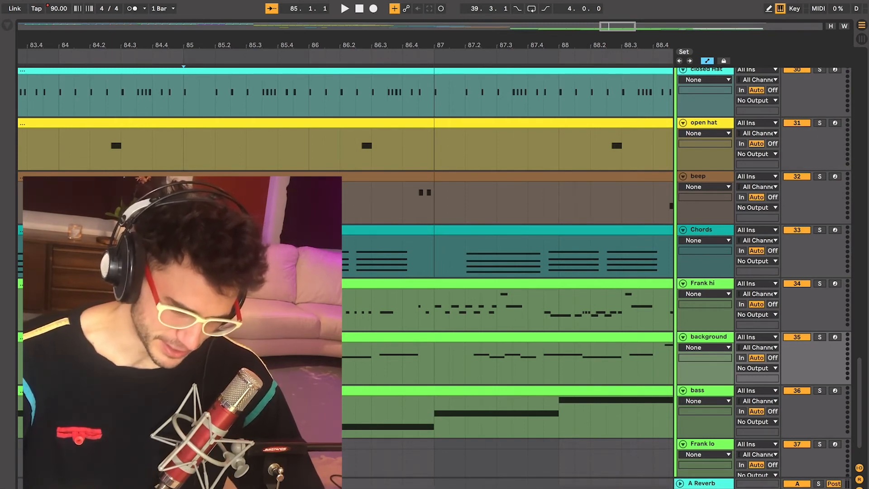
drag(332, 308, 432, 304)
key(Down)
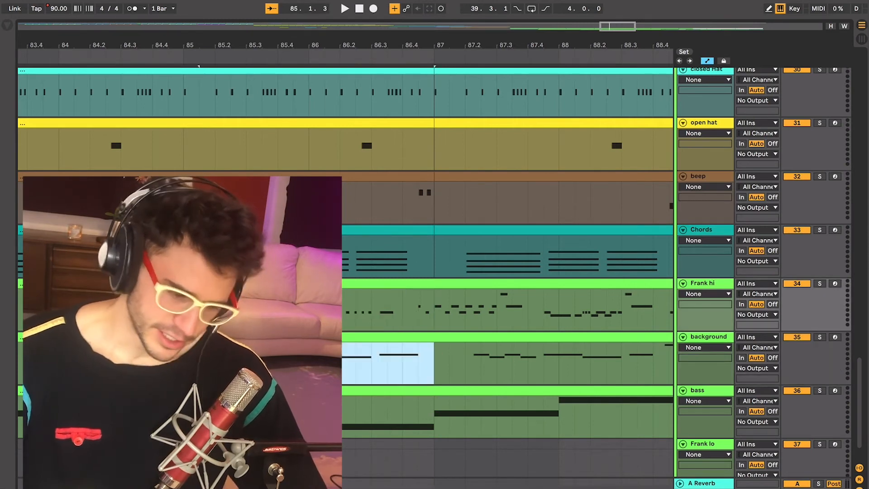
drag(200, 362, 184, 362)
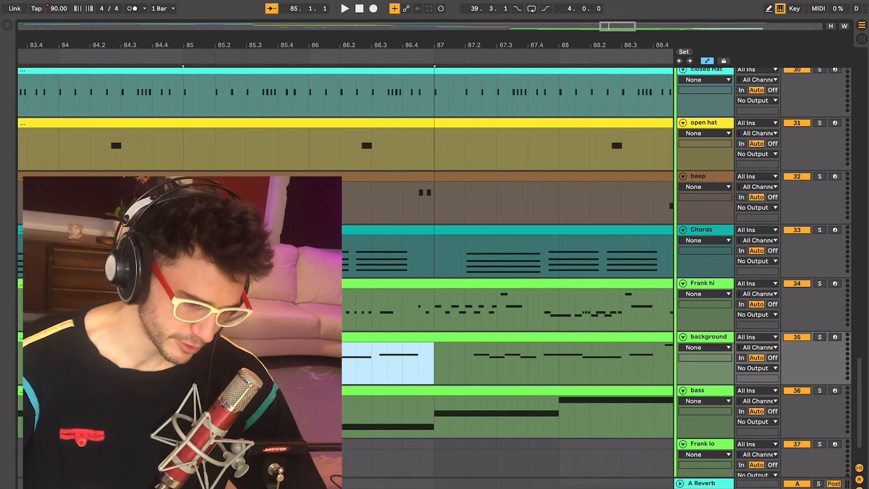
drag(215, 371, 409, 371)
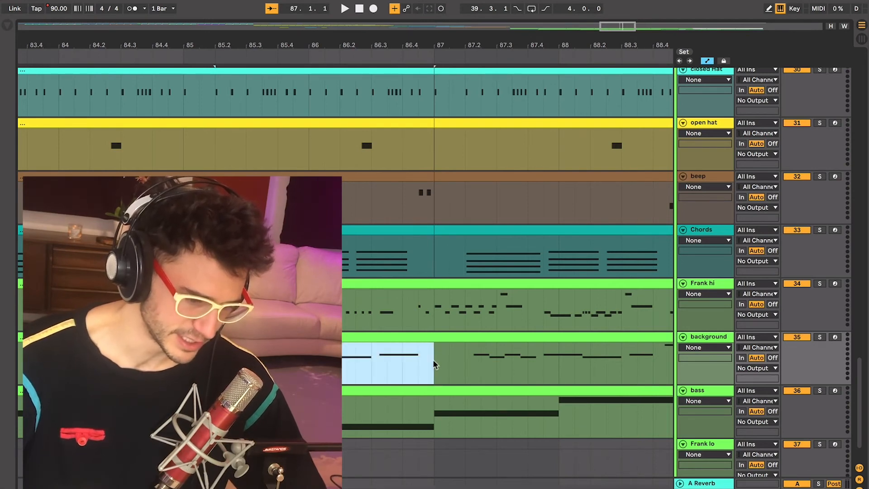
Play the arrangement from 85.1.1 through bar 89 to hear the Chords melody enter
click(169, 367)
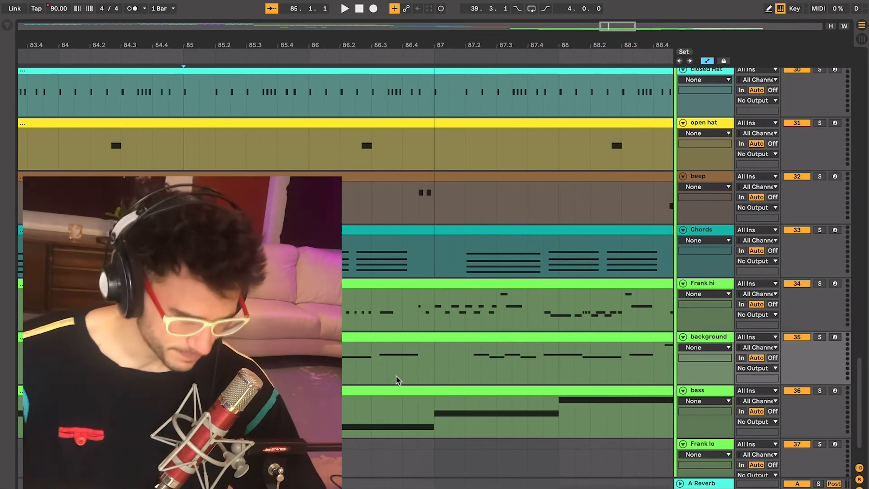
key(space)
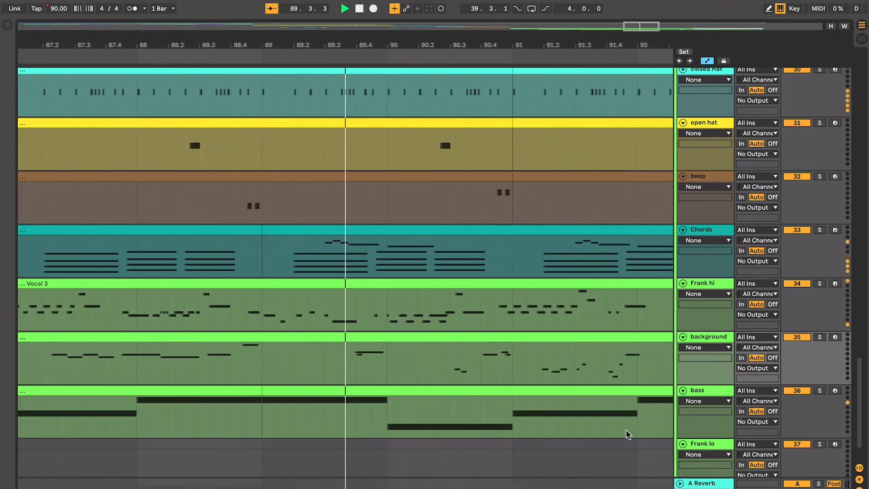
key(space)
Select the Chords clip starting at bar 89 and play it from 89.1.1
click(525, 231)
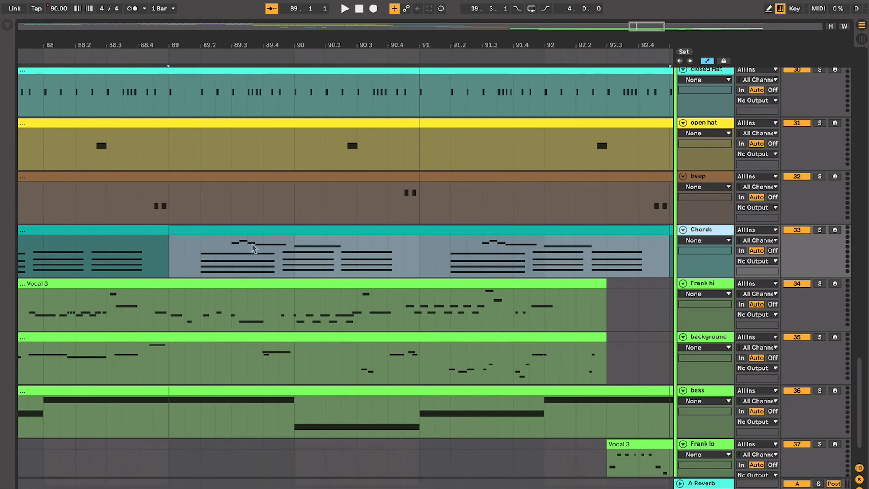
key(space)
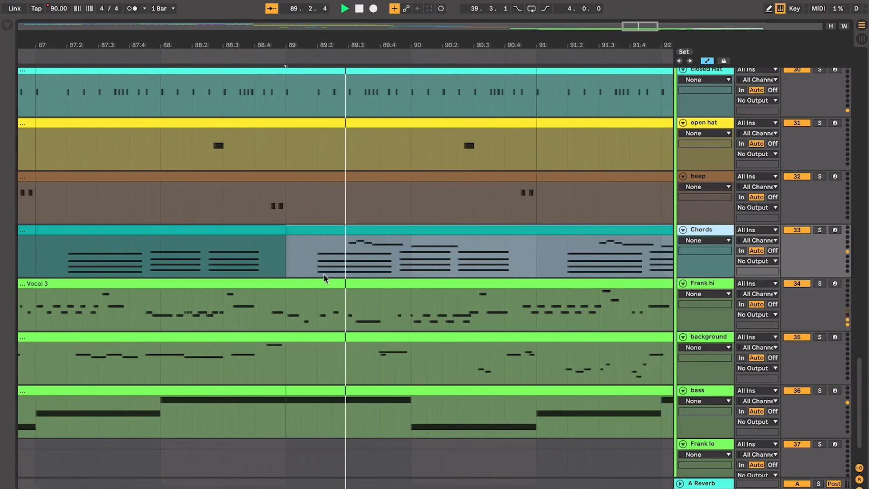
key(space)
Play from 87.1.1 past bar 91 to follow the Chords, Frank hi, background and bass parts together
click(117, 258)
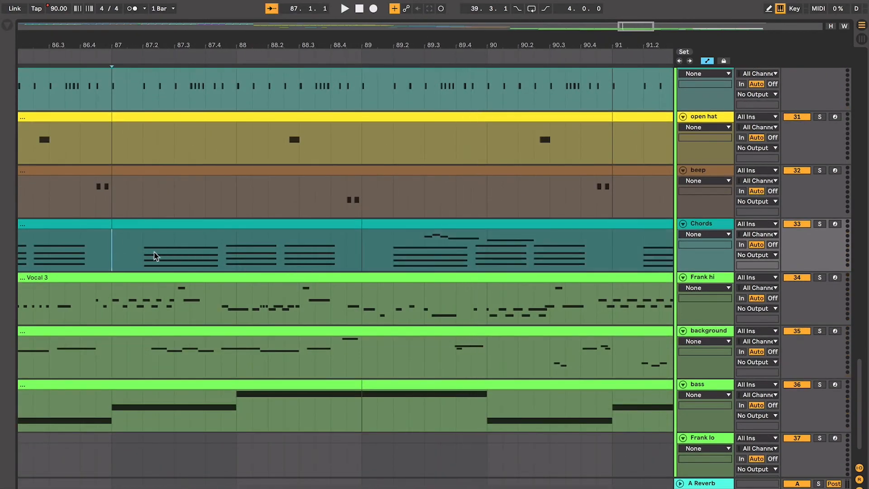
key(space)
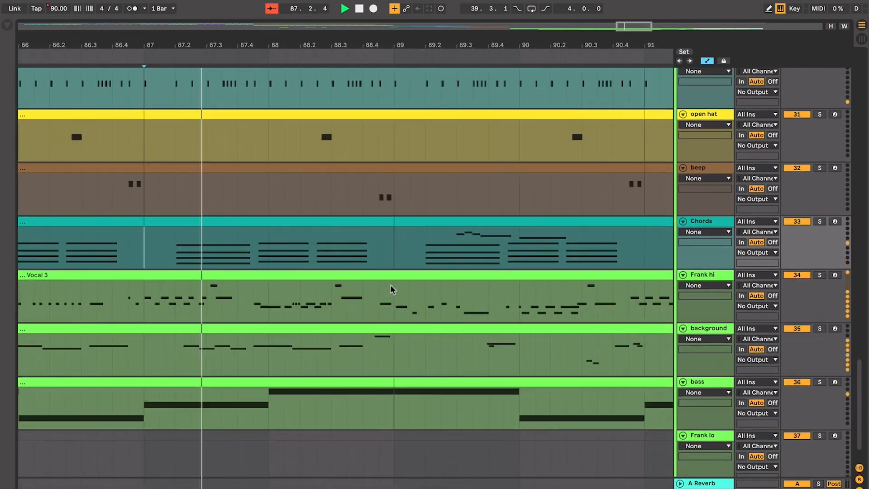
click(471, 221)
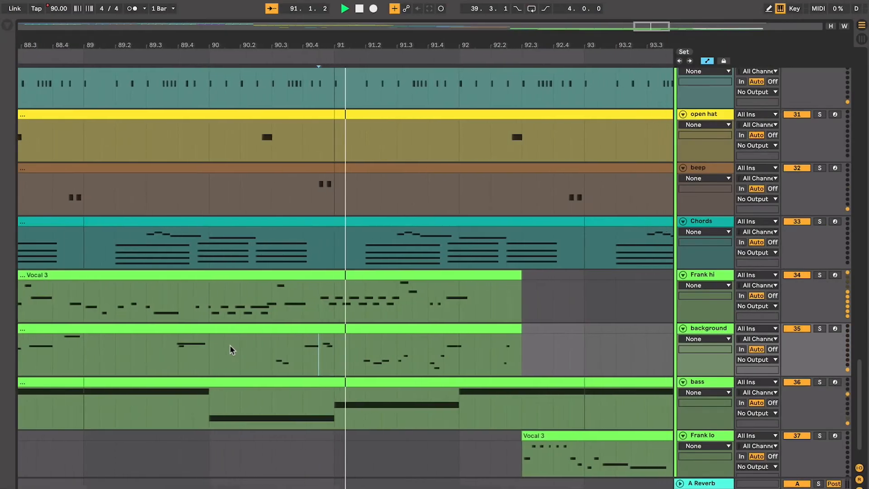
key(space)
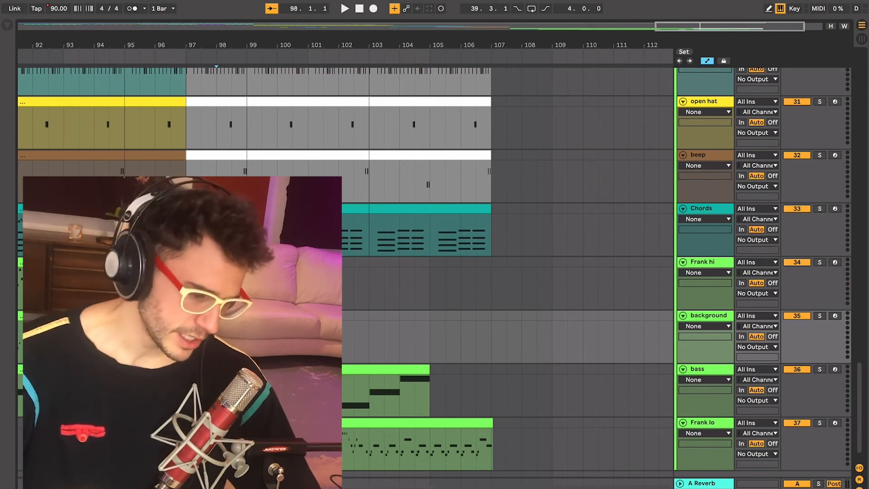
Collapse all the tracks inside the Part 1 group, from snare to vocal
click(308, 394)
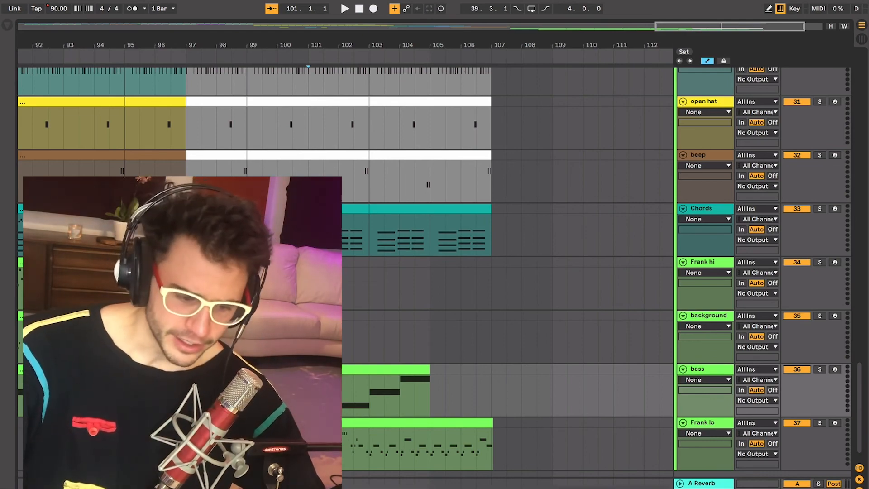
scroll(432, 275, left, 8)
scroll(432, 275, up, 8)
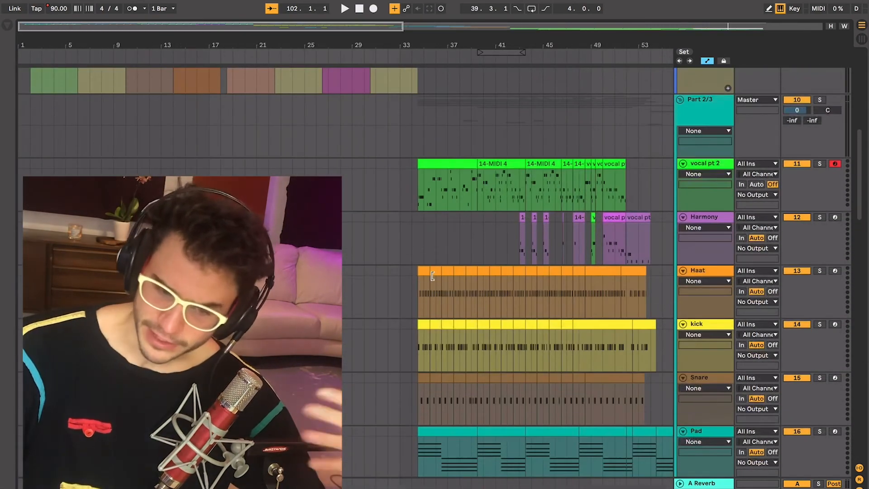
scroll(433, 278, up, 2)
scroll(432, 278, up, 5)
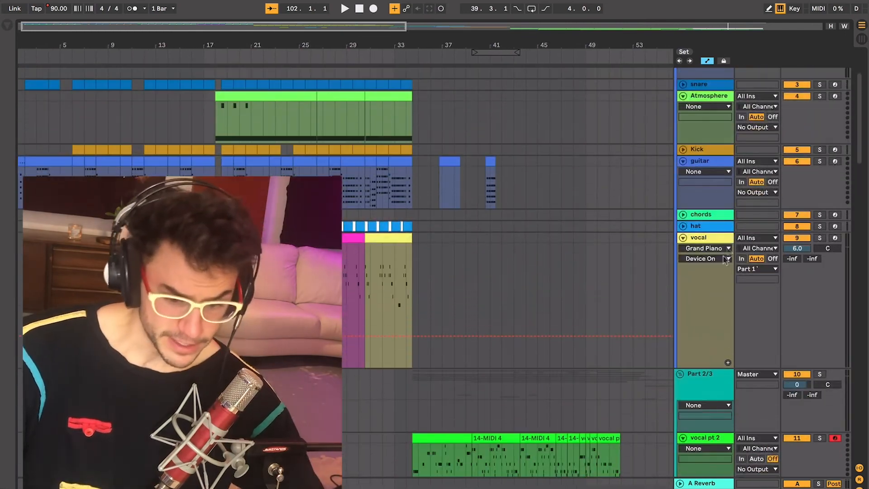
click(705, 240)
alt+click(683, 240)
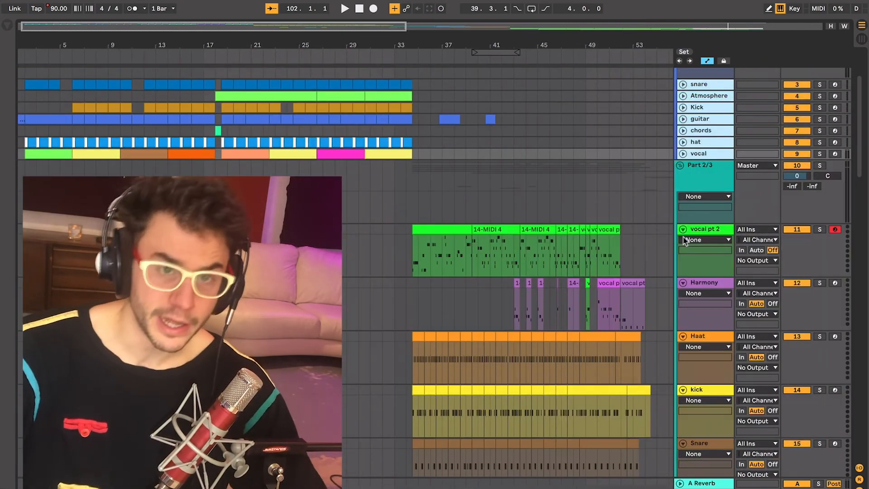
Fold the Part 1 group so its tracks are hidden beneath the group header
scroll(536, 178, up, 4)
click(704, 130)
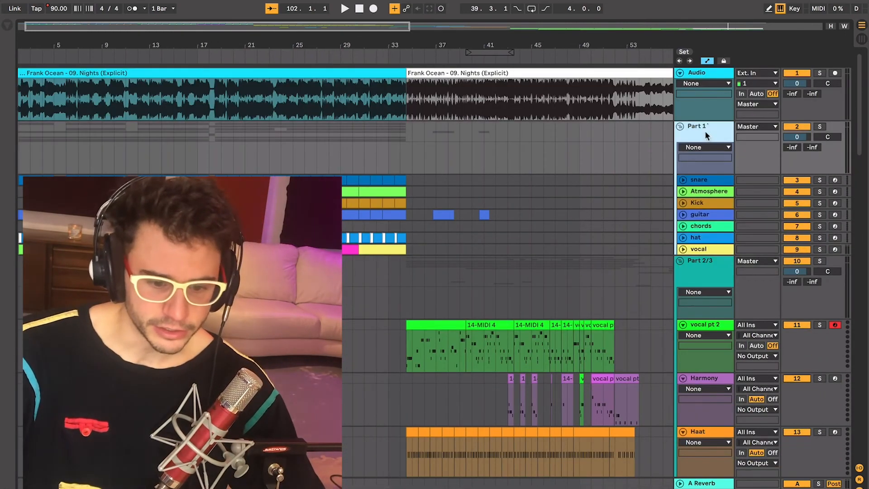
click(681, 126)
Collapse all the tracks inside the Part 2/3 group, from vocal pt 2 to BREATHE
click(705, 161)
click(698, 210)
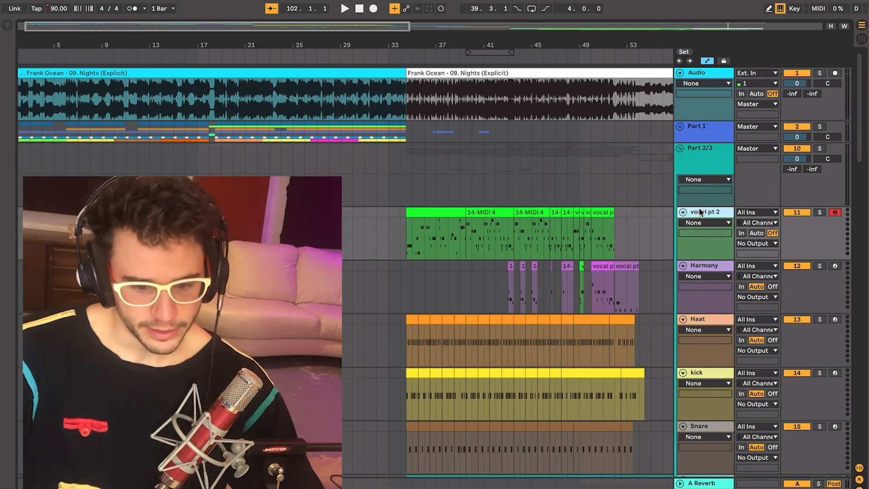
key(super+a)
click(683, 211)
click(699, 165)
Collapse all the tracks inside the Part 4 group, starting with Kick, Snare and closed Hat
scroll(566, 316, down, 5)
scroll(565, 317, right, 3)
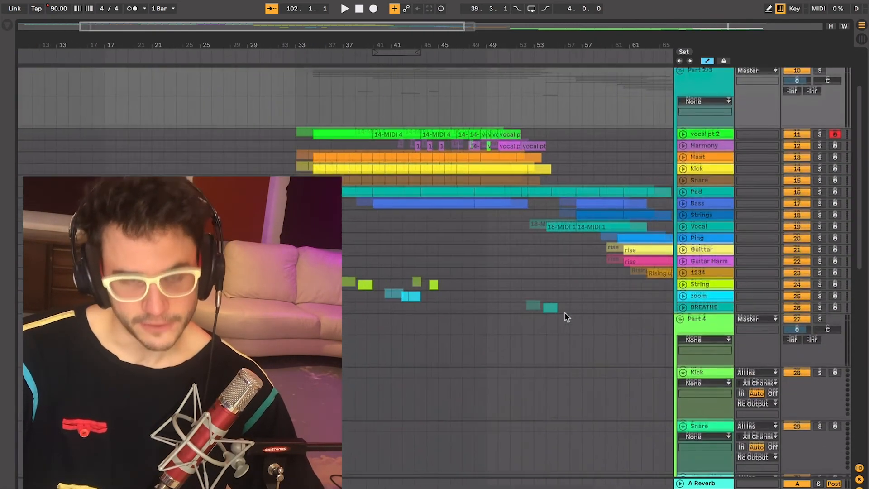
scroll(566, 317, down, 3)
scroll(565, 317, right, 2)
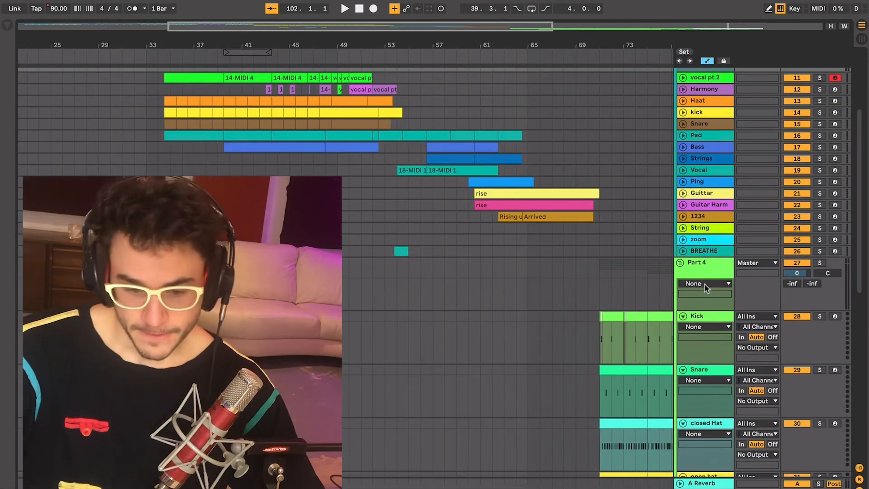
click(687, 319)
click(684, 317)
Fold the Part 2/3 and Part 4 groups and set the start position to 81.1.1 in Part 4
scroll(615, 295, up, 6)
scroll(616, 295, down, 3)
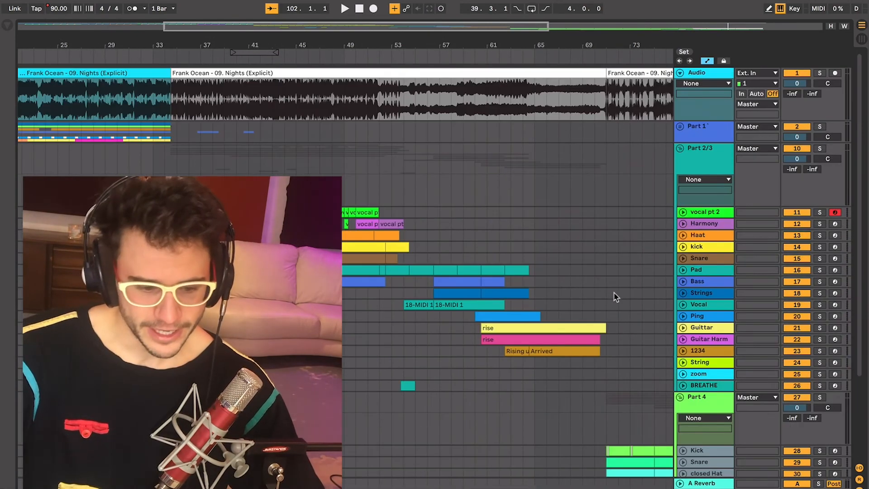
scroll(616, 296, down, 1)
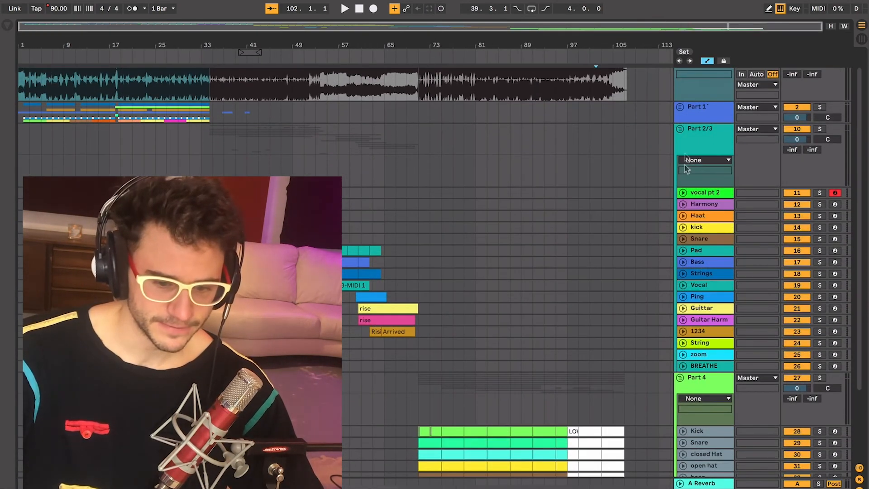
click(680, 130)
click(681, 181)
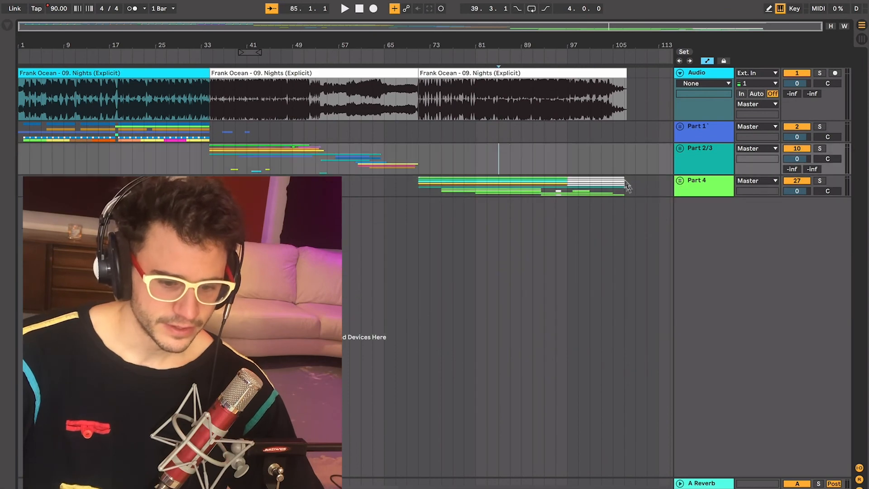
key(ctrl+a)
click(473, 205)
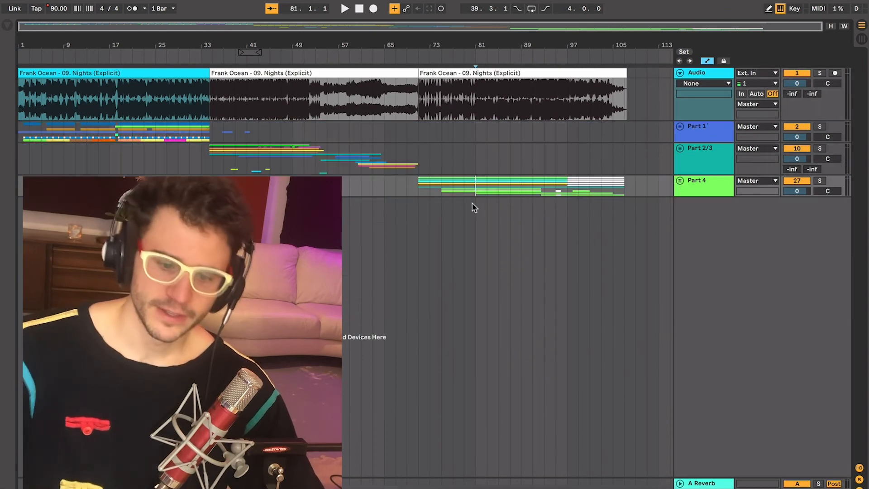